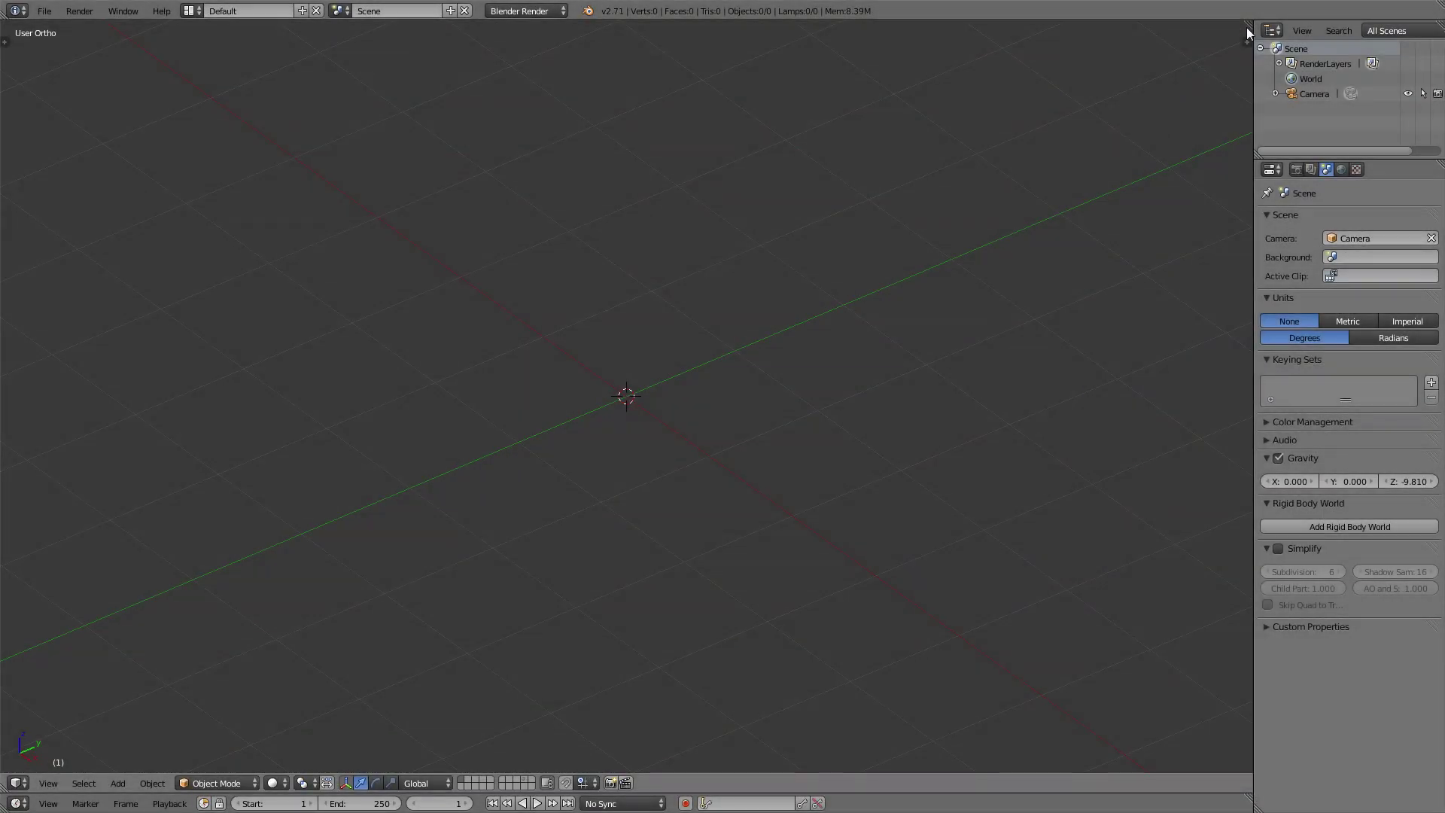
Split the 3D viewport, turn the new area into a Text Editor and create a text block named easyEmit.py.
left_click_drag(1247, 27, 608, 139)
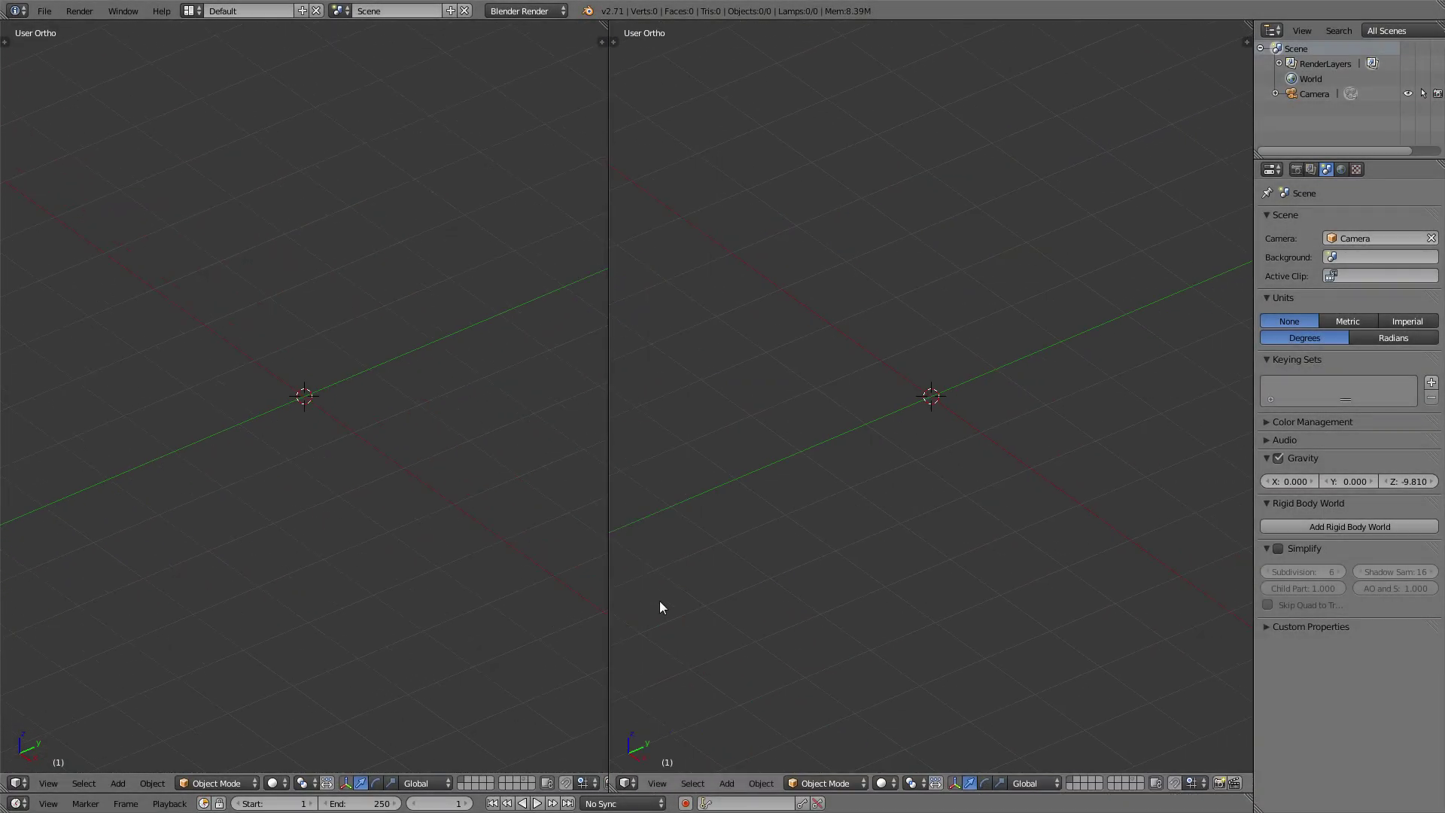
left_click(626, 783)
left_click(671, 615)
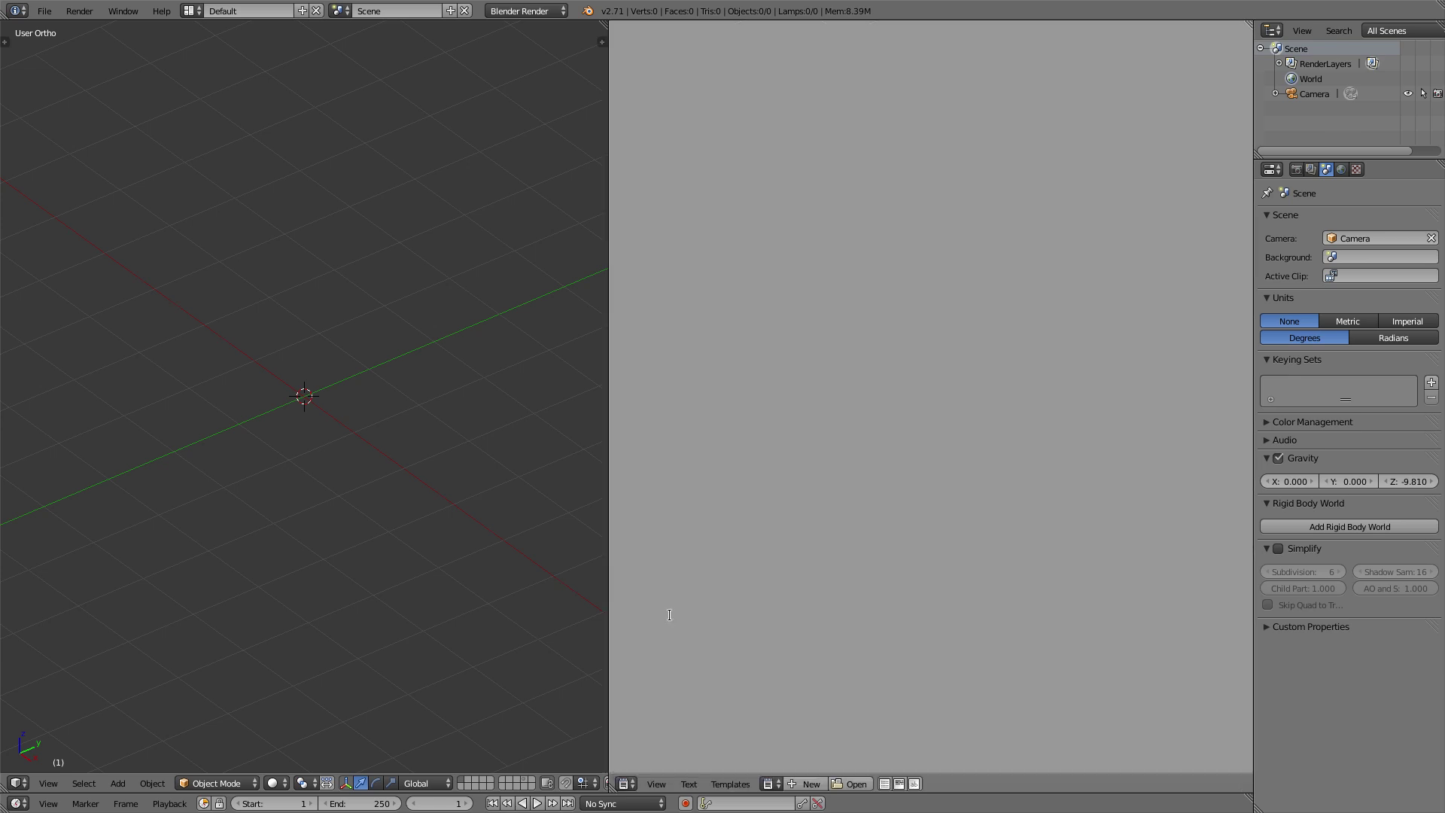
left_click(810, 783)
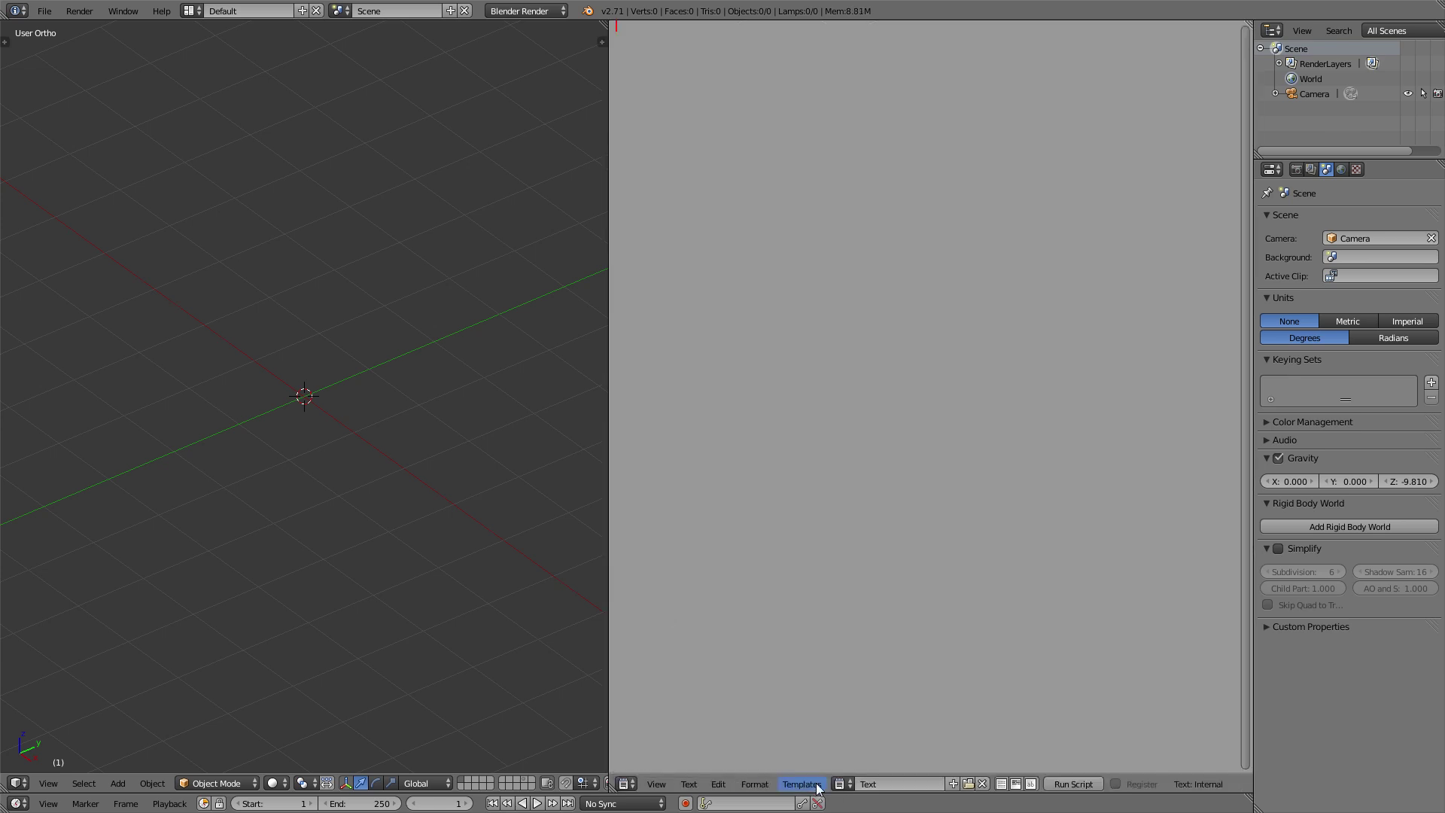
double_click(898, 782)
type("easyEmit.py")
key("Return")
Write the opening lines of the script: import bge, import mathutils and the start of a third import.
type("import bg")
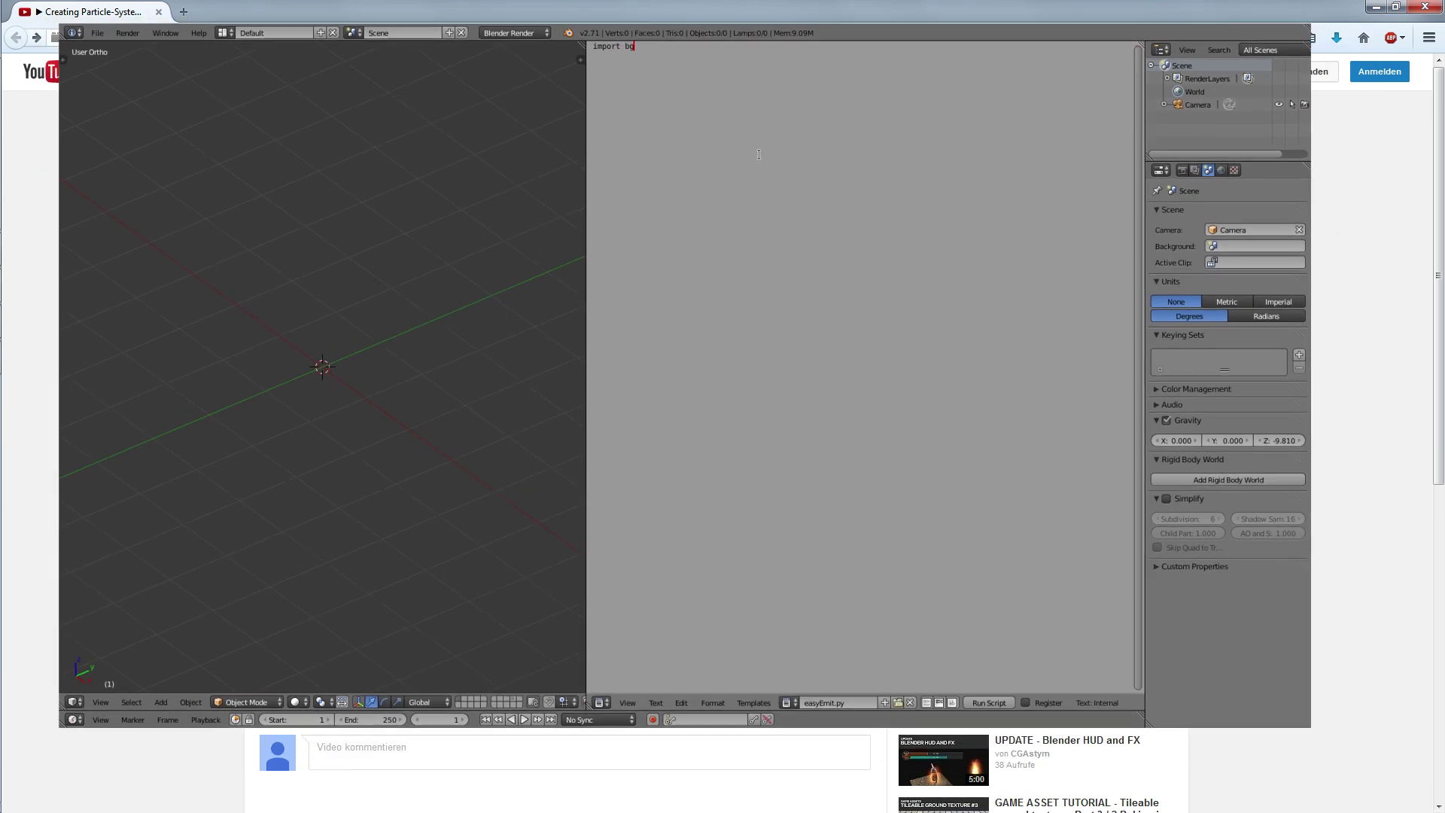
type("e")
key("Return")
type("import ma")
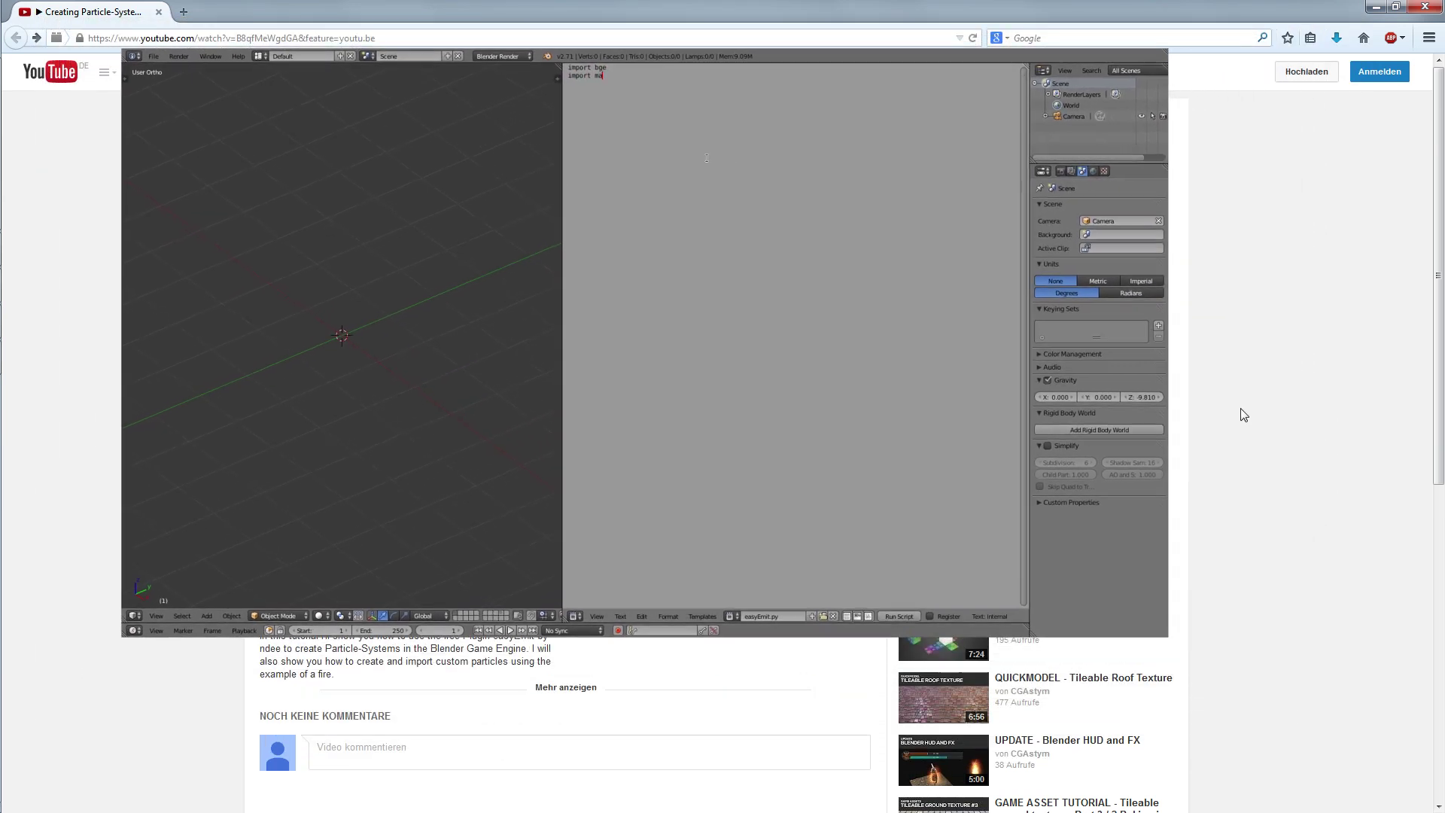
type("thutil")
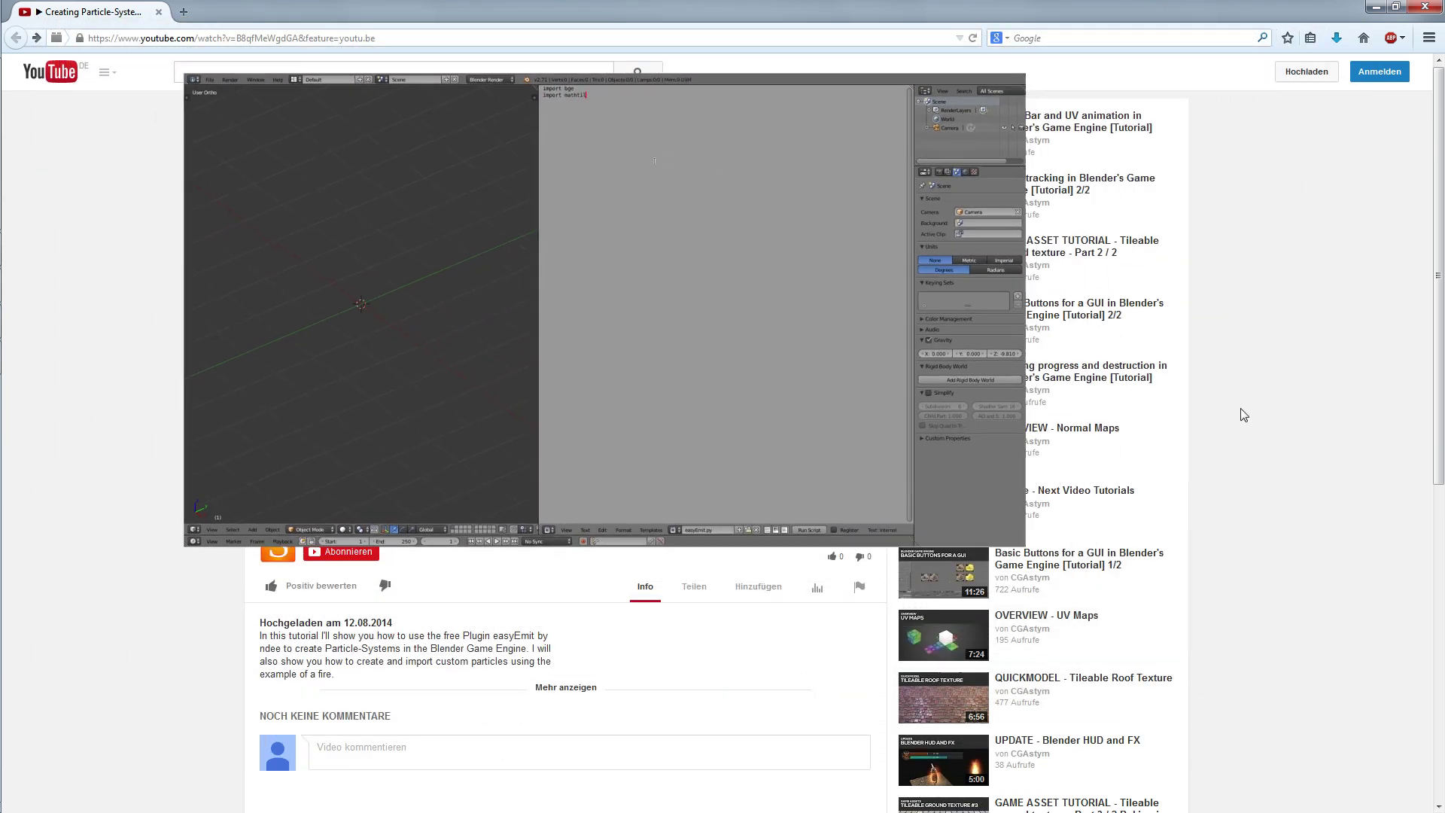
type("s")
key("Return")
type("import")
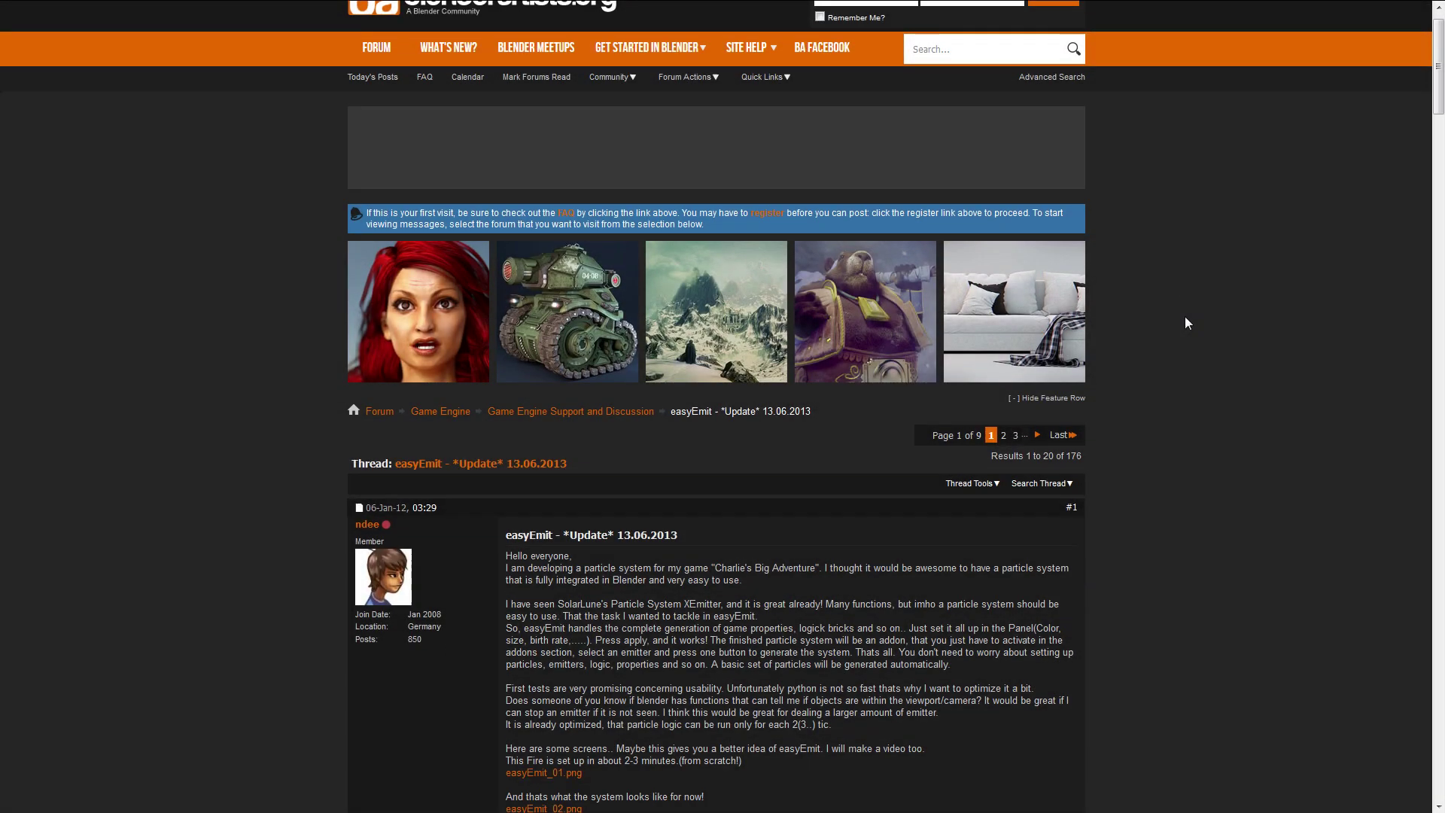
In the web browser, download easyEmit_2.67.zip from its Dropbox page and save it to the Desktop.
scroll(1177, 338, "down", 1)
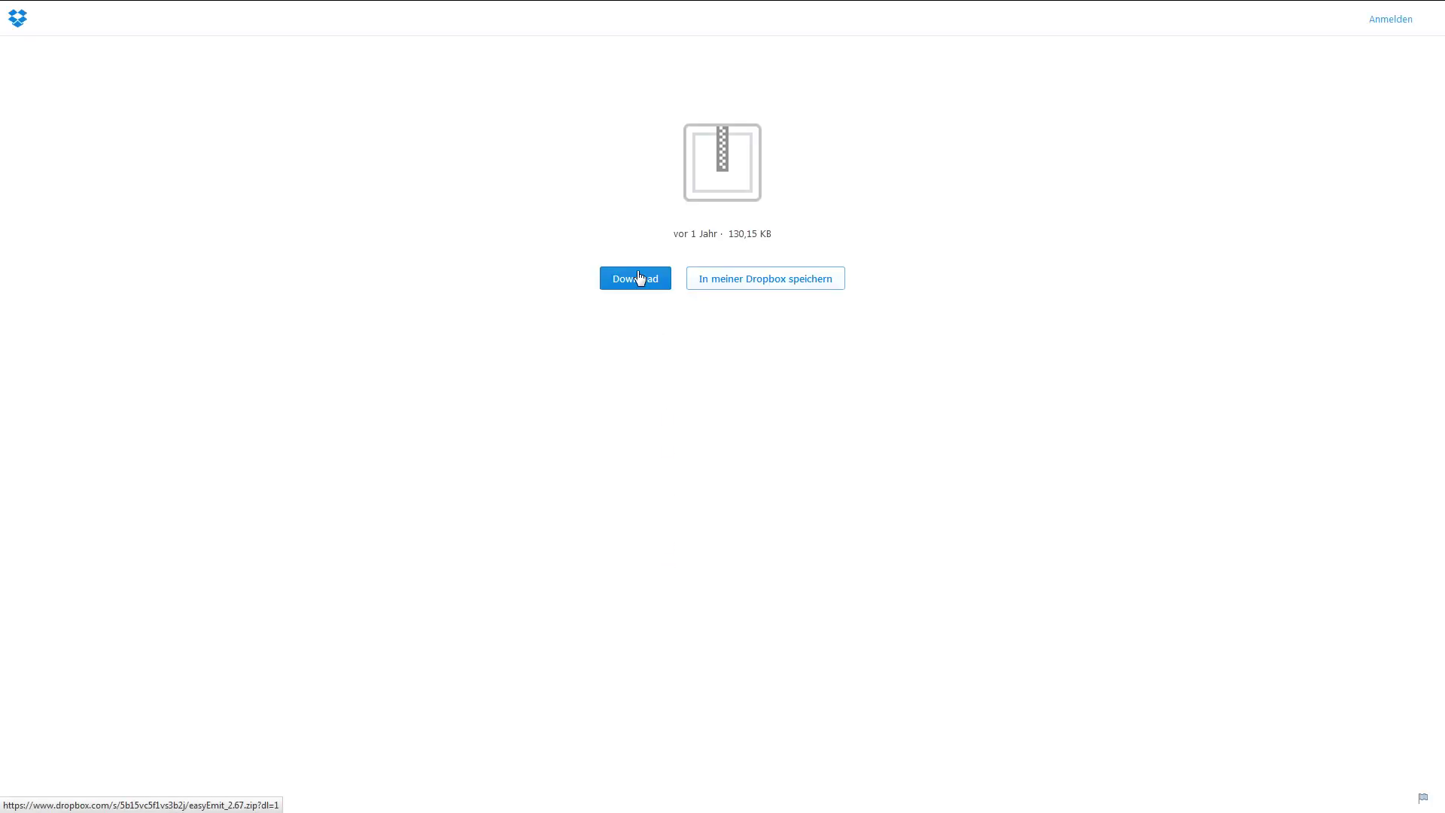
left_click(639, 277)
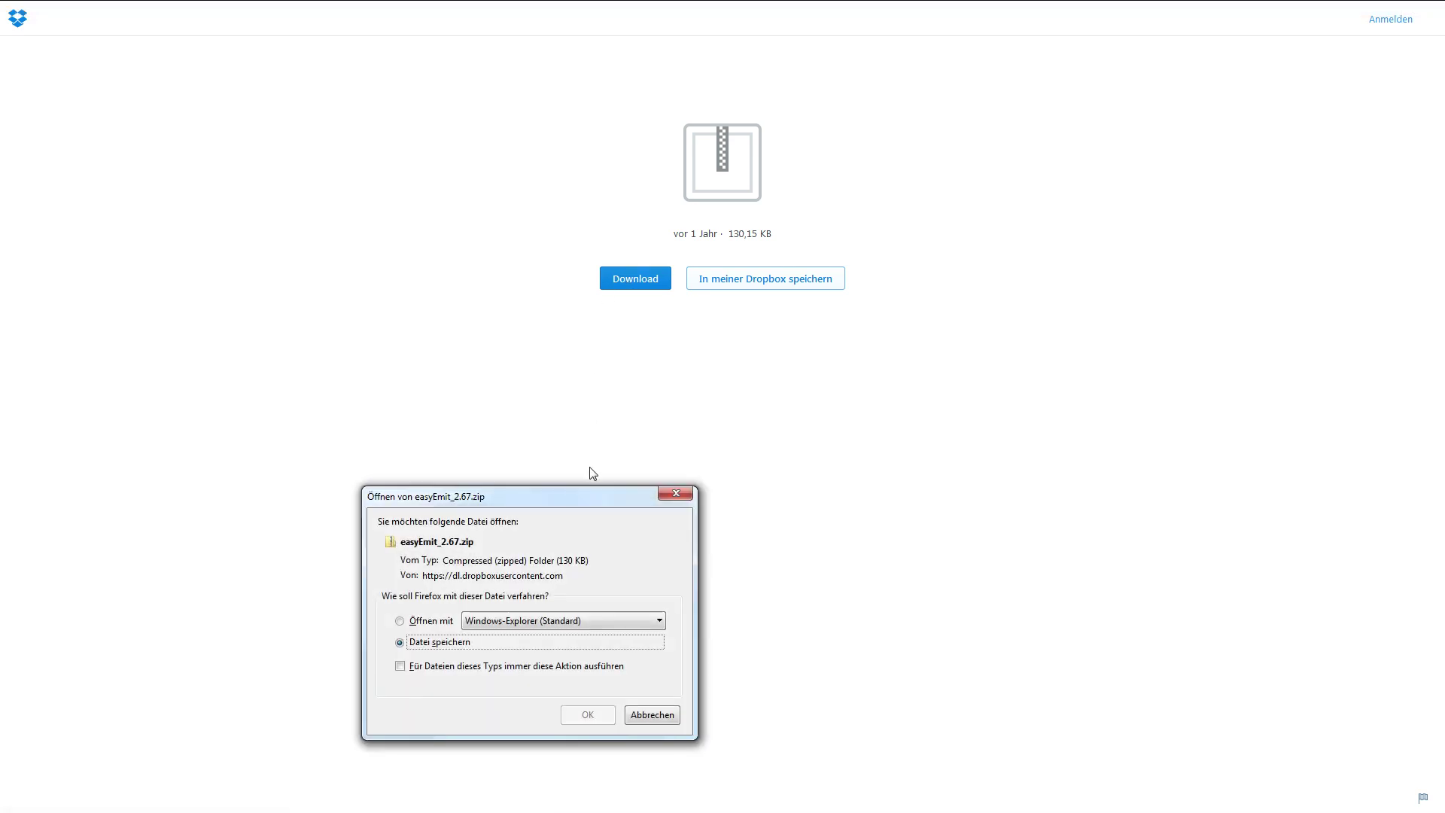
left_click(594, 717)
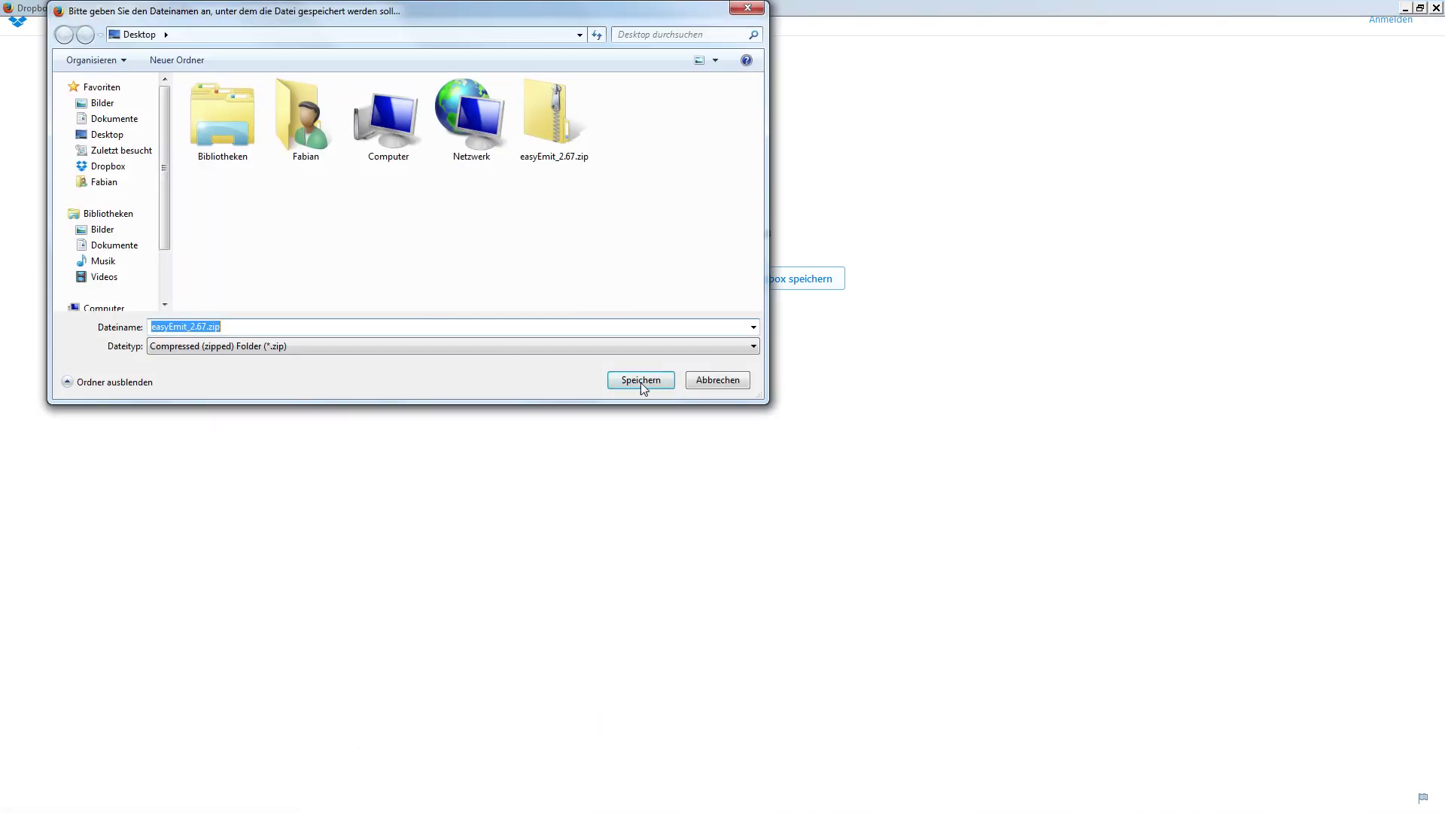
left_click(643, 376)
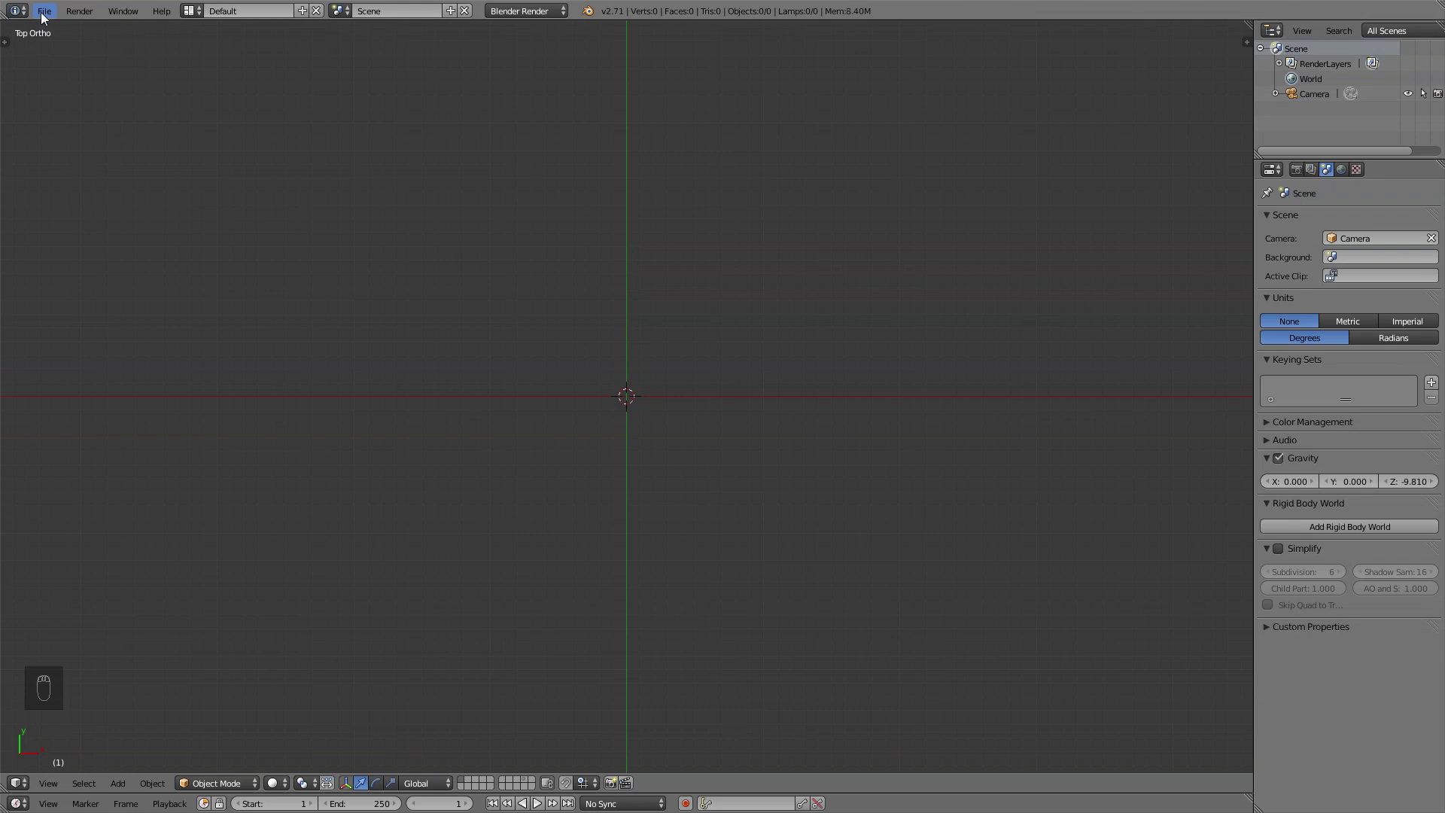
In Blender, install the add-on from easyEmit_2.67.zip on the Desktop and filter the add-on list by "easy".
left_click(44, 11)
left_click(66, 177)
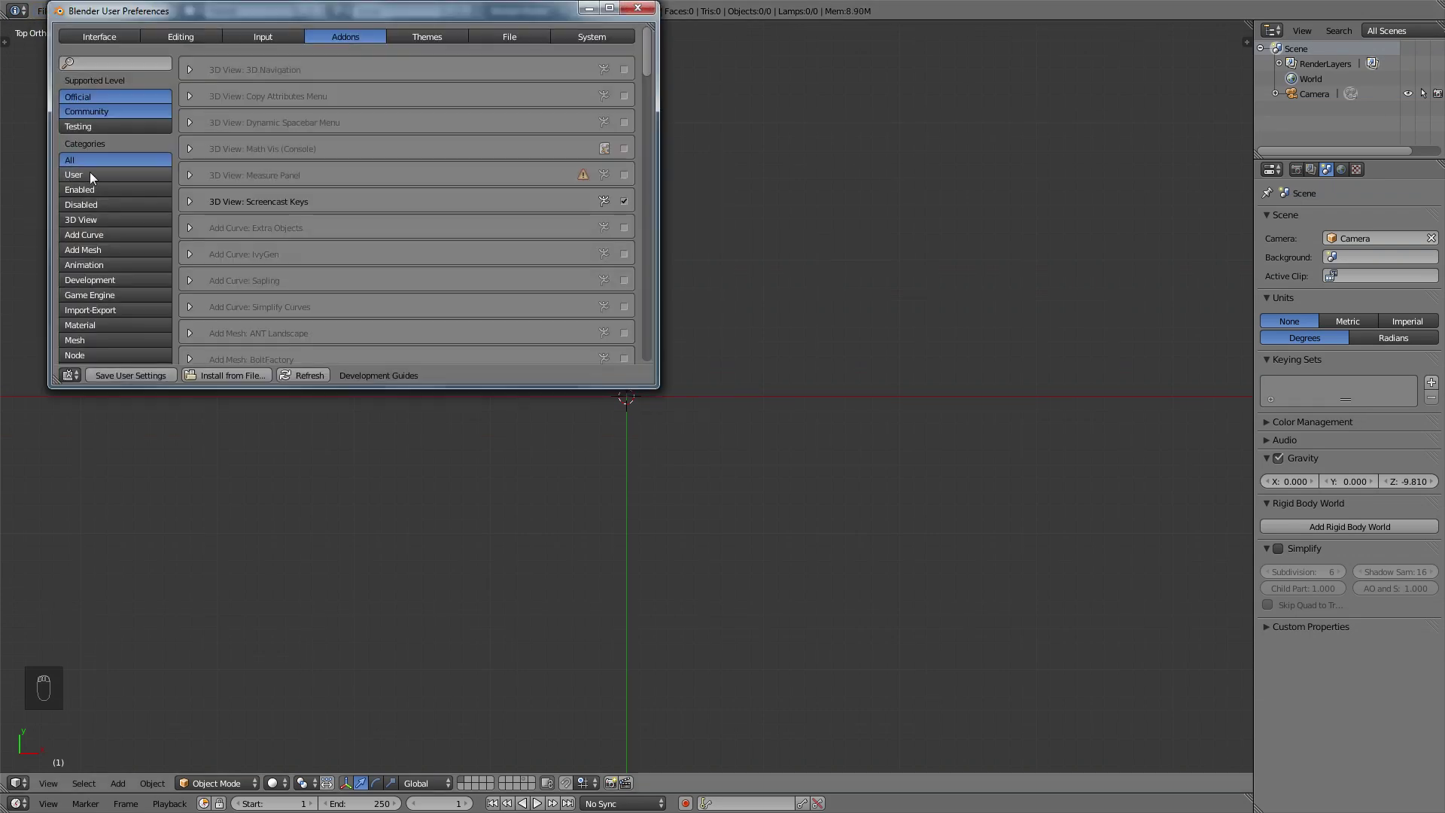
left_click_drag(259, 24, 459, 123)
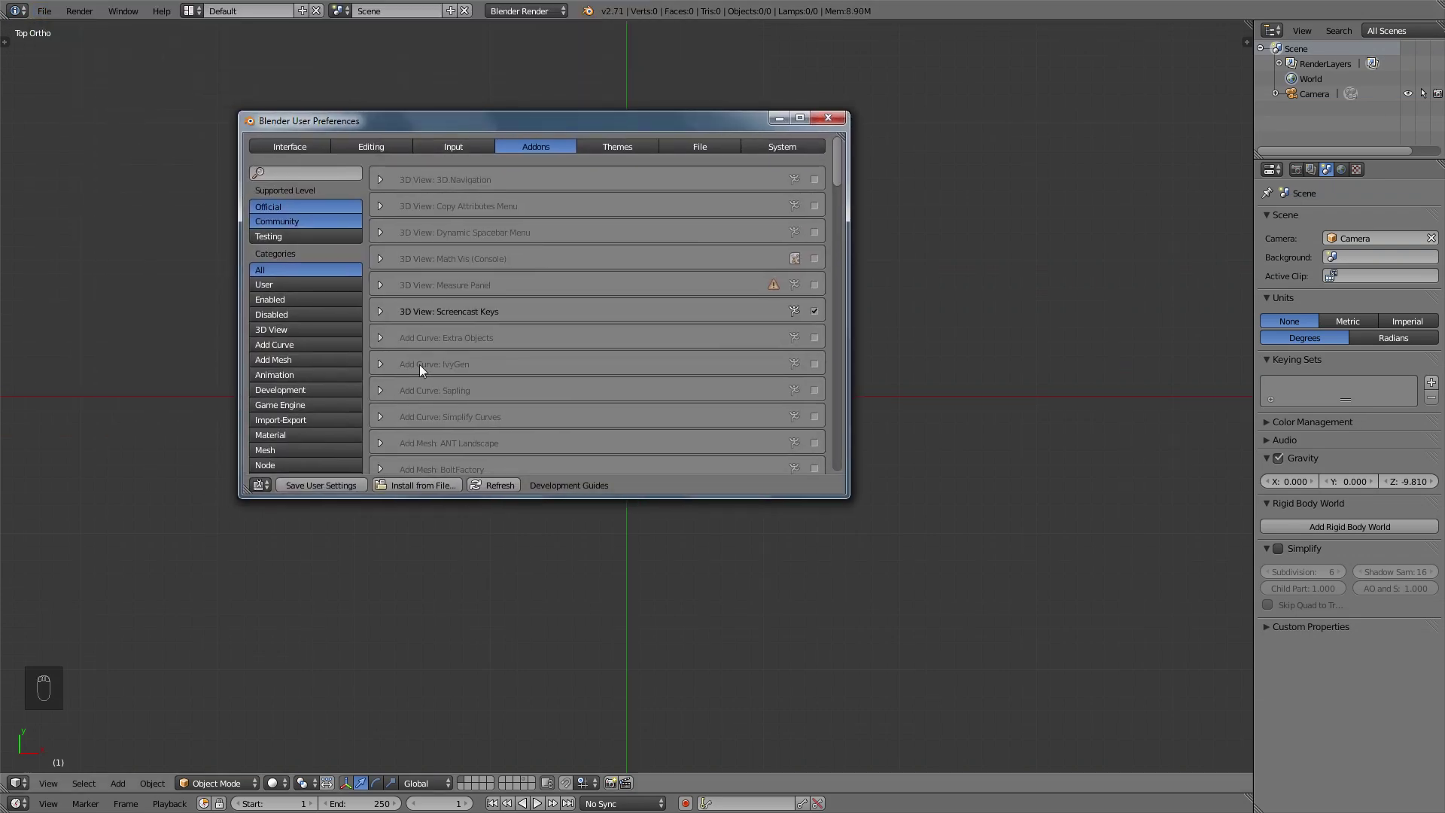
left_click(423, 485)
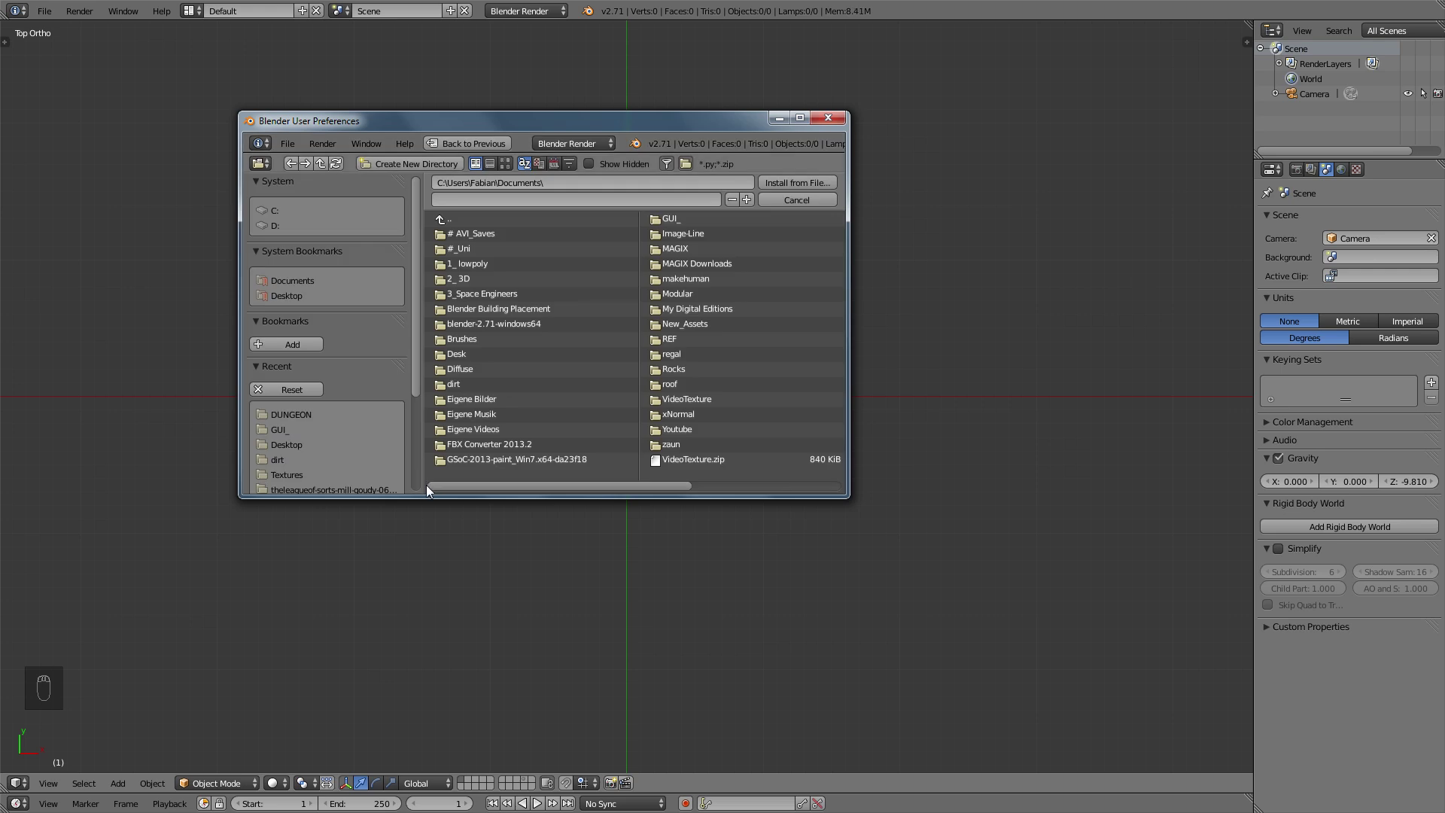
left_click(285, 295)
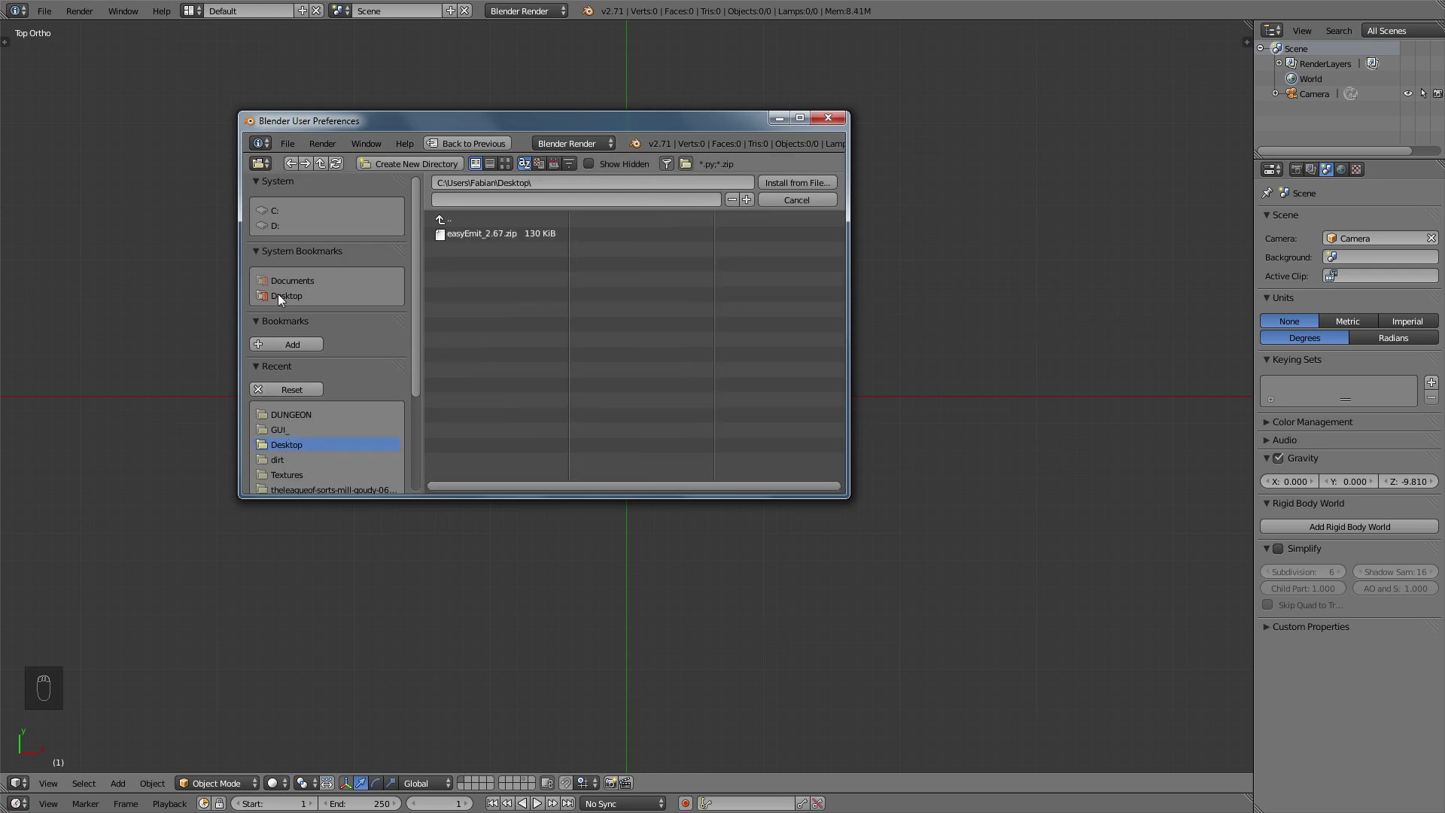
left_click(486, 236)
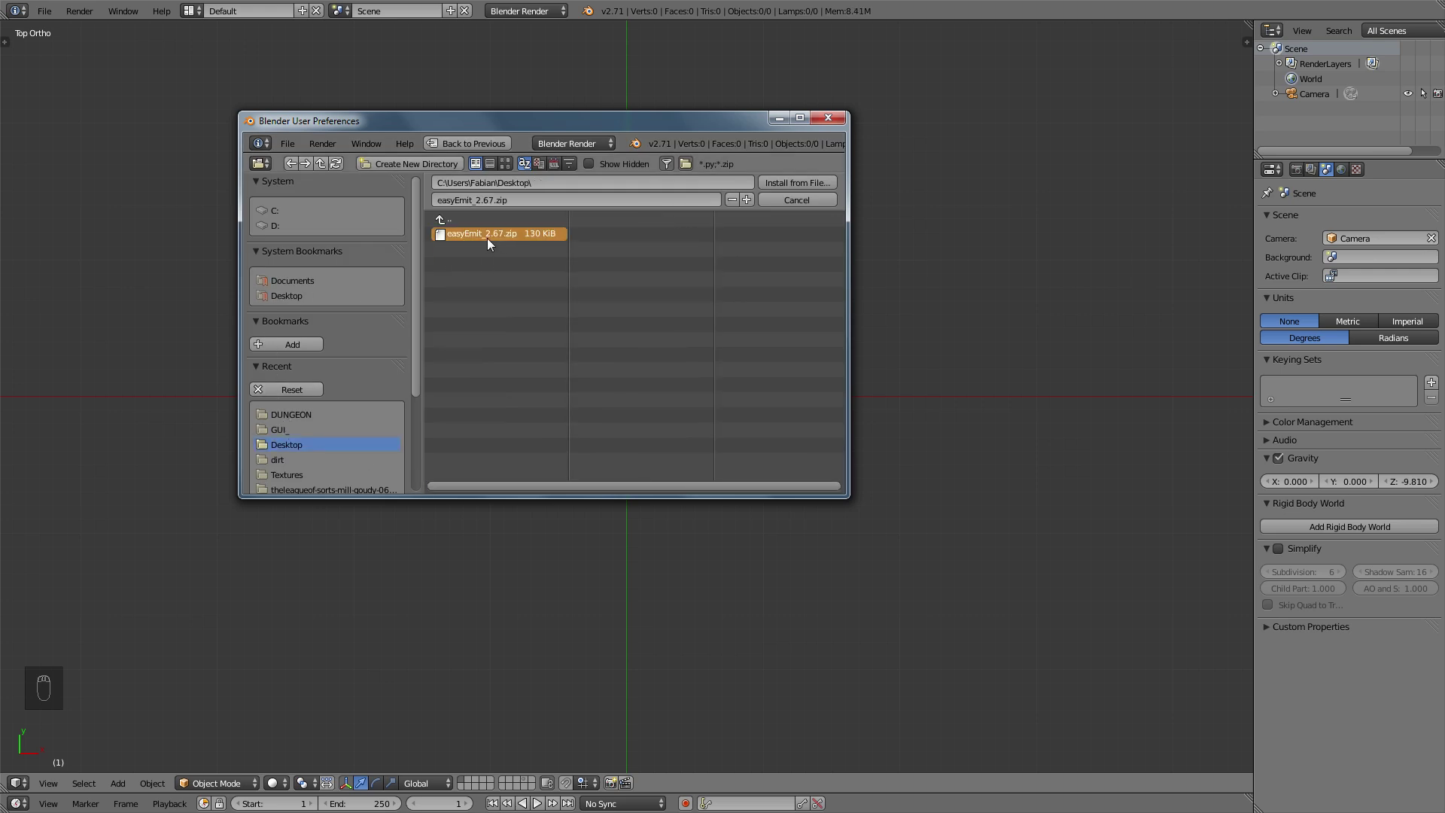
left_click(785, 183)
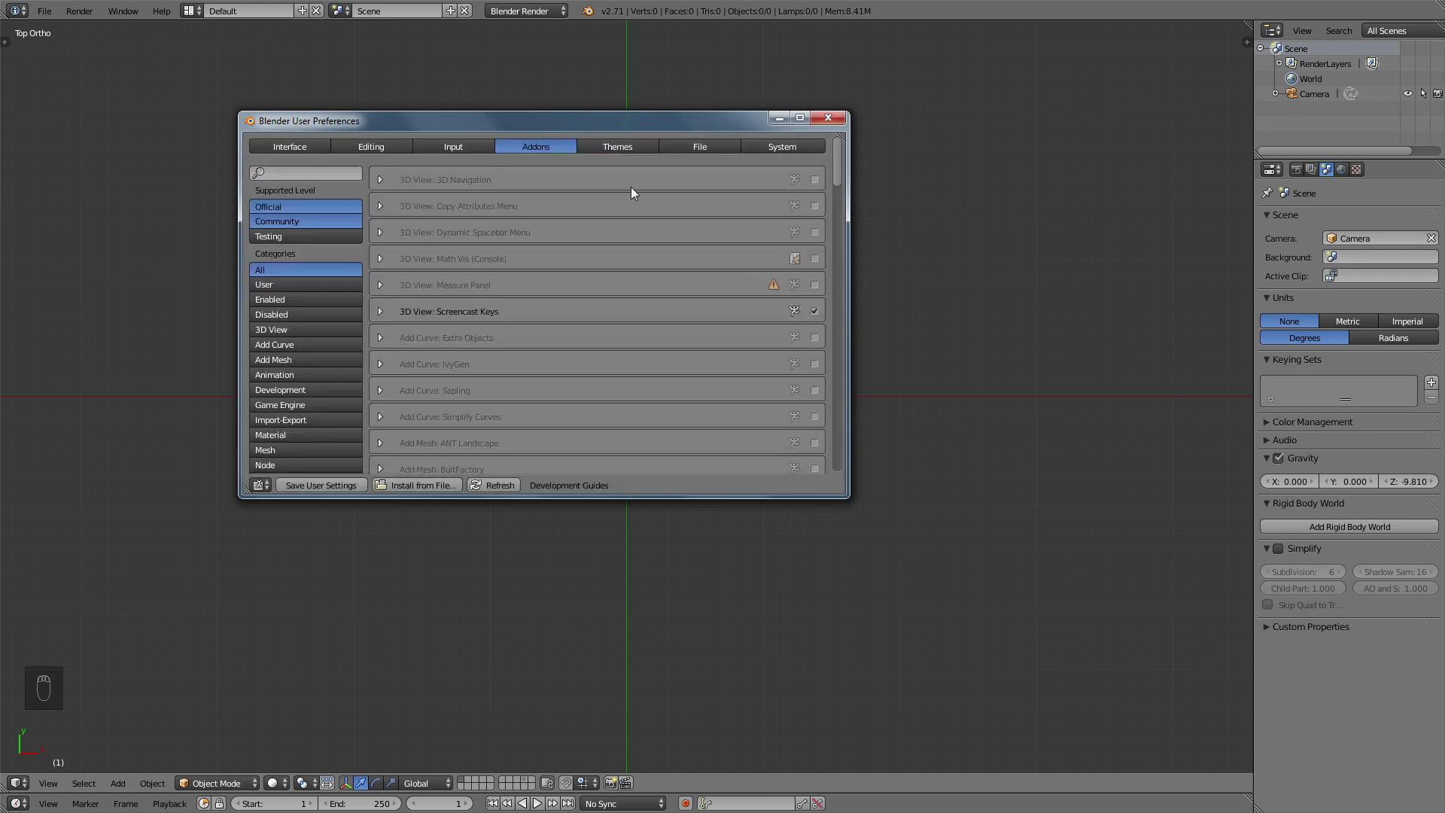
type("easy")
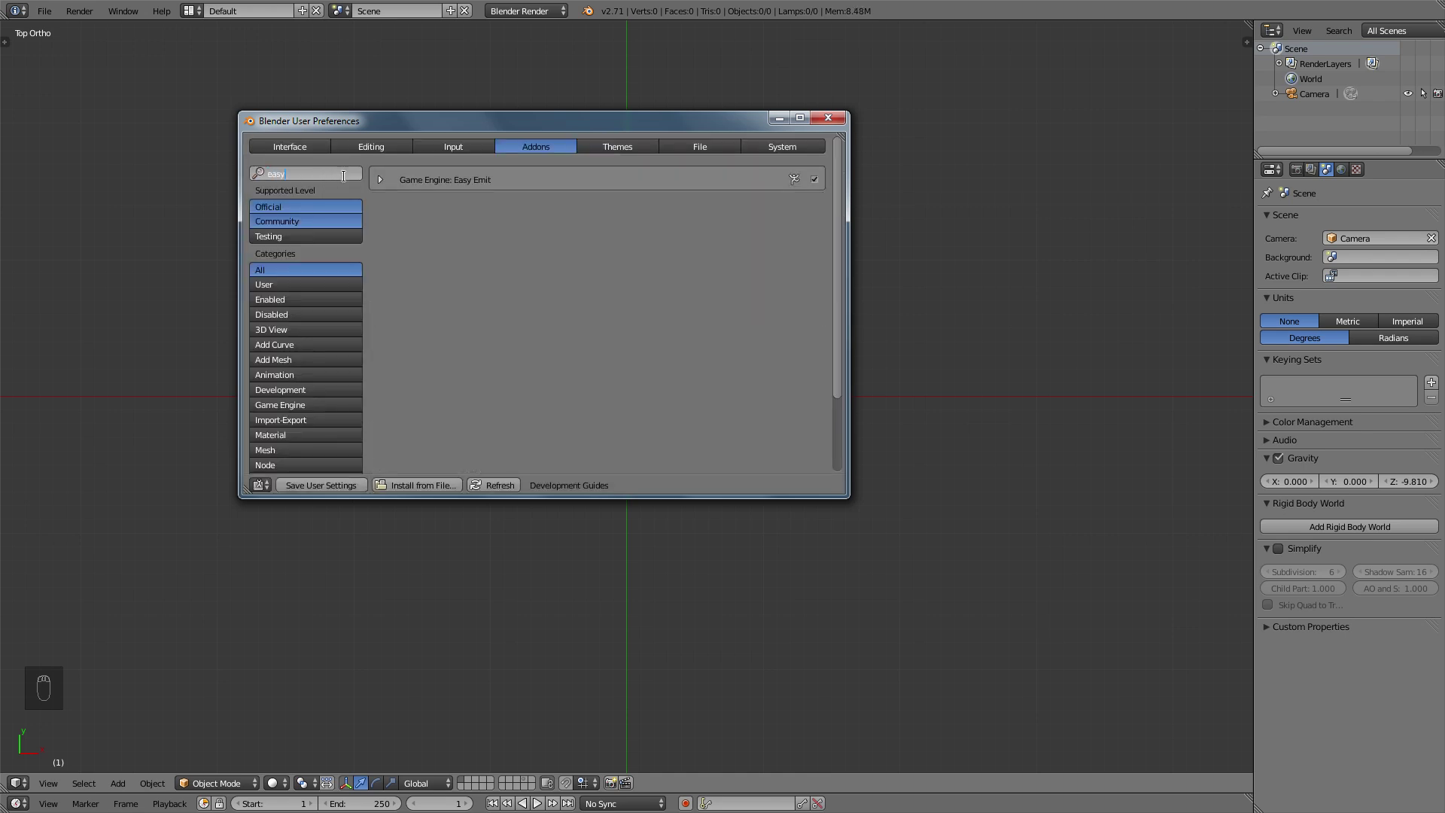
key("Return")
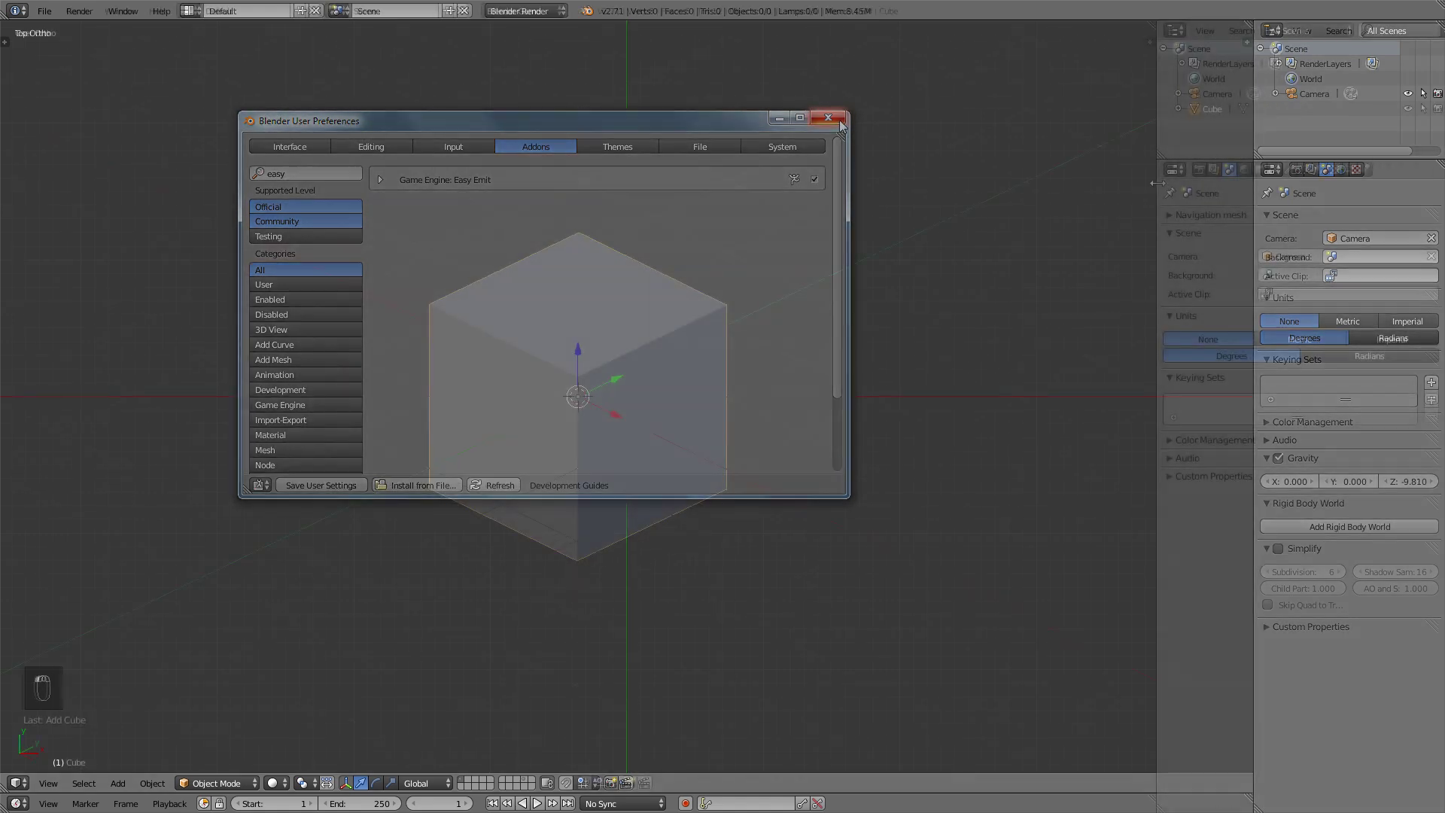
Show the cube's particle settings and toggle the Easy Emit add-on off and back on in the user preferences.
left_click(1348, 171)
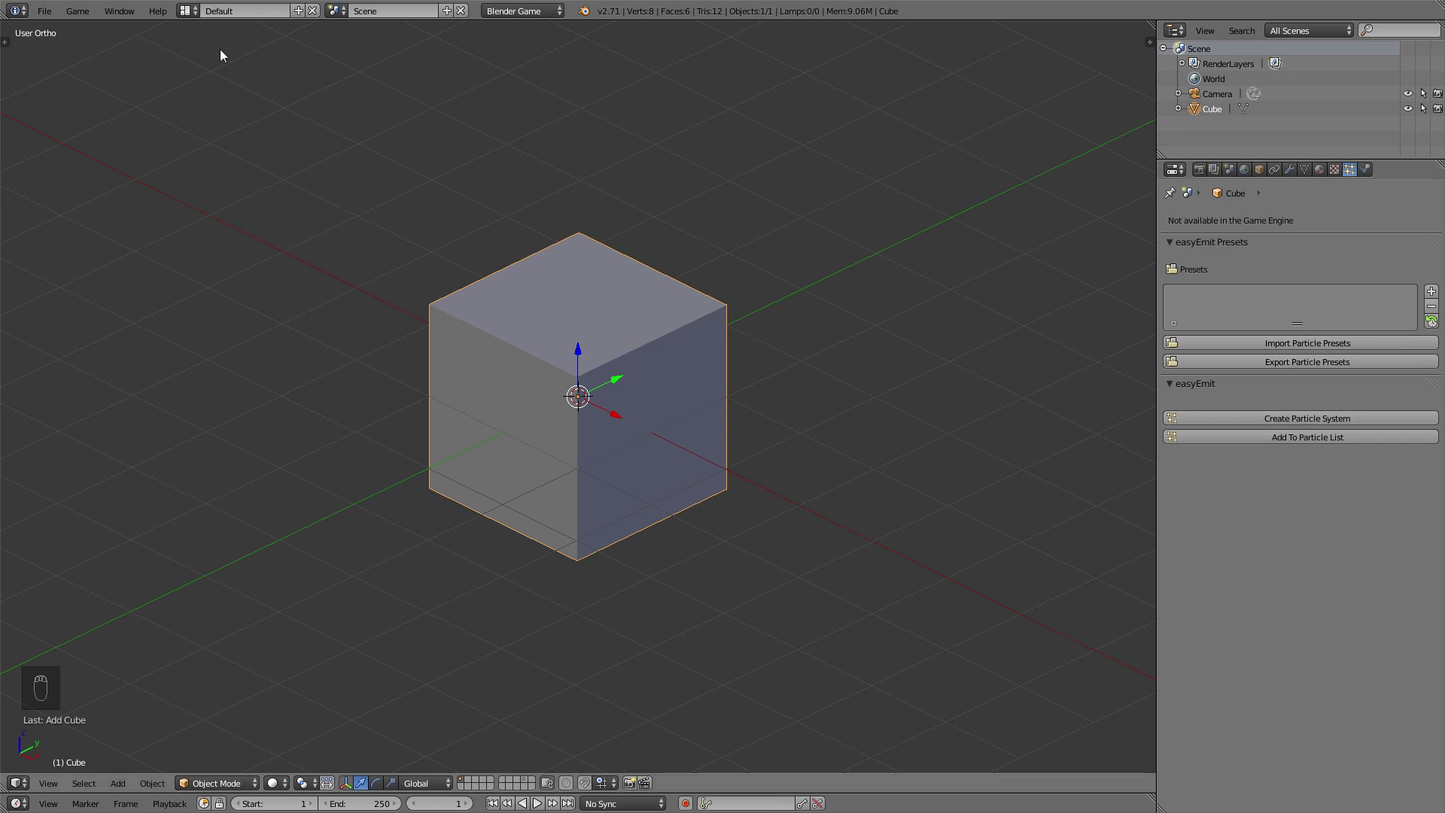
left_click(47, 11)
left_click(134, 179)
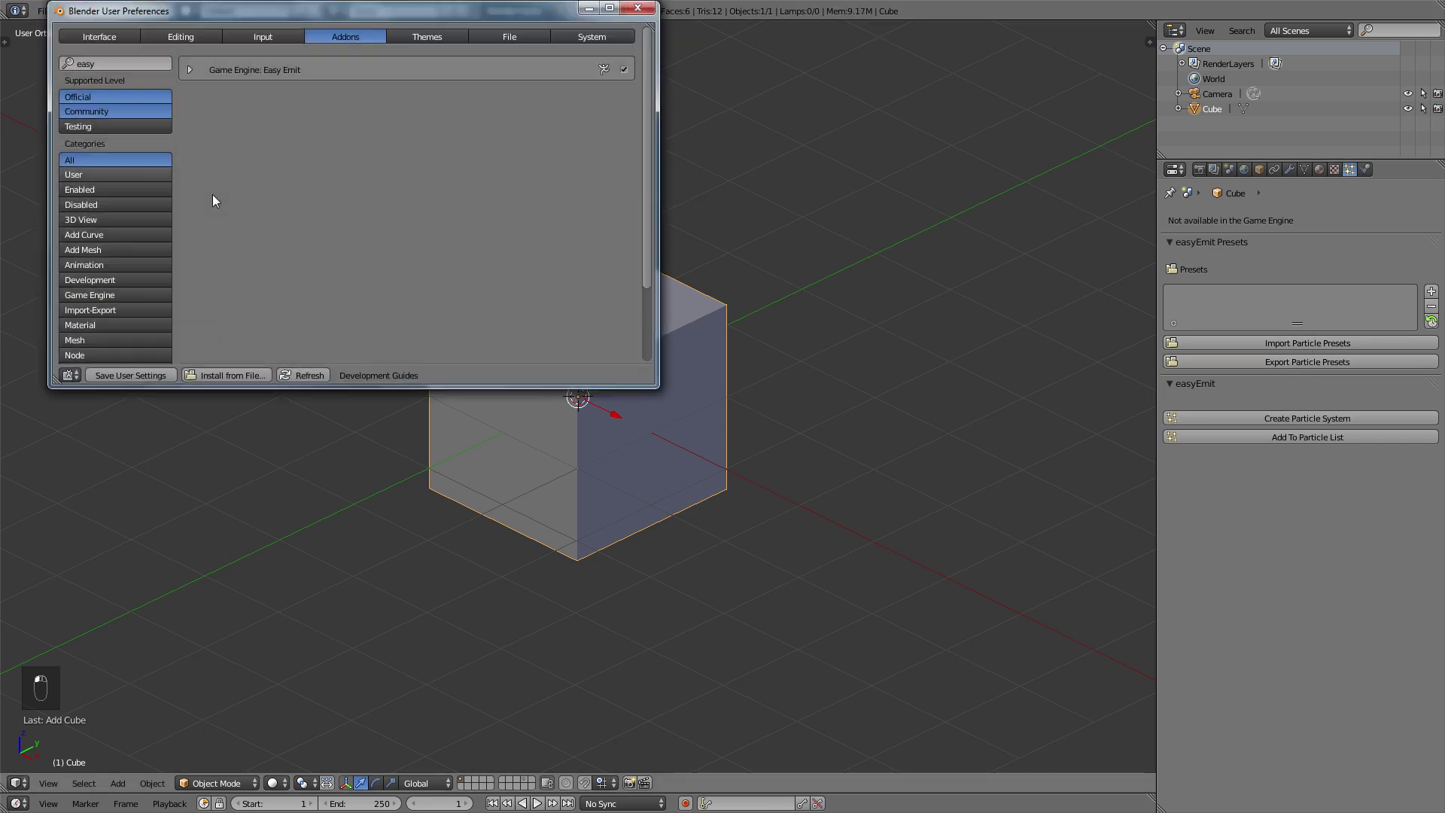
left_click(101, 64)
left_click(624, 70)
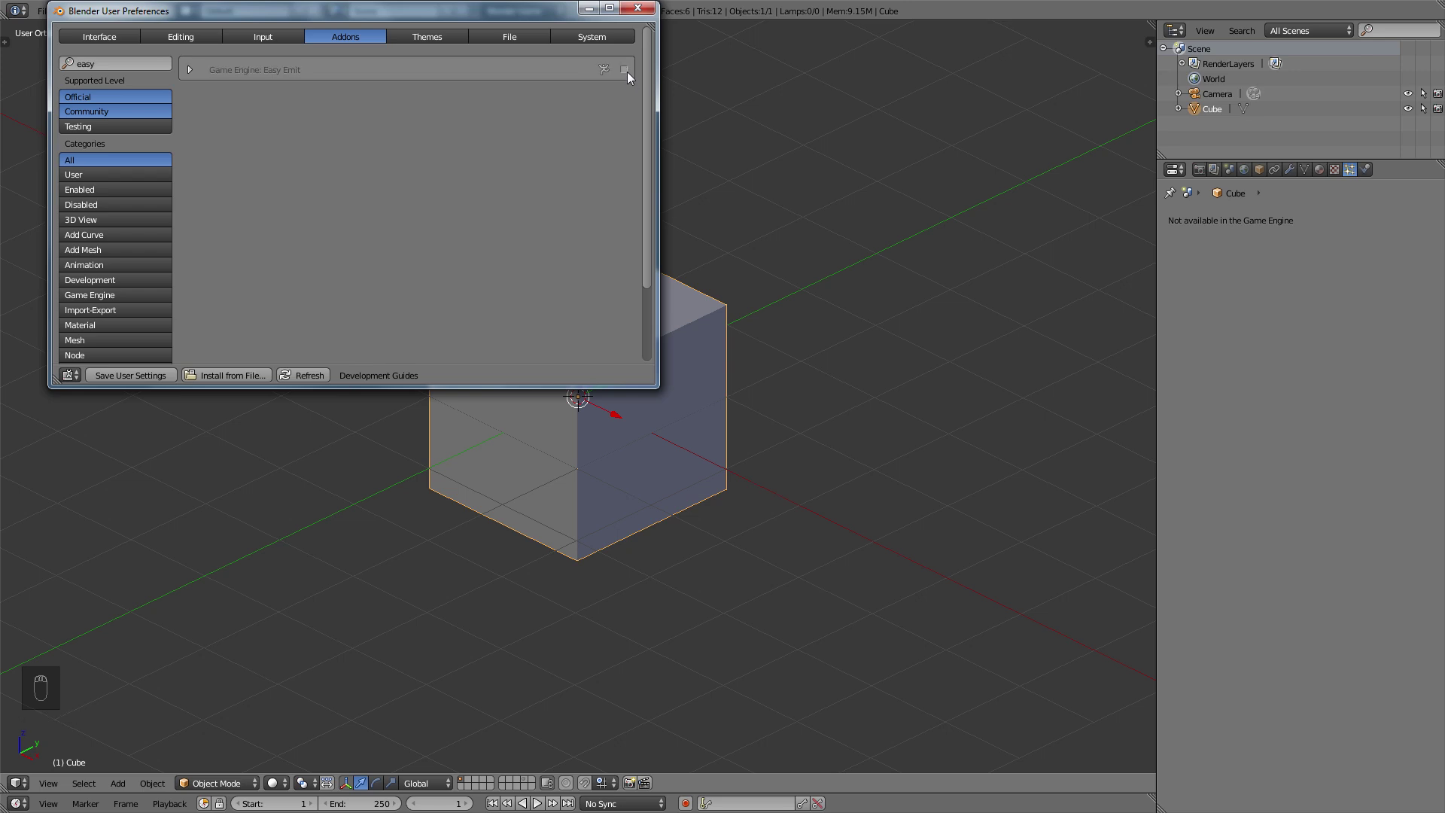
left_click(625, 70)
left_click(624, 70)
left_click(625, 70)
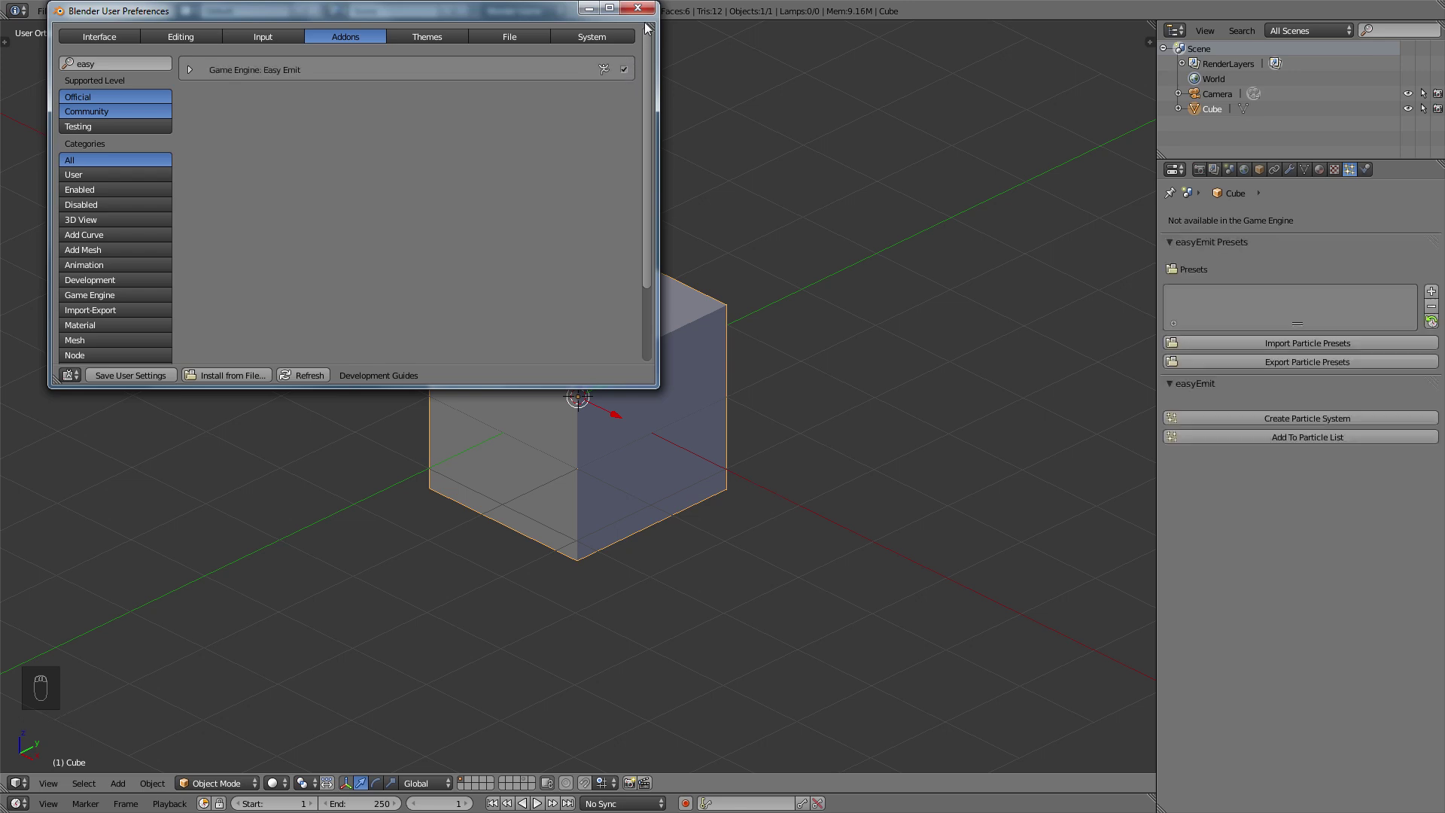
left_click(644, 12)
Create an easyEmit particle system on the cube.
scroll(742, 323, "down", 1)
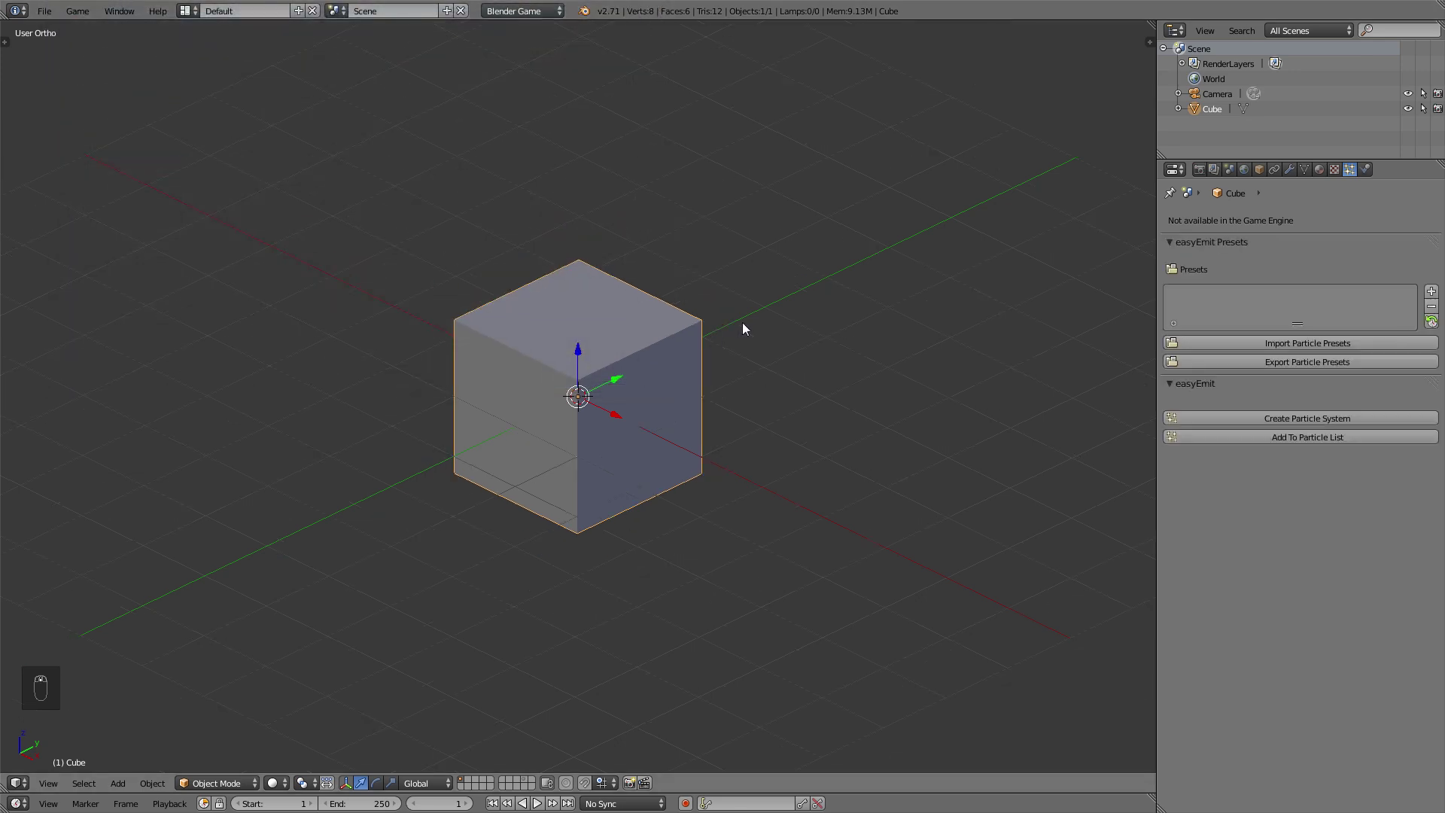
left_click(1272, 416)
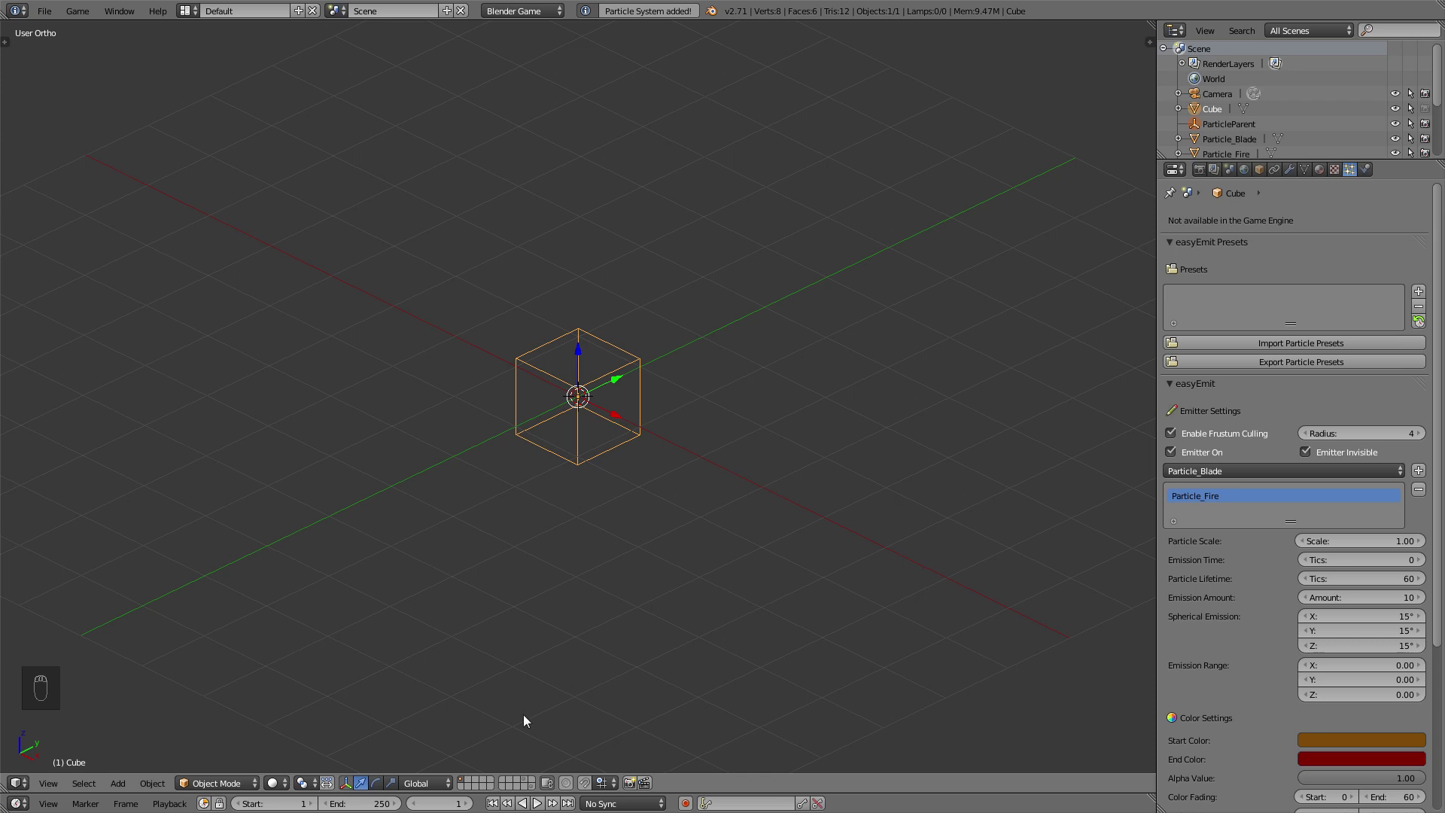
Examine the default particle planes on the last layer in textured shading, and return to the cube's layer.
left_click(533, 788)
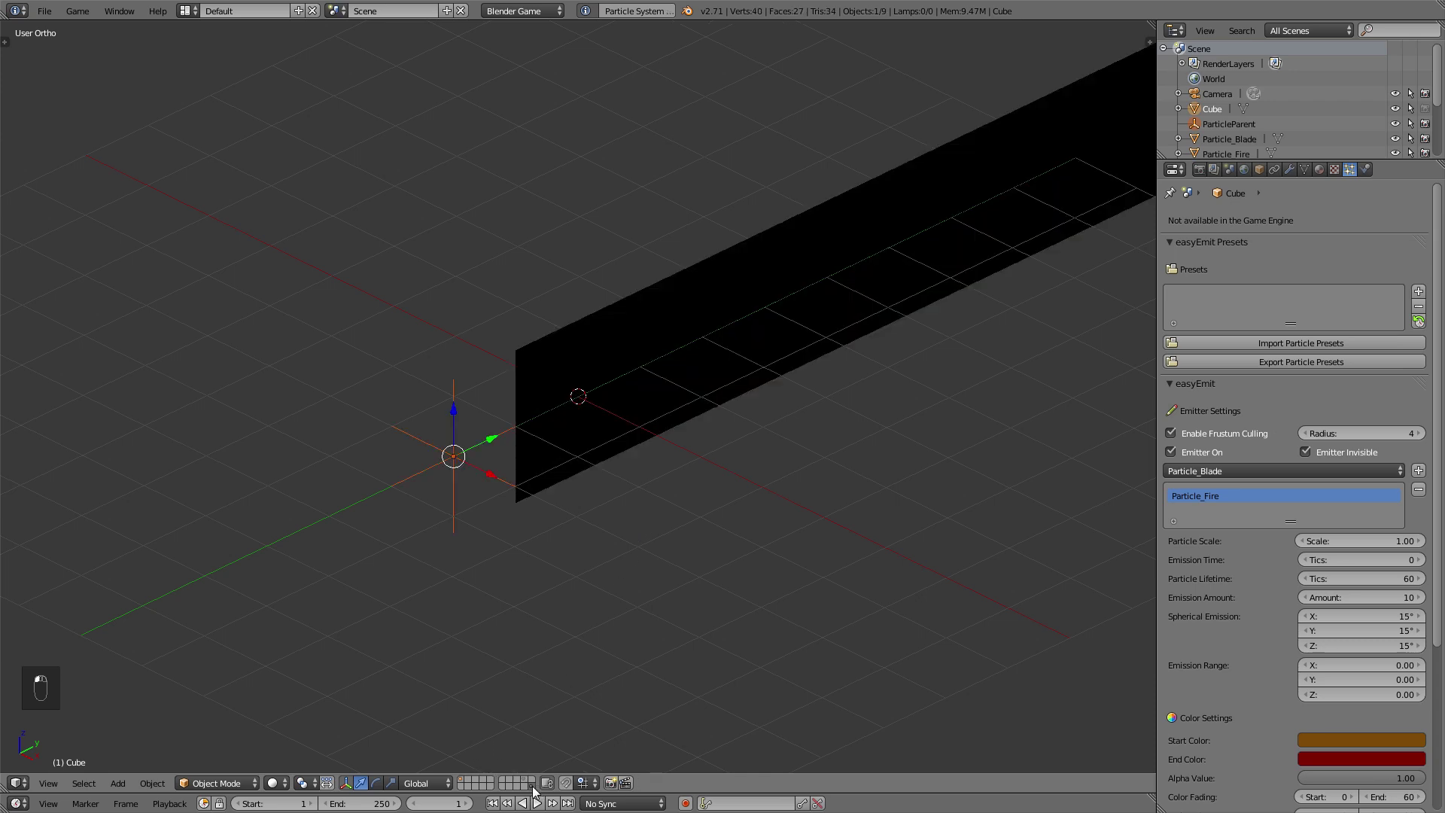
key("alt+z")
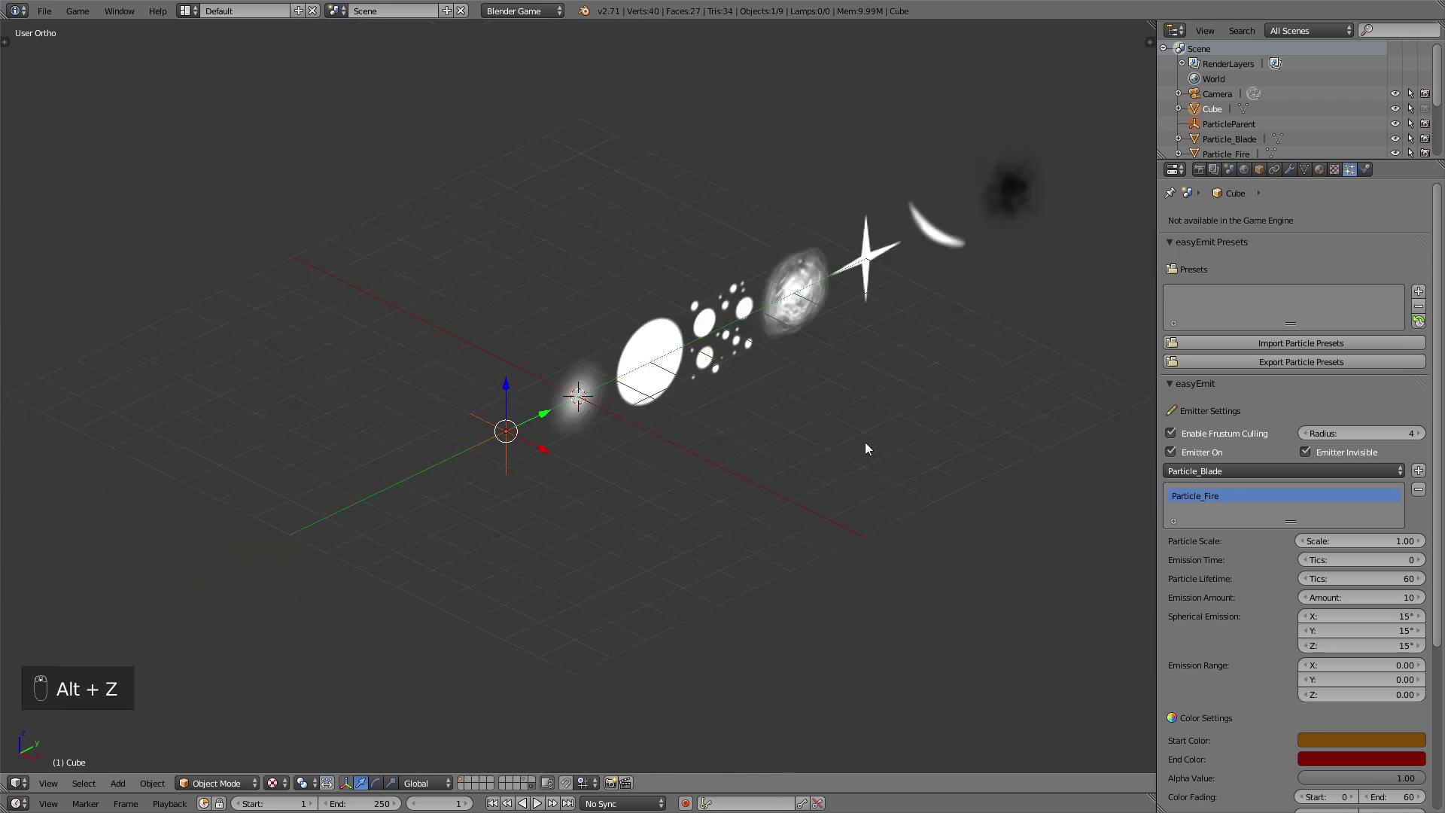
middle_click_drag(906, 420, 640, 427)
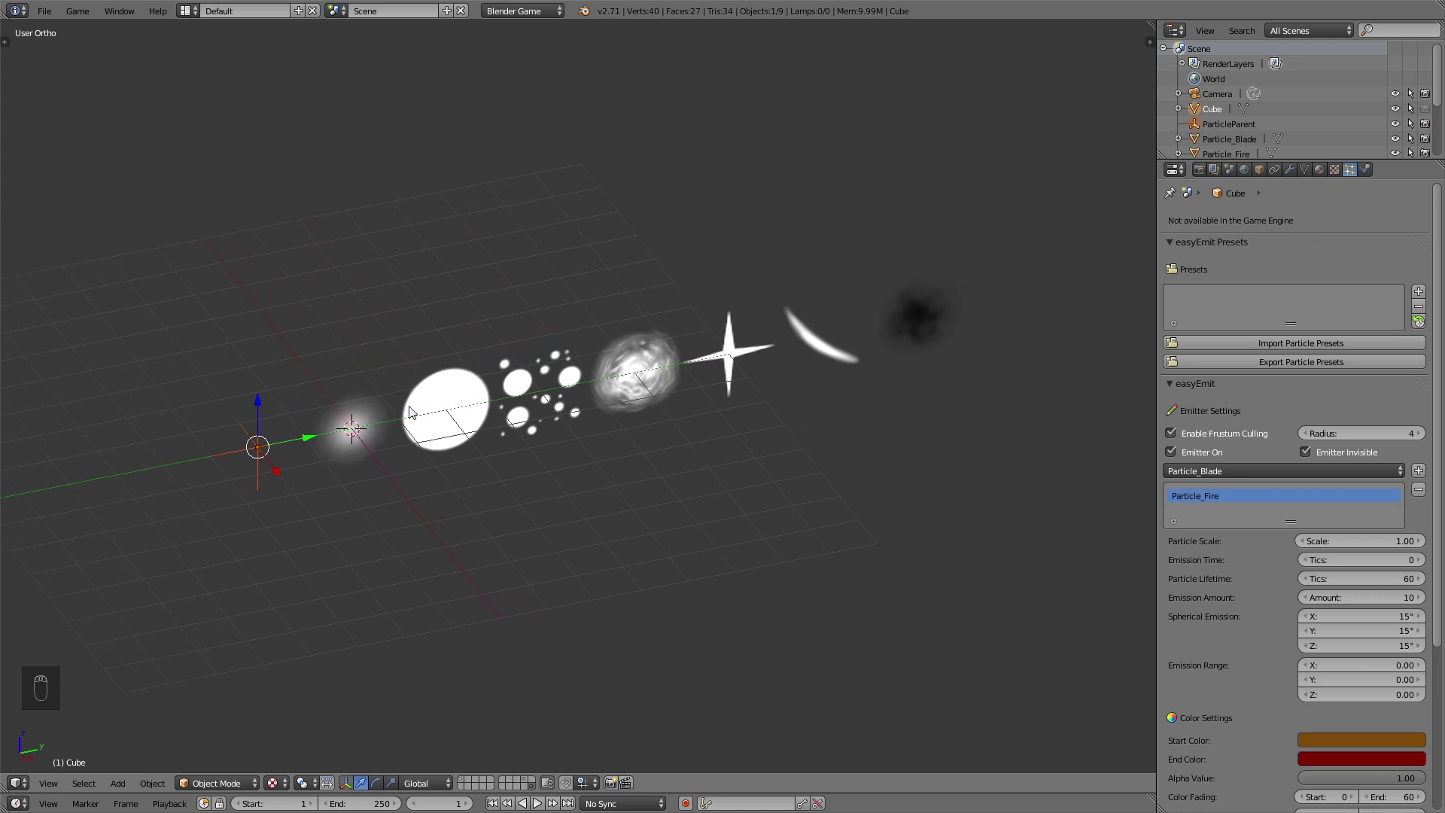
left_click(483, 787)
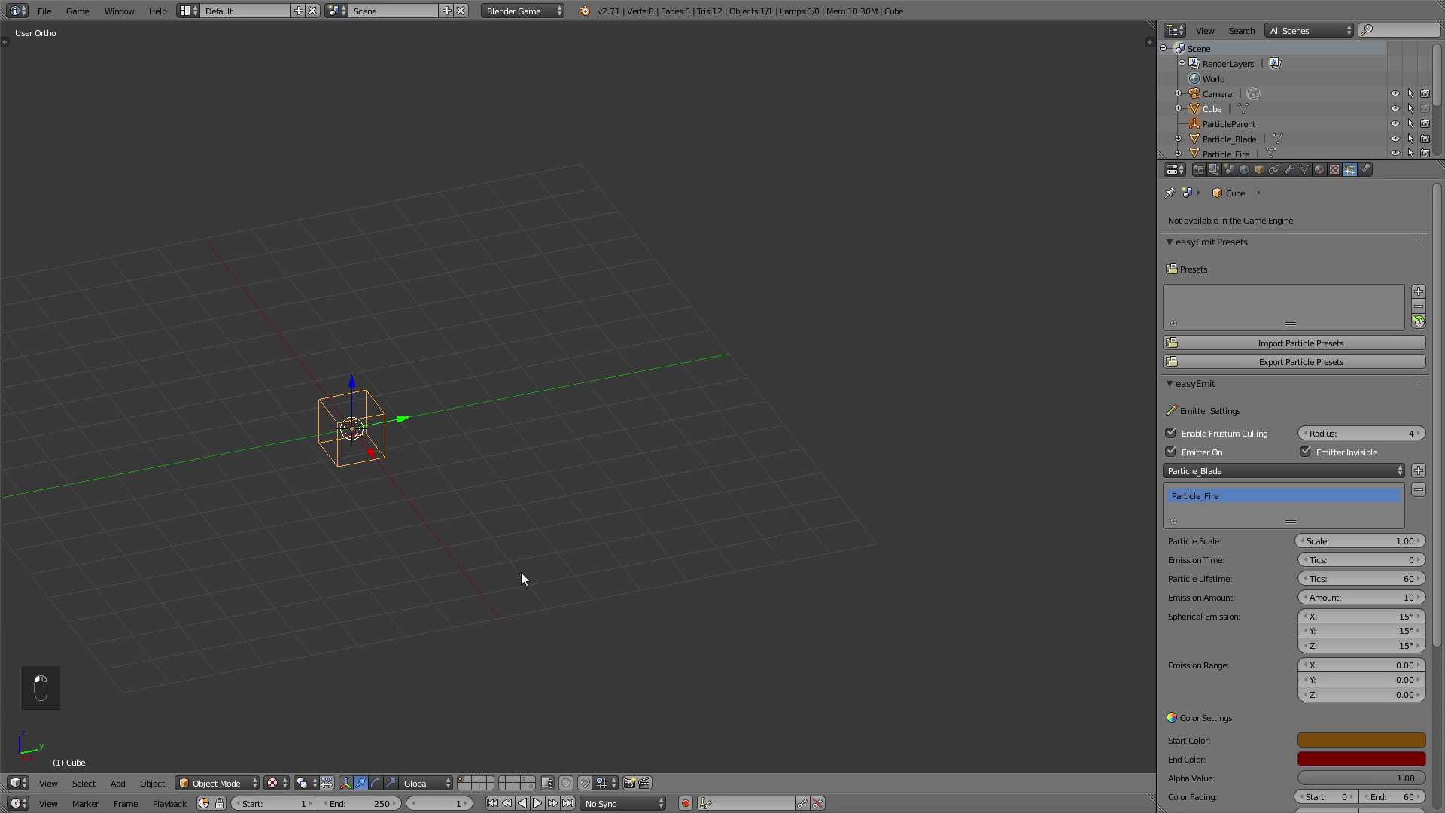
middle_click_drag(453, 512, 601, 507, "shift")
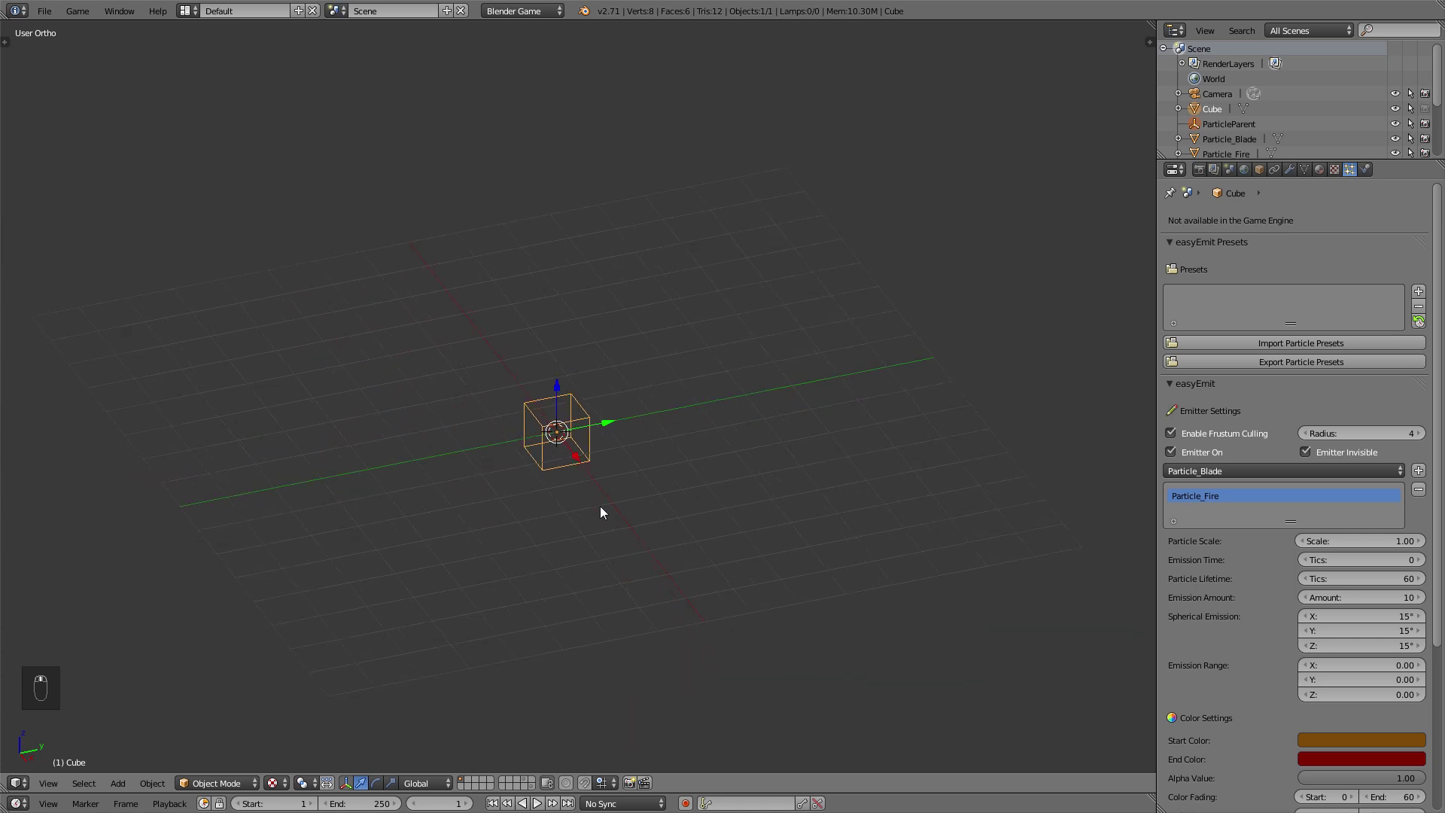
Select the camera on its separate layer and move it to the first layer with the cube.
left_click(525, 787)
right_click(426, 418)
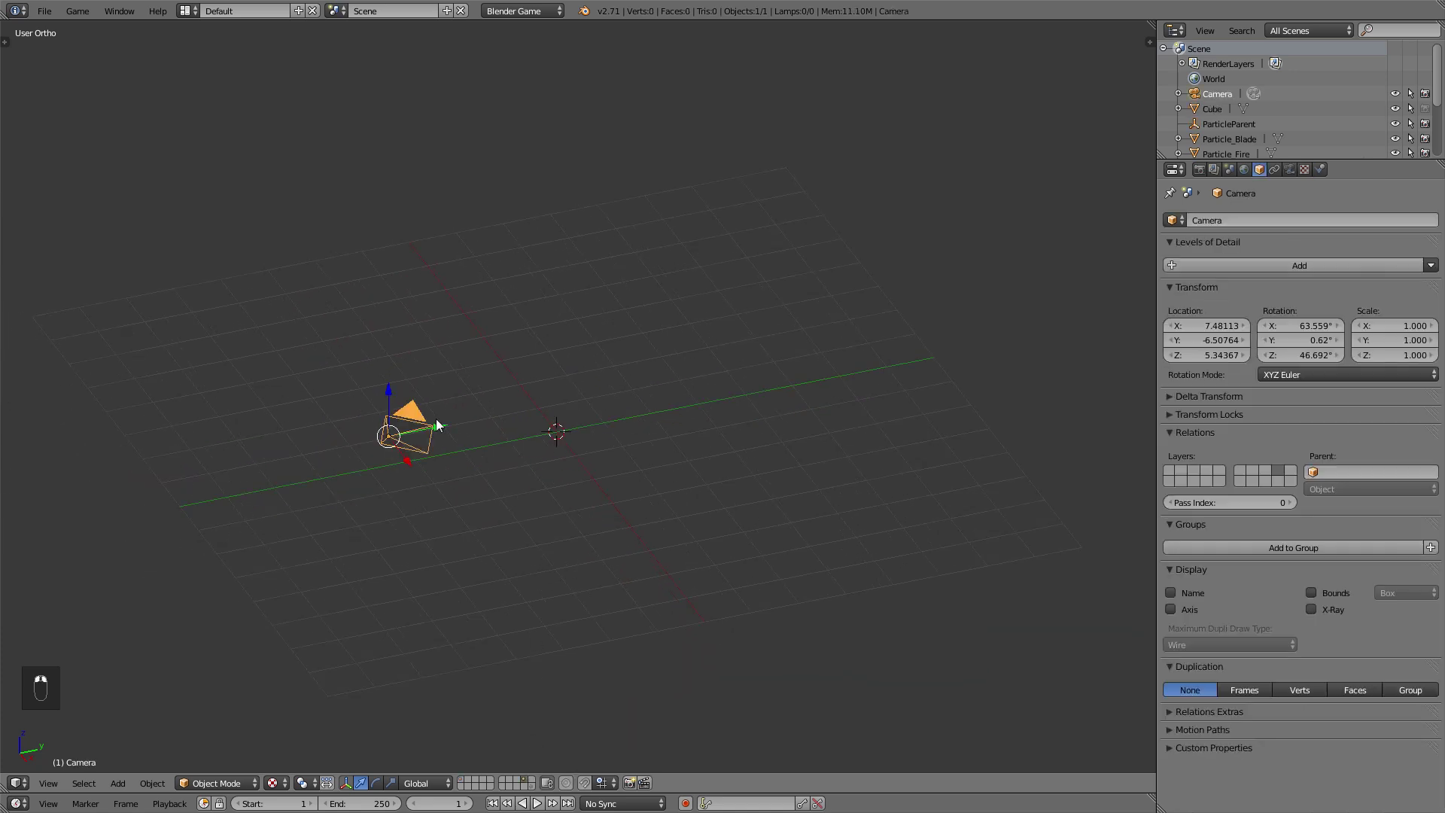
key("alt+g")
key("alt+t")
left_click(436, 418)
Align the camera to the current view, back it away from the cube along its local Z axis and test-run the game.
key("ctrl+alt+KP_0")
key("g")
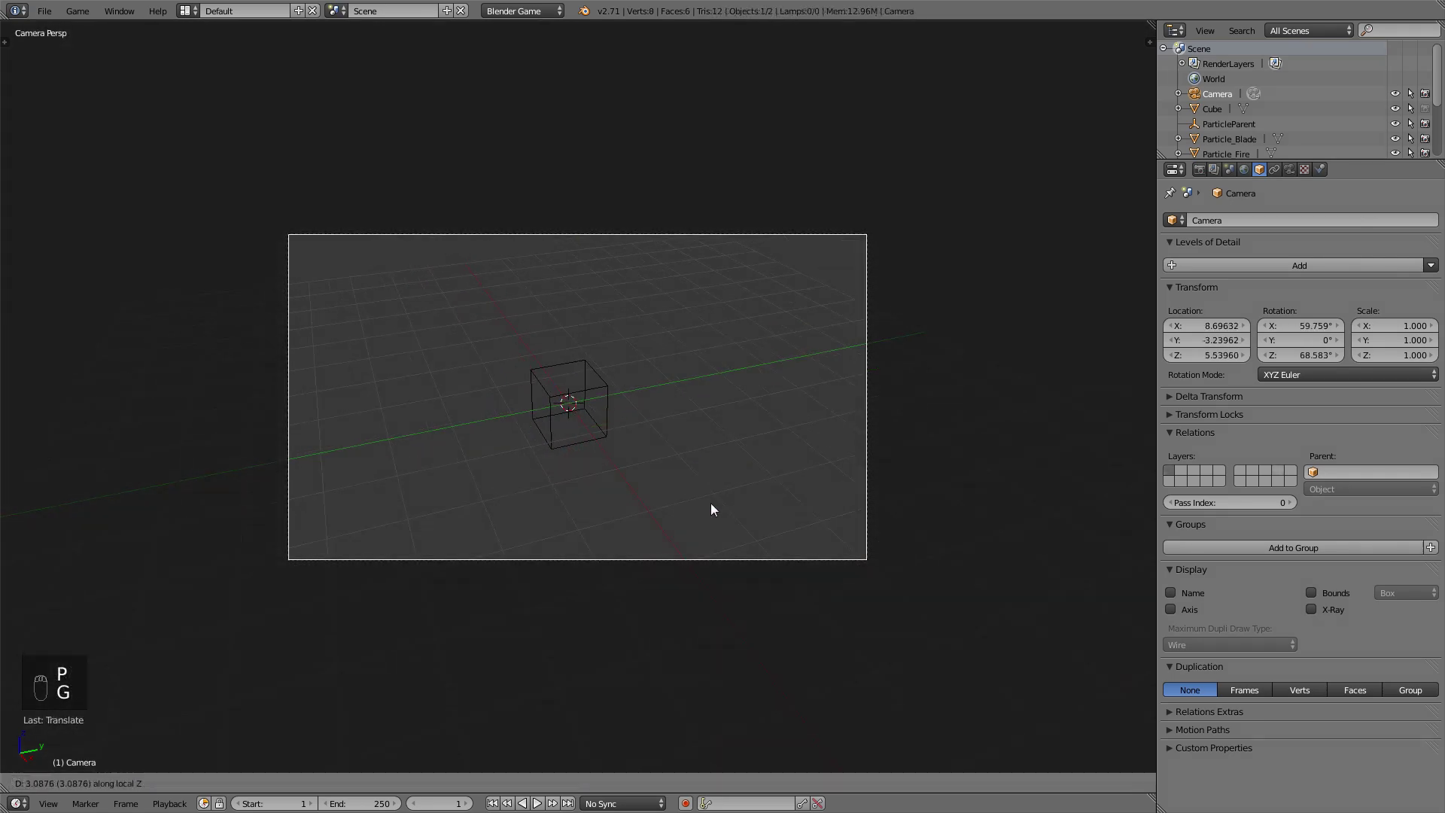
left_click(704, 427)
key("p")
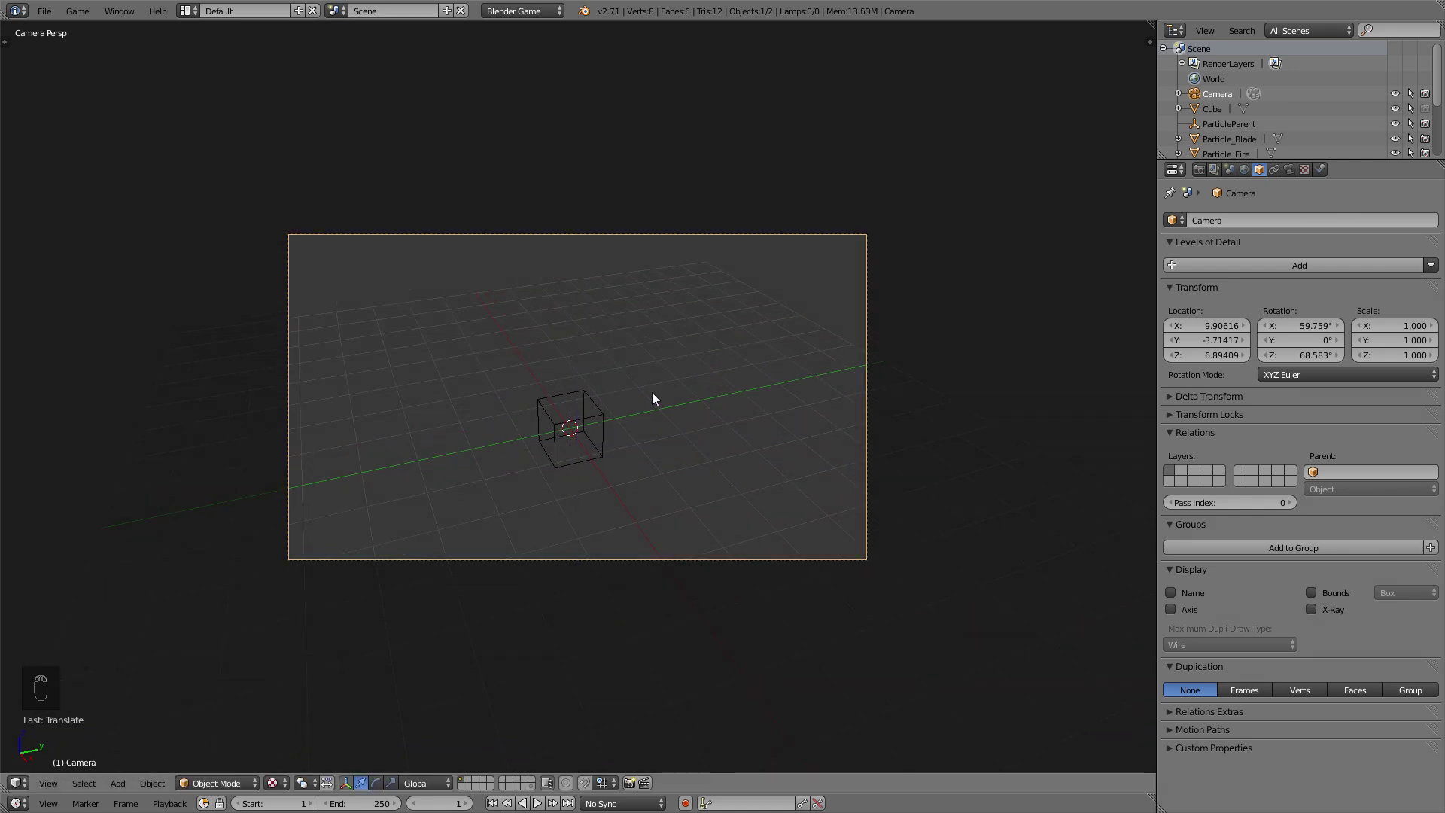
Select the cube emitter and enlarge the Properties editor over the Outliner to show more of the easyEmit settings.
right_click(605, 419)
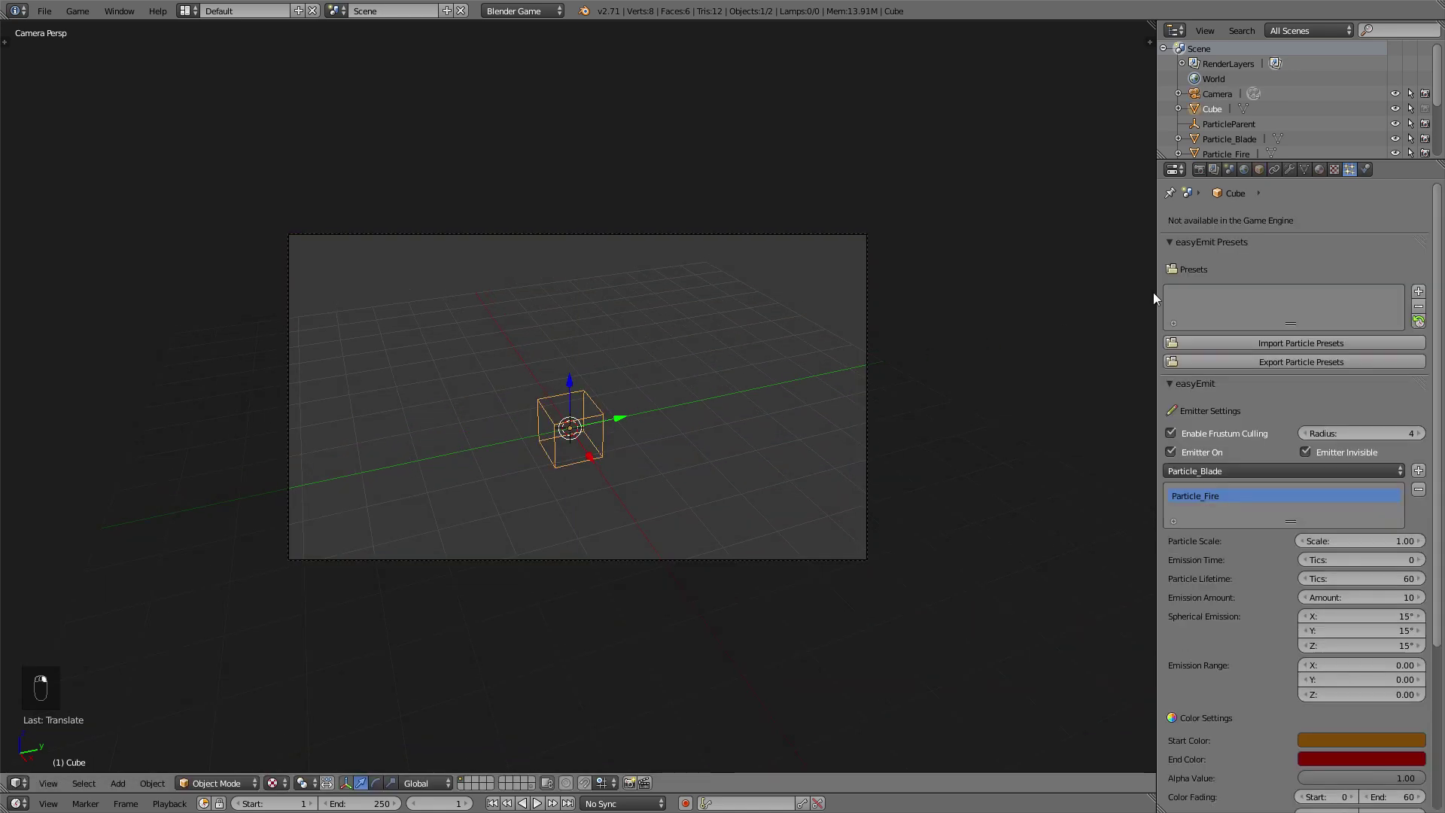
left_click_drag(1438, 161, 1439, 90)
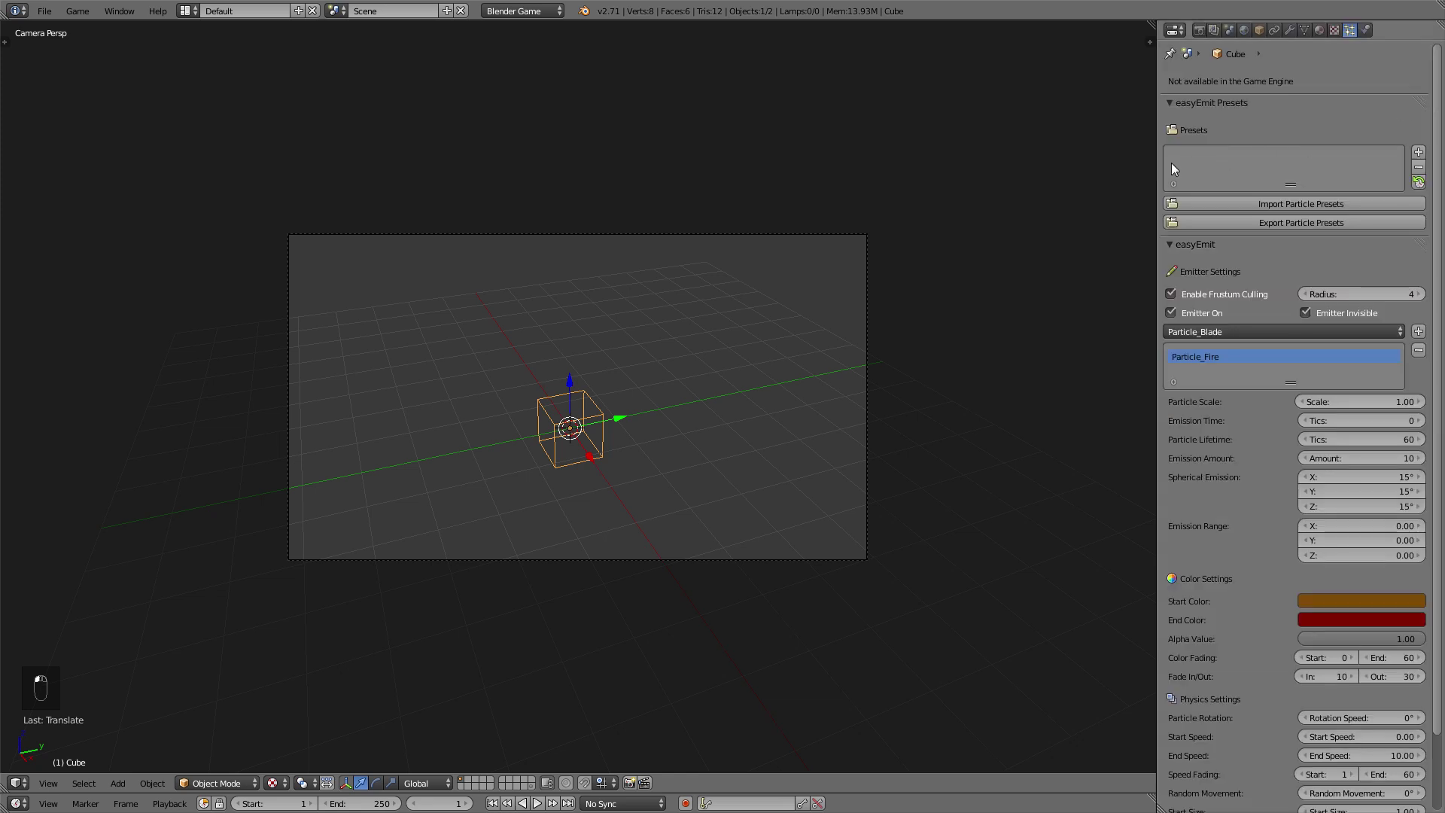
Widen the Properties editor to add Particle_Blade to the emitter's particle list, and set Particle_Fire's scale to 0.5.
left_click_drag(1157, 170, 926, 175)
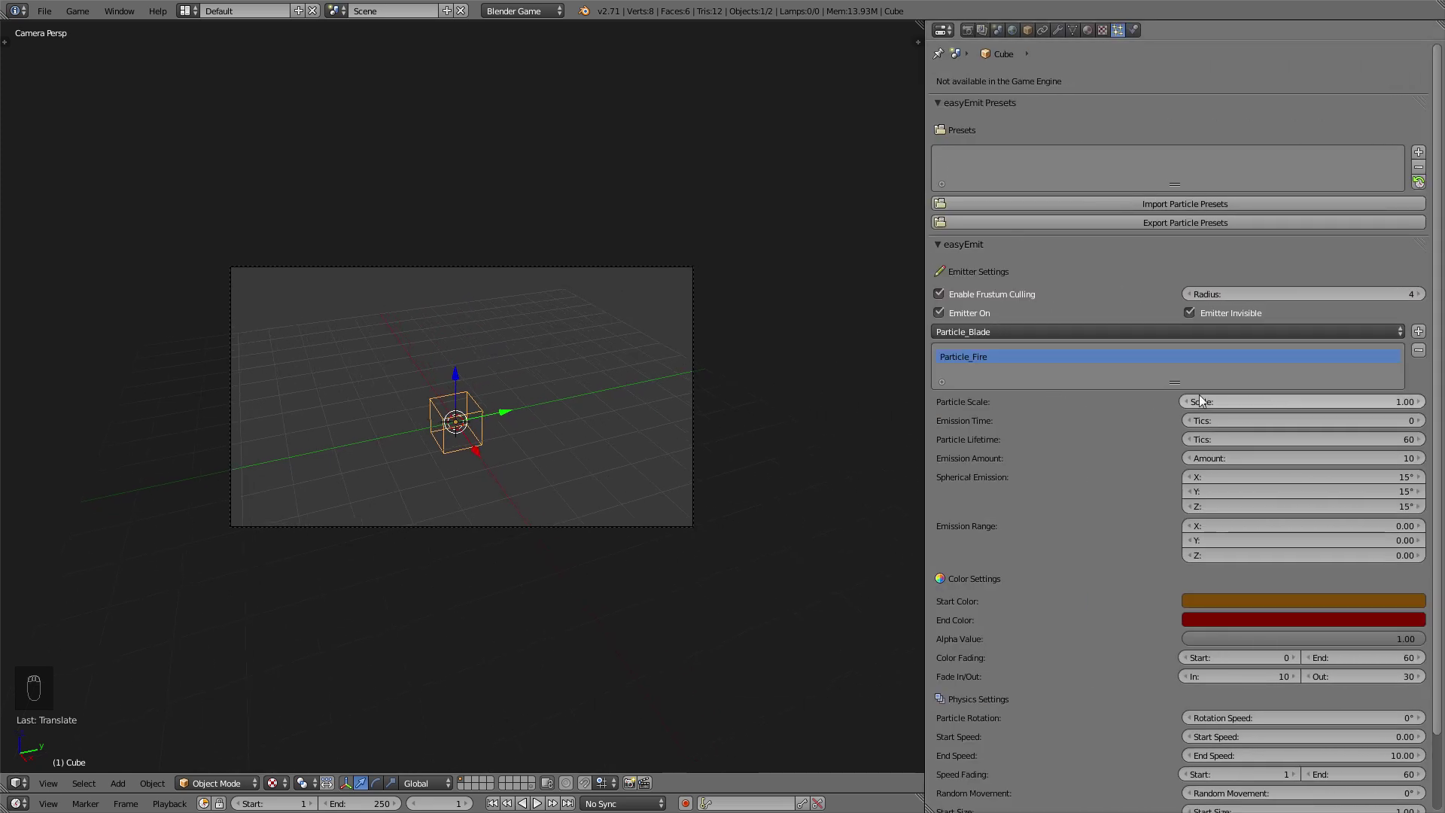
left_click(1419, 331)
left_click(1353, 399)
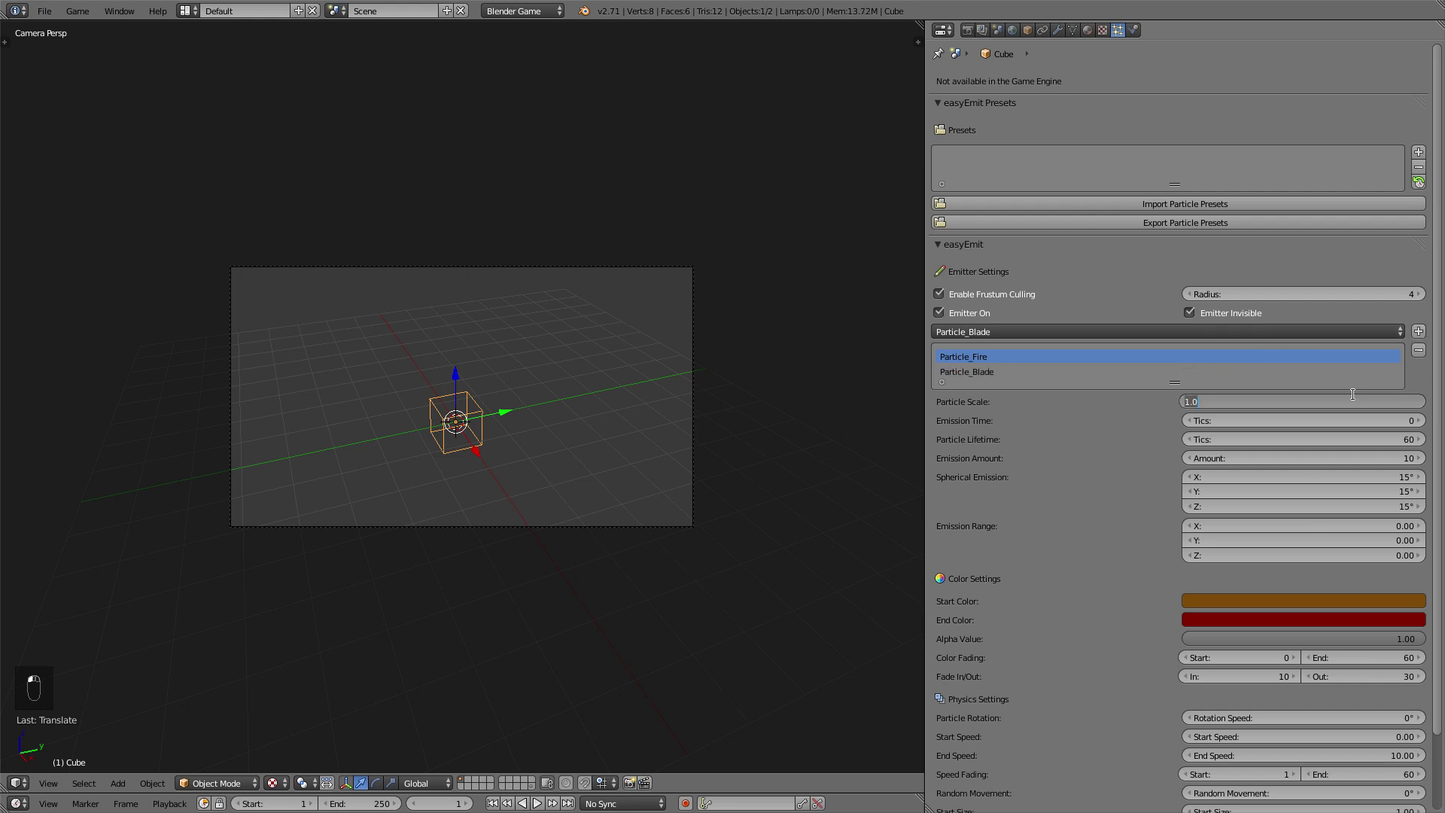
type("0.5")
key("Return")
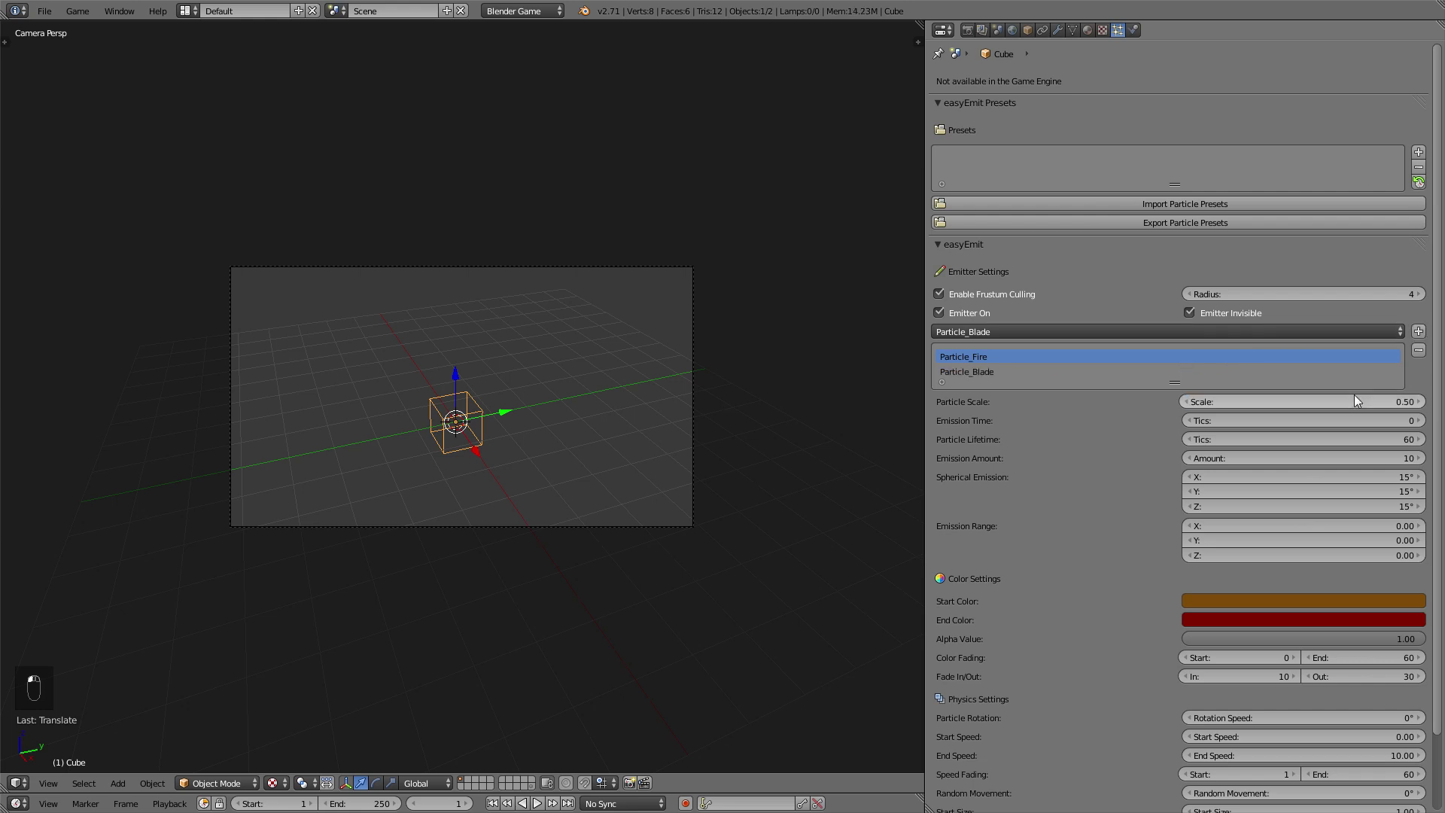
Remove Particle_Blade from the emitter's particle list.
left_click(1043, 370)
left_click(1419, 350)
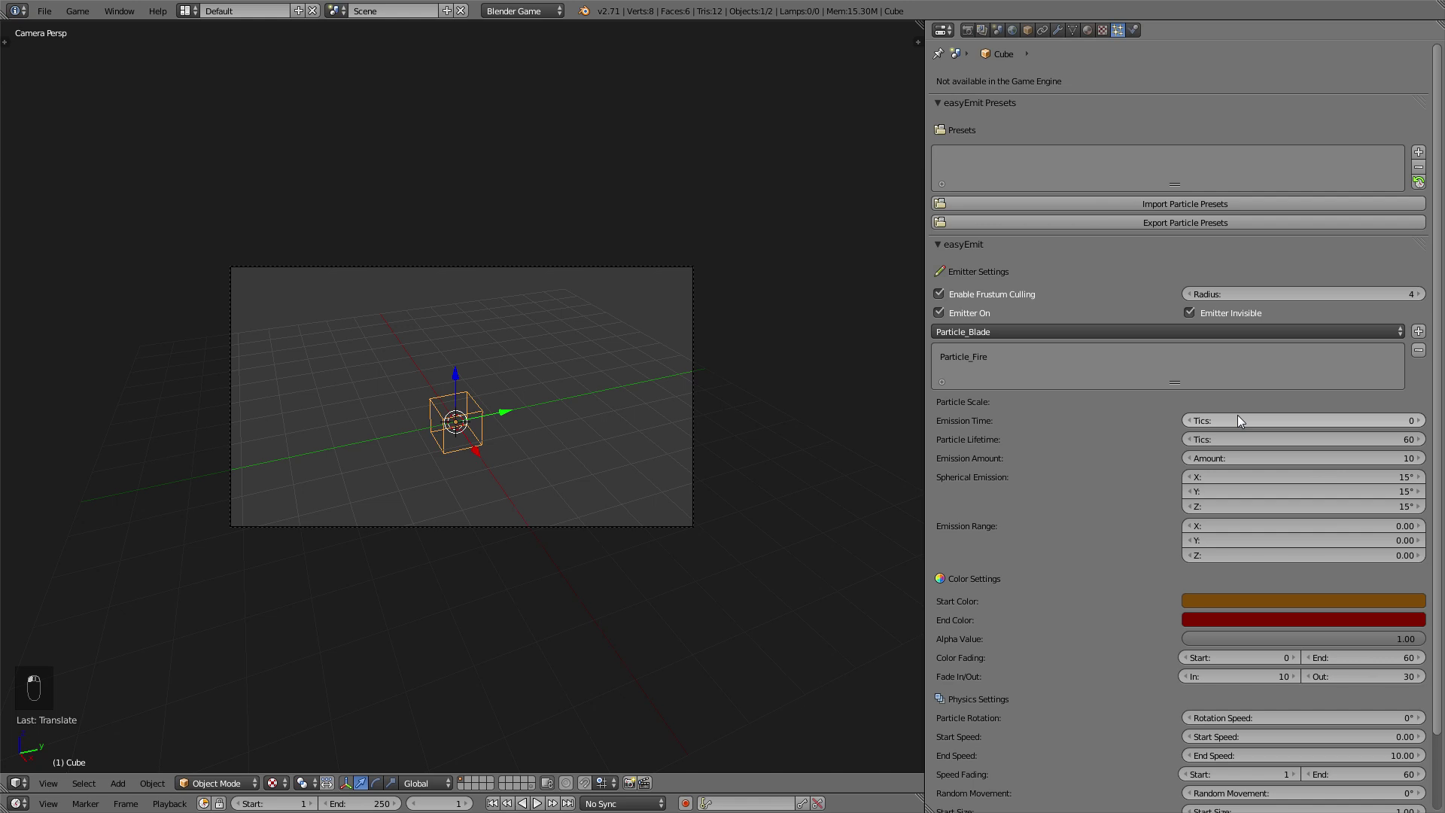
Set the particle lifetime to 5 tics and test-run the game.
scroll(593, 367, "up", 2)
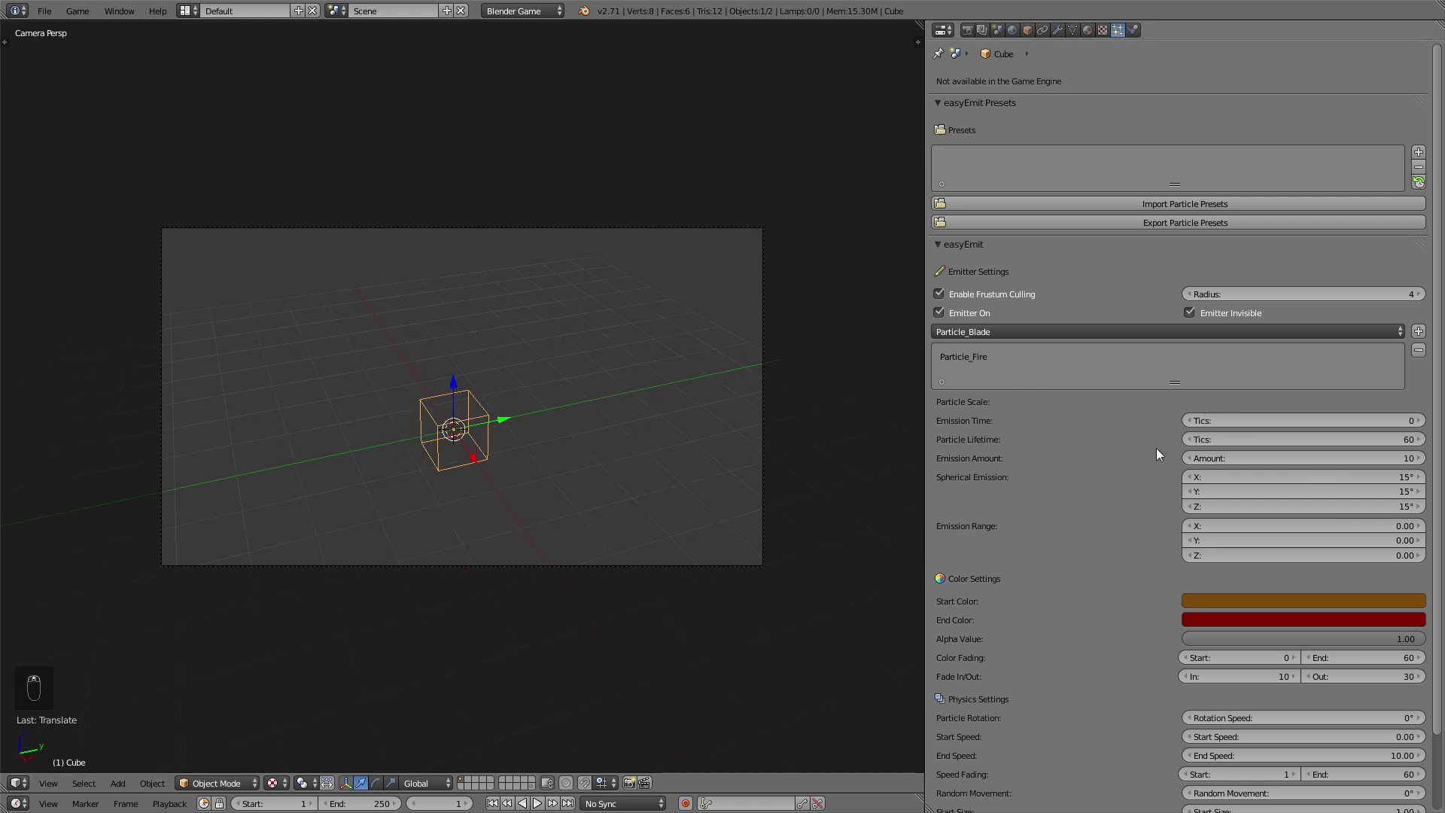
left_click(1376, 439)
type("5")
key("Return")
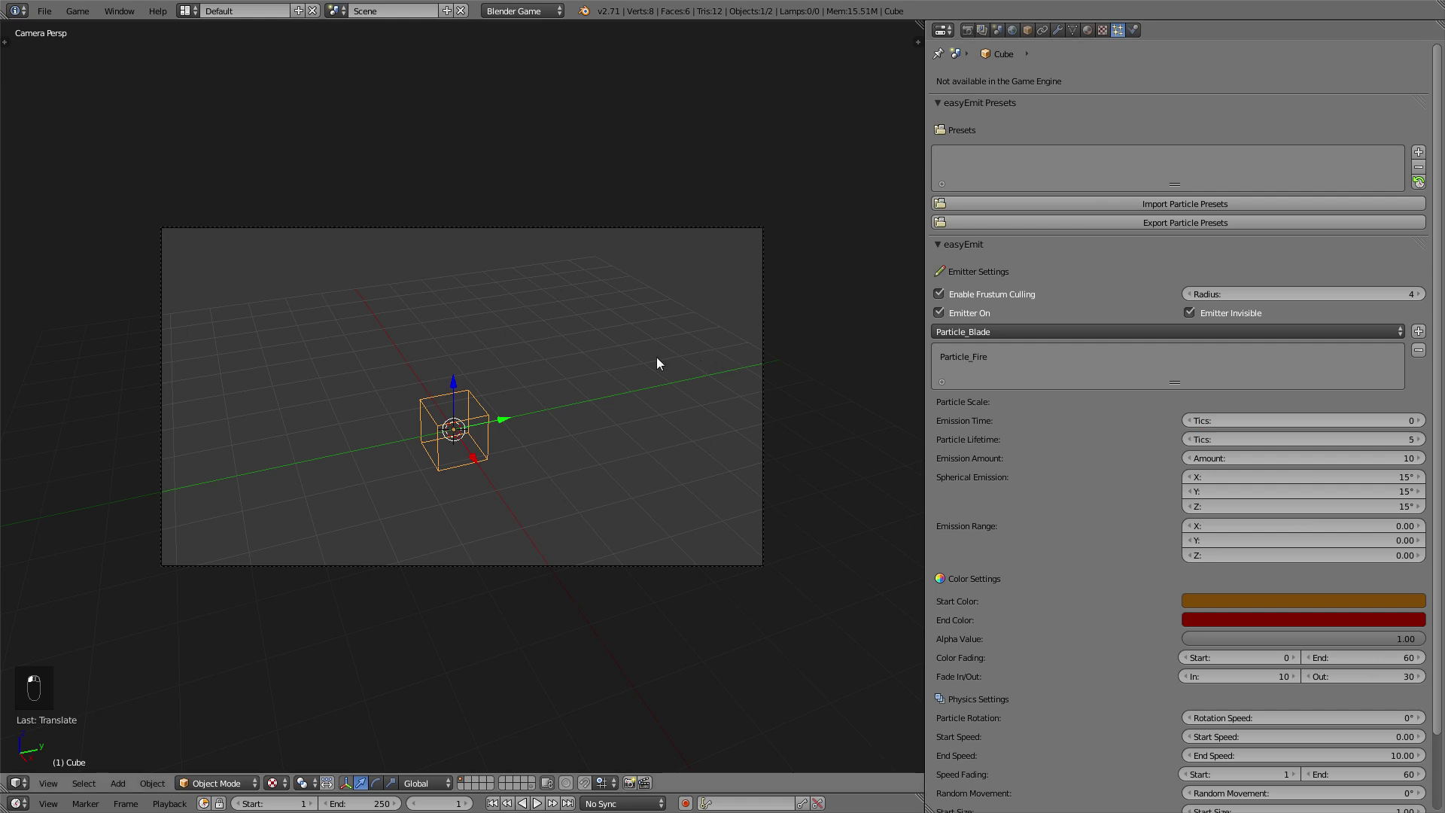
key("p")
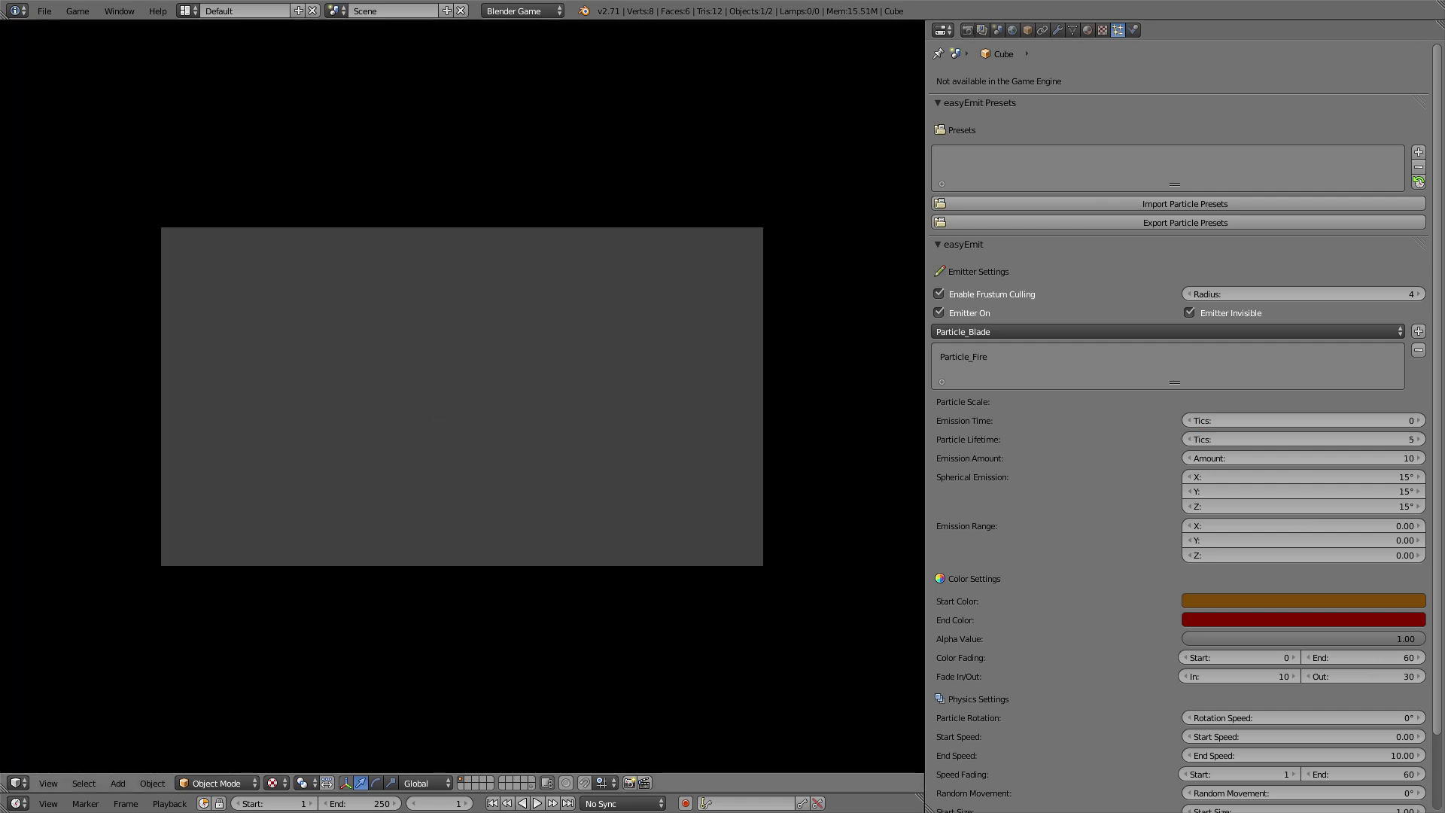
key("Escape")
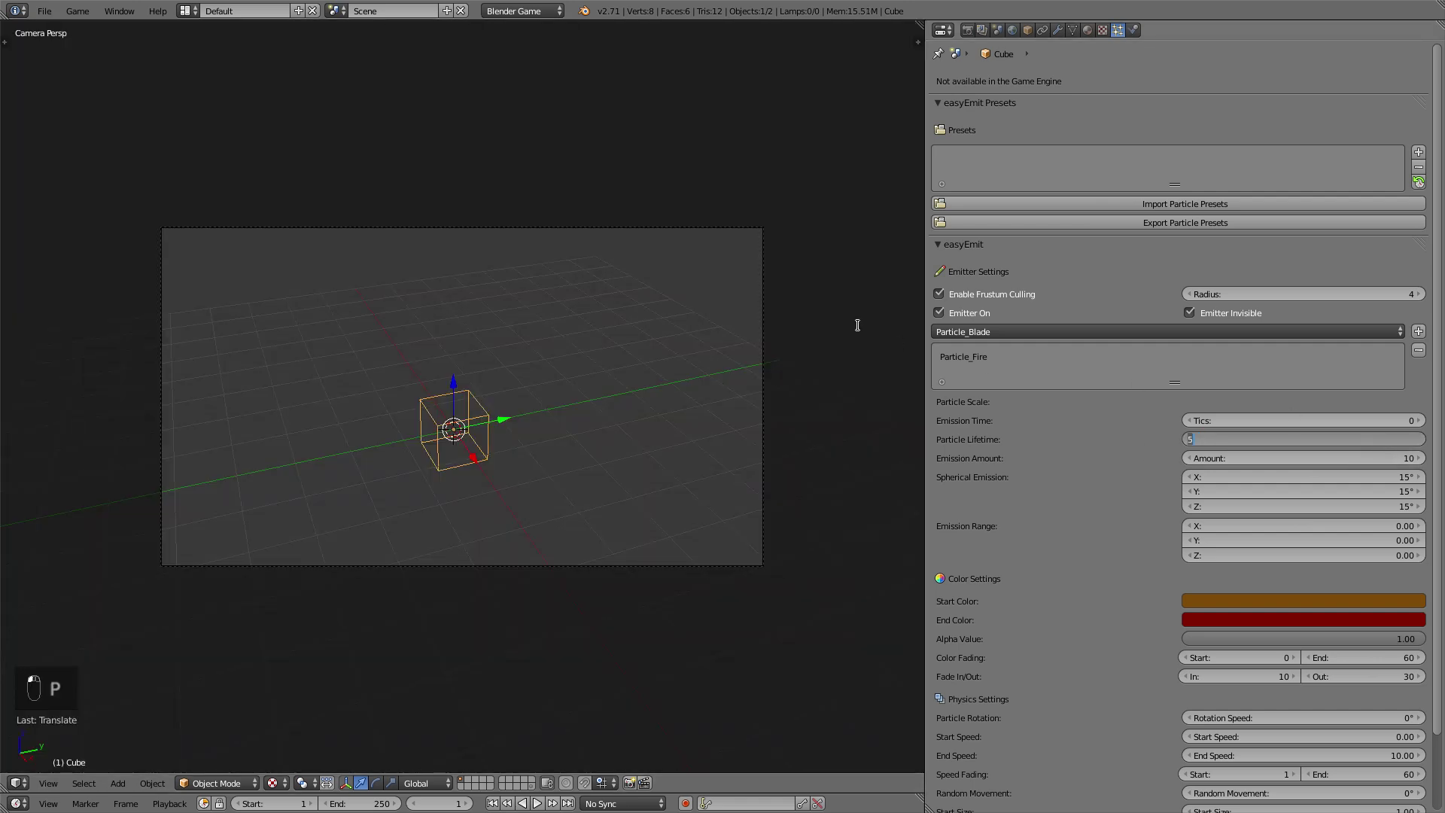
Set the particle lifetime to 150 tics and test-run the game.
type("150")
key("Return")
key("p")
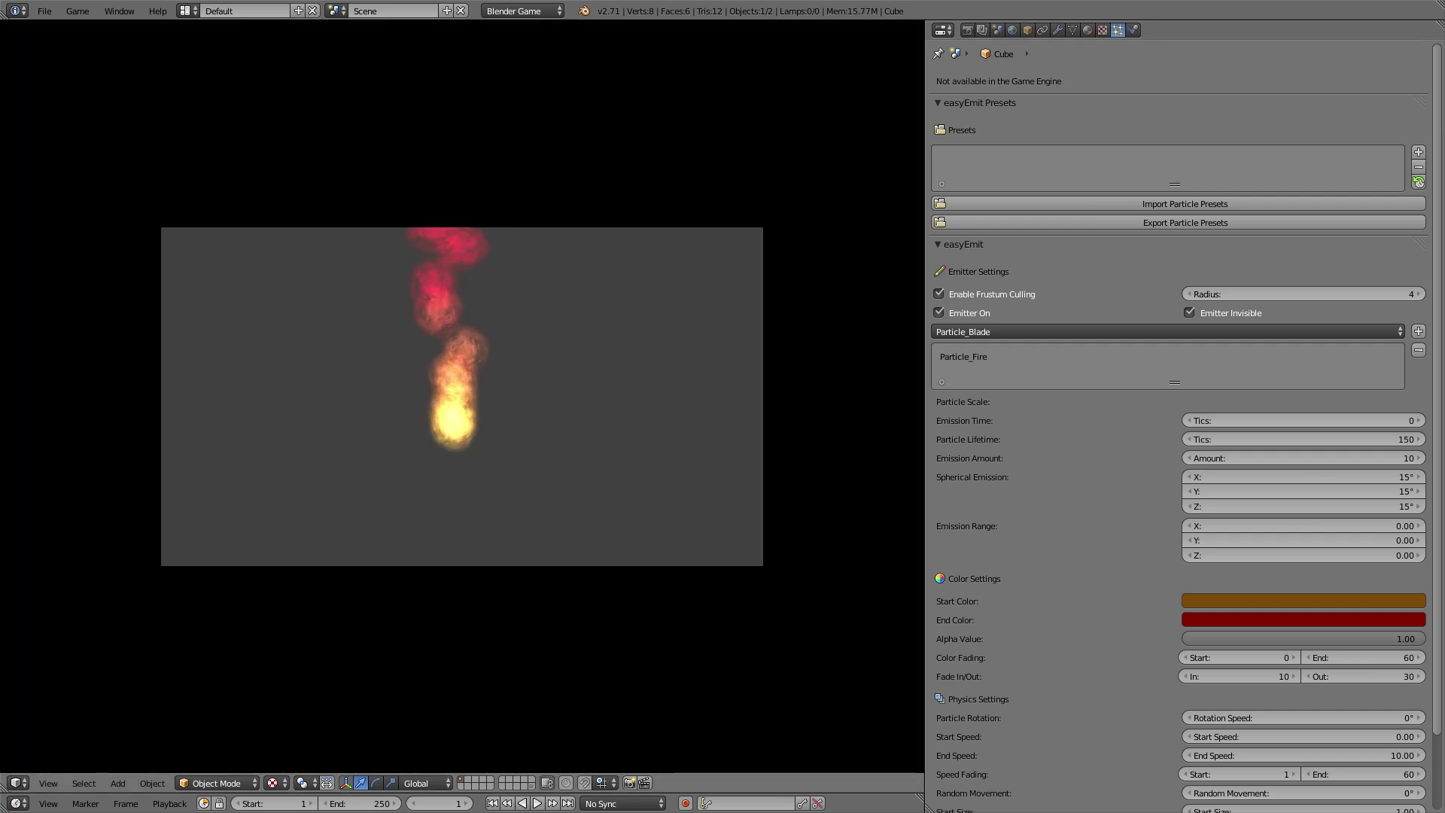
key("Escape")
Set the emitter's particle lifetime to 60 tics.
left_click(1369, 439)
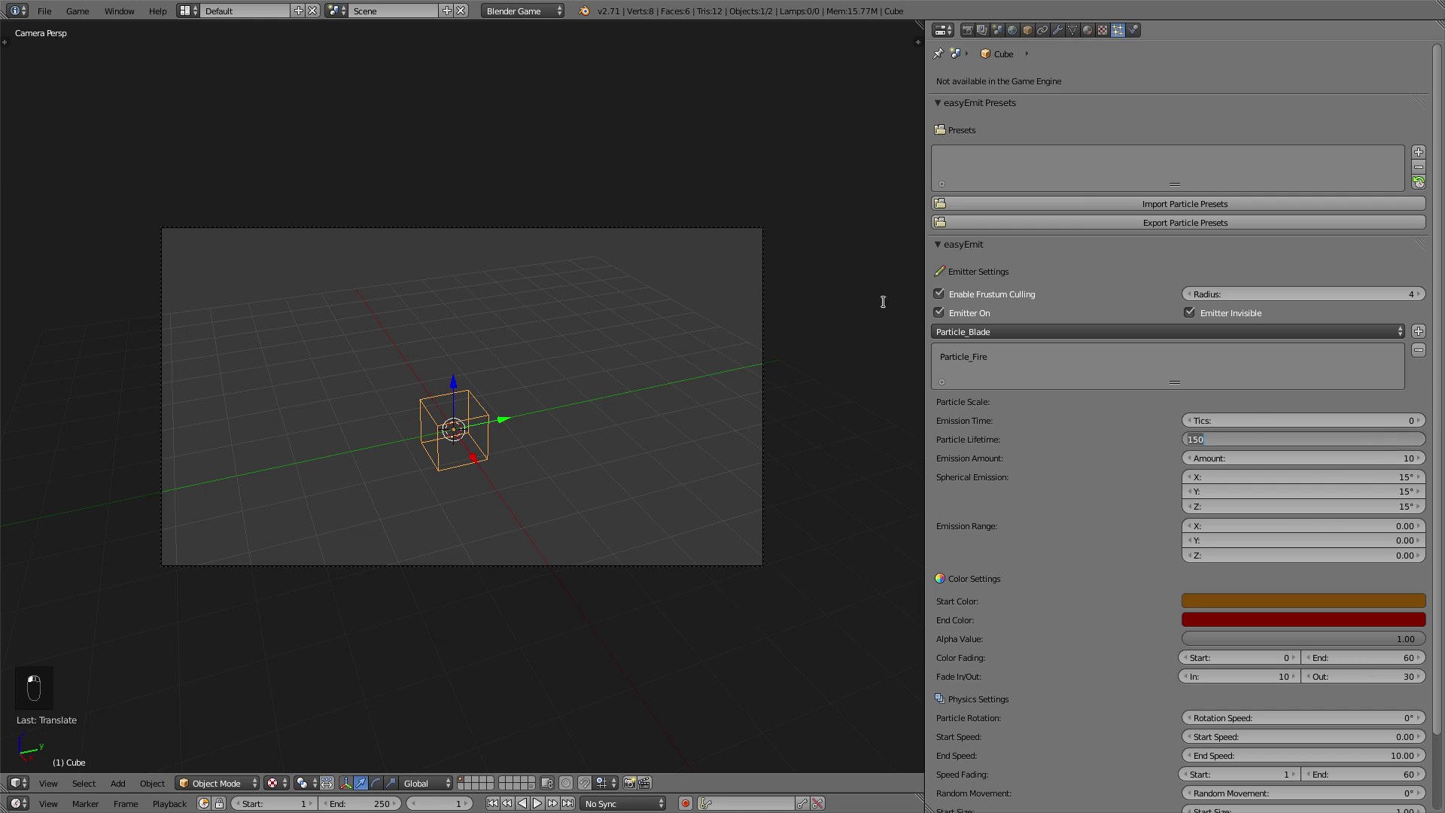
type("60")
key("Return")
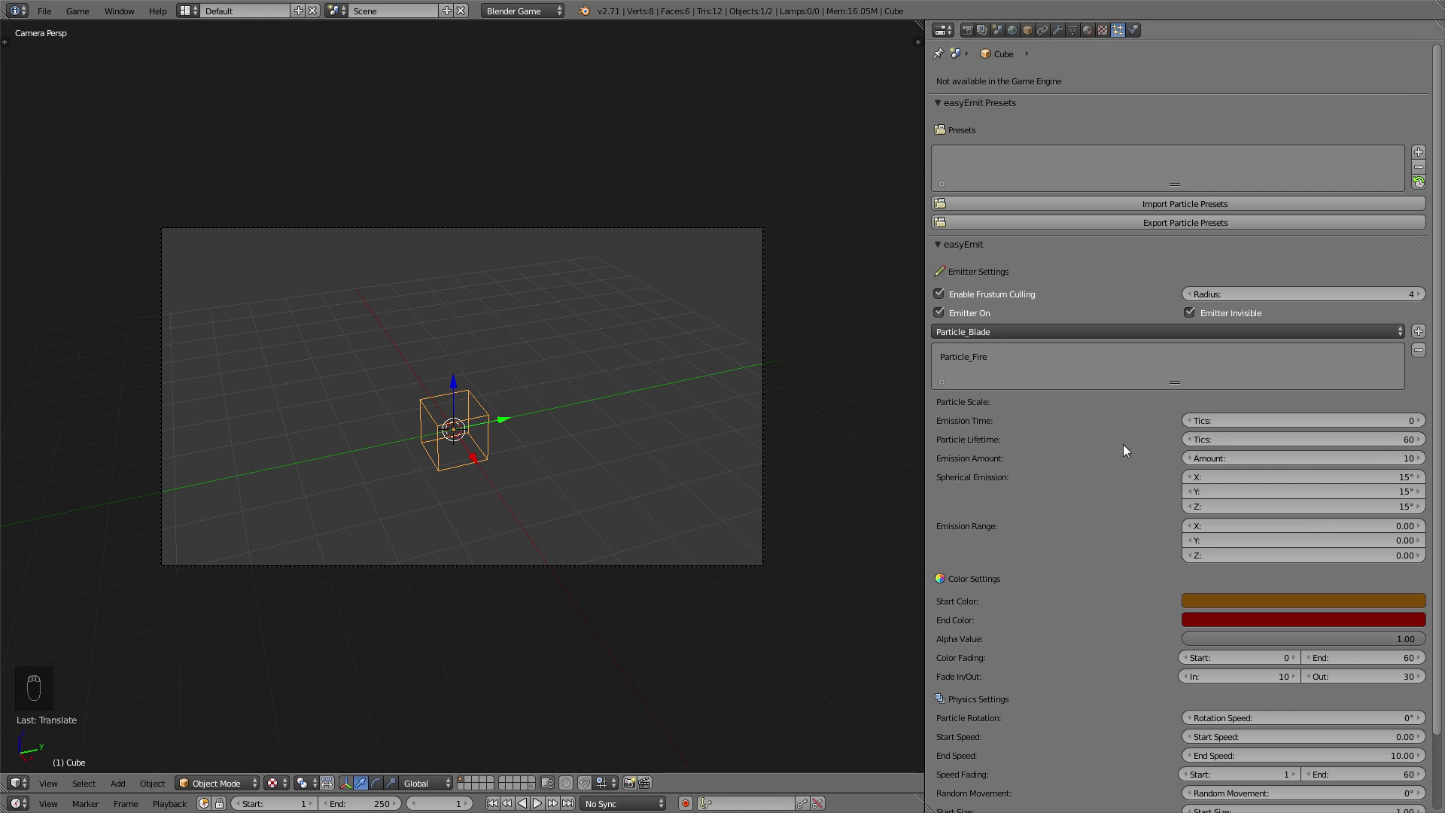
Set the emission amount to 100 and test-run the game.
left_click(1344, 457)
type("100")
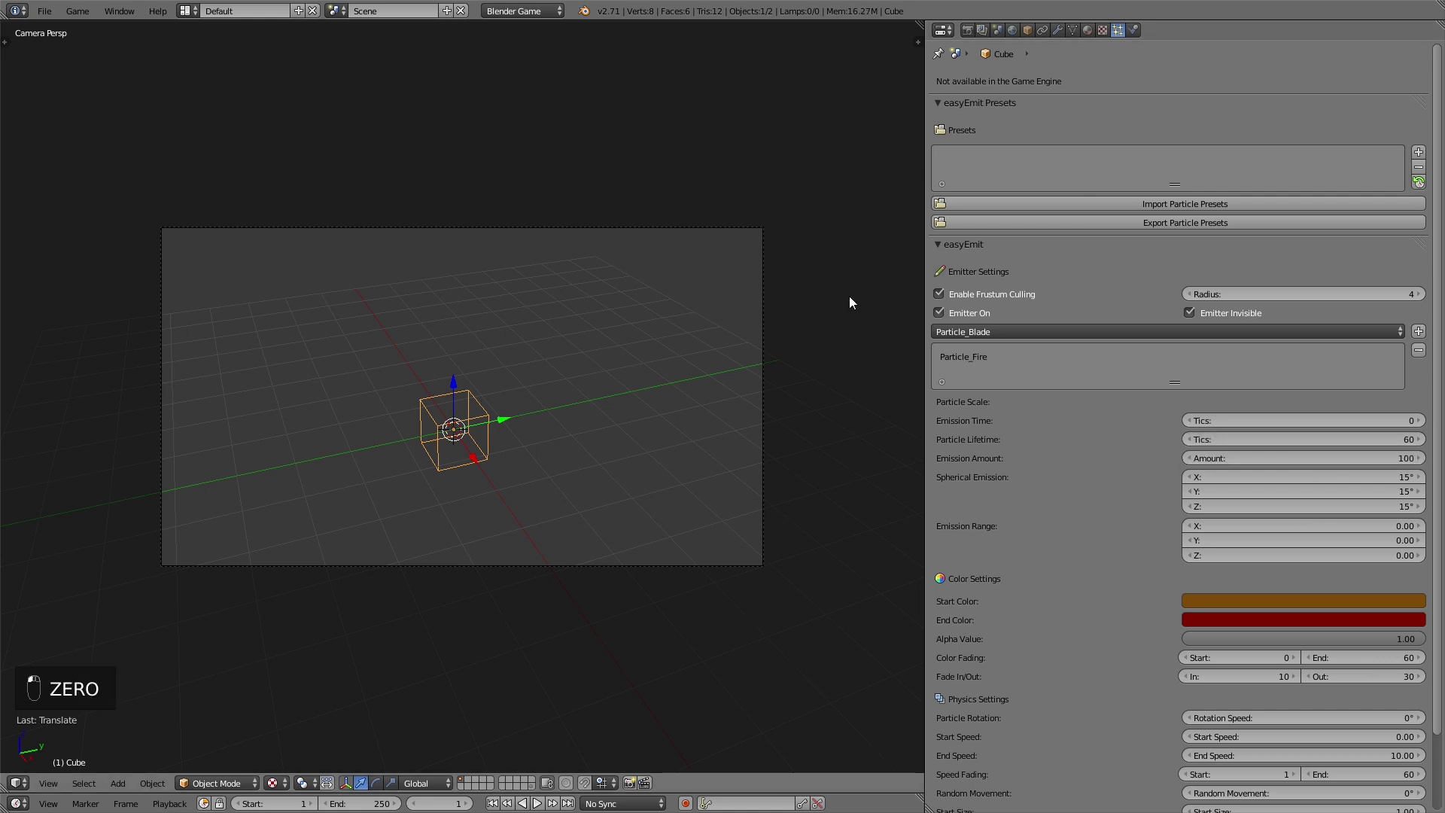
key("Return")
key("p")
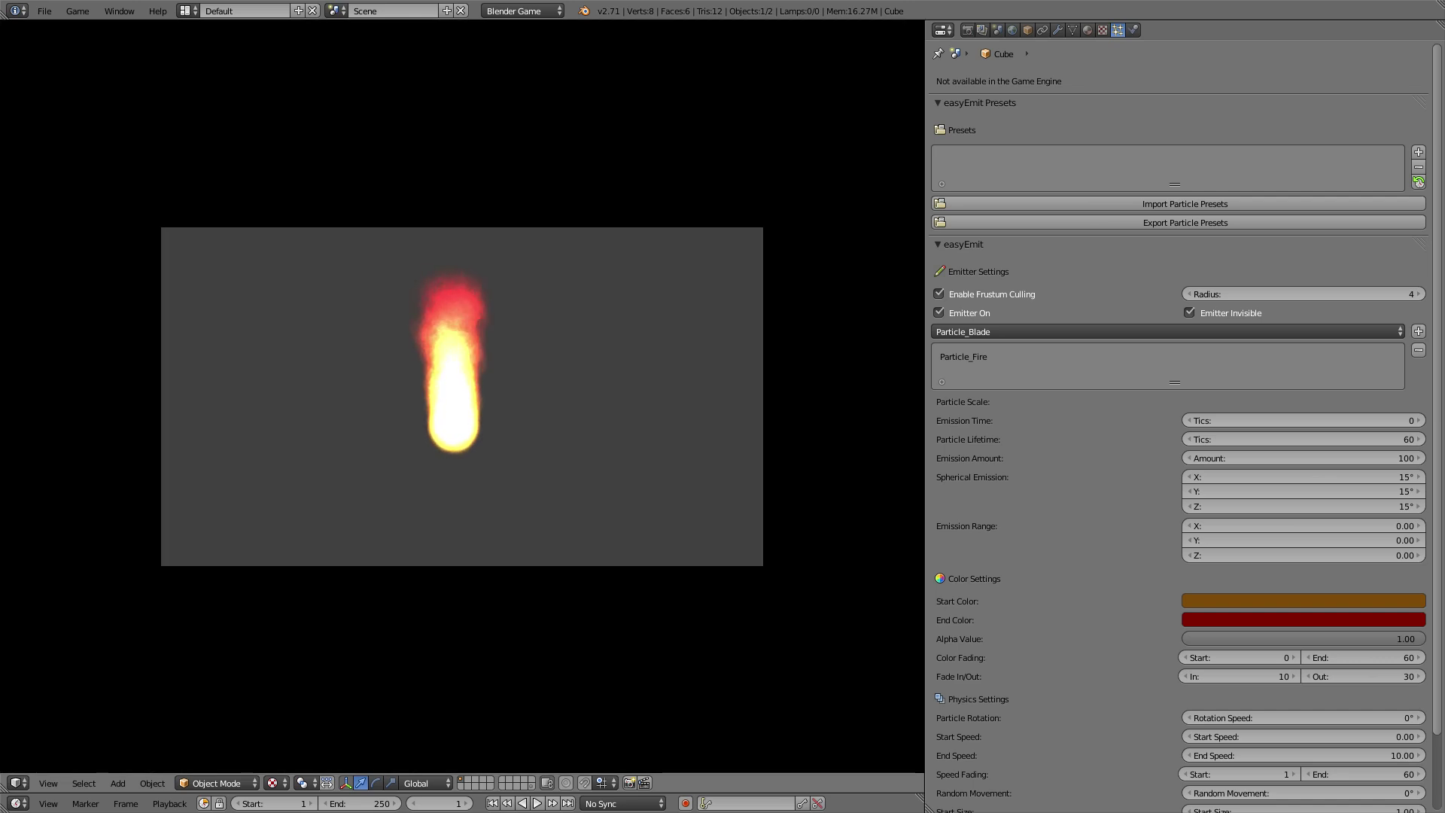
key("Escape")
Set the emission amount to 2 and test-run the game.
left_click(1394, 461)
type("2")
key("Return")
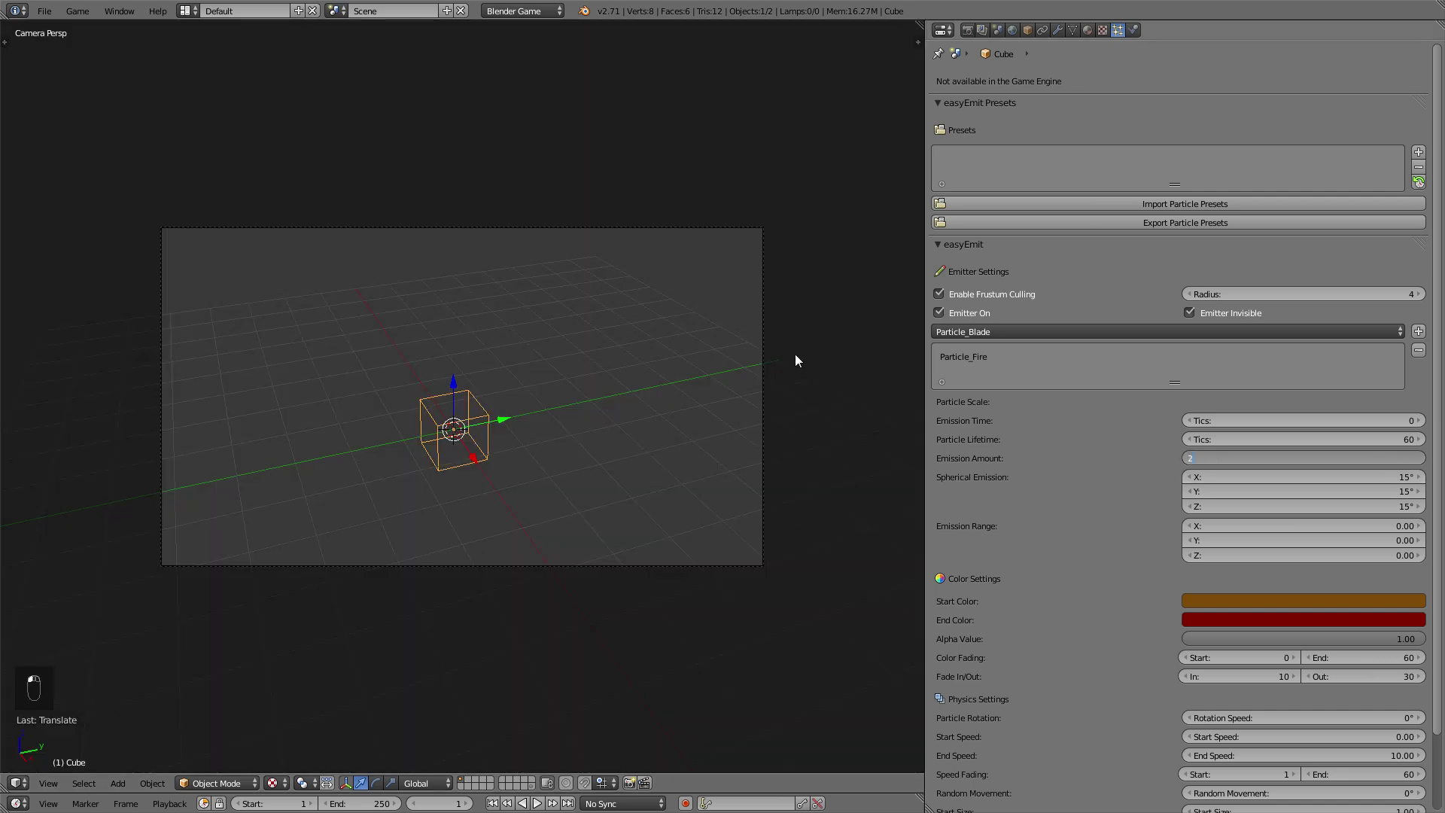
key("p")
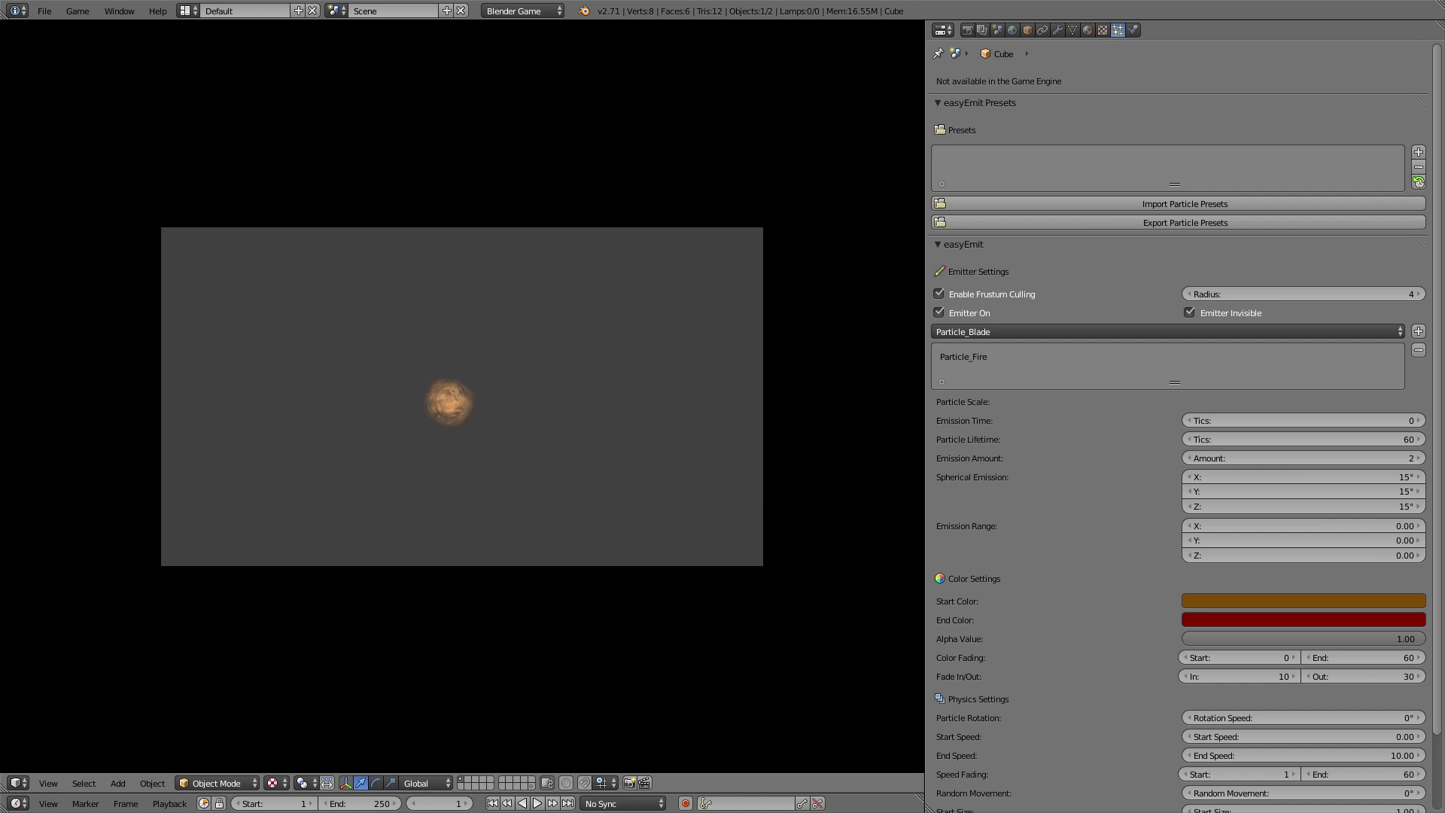
key("Escape")
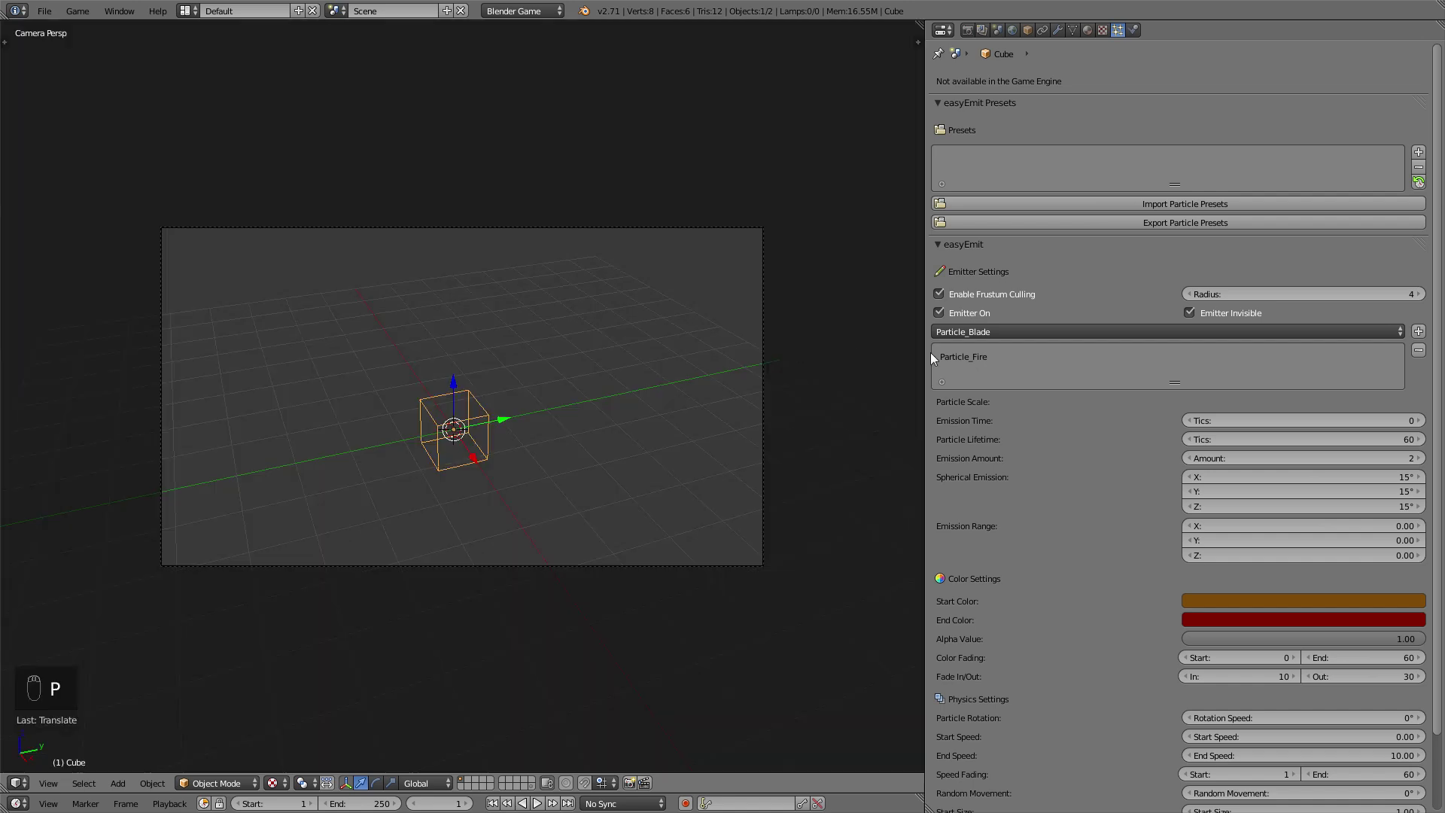
Set the emitter's emission amount to 10.
left_click(1272, 458)
type("10")
key("Return")
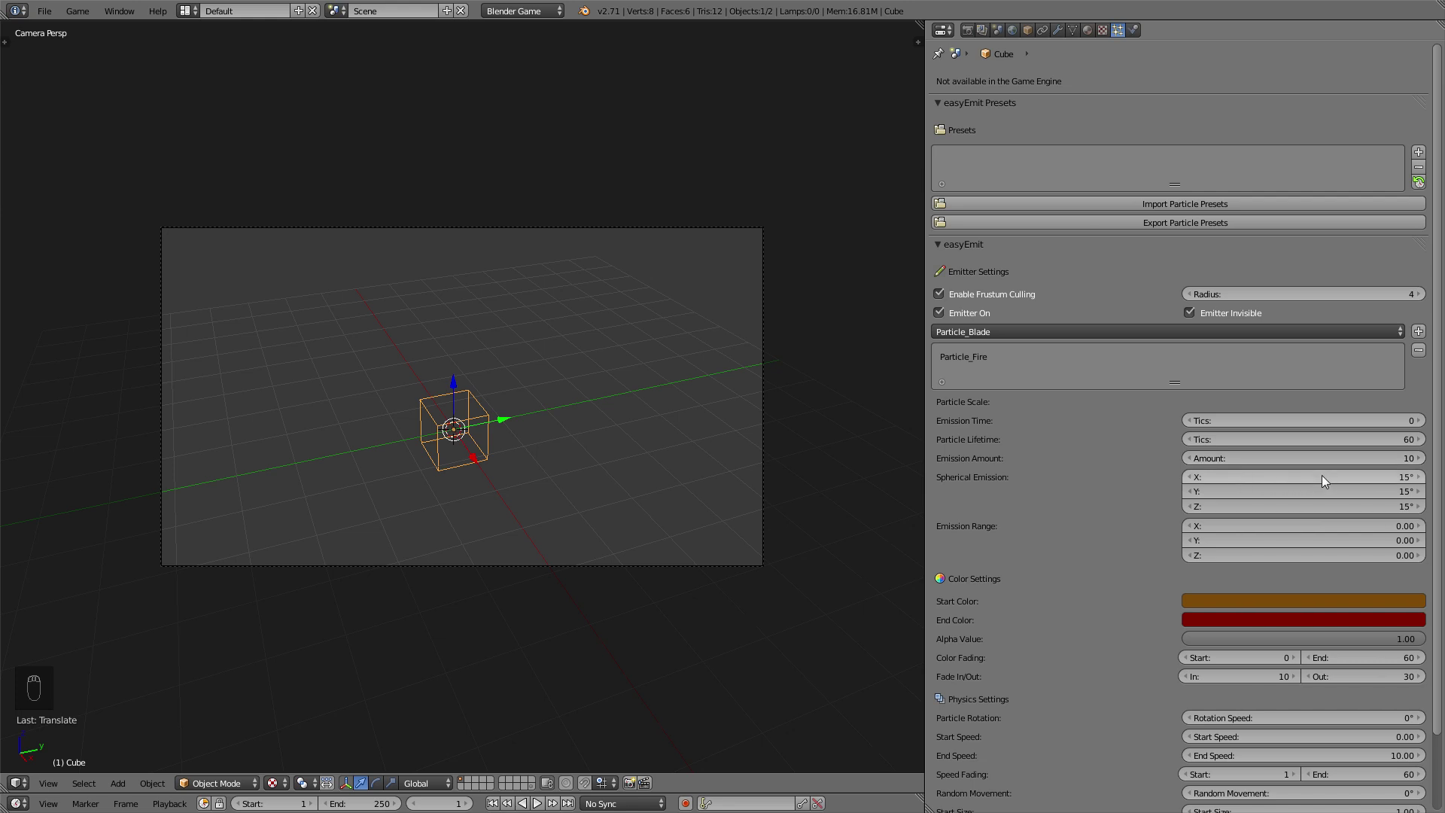
Set the X spherical emission to 45° and test-run the game.
left_click(1307, 475)
type("45")
key("Return")
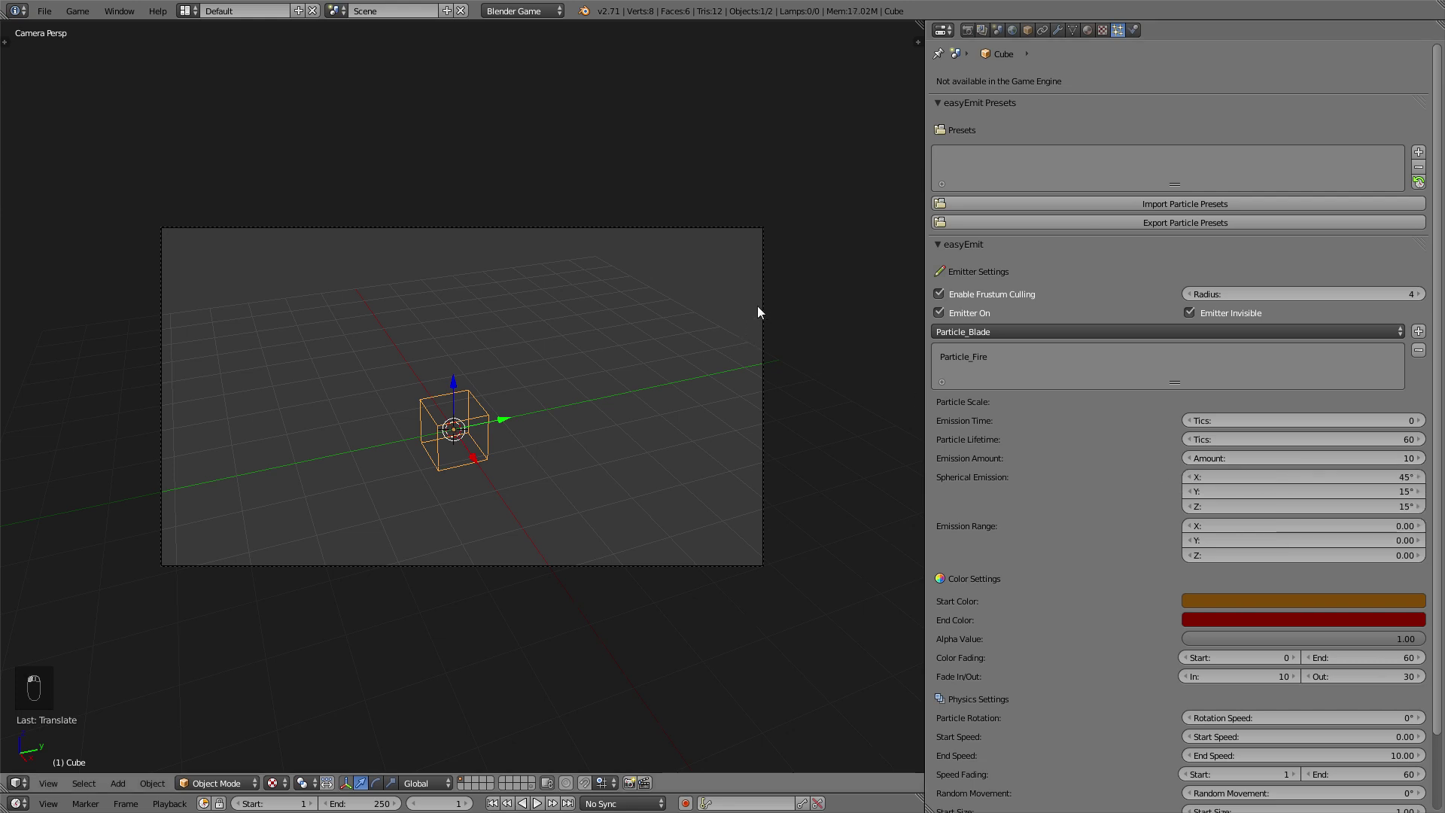
key("p")
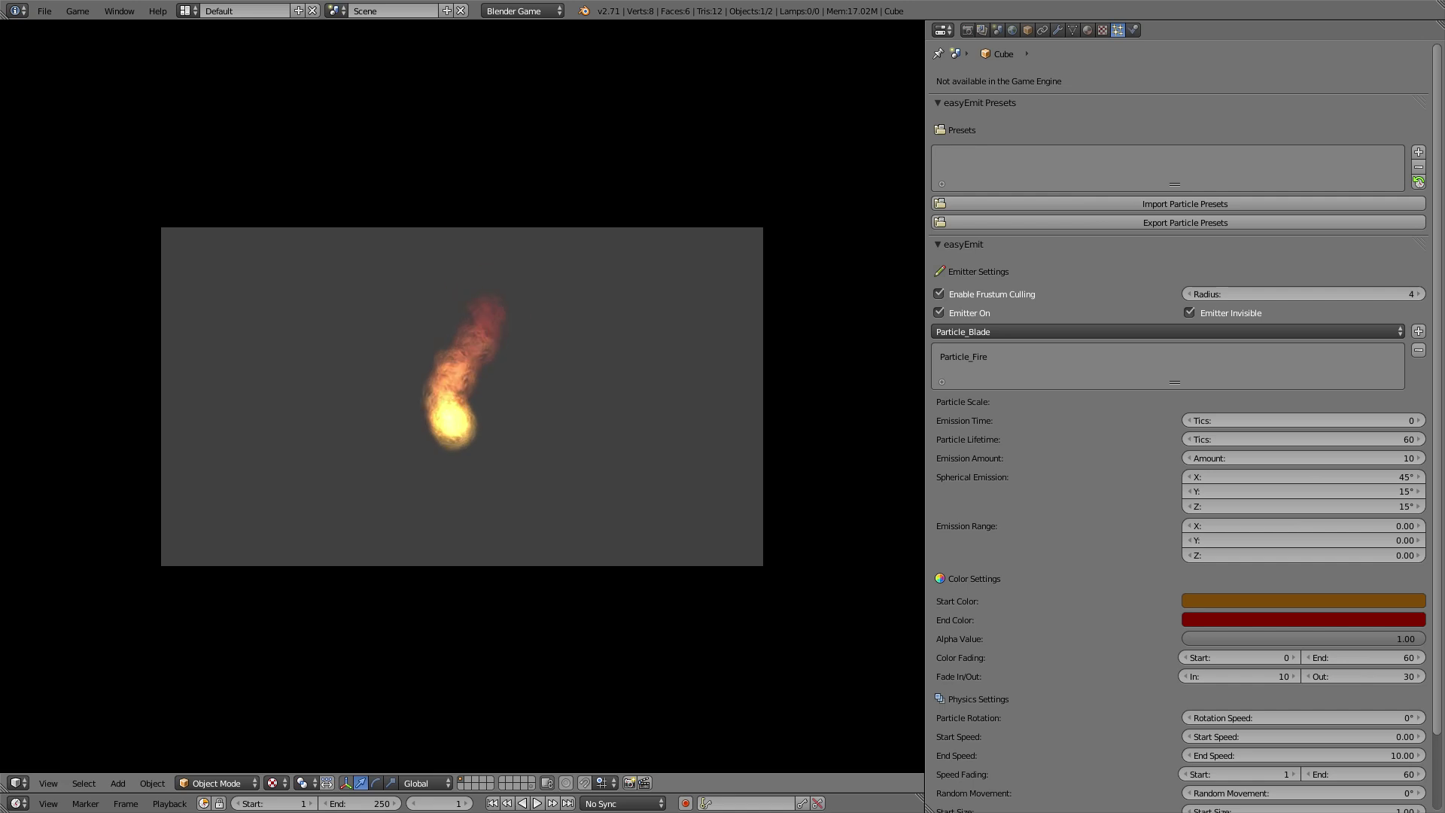
key("Escape")
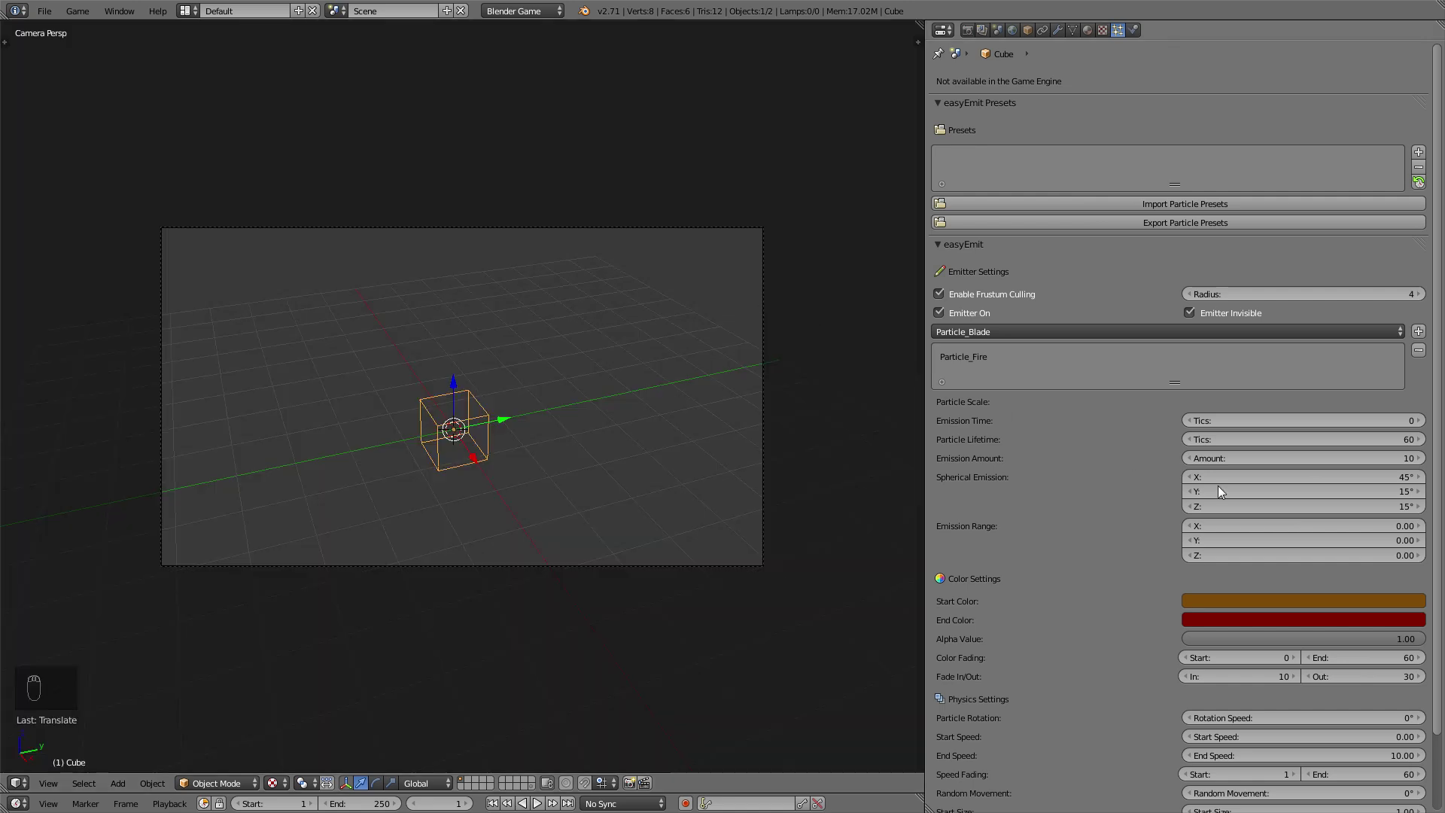
Set the Y and Z spherical emission to 45° and test-run the game.
left_click(1218, 491)
type("45")
key("Return")
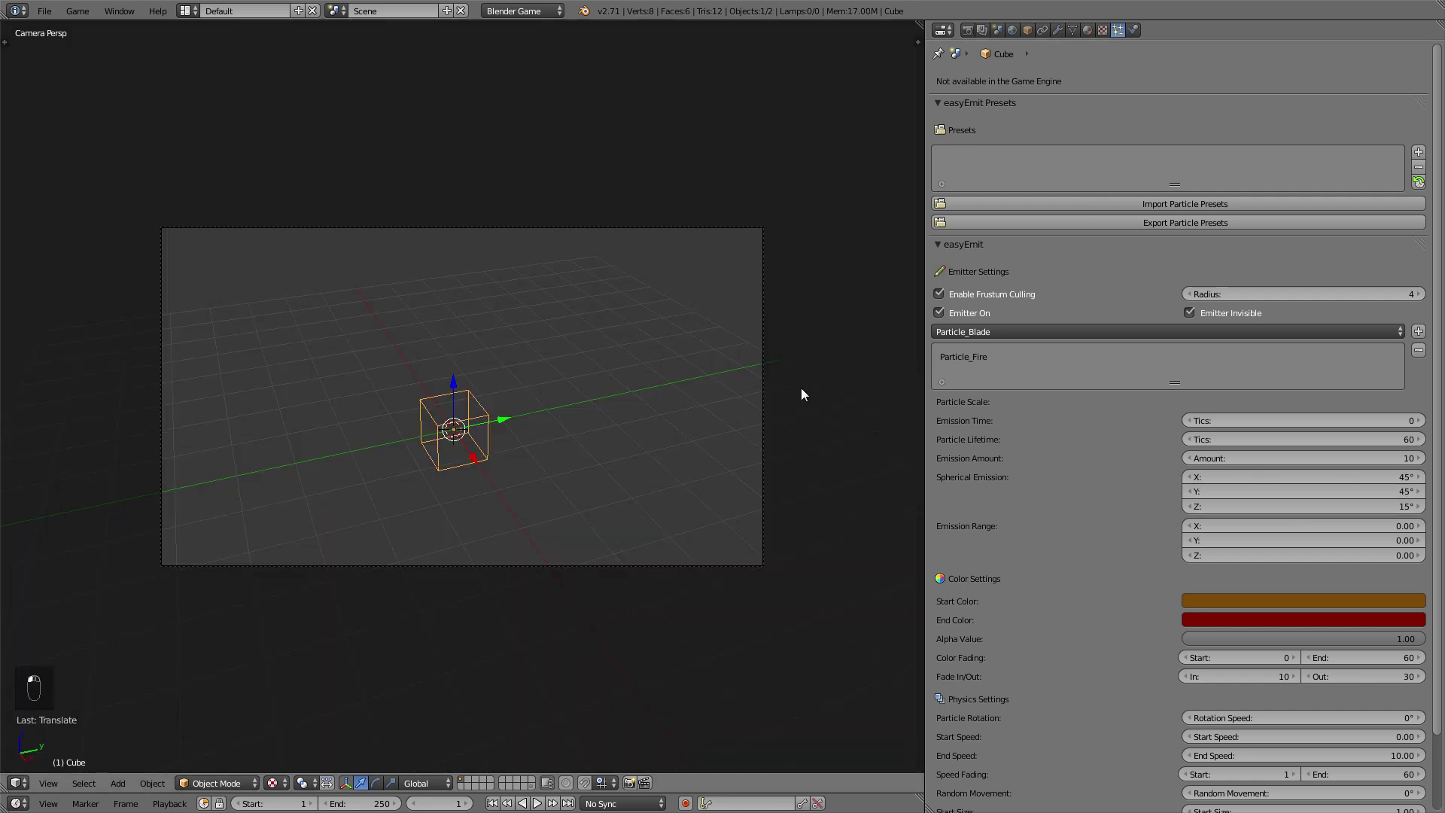
key("p")
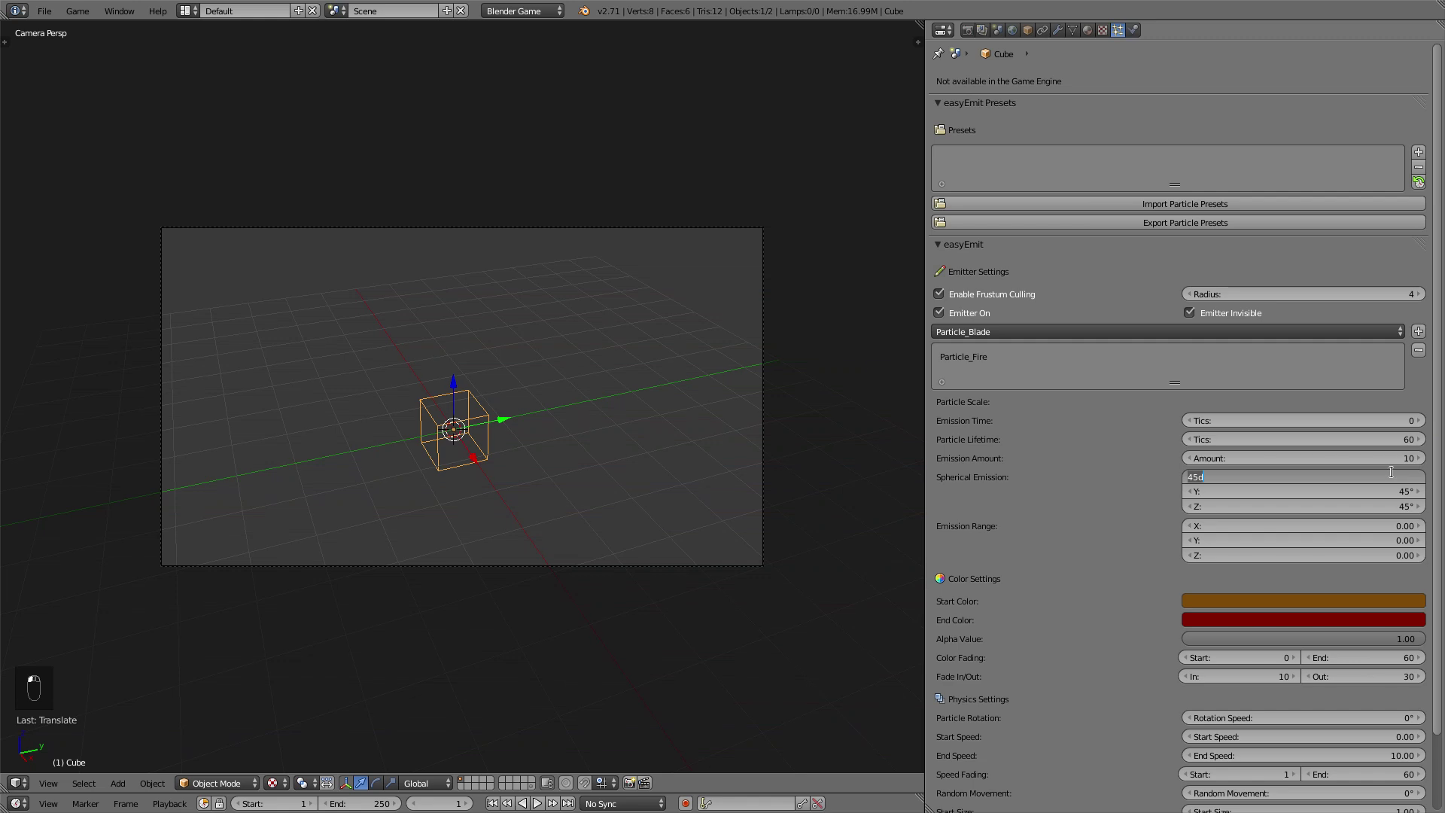
Set the spherical emission to 0° on the X, Y and Z axes and test-run the game.
type("0")
key("Tab")
type("0")
key("Tab")
type("0")
key("Return")
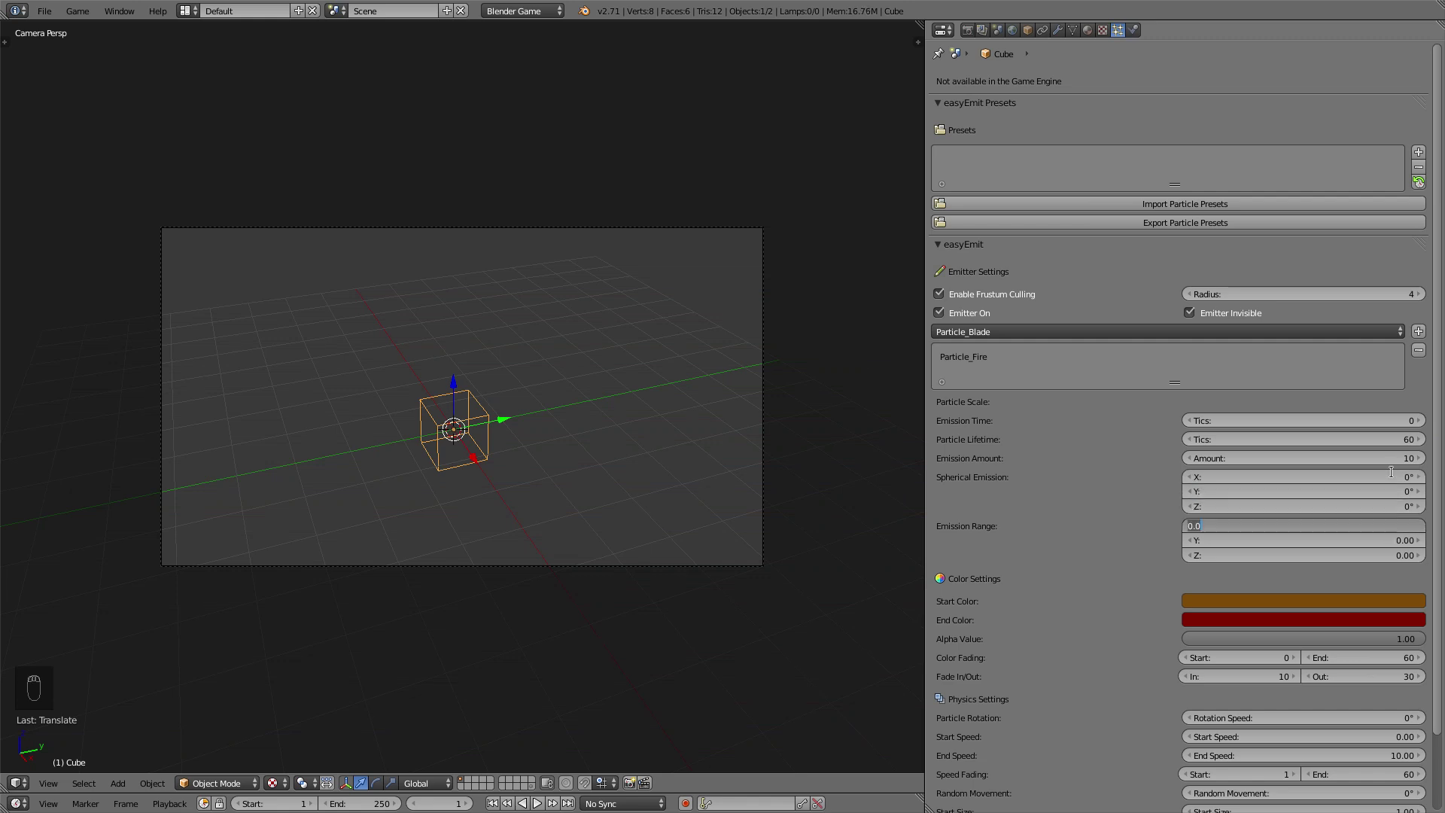
key("p")
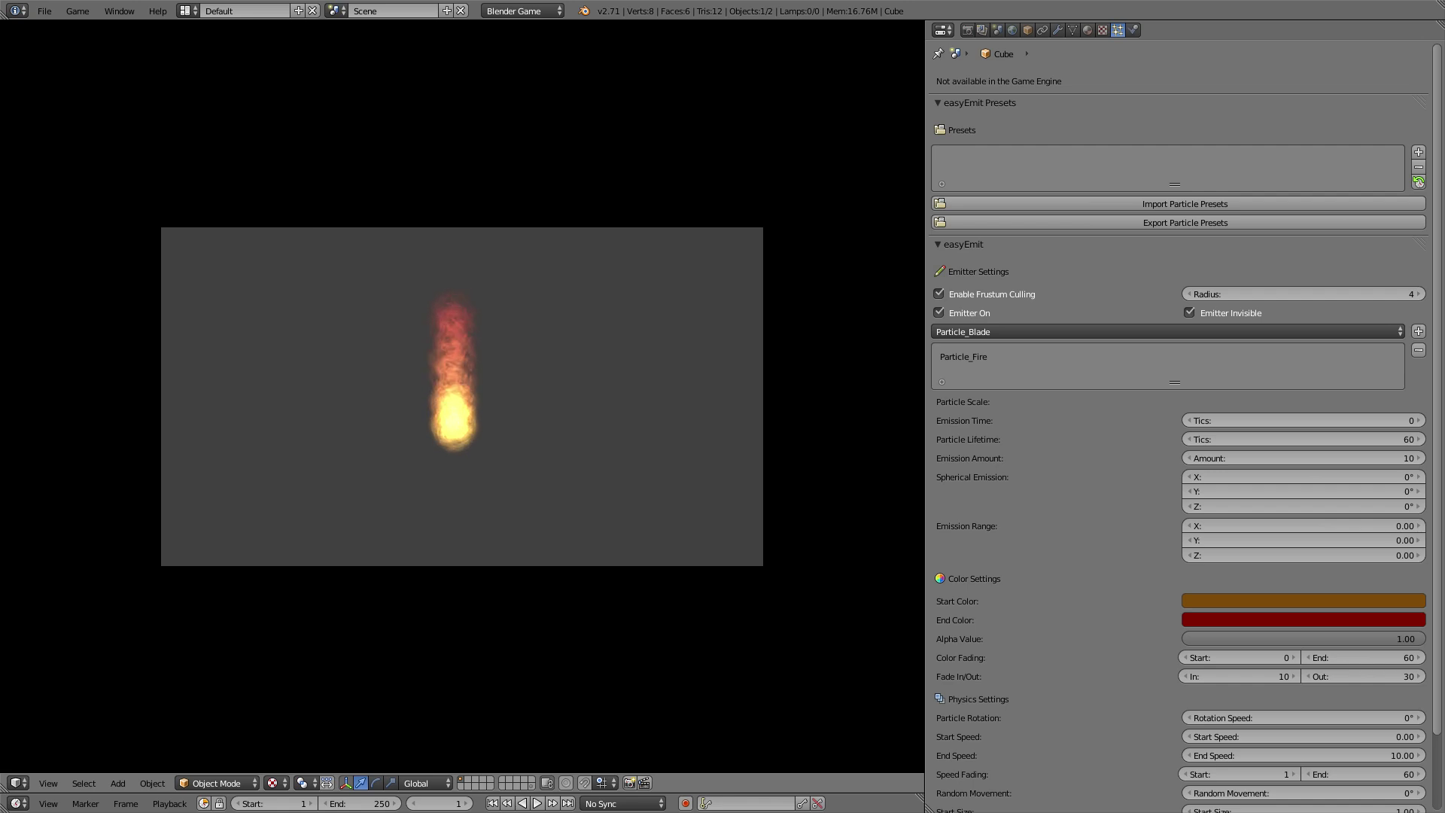
key("Escape")
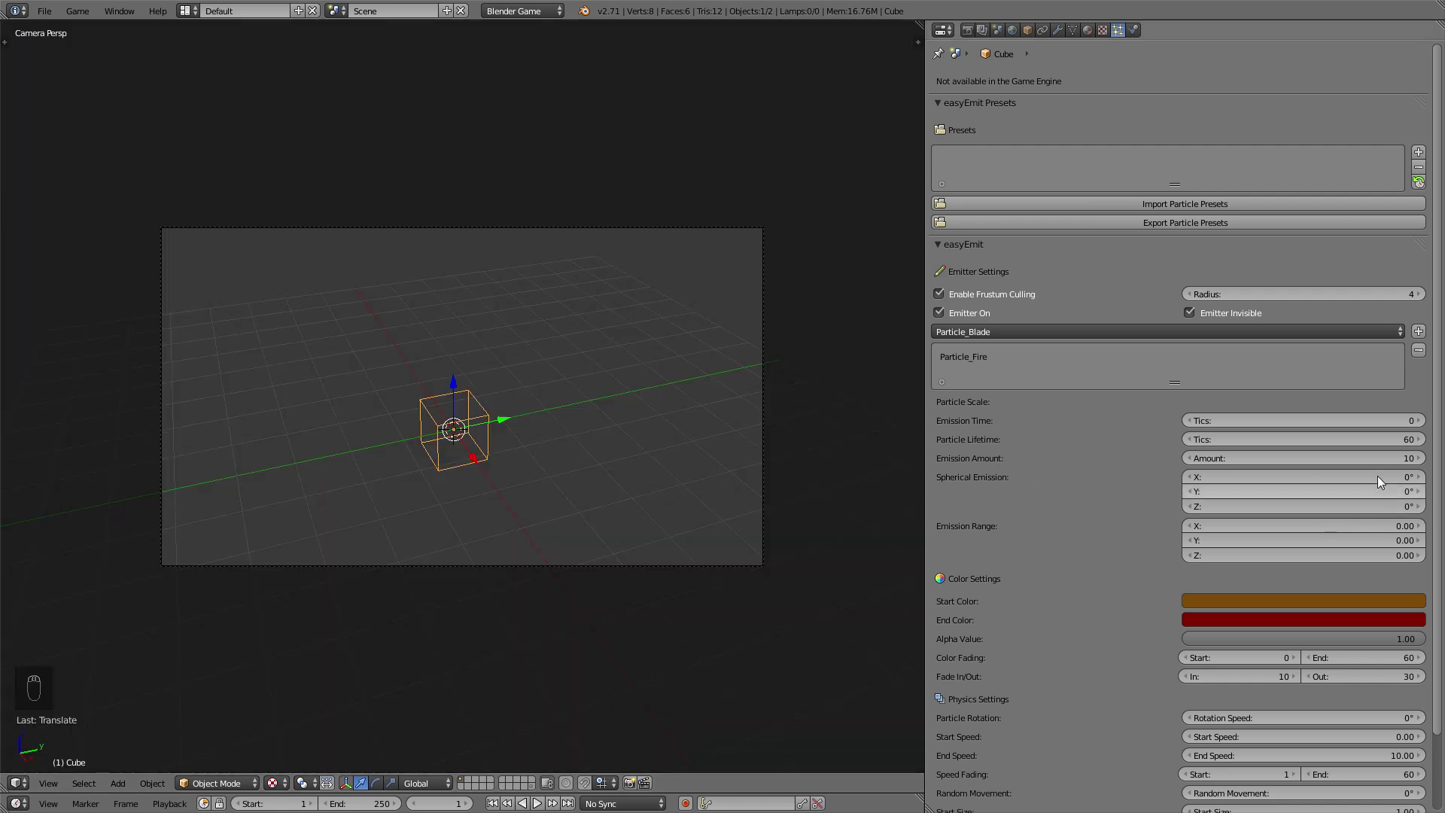
Set the spherical emission to 15° on the X, Y and Z axes.
left_click_drag(1377, 476, 1374, 493)
type("15")
key("Return")
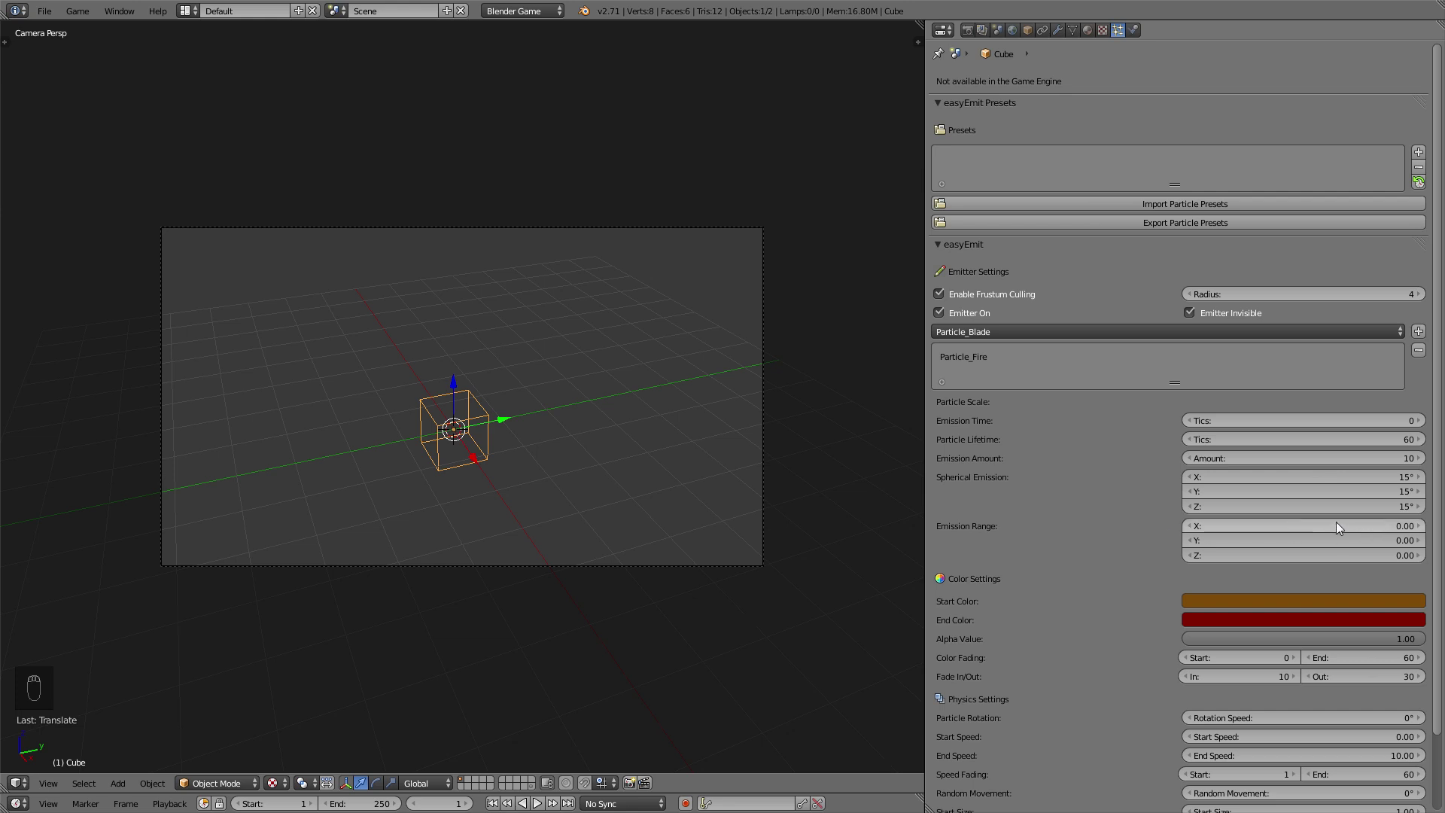
Set the emission range to 1.00 on the X and Y axes and test-run the game.
left_click_drag(1344, 522, 1393, 539)
key("p")
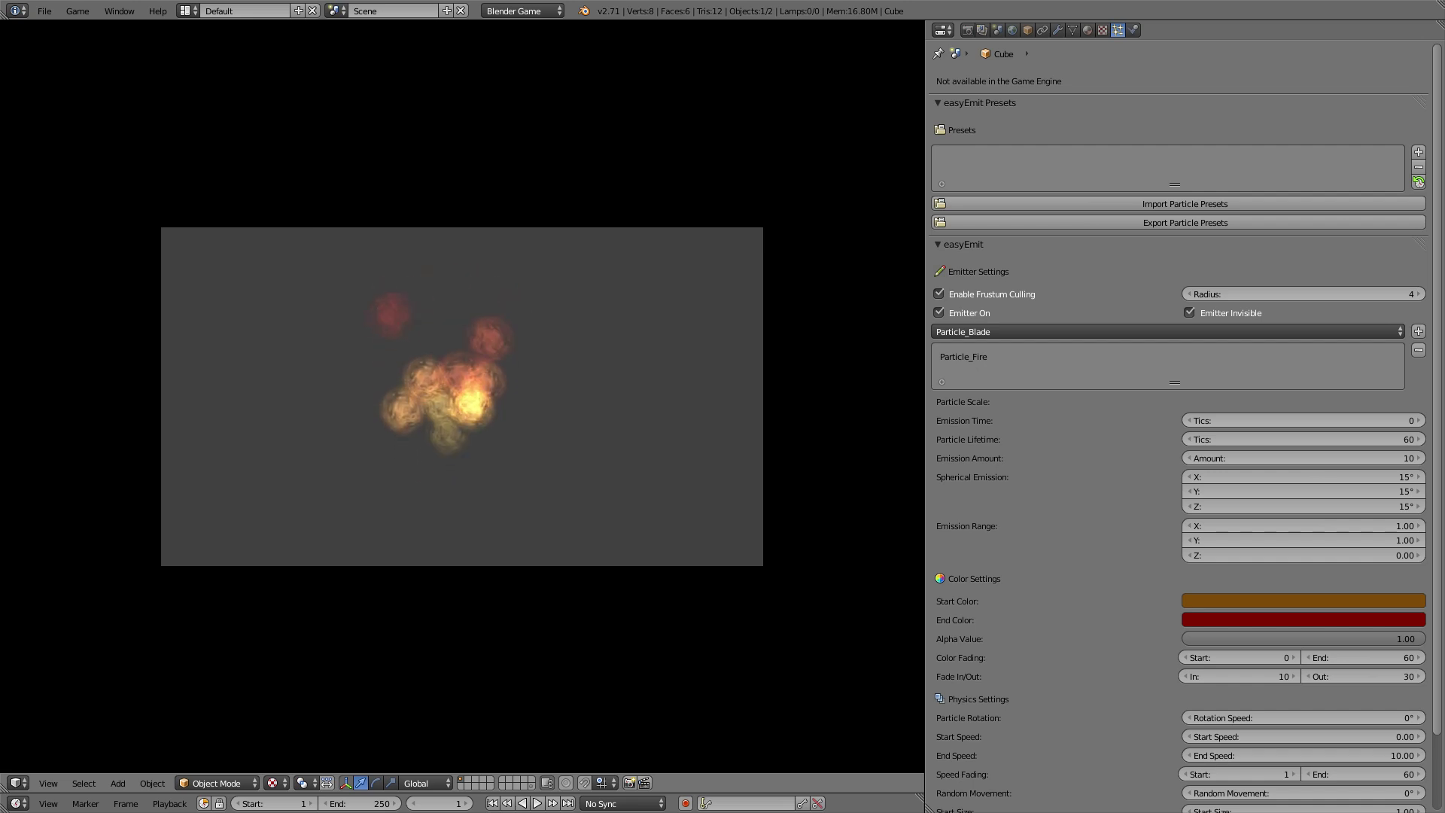
key("Escape")
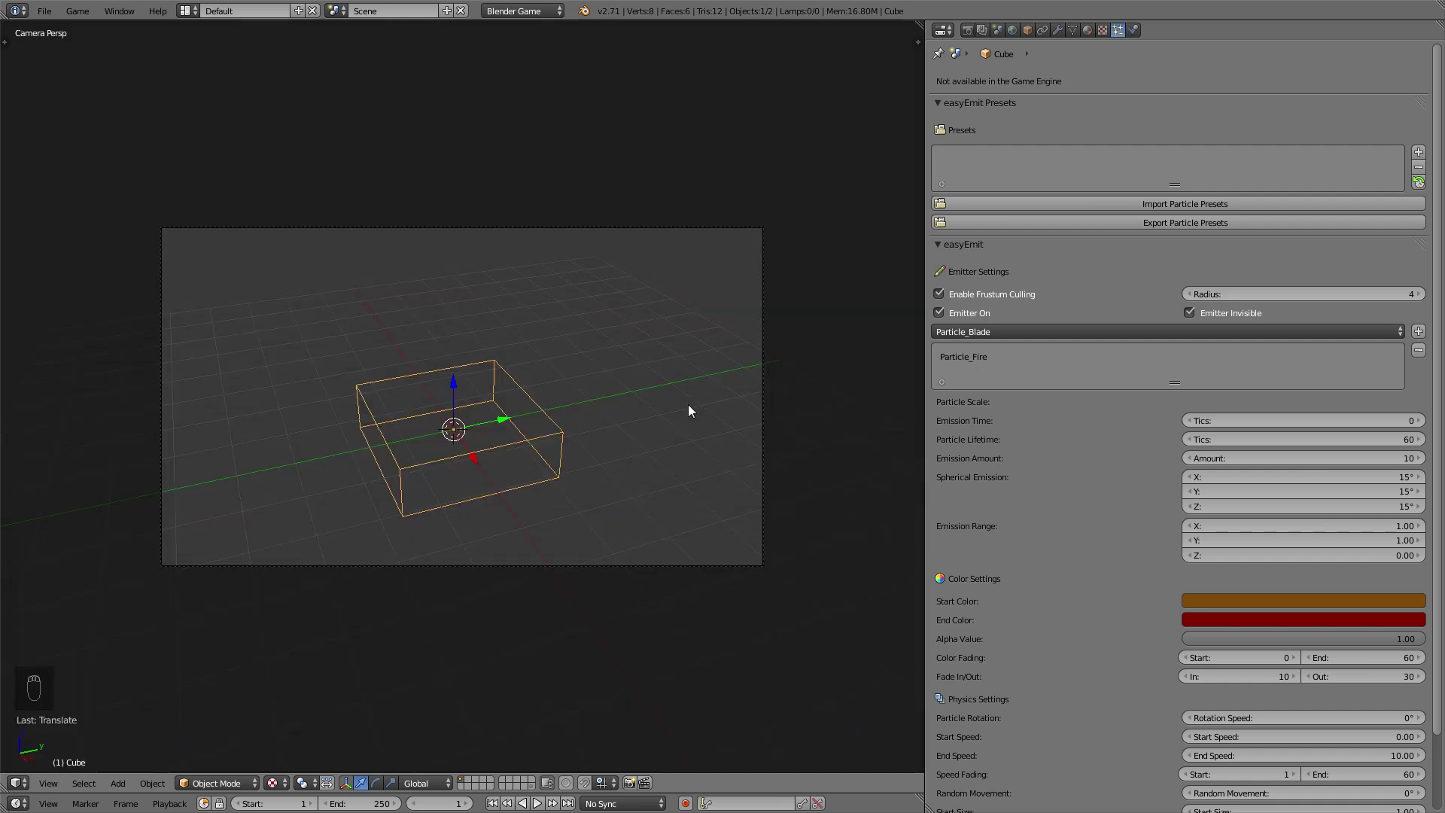
Rotate the cube emitter twice by 90° around the global Y axis and move it up to the camera frame's upper edge.
key("r")
key("y")
key("9")
key("0")
key("Return")
key("r")
key("y")
key("9")
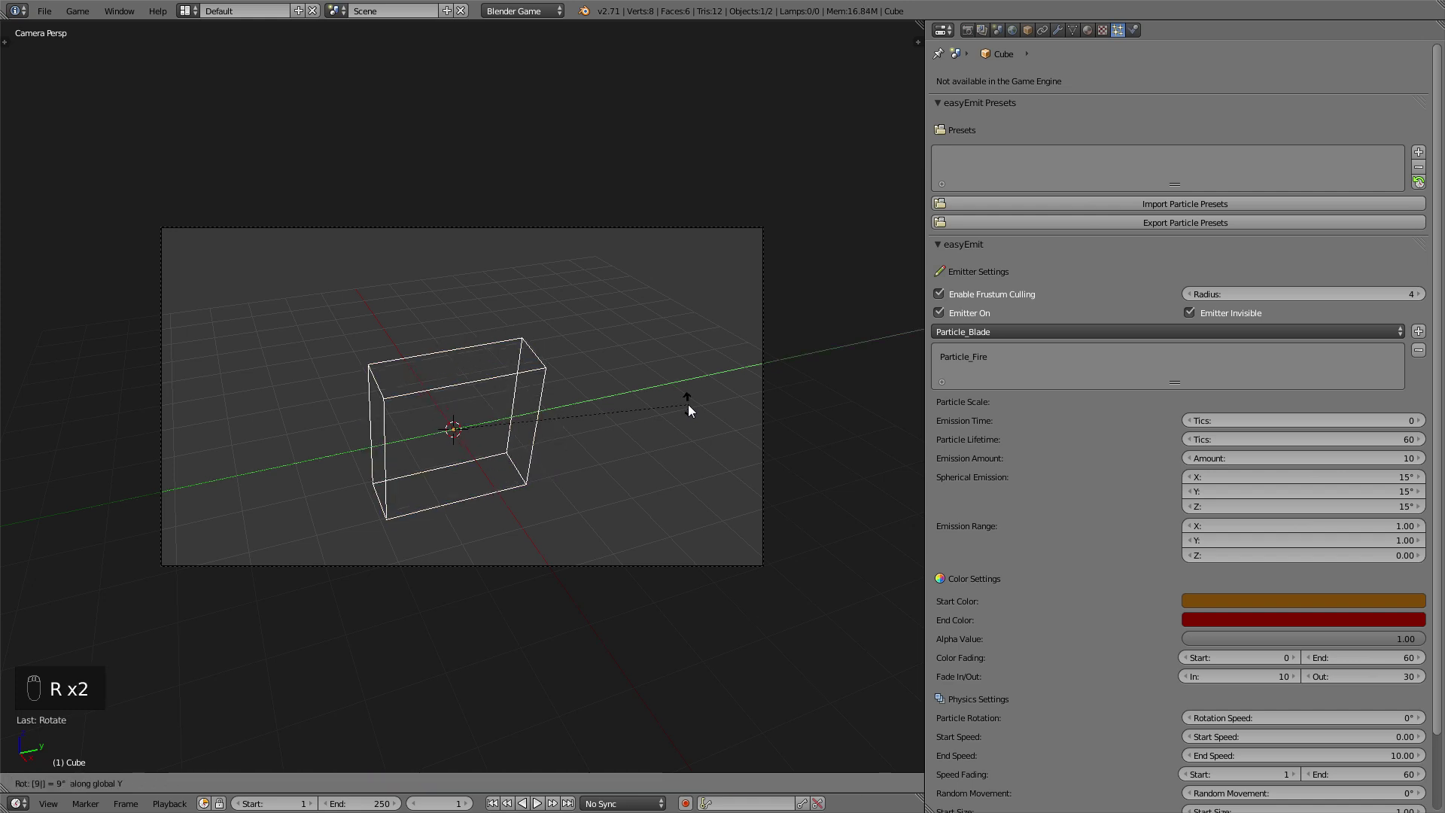
key("0")
key("Return")
key("g")
left_click(625, 265)
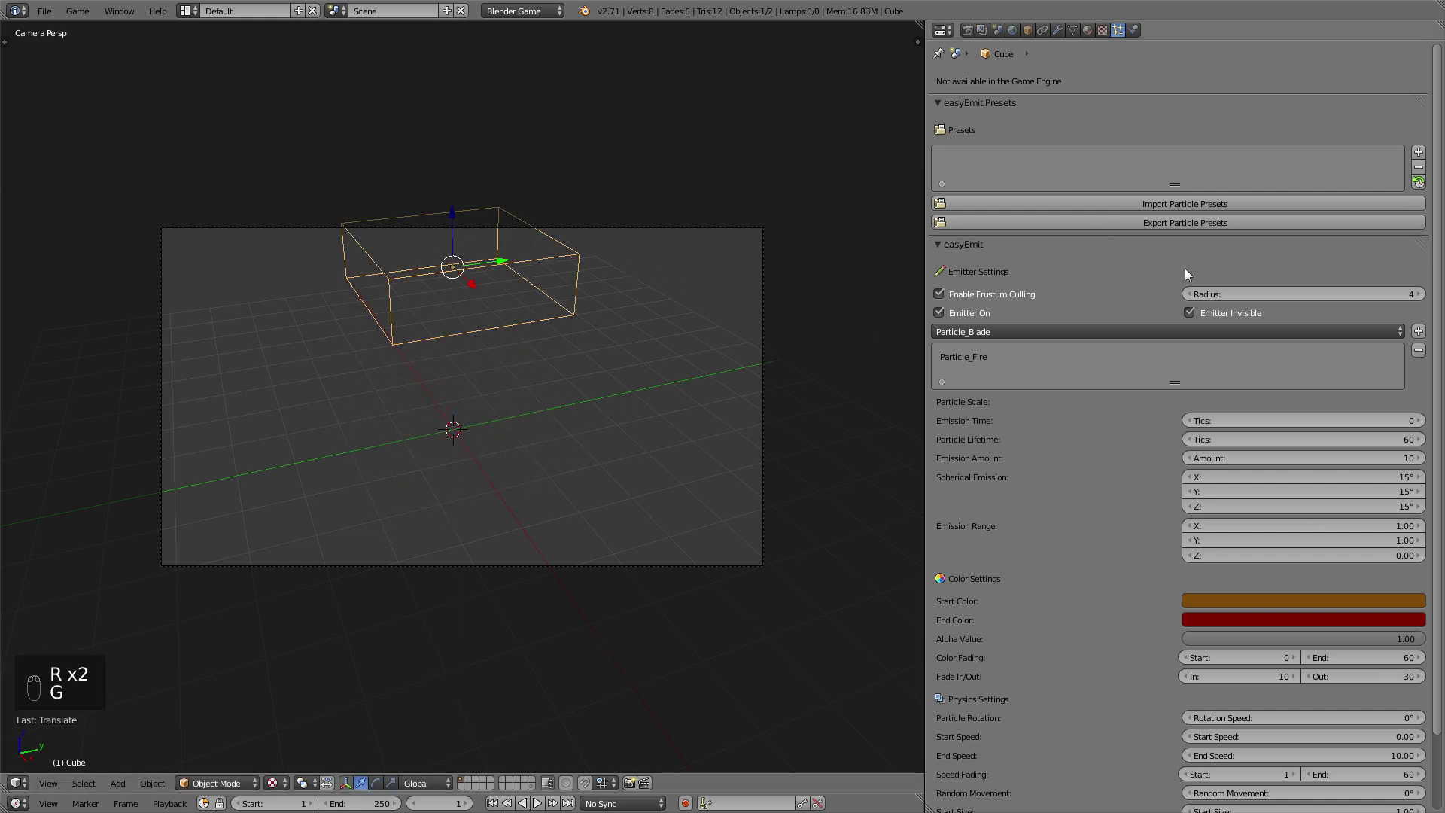
Replace Particle_Fire with Particle_Hard in the emitter's particle list.
left_click(1288, 357)
left_click(1418, 353)
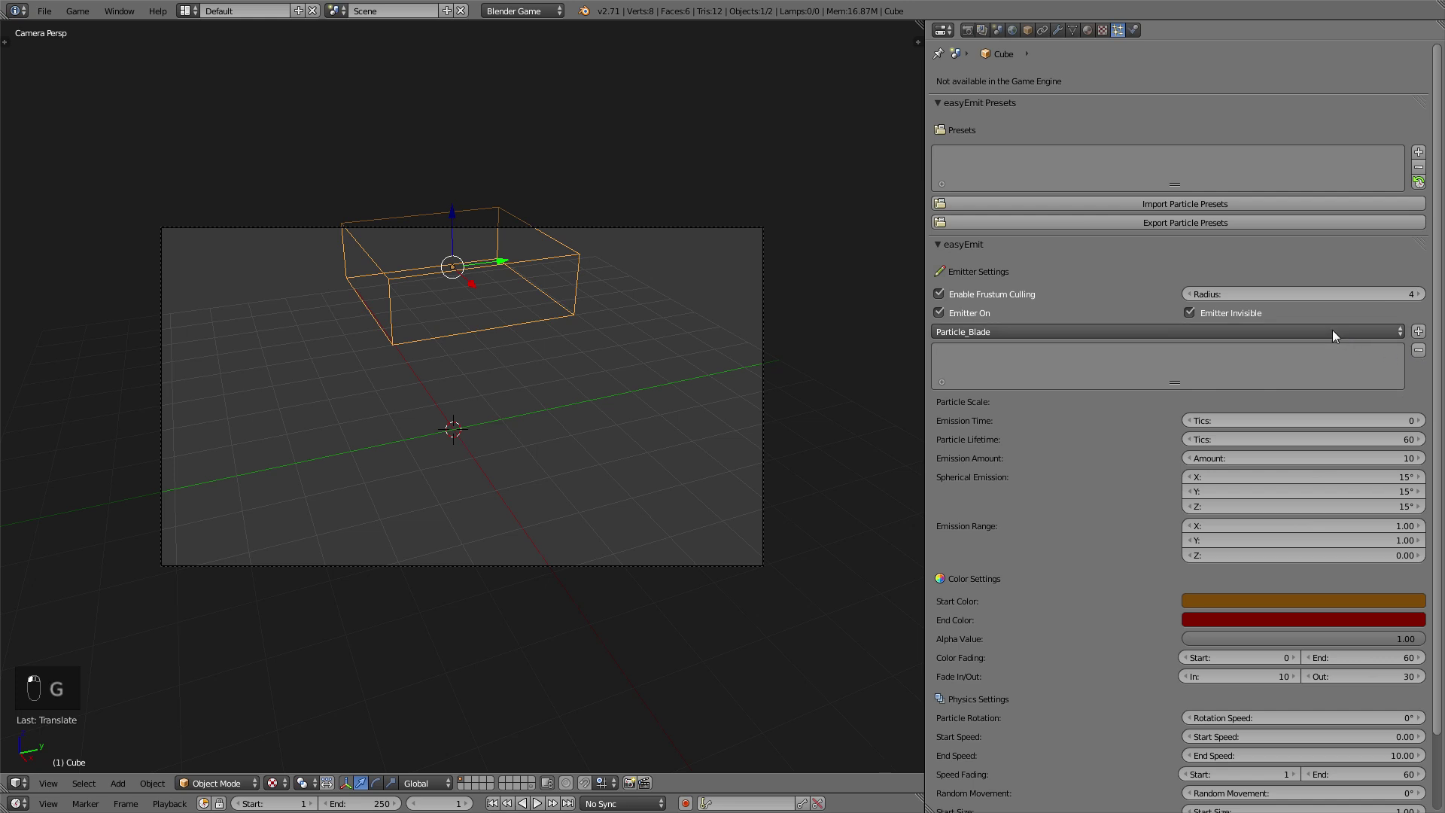
left_click(1331, 329)
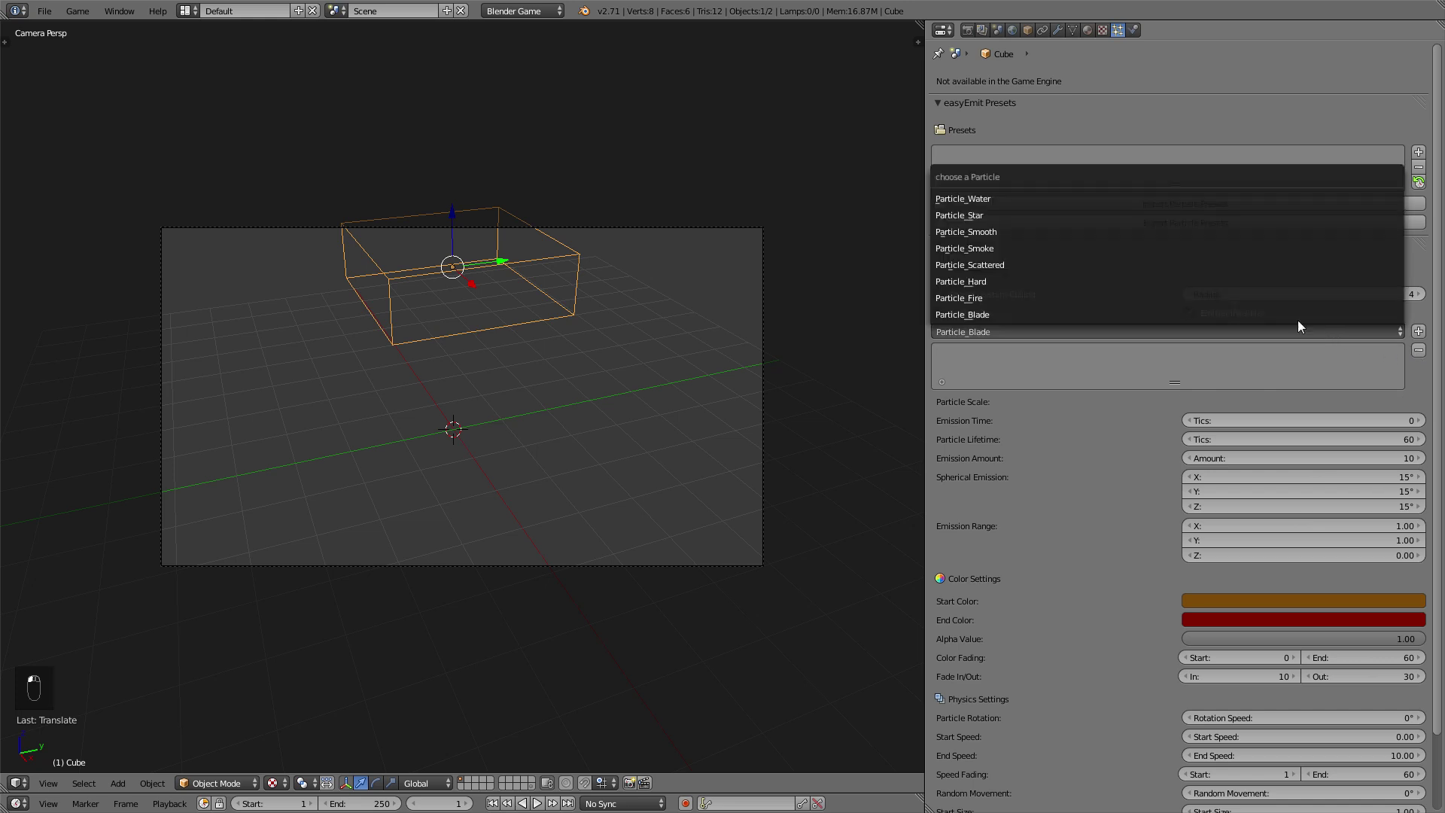
left_click(1002, 282)
left_click(1419, 331)
Give Particle_Hard white start and end colors, scale 0.05, amount 100 and an X and Y emission range of 2.00, and test-run the game.
left_click(1337, 601)
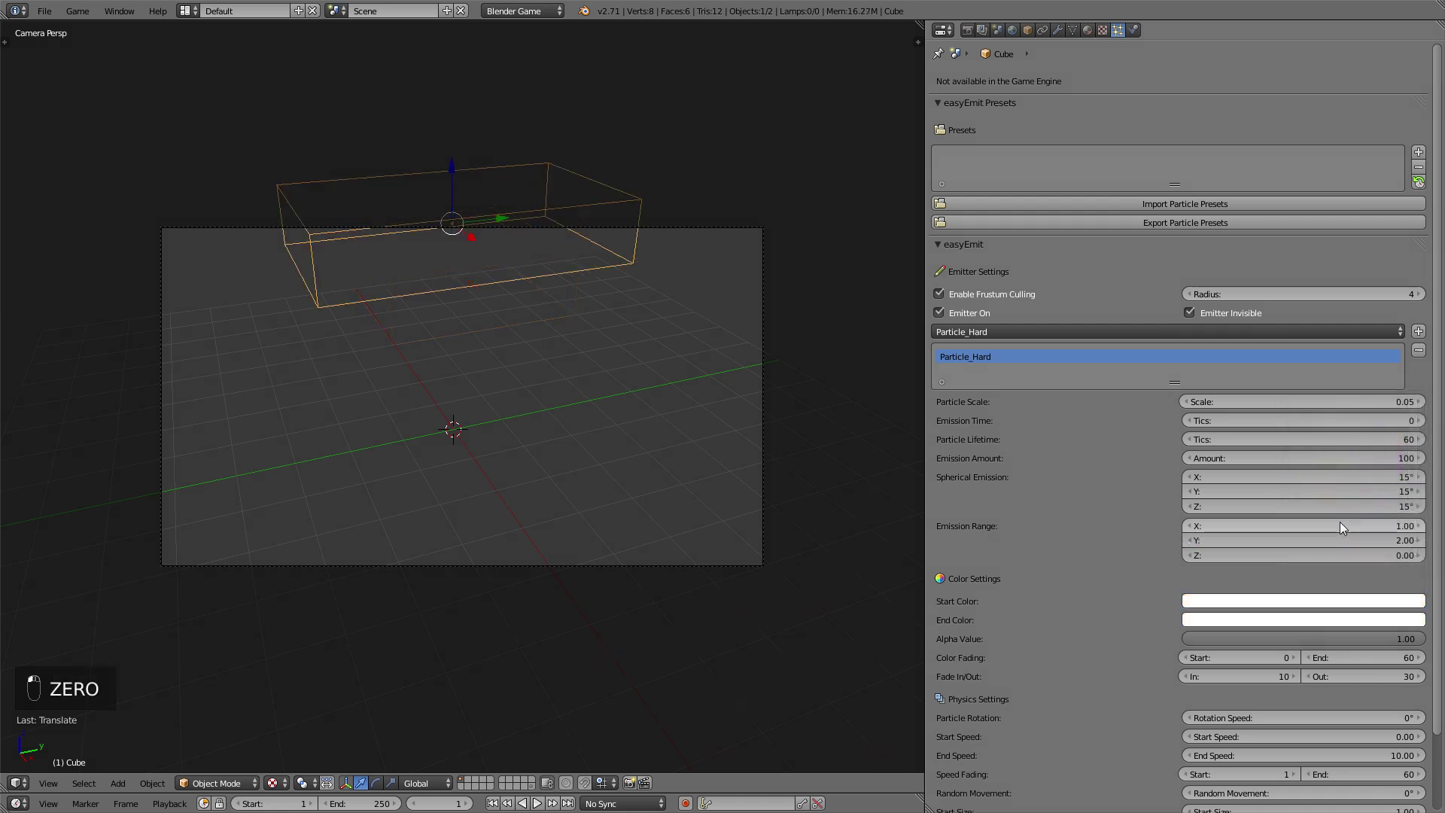
key("p")
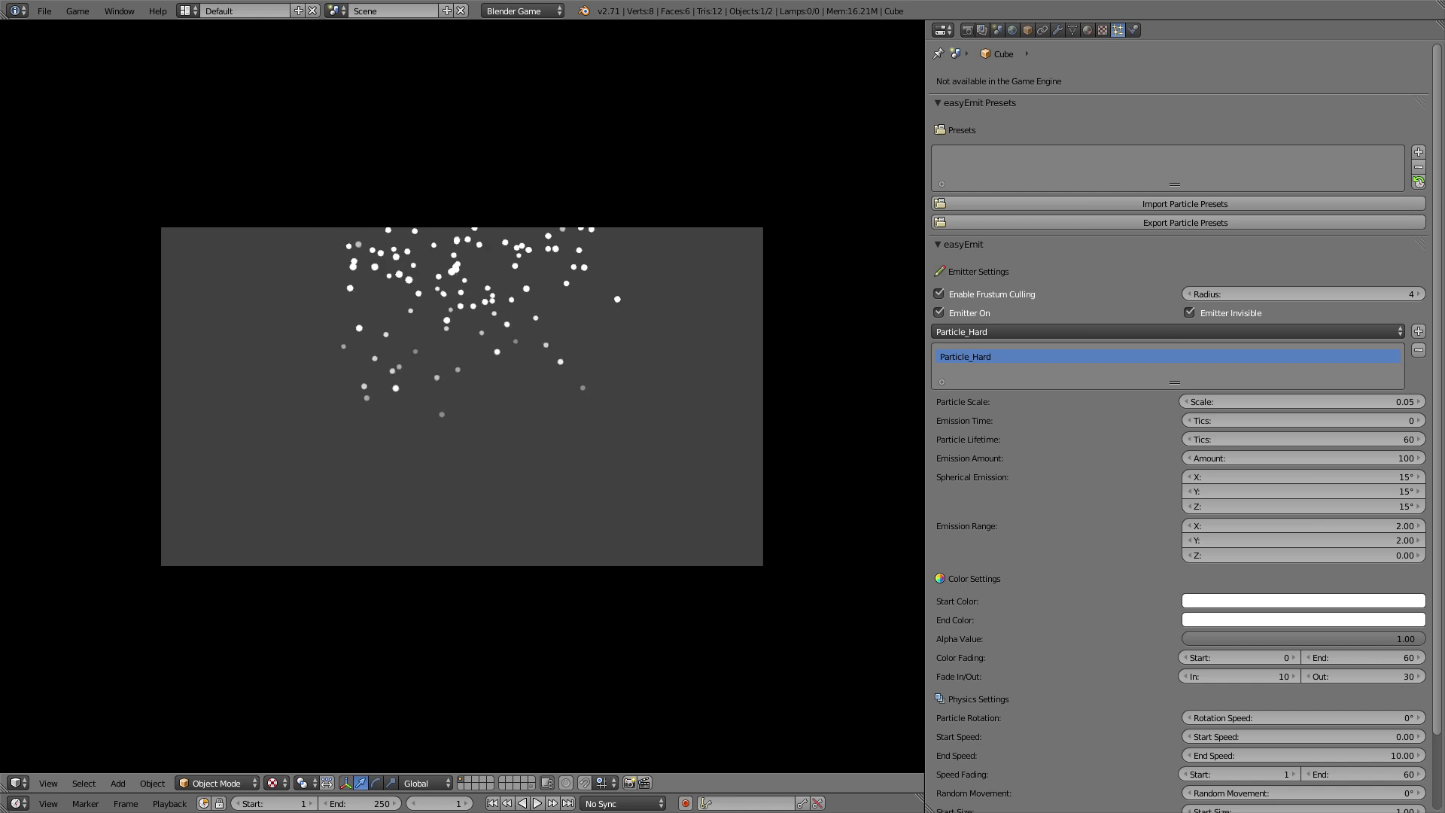
key("Escape")
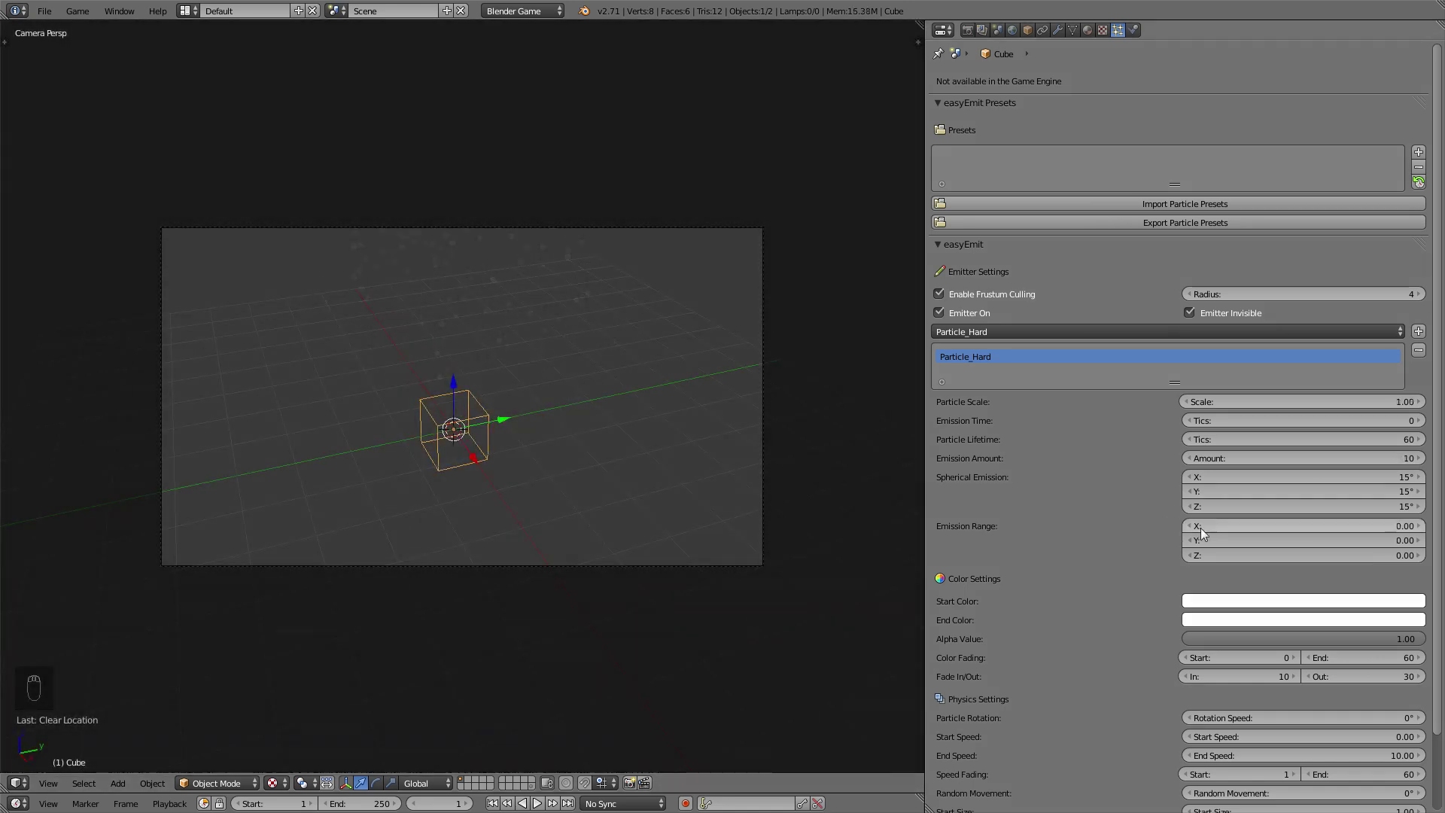
Give Particle_Hard a green start color and a red end color, and test-run the game.
scroll(1200, 527, "down", 2)
scroll(1230, 545, "down", 1)
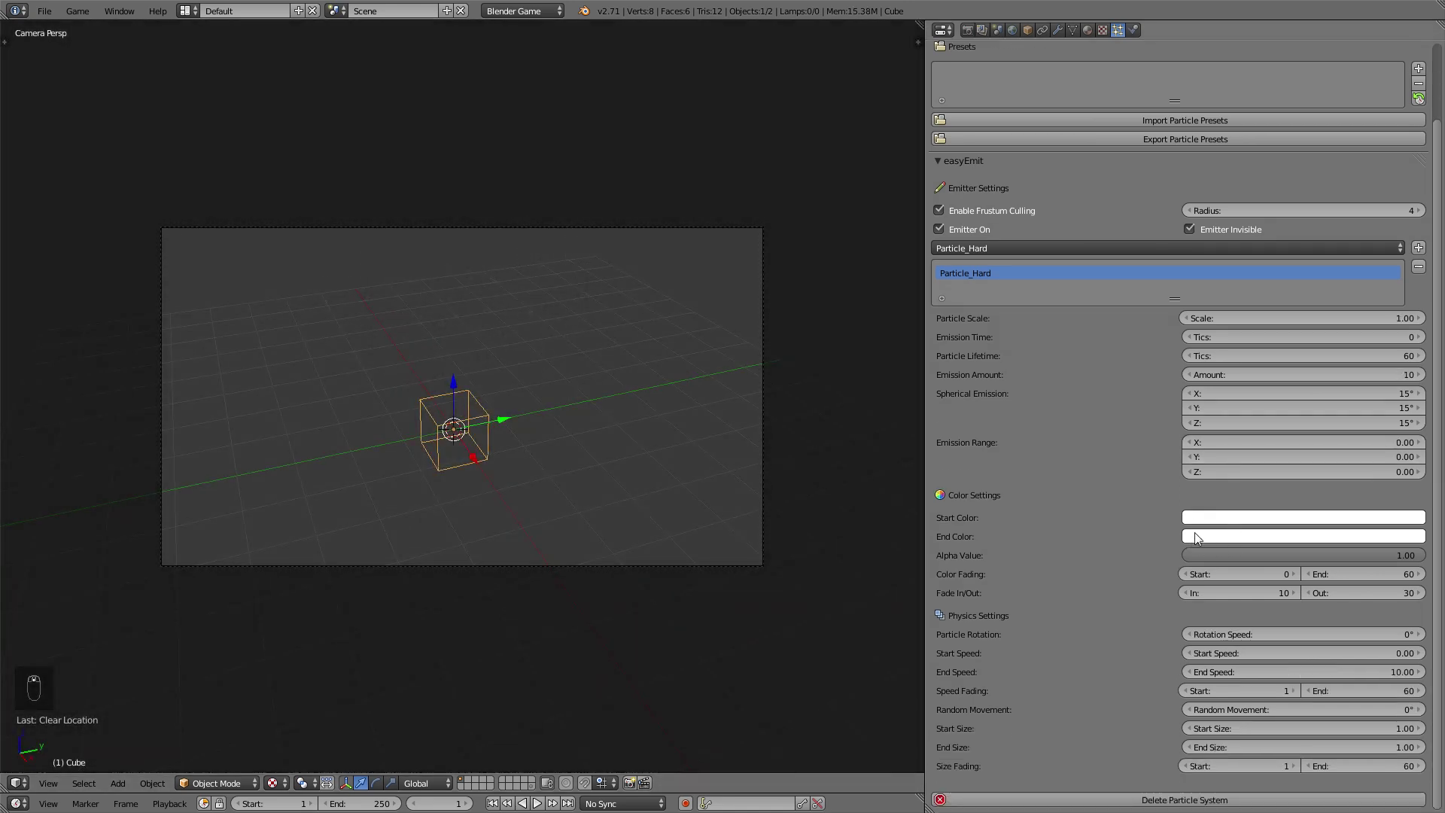
left_click(1212, 522)
left_click_drag(1325, 386, 1374, 388)
left_click(1298, 536)
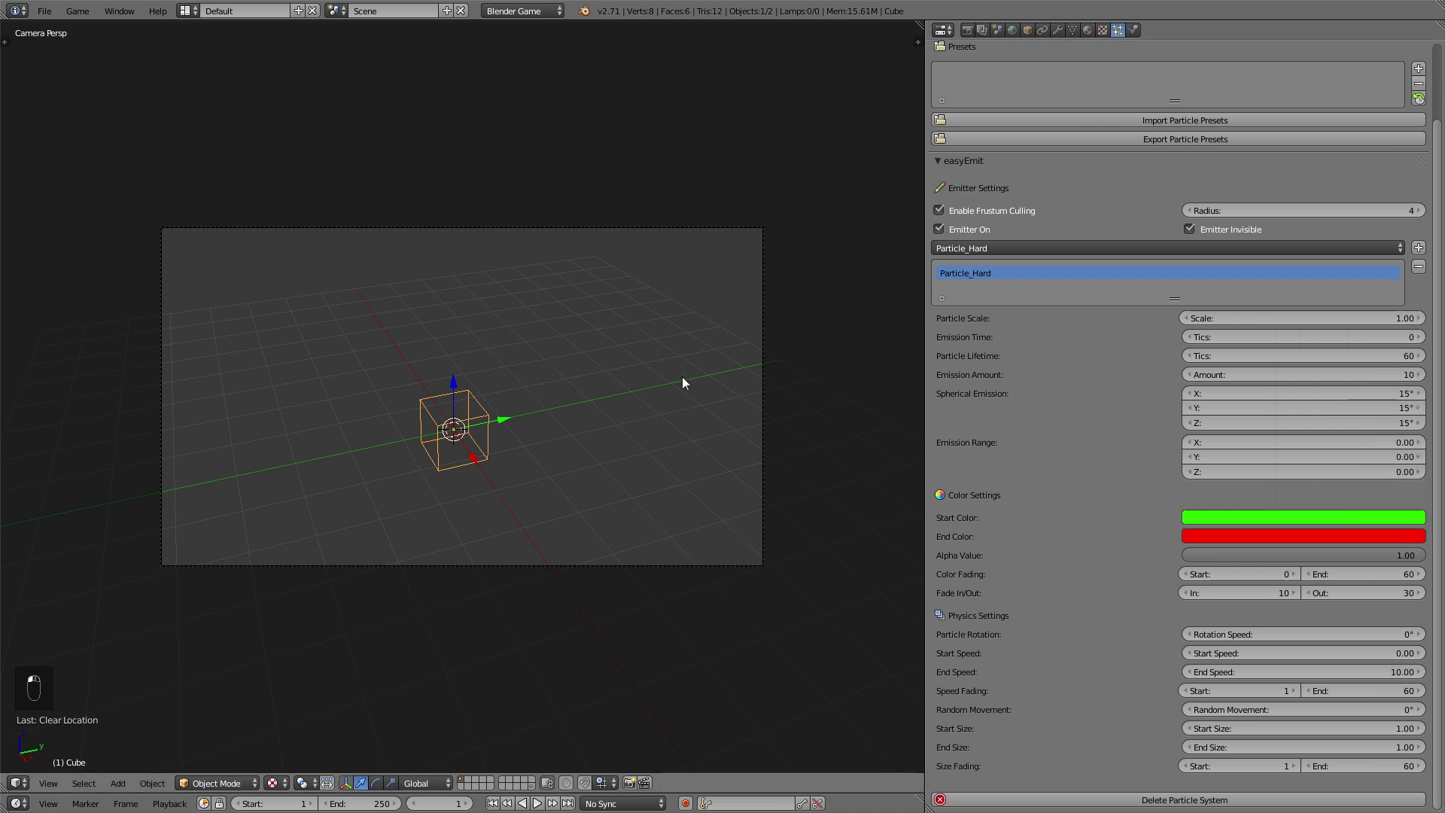
key("p")
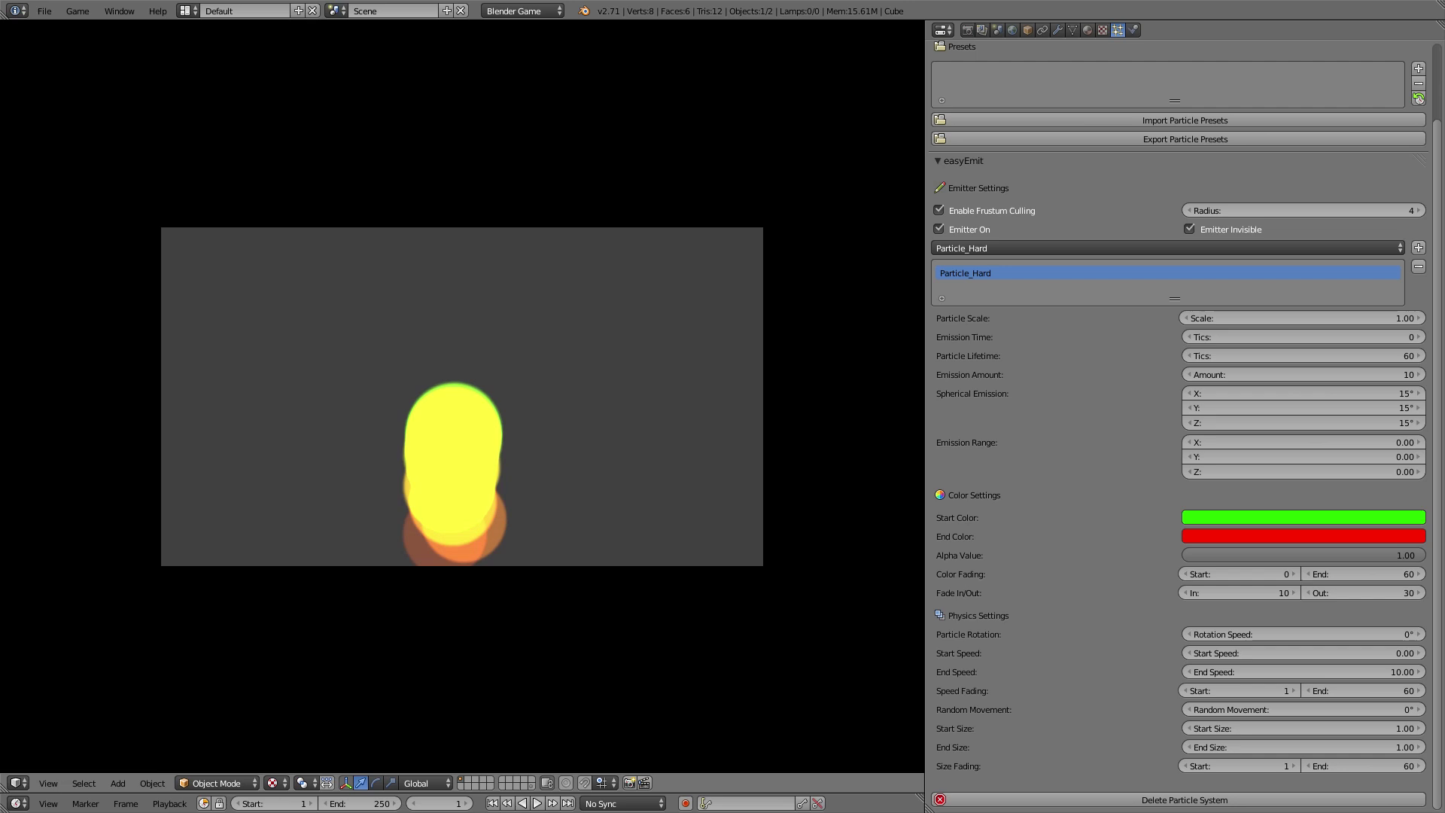
key("Escape")
Rotate the cube emitter so its particles travel upward, and test-run the game.
key("r")
key("Return")
key("p")
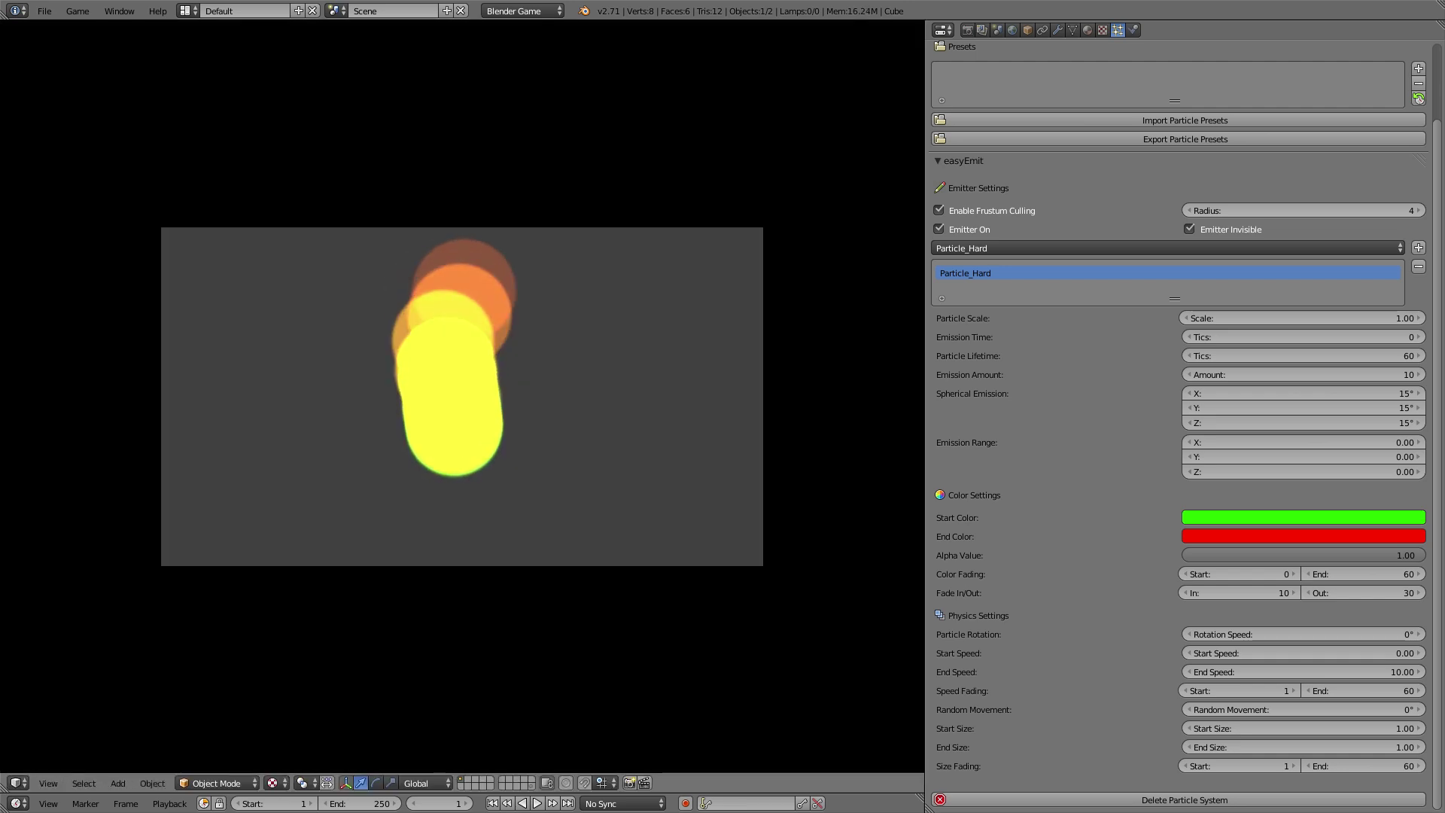
key("Escape")
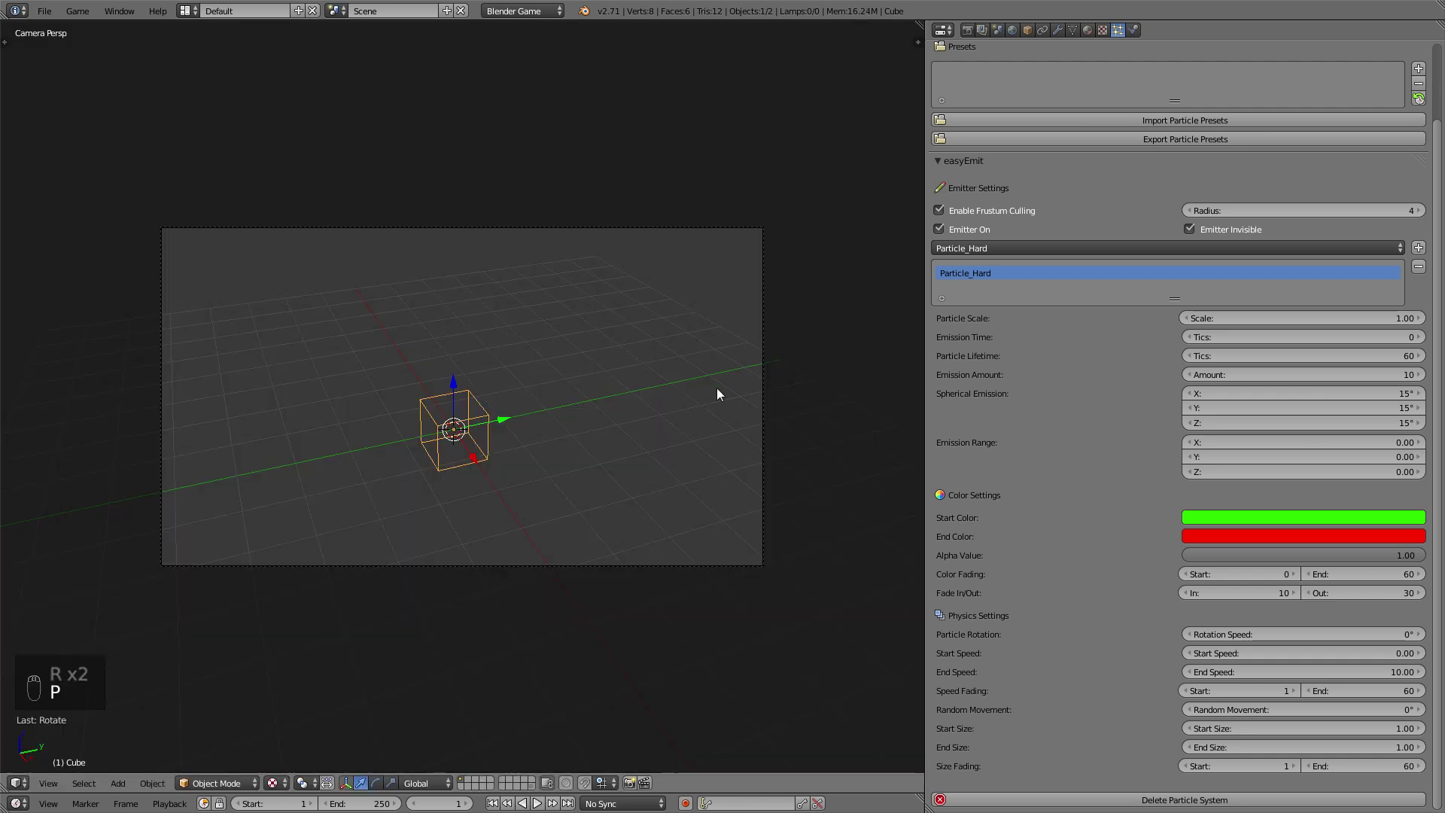
Change Particle_Hard's start color to blue and test-run the game.
left_click(1242, 516)
left_click(1304, 340)
key("p")
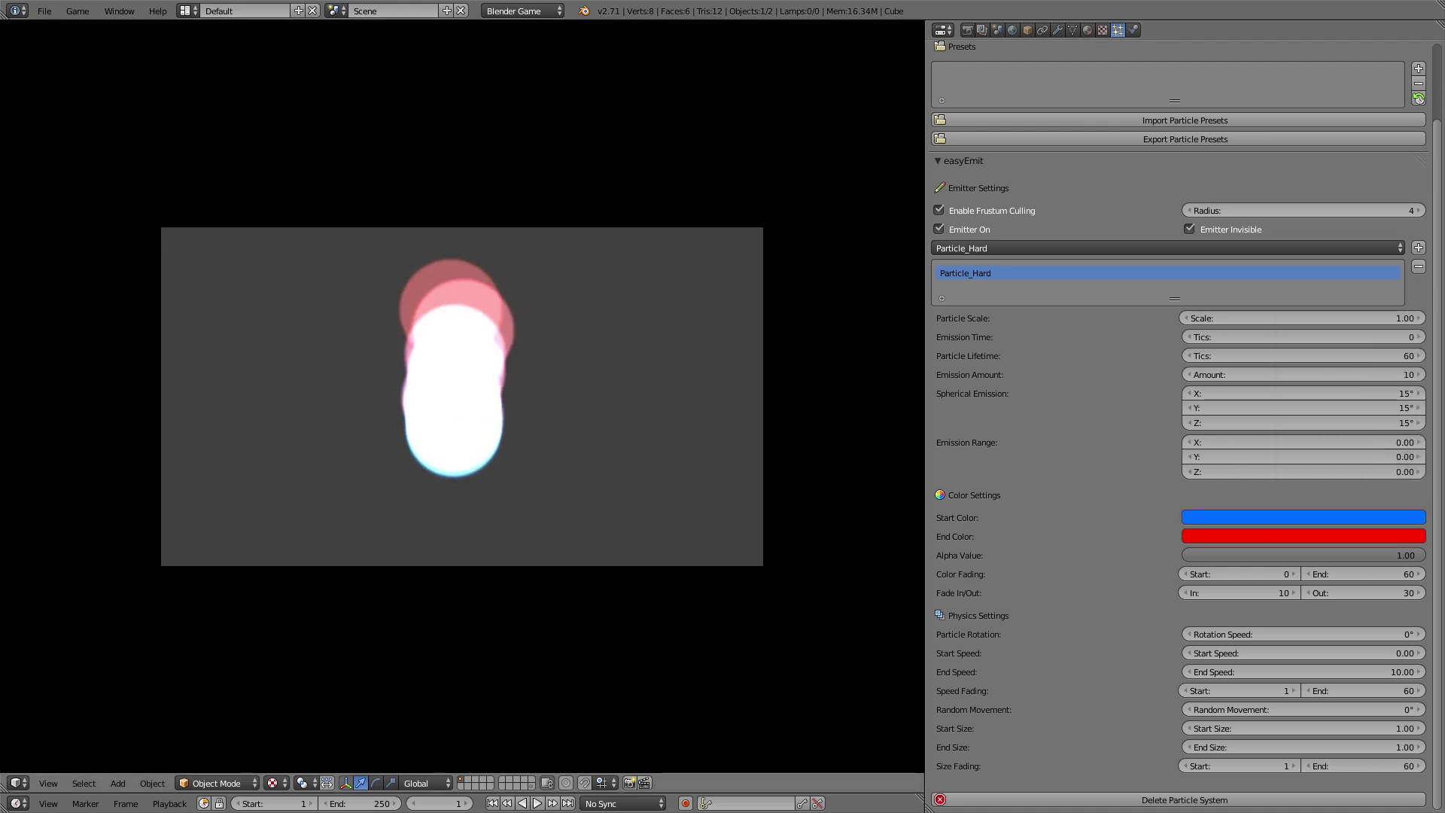
key("Escape")
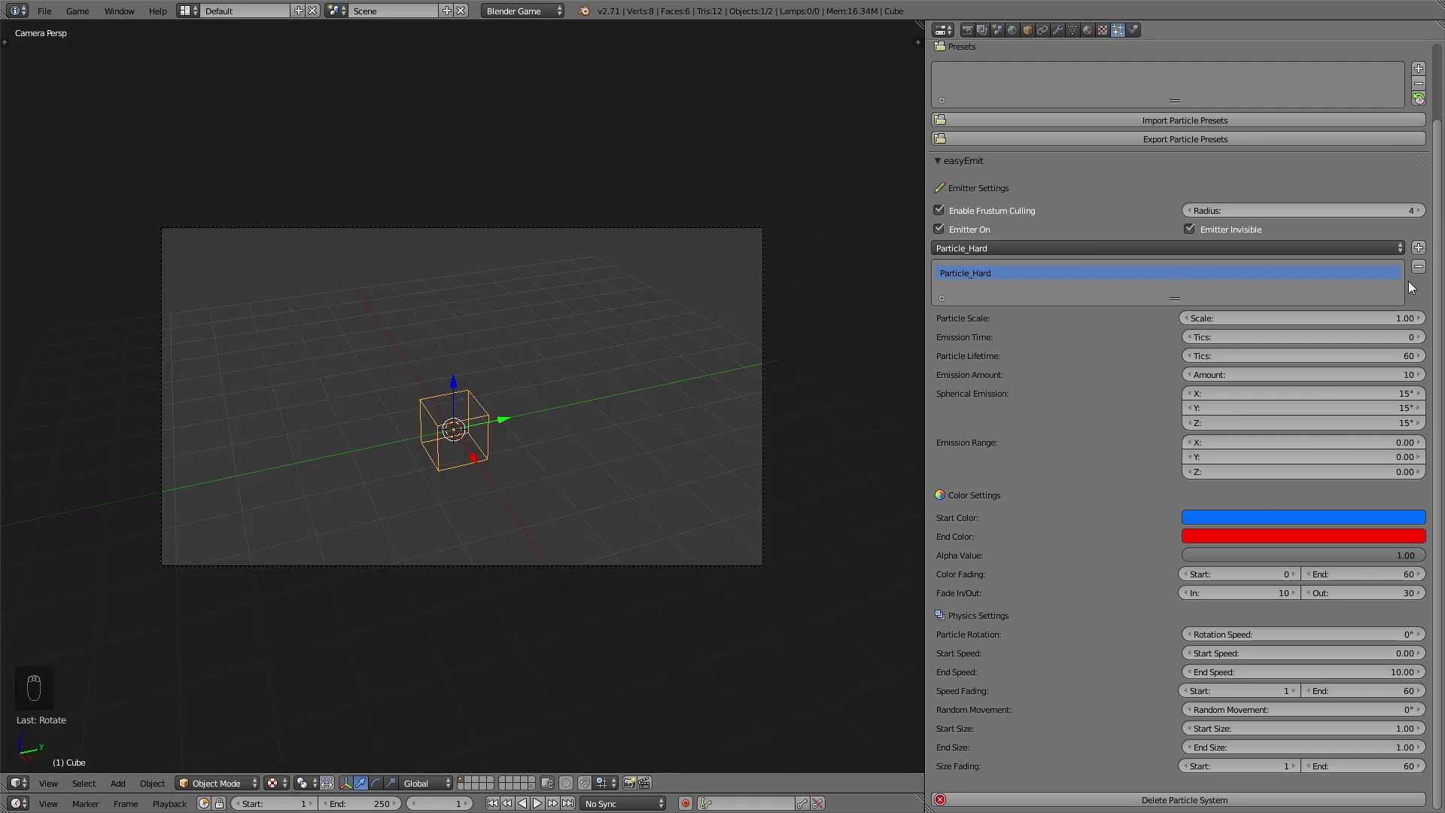
Replace Particle_Hard with Particle_Smooth in the emitter's particle list and test-run the game.
left_click(1361, 251)
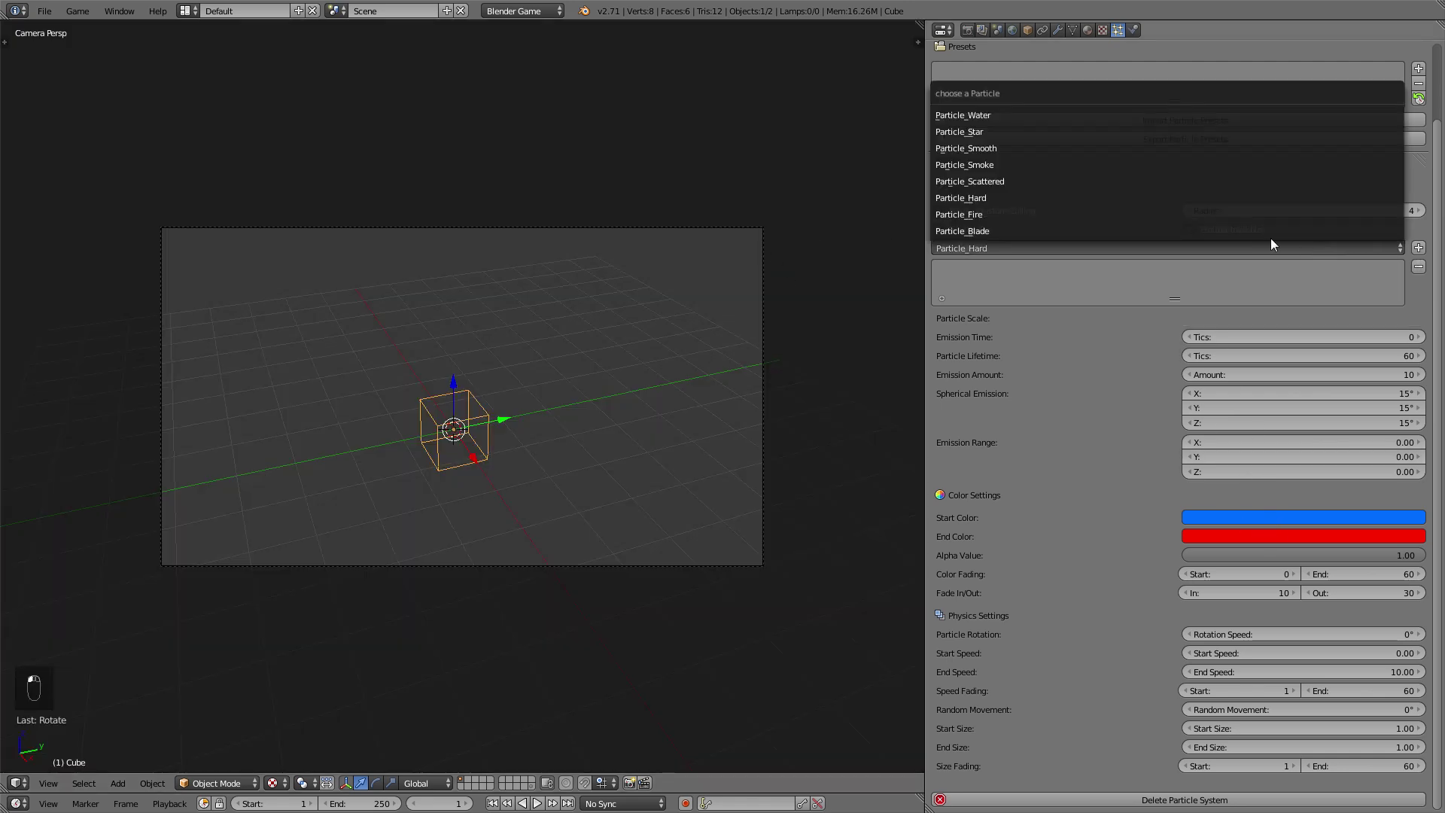
left_click(1101, 148)
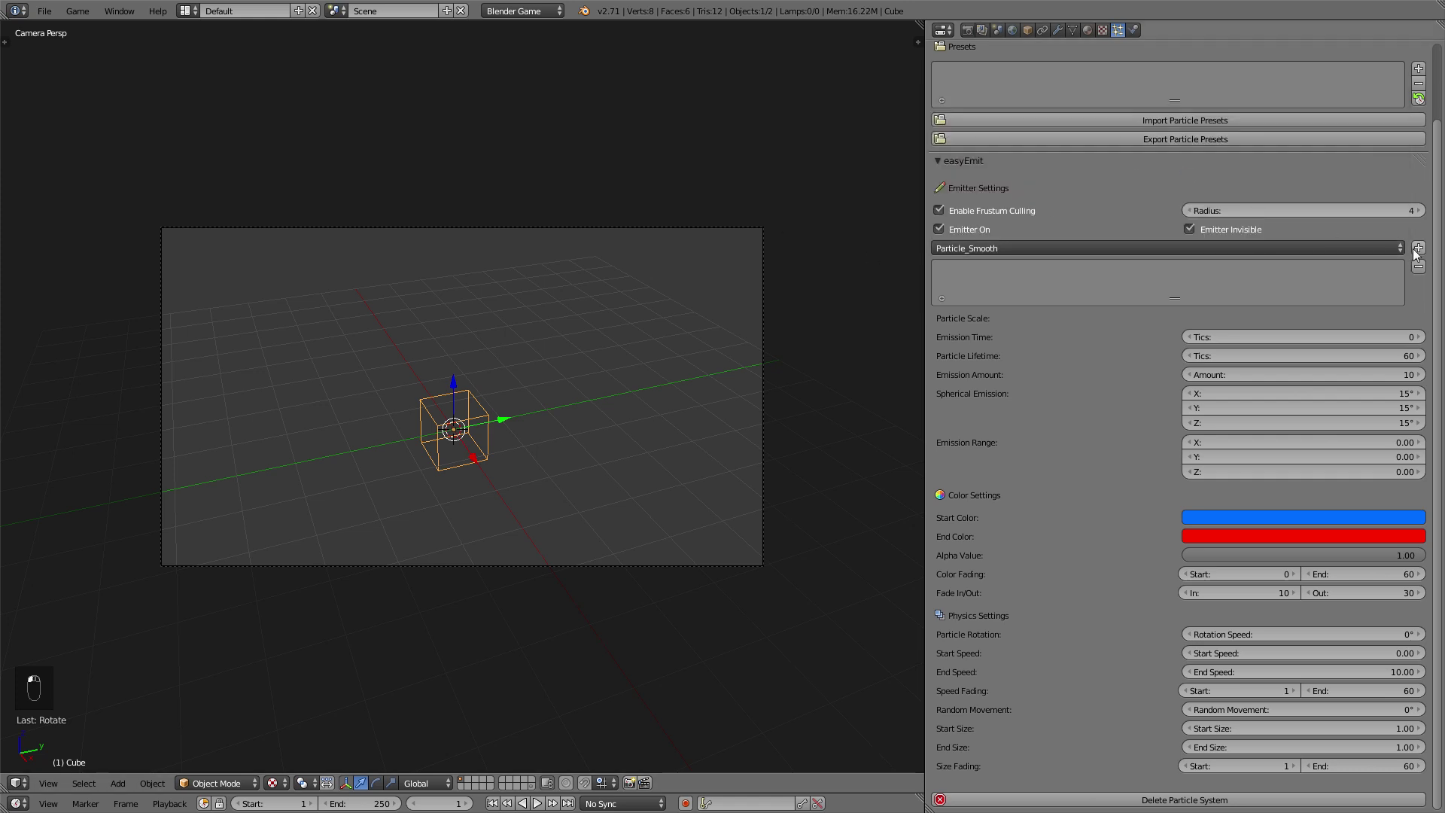
left_click(1416, 249)
key("p")
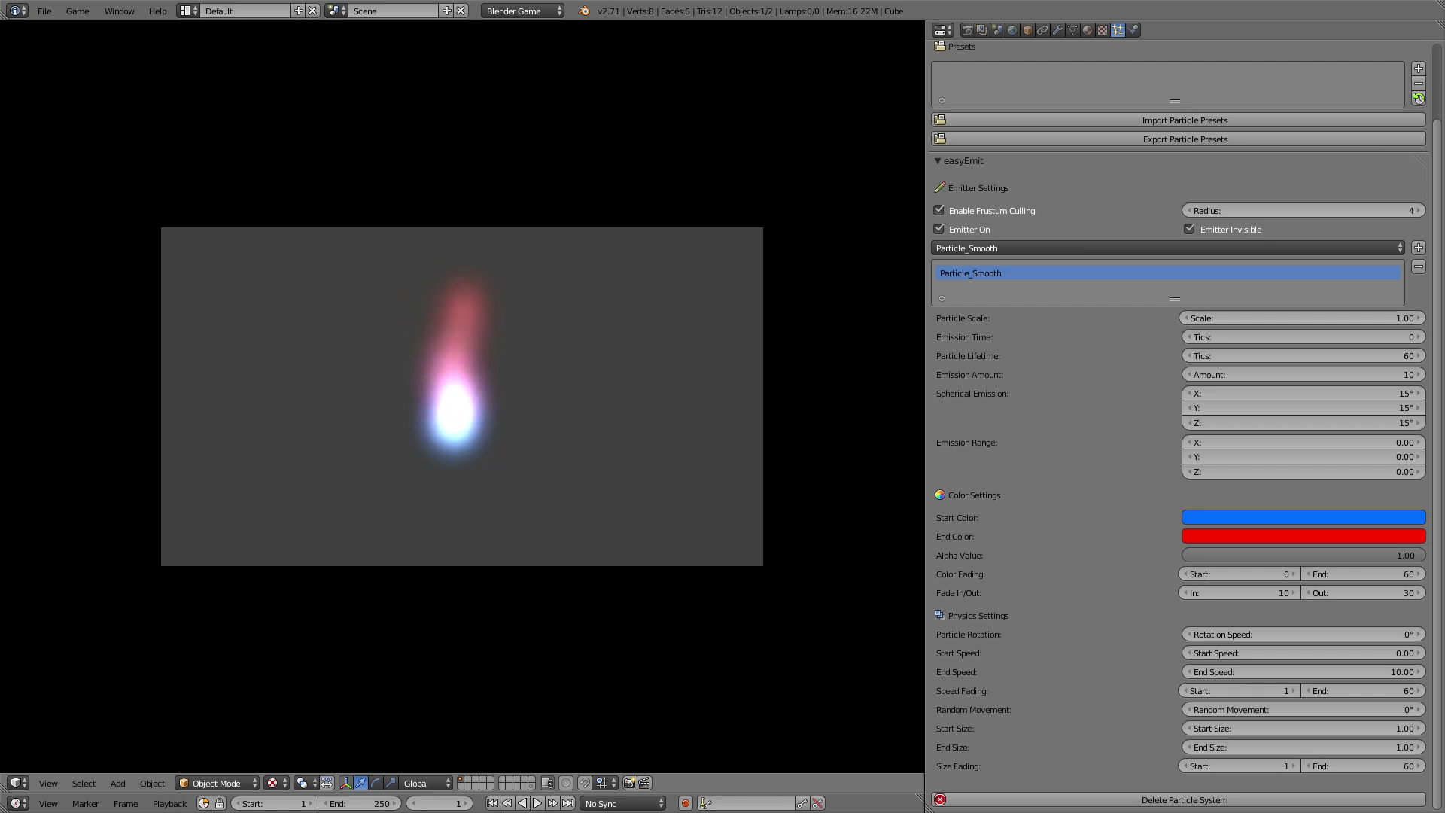
key("Escape")
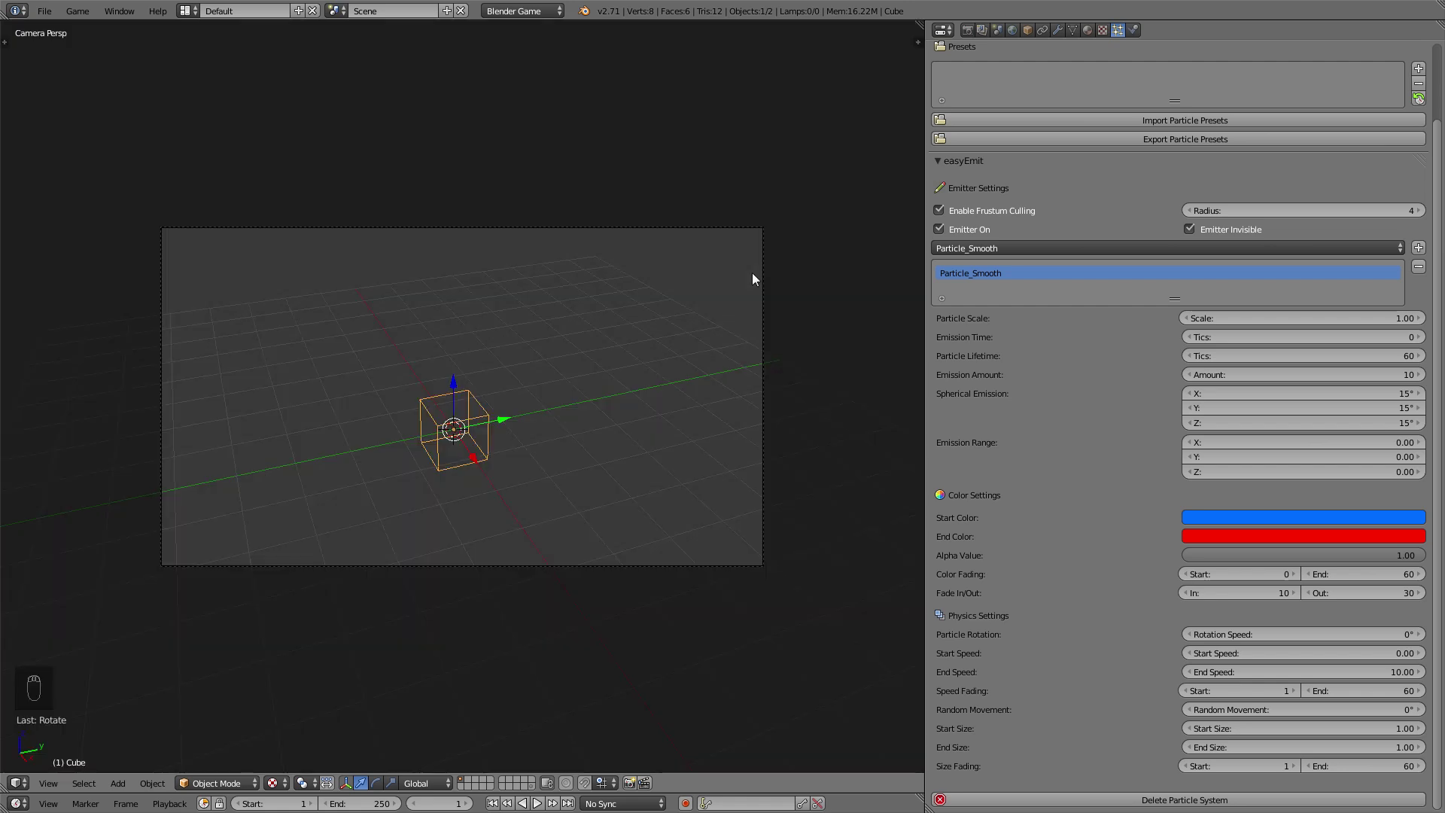
Test-run the game with the color fading end at 10, 25 and 100, and return it to 25.
left_click(1355, 575)
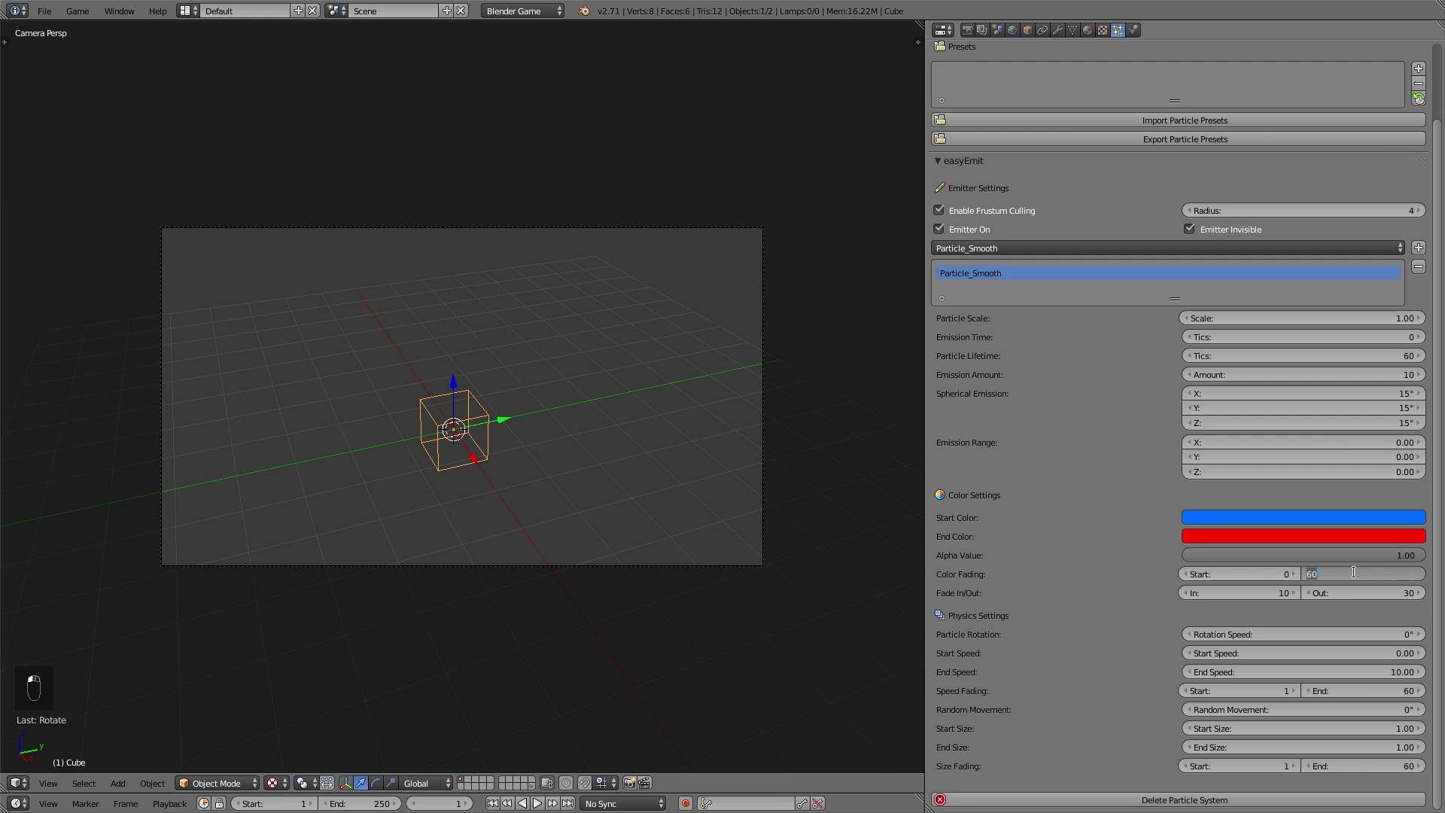
key("p")
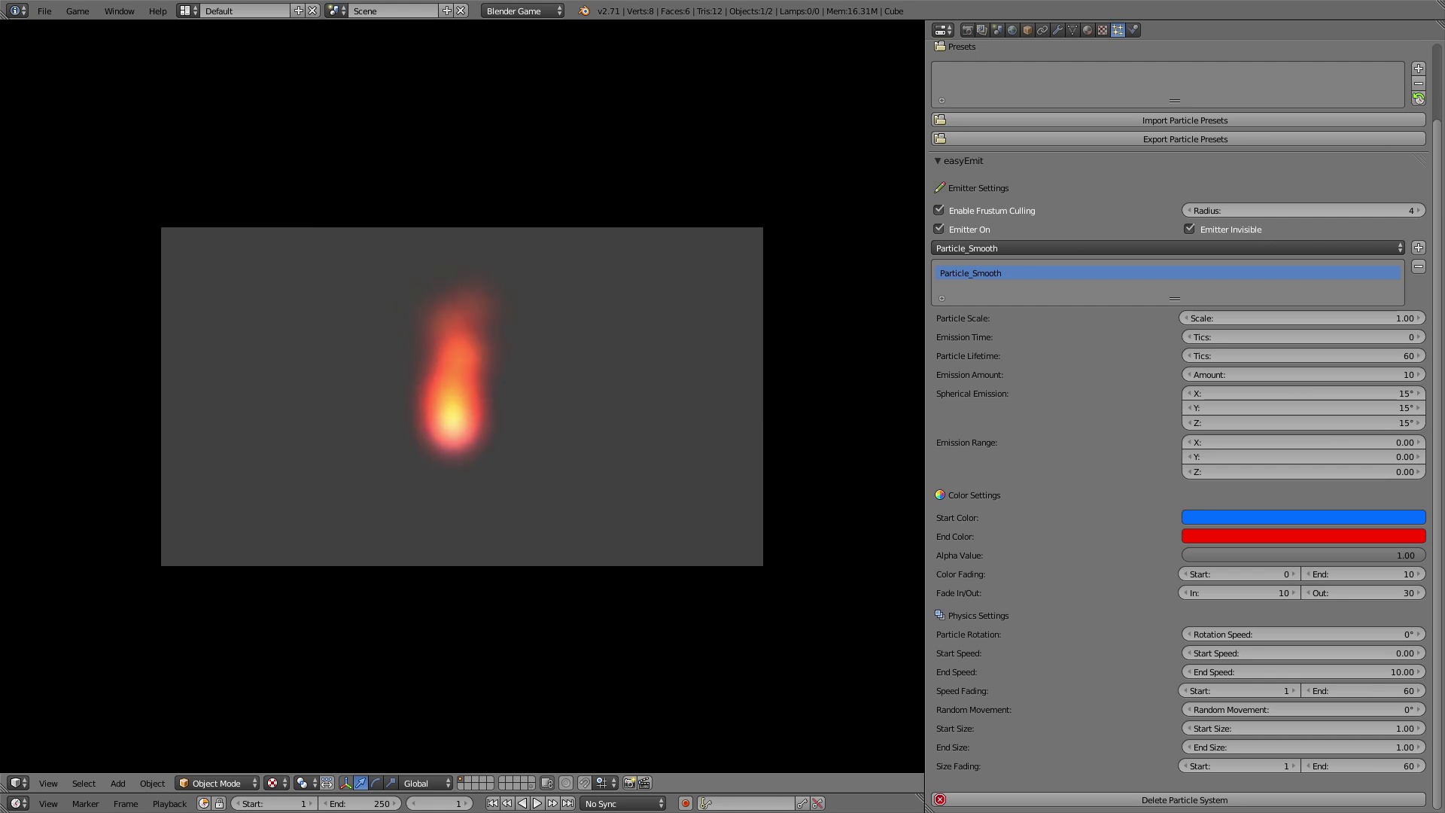
key("Escape")
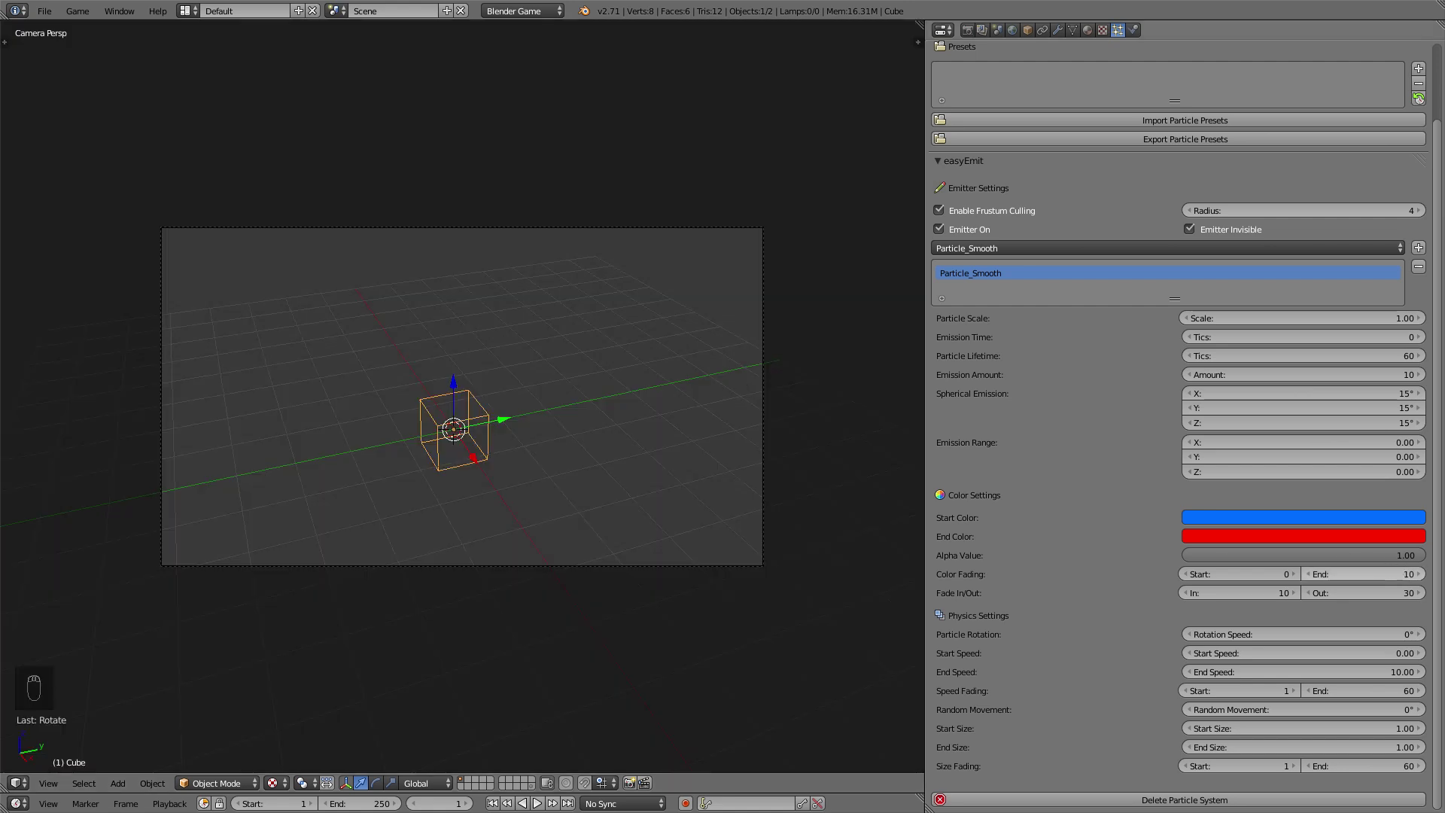
key("p")
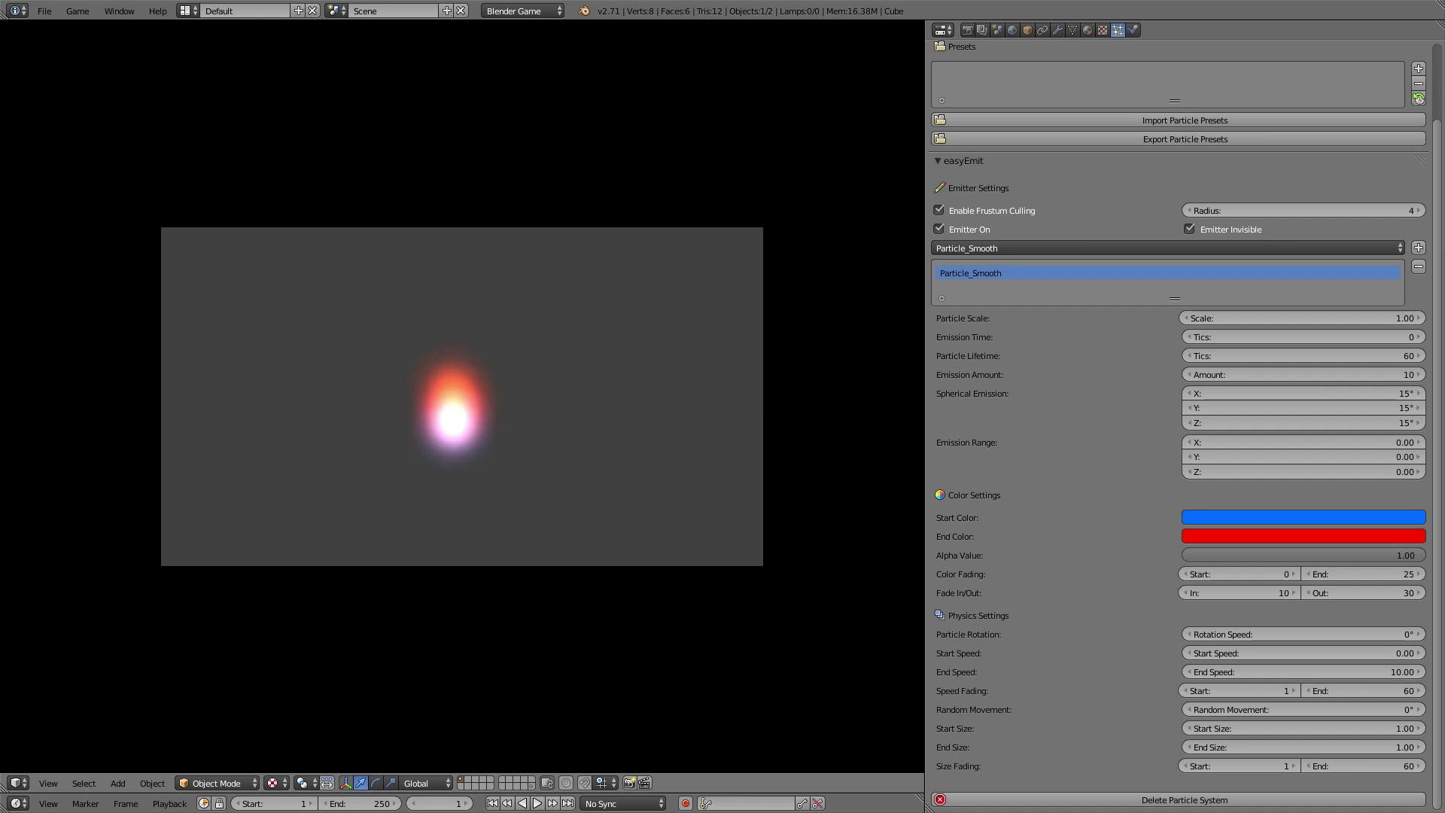
key("Escape")
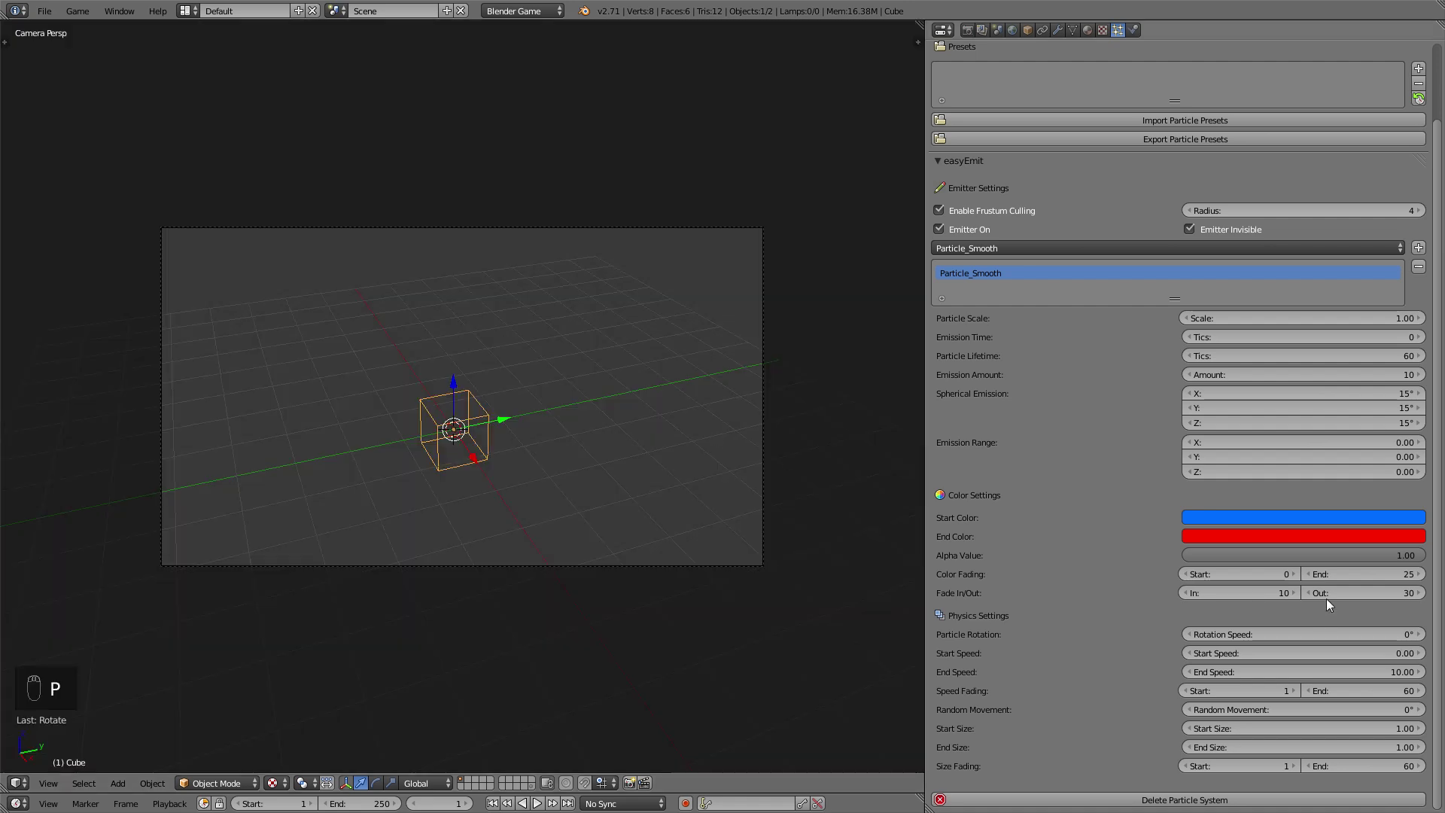
key("p")
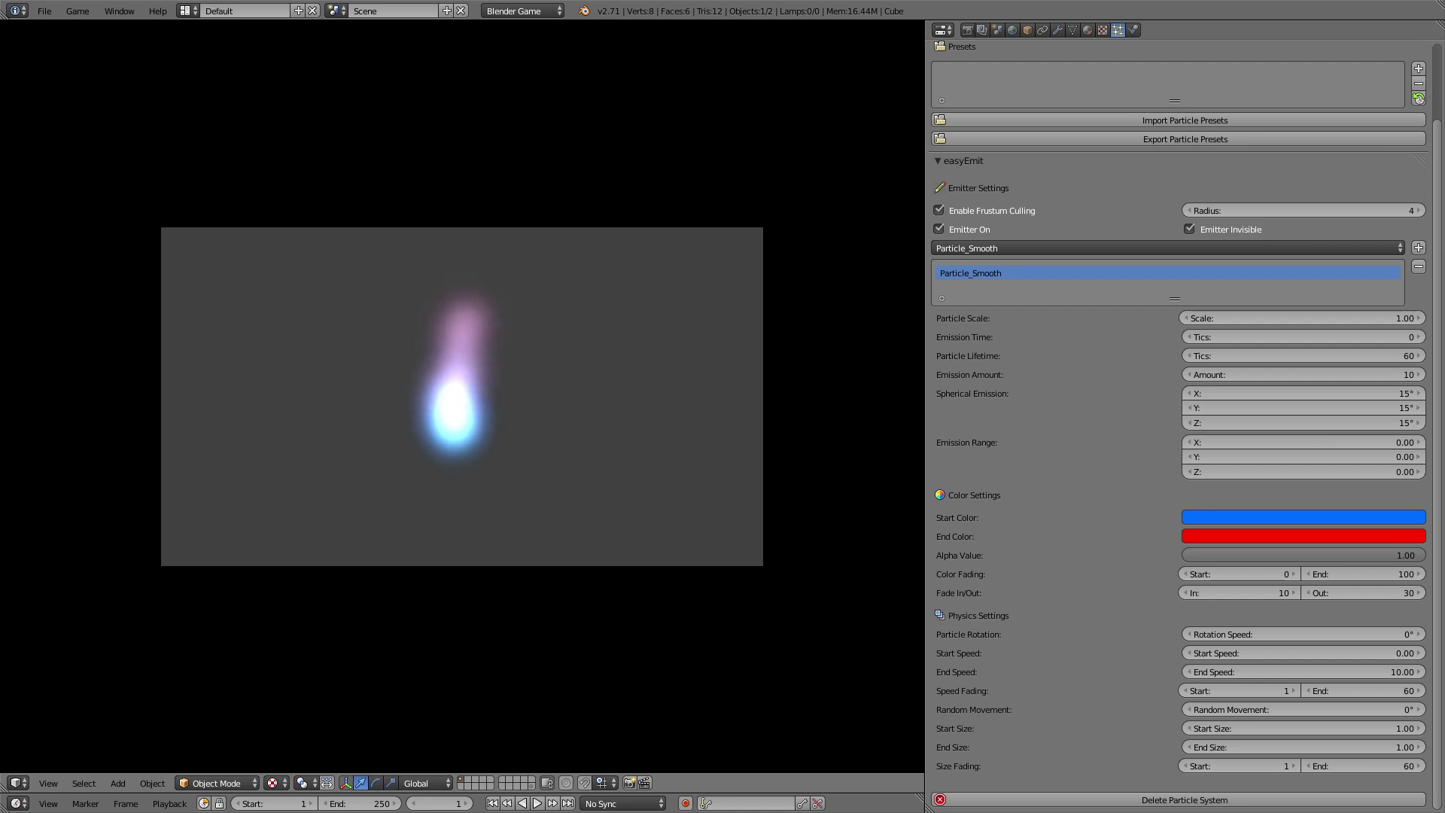
key("Escape")
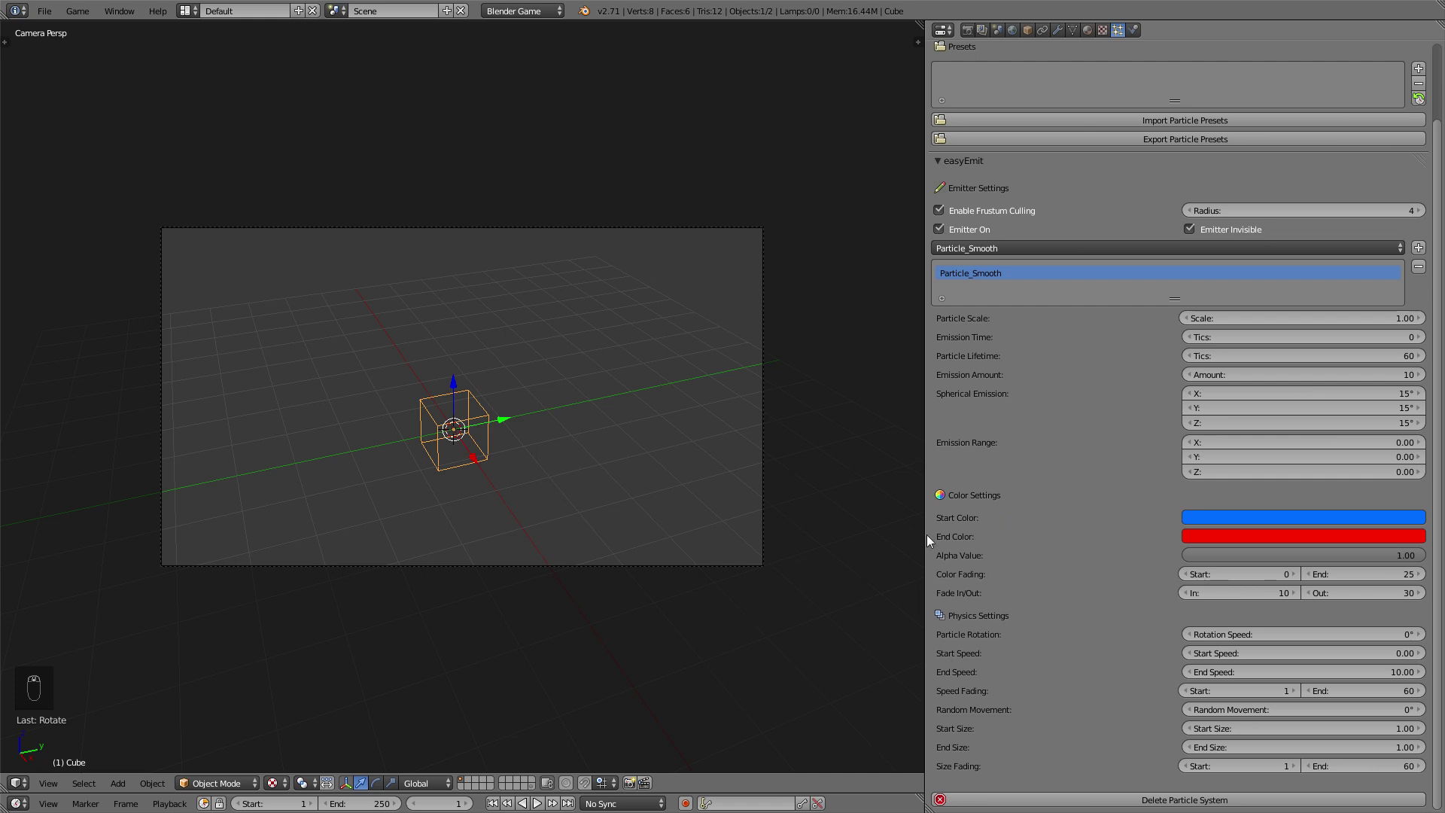
Set the particle rotation speed to 1° and replace Particle_Smooth with Particle_Star in the emitter's particle list.
left_click_drag(925, 535, 942, 532)
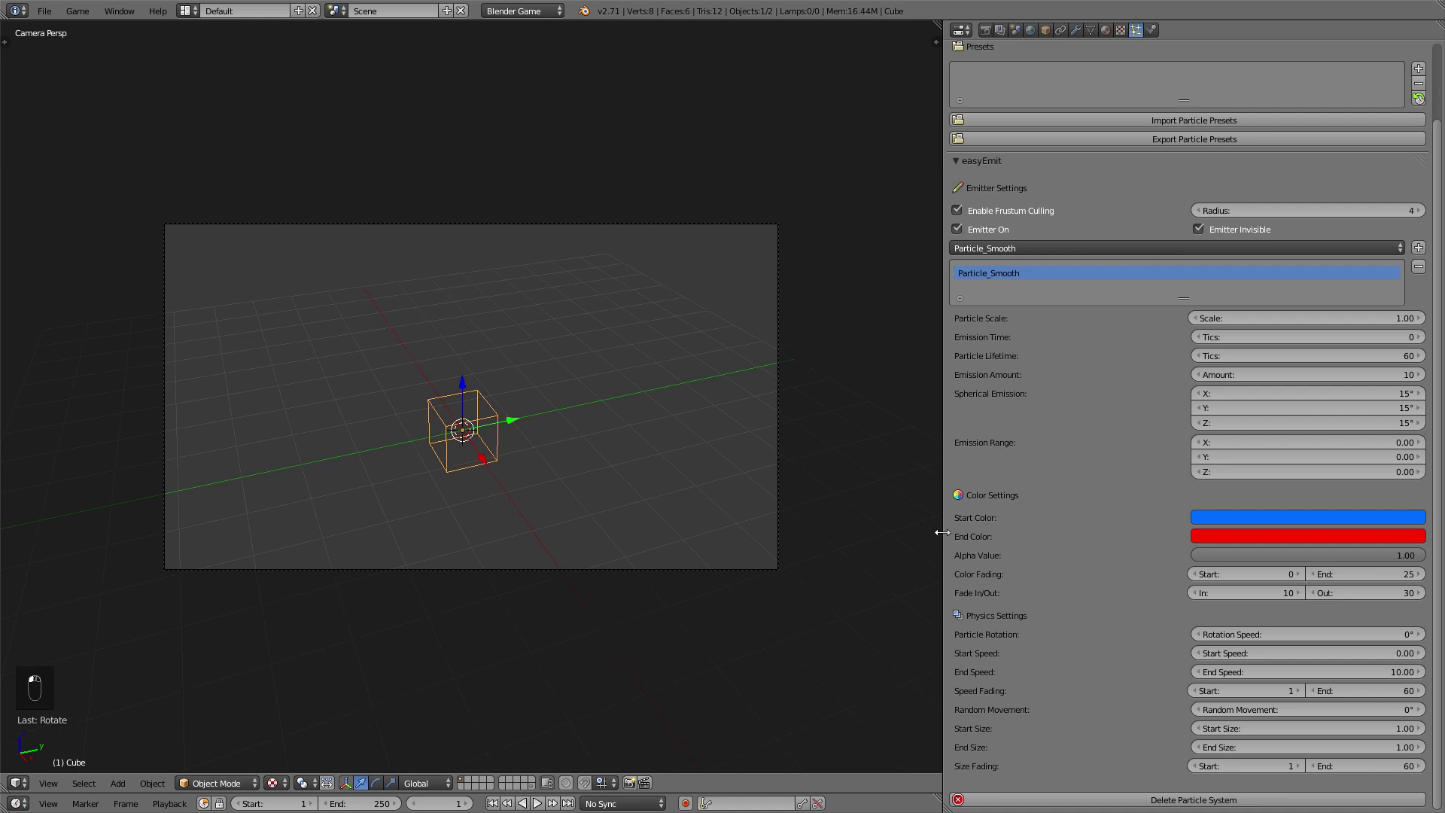
left_click(1325, 632)
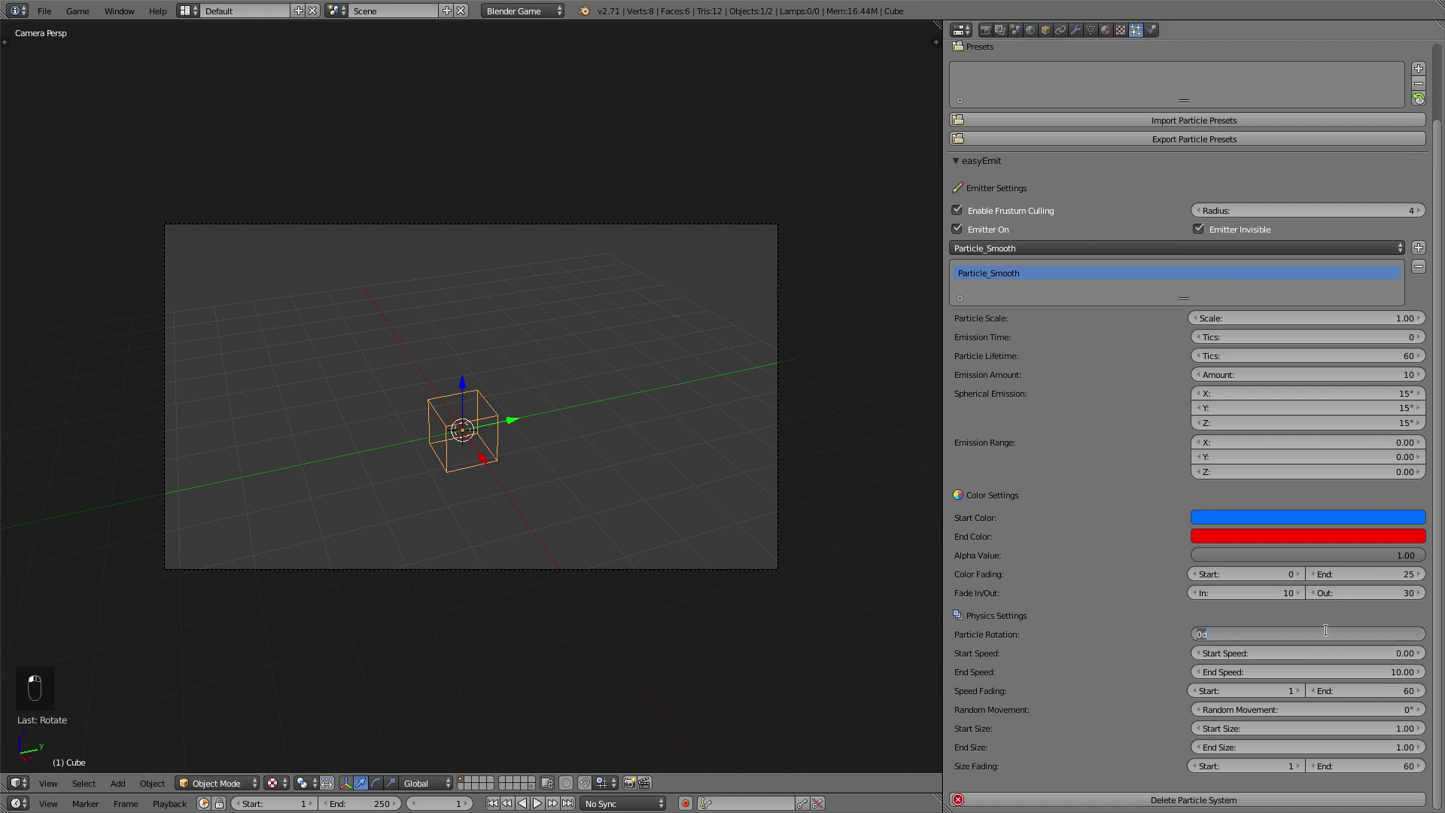
left_click(1419, 268)
left_click(1359, 248)
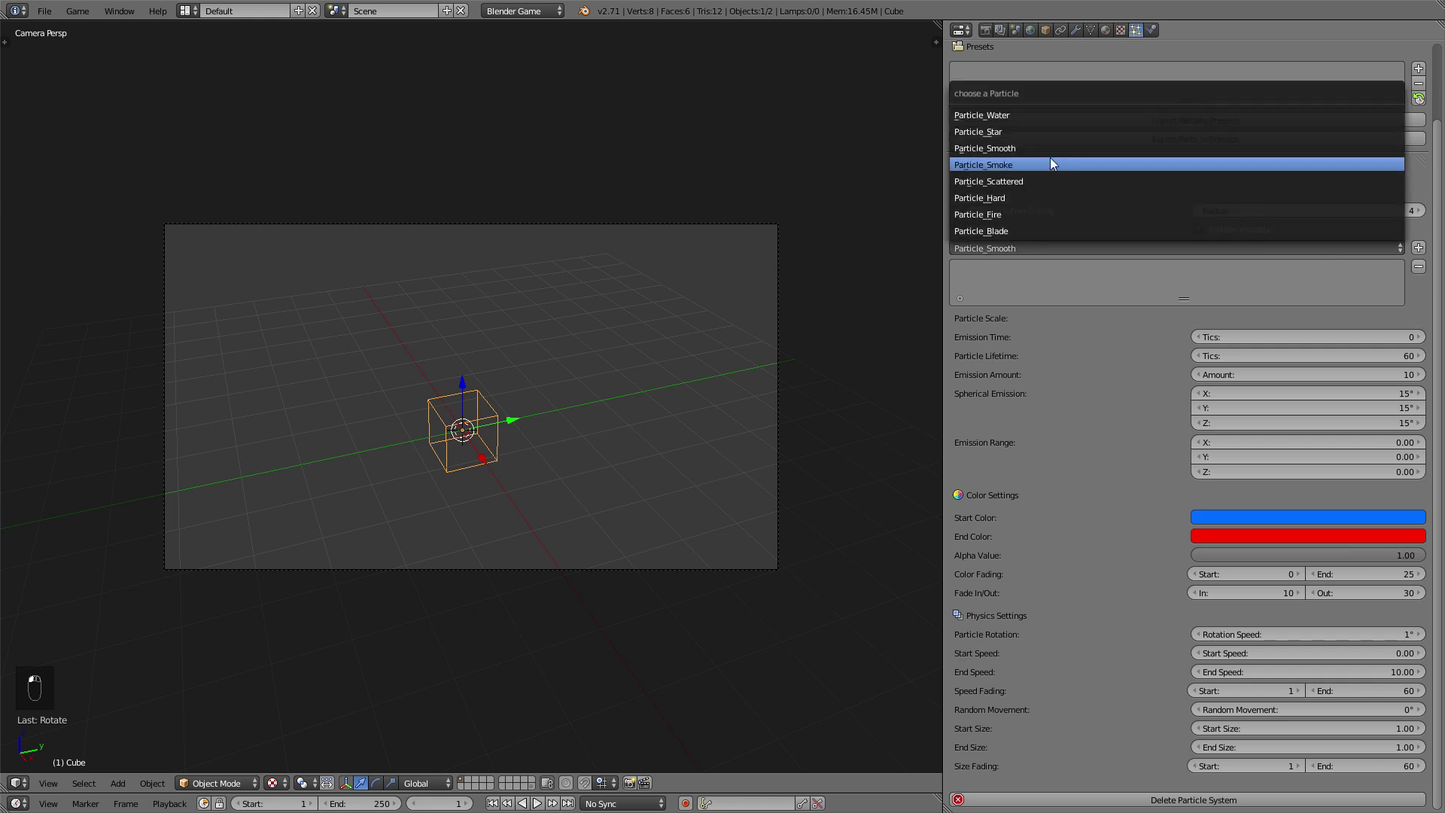
left_click(1010, 134)
left_click(1419, 247)
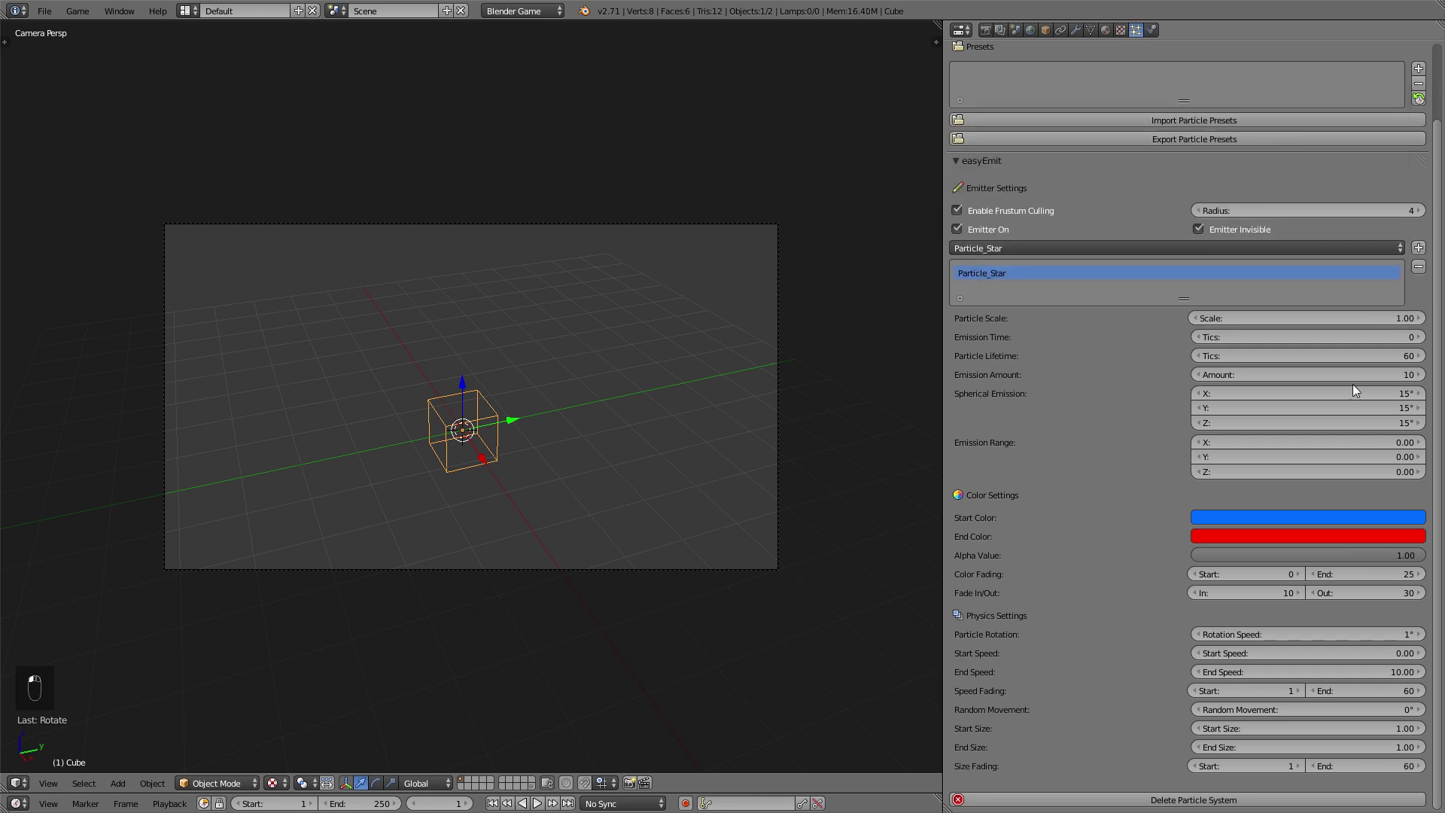
Set Particle_Star's lifetime to 120 tics and its emission amount to 2, and test-run the game.
left_click(1299, 354)
left_click(1293, 372)
type("2")
key("Return")
key("p")
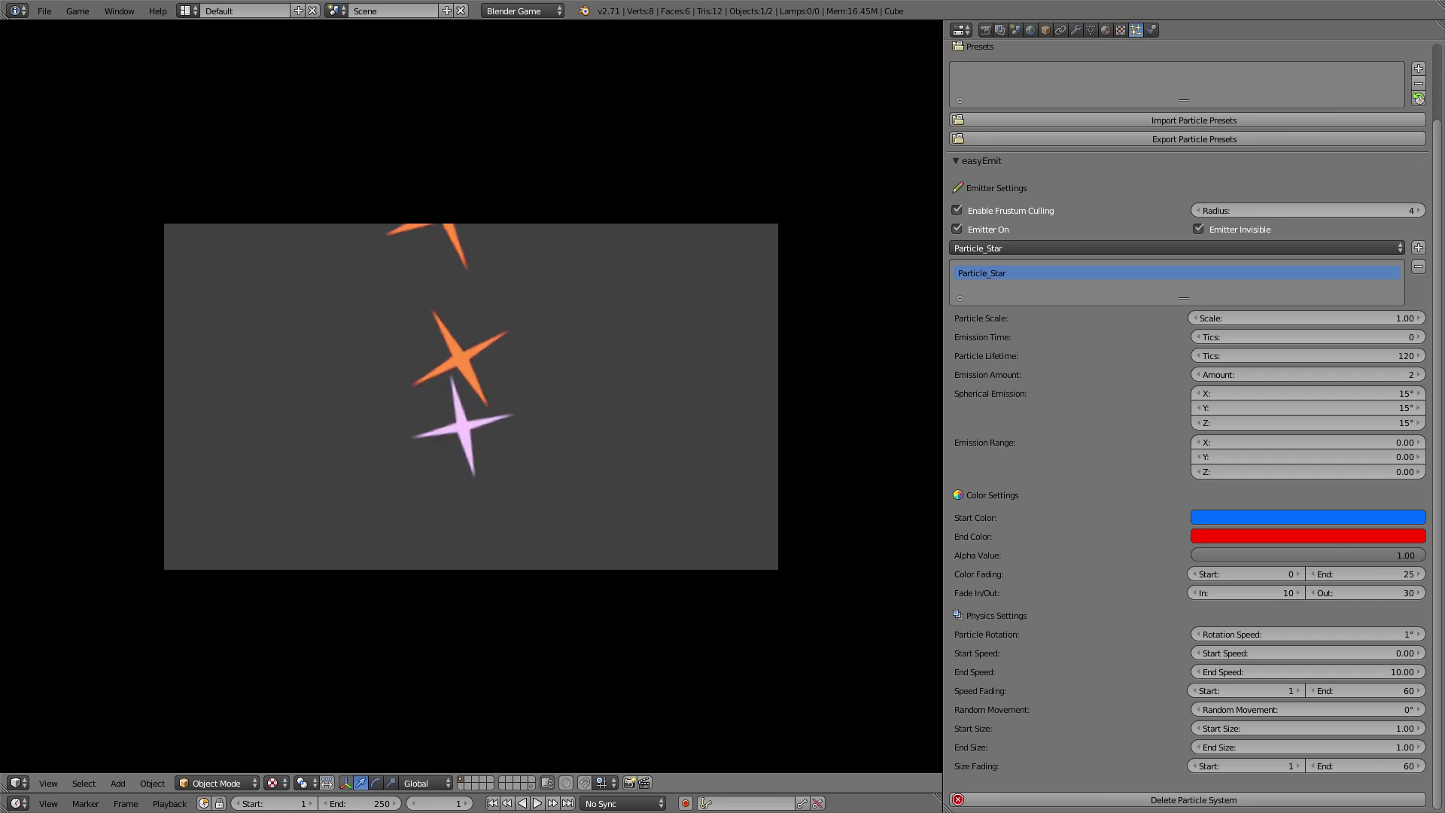
key("Escape")
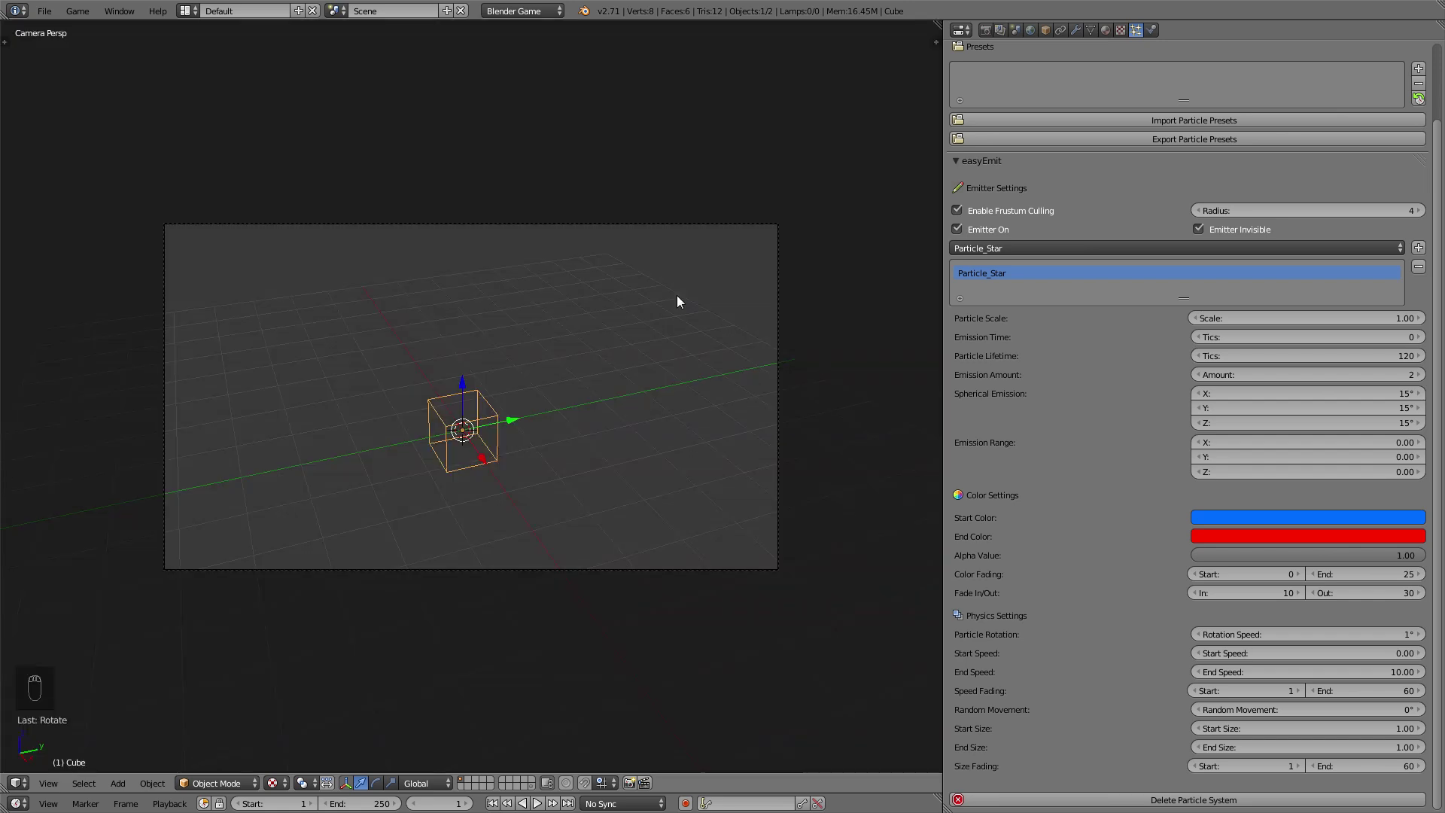
Set the particle rotation speed to 0° and test-run the game.
left_click(1294, 631)
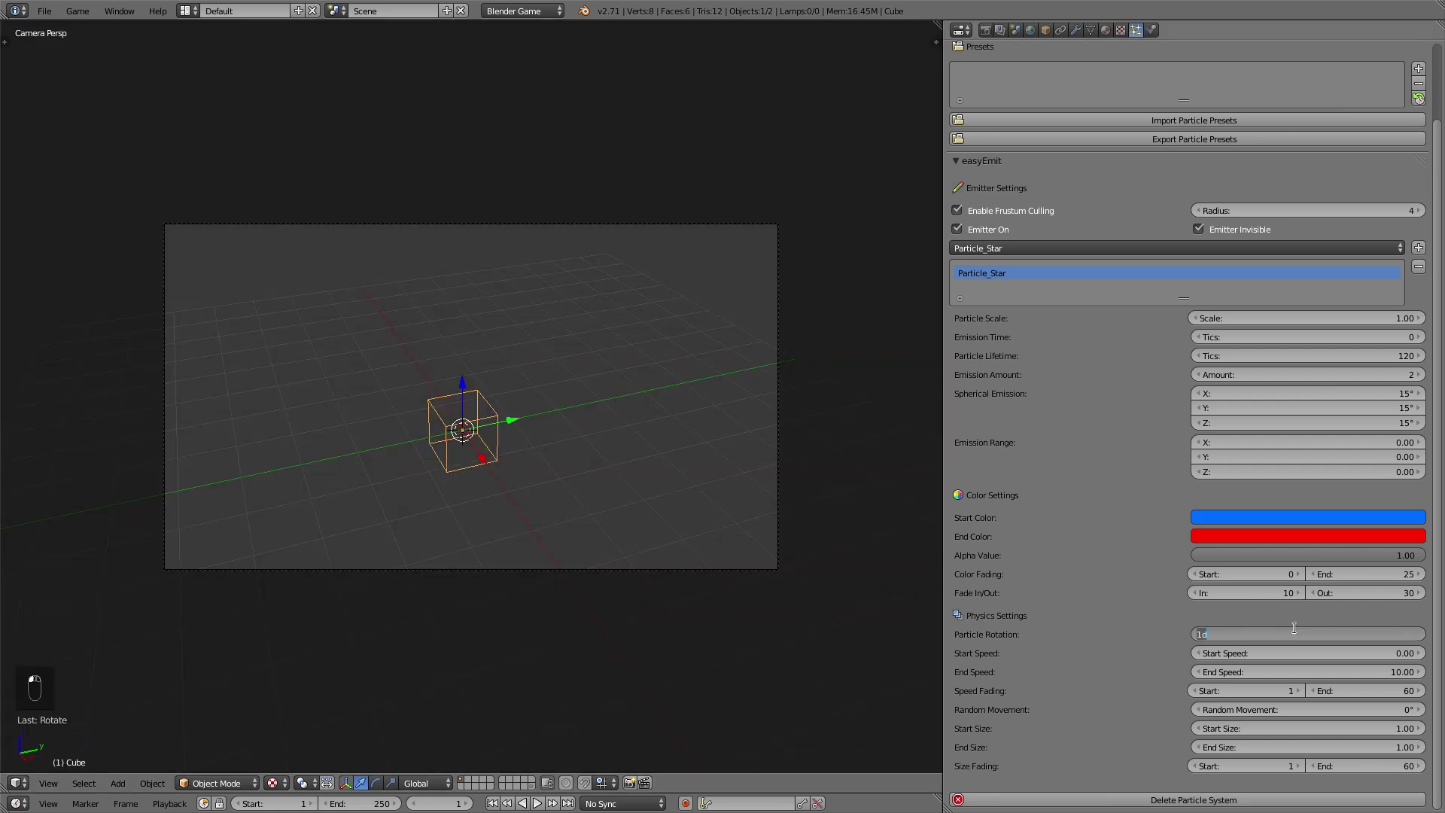
key("p")
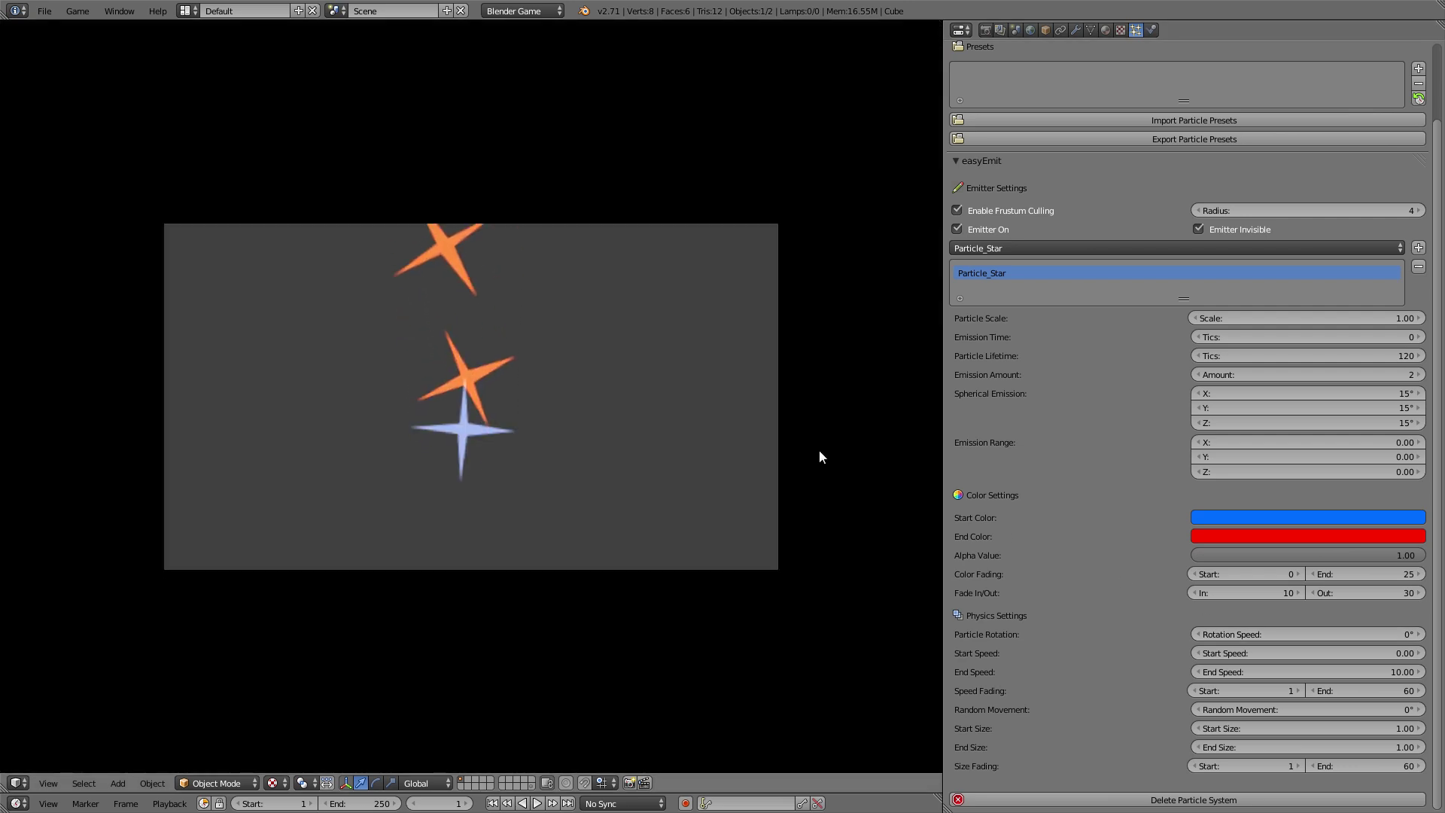
key("Escape")
Set the particles' end speed to 2.00 and test-run the game.
left_click(1337, 671)
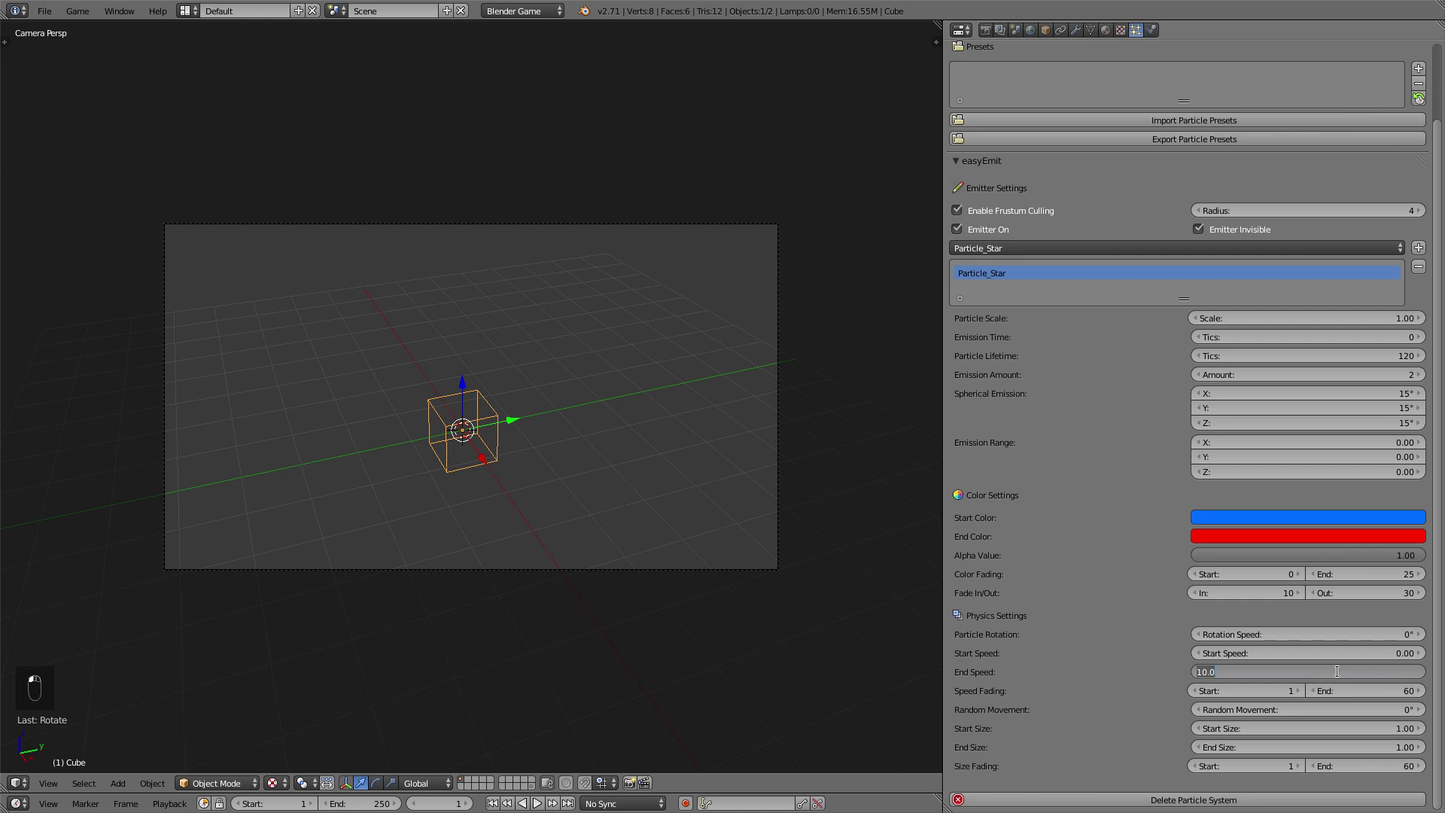
key("Return")
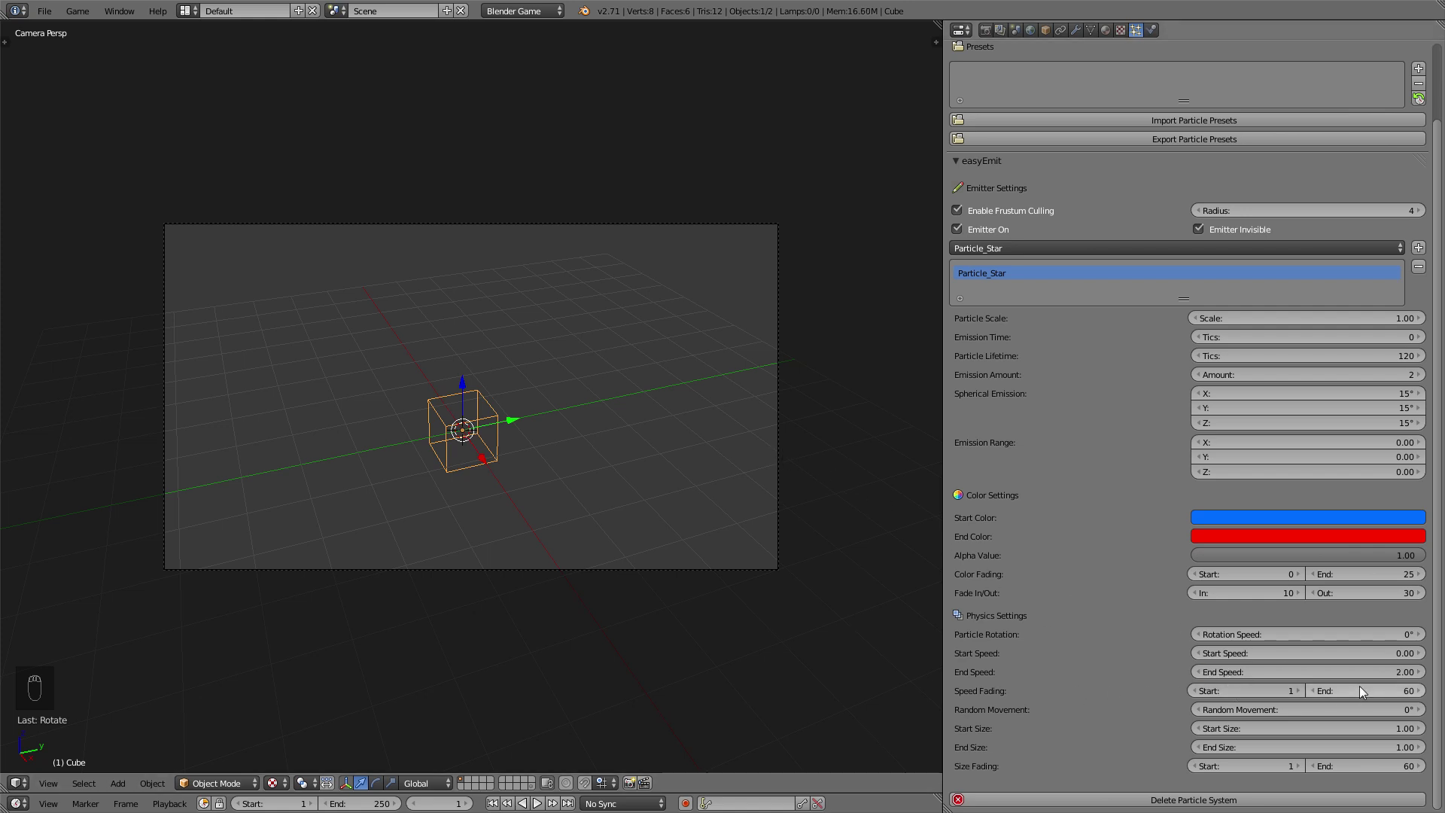
key("p")
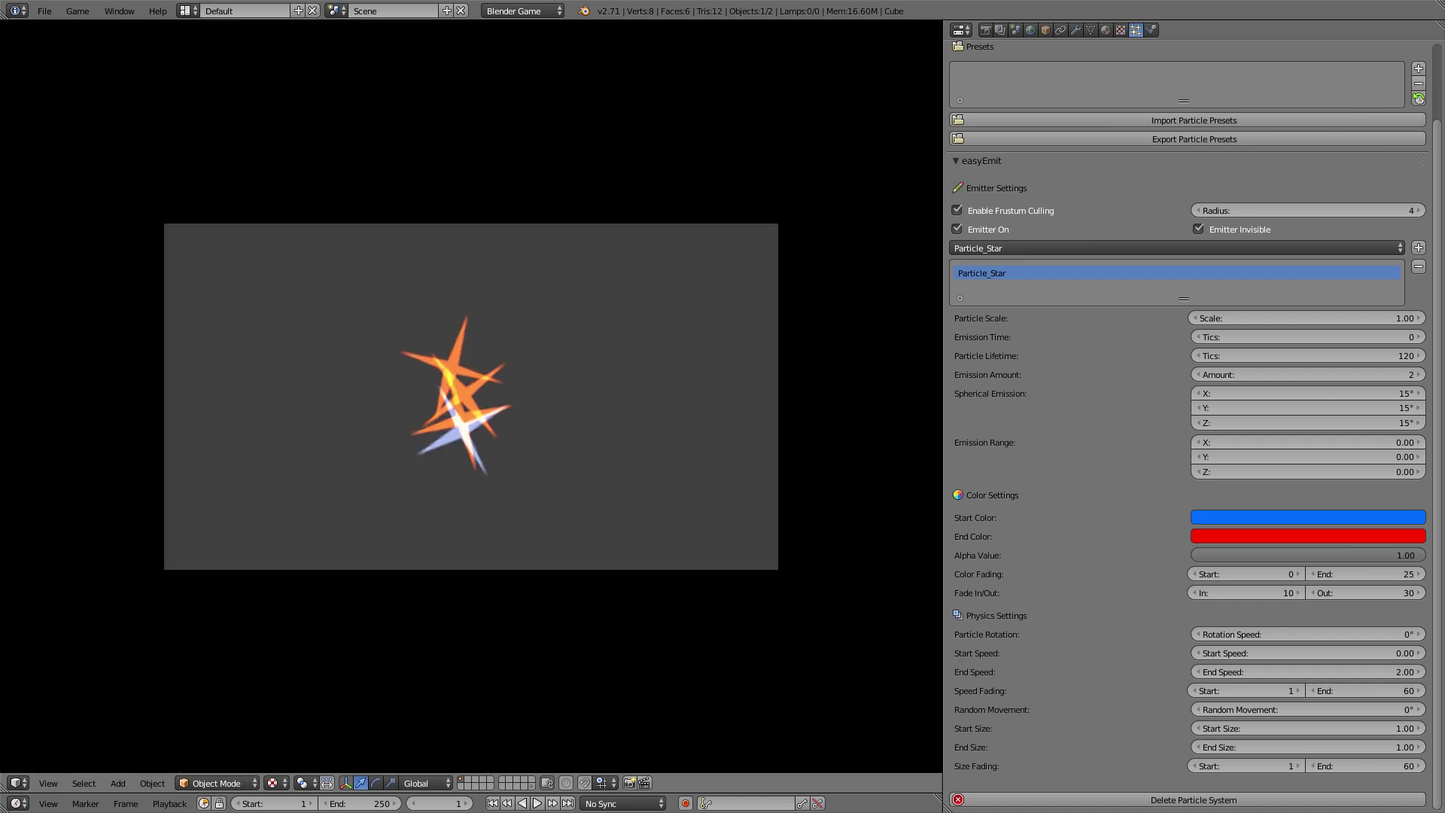
key("Escape")
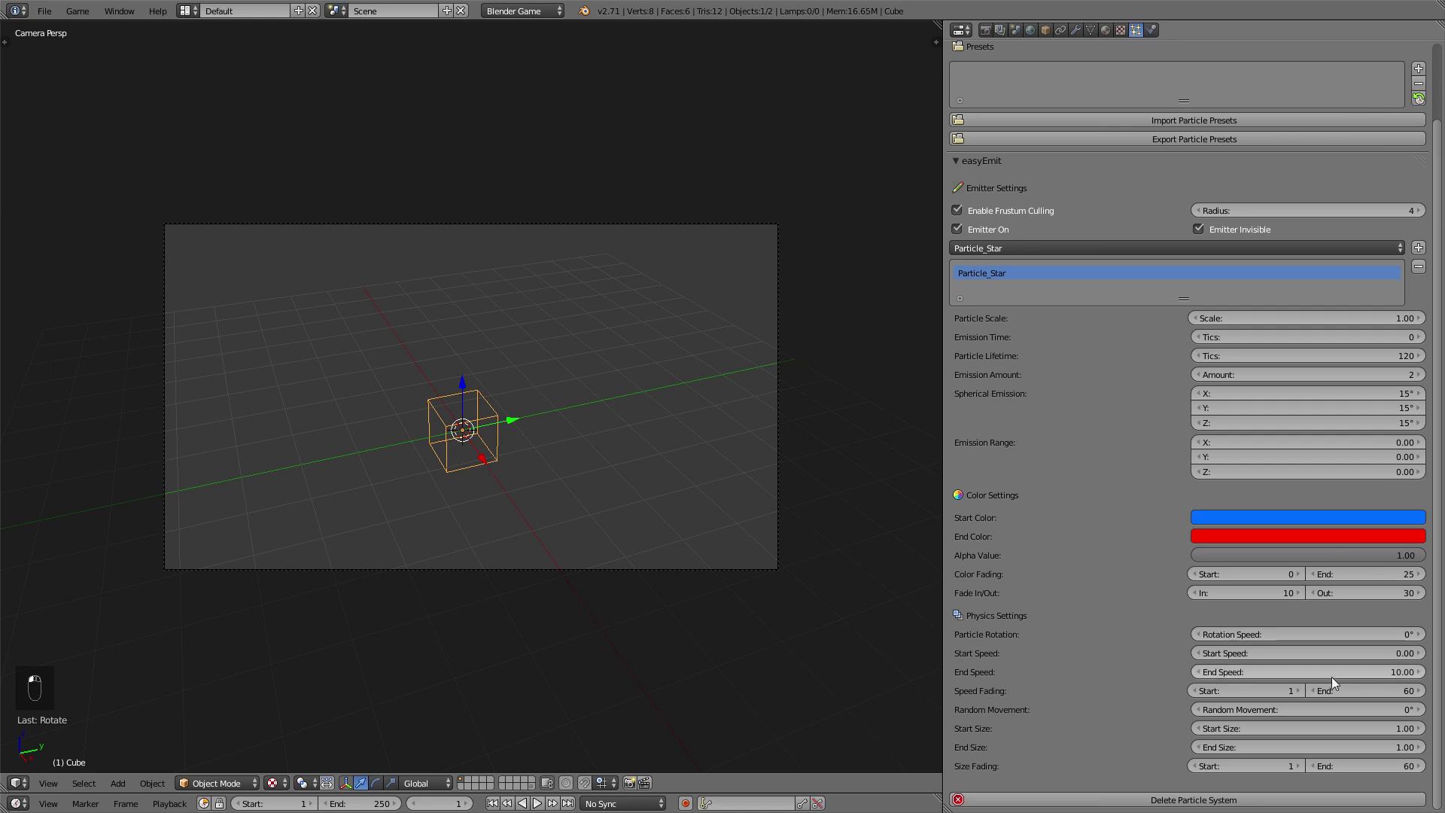
Test-run the game with an end speed of 10.00 and the speed fading end at 25, and undo both changes.
key("Tab")
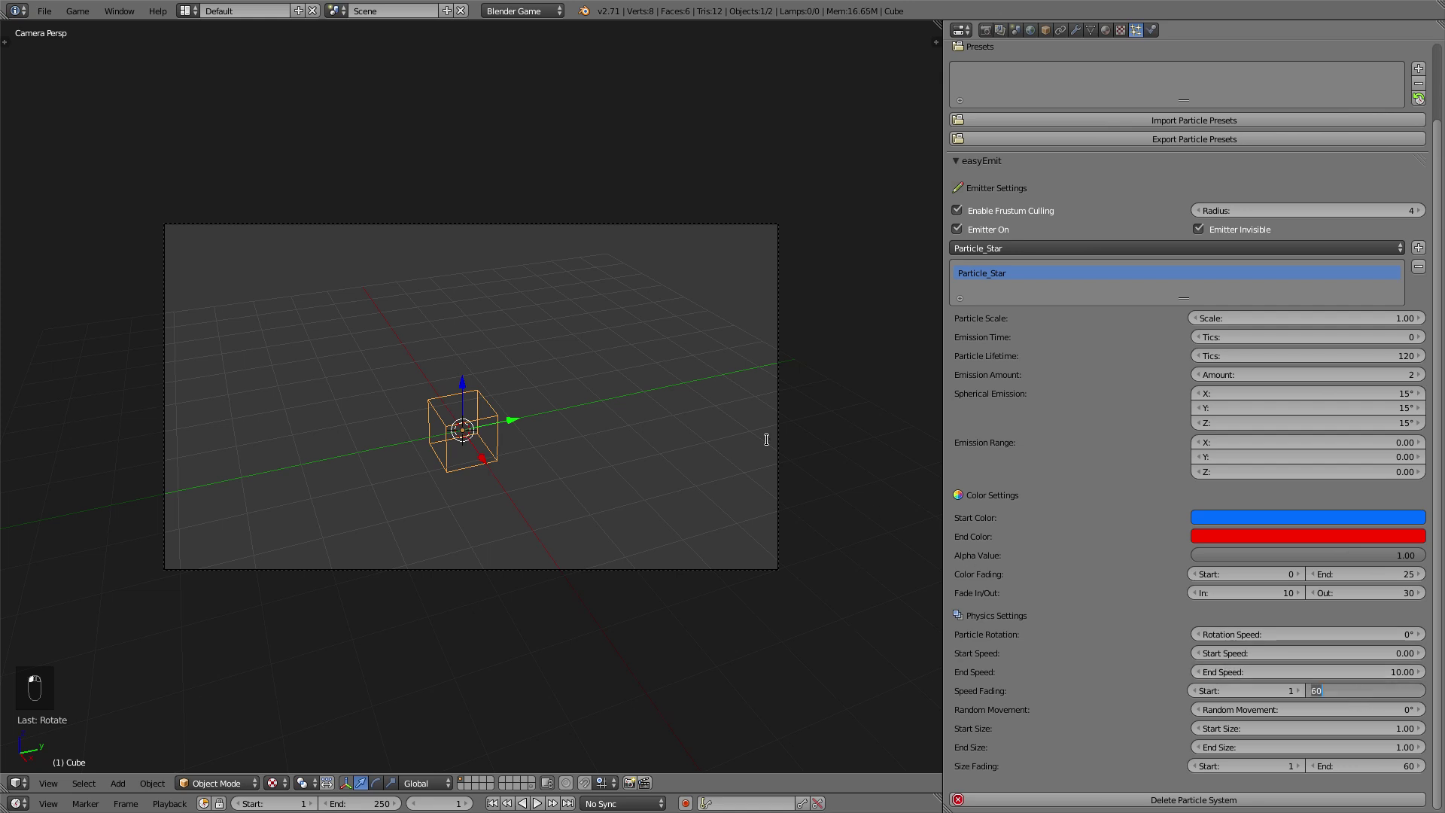
type("25")
key("Return")
key("p")
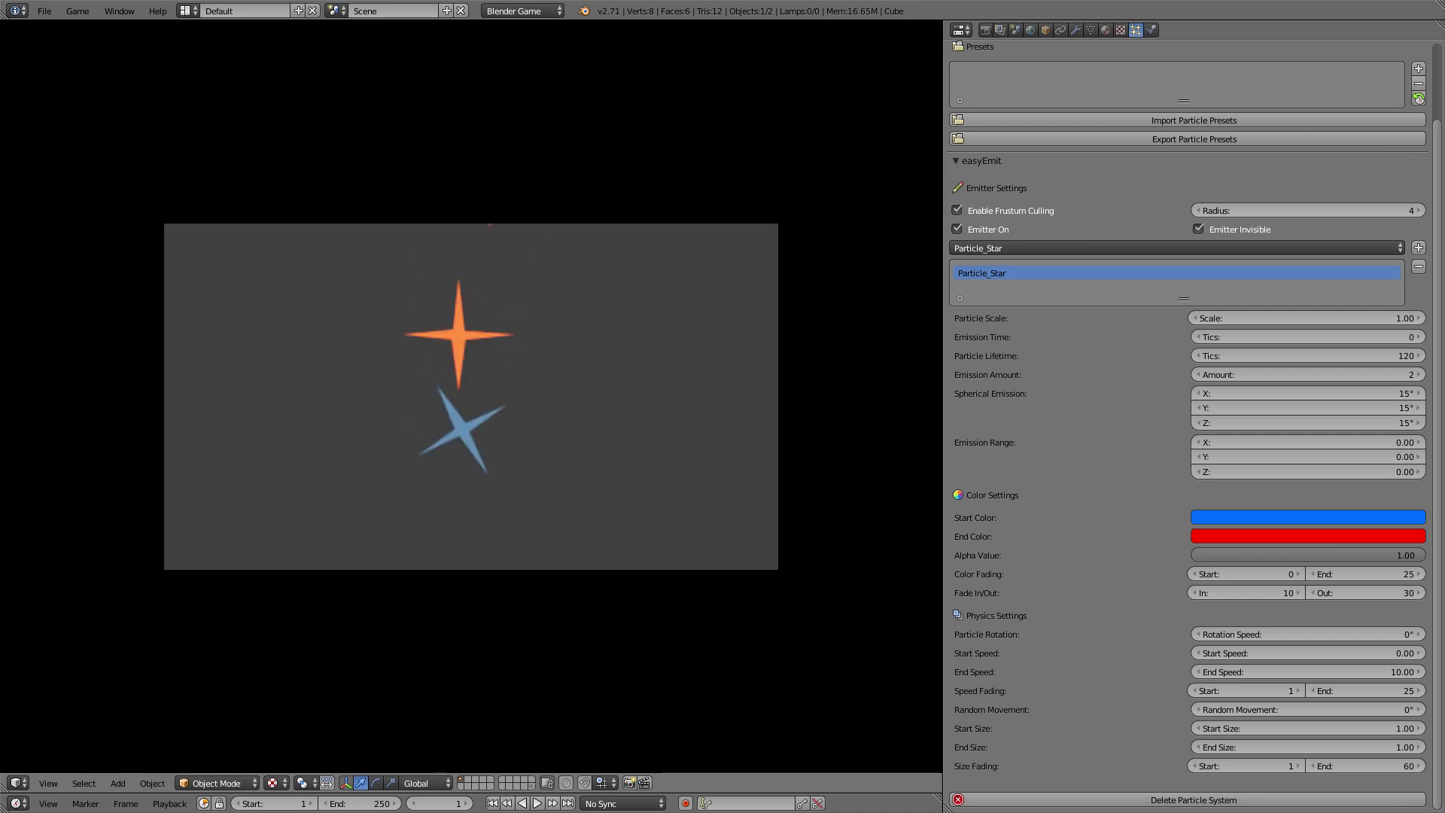
key("Escape")
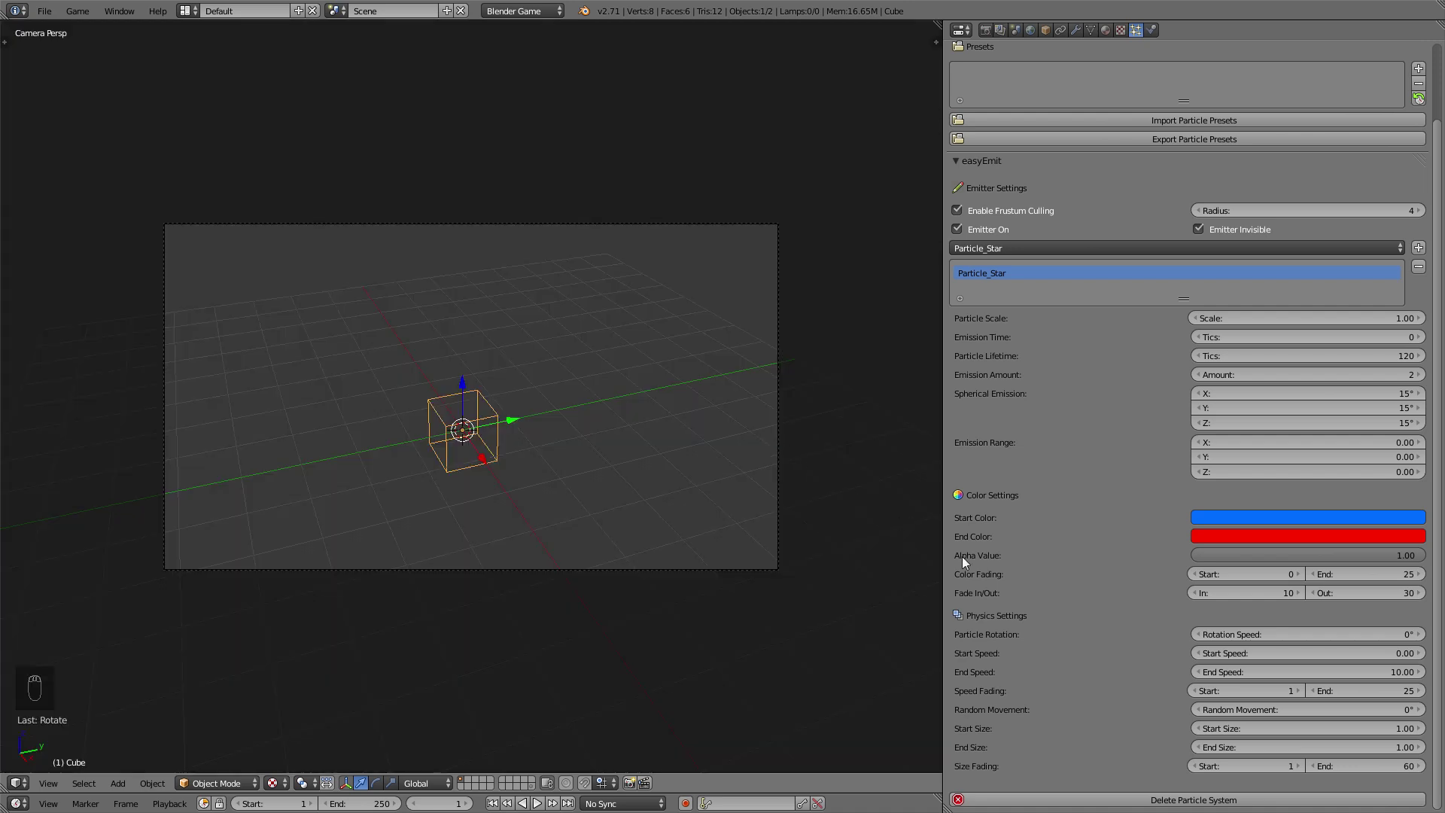
key("ctrl+z")
key("ctrl+z")
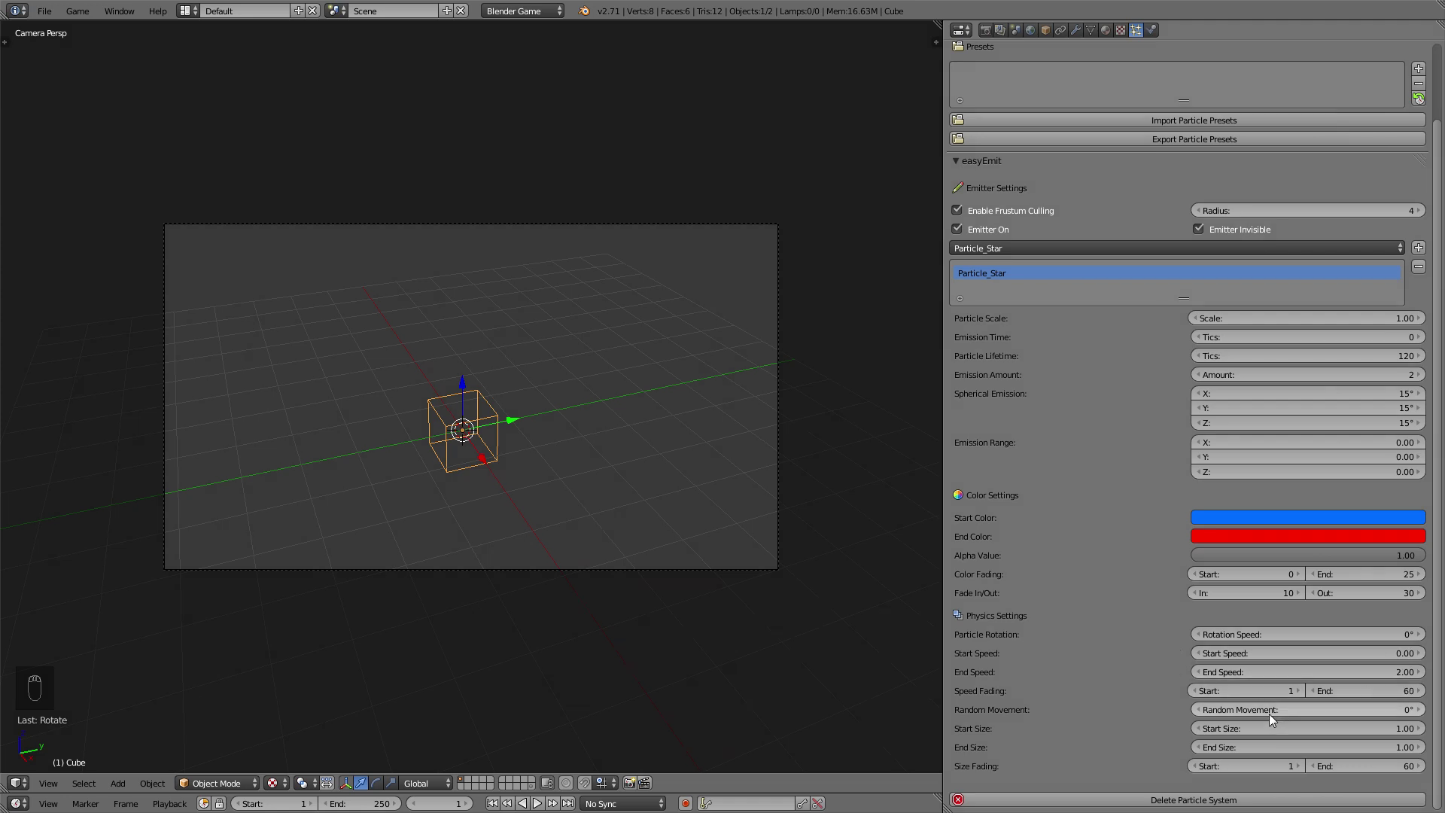
Set the random movement to 5° and test-run the game.
left_click_drag(1271, 712, 1281, 711)
key("p")
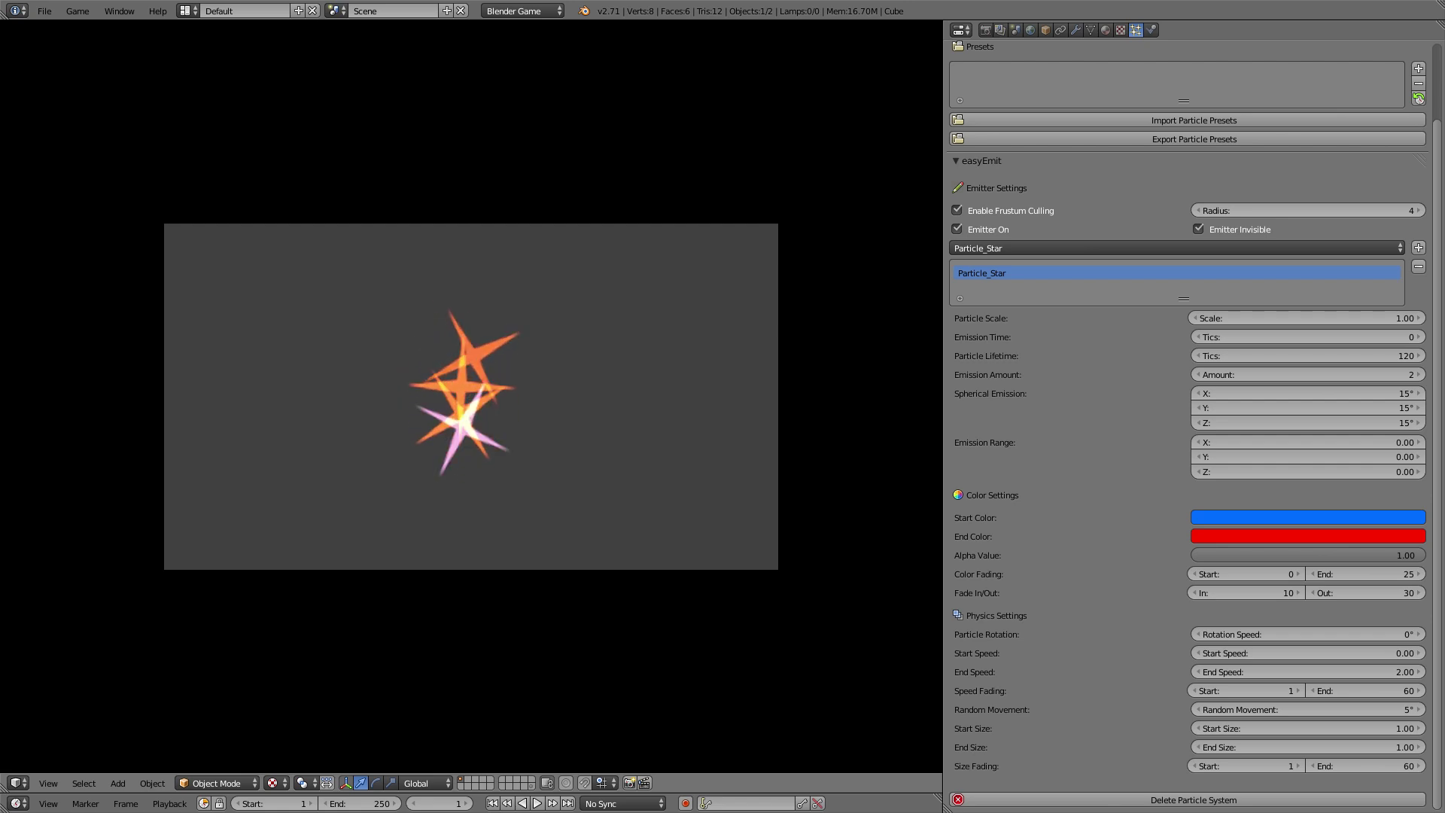
Set the random movement to 120° and test-run the game.
key("Escape")
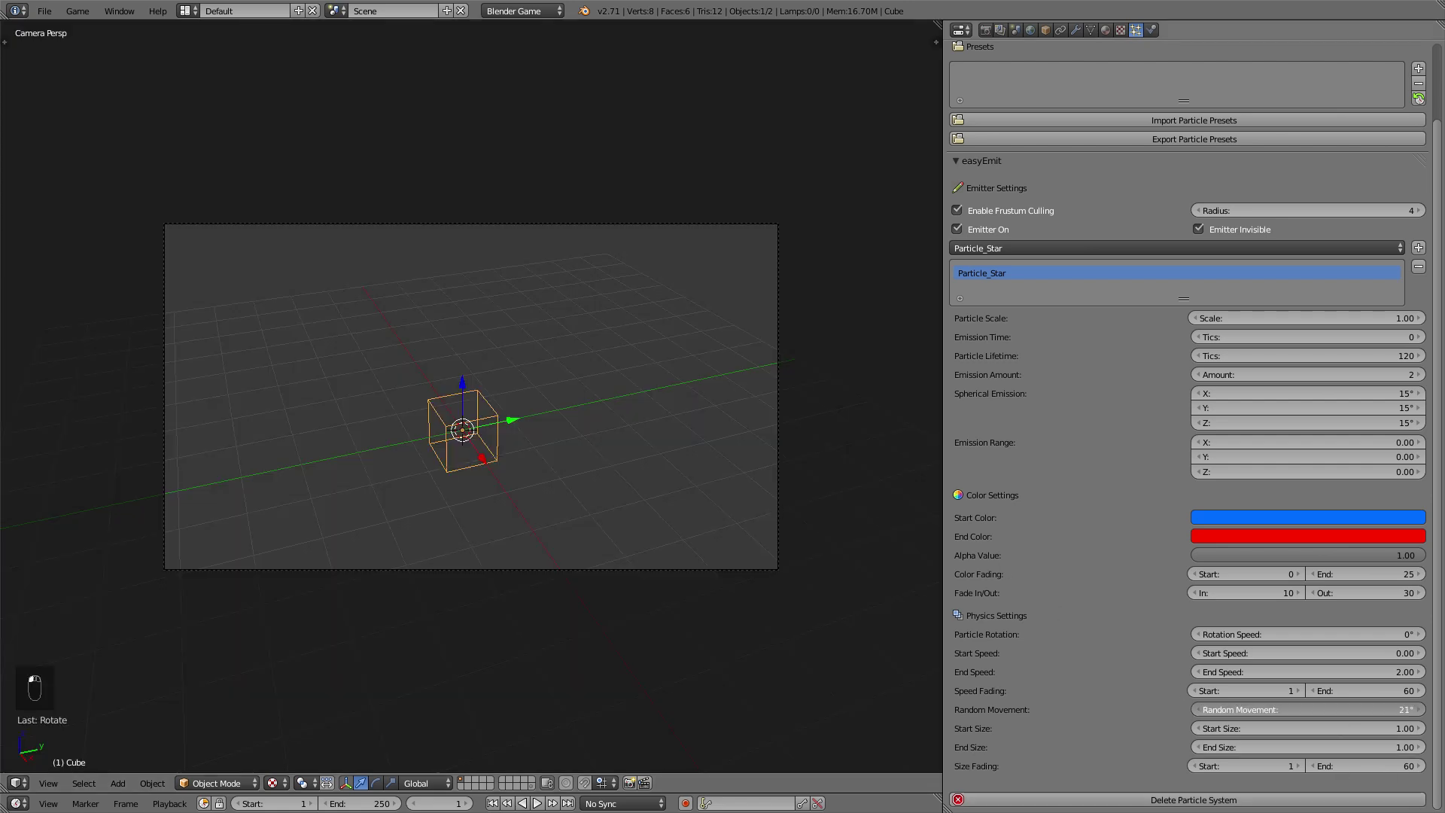
left_click(1309, 708)
type("120")
key("Return")
key("p")
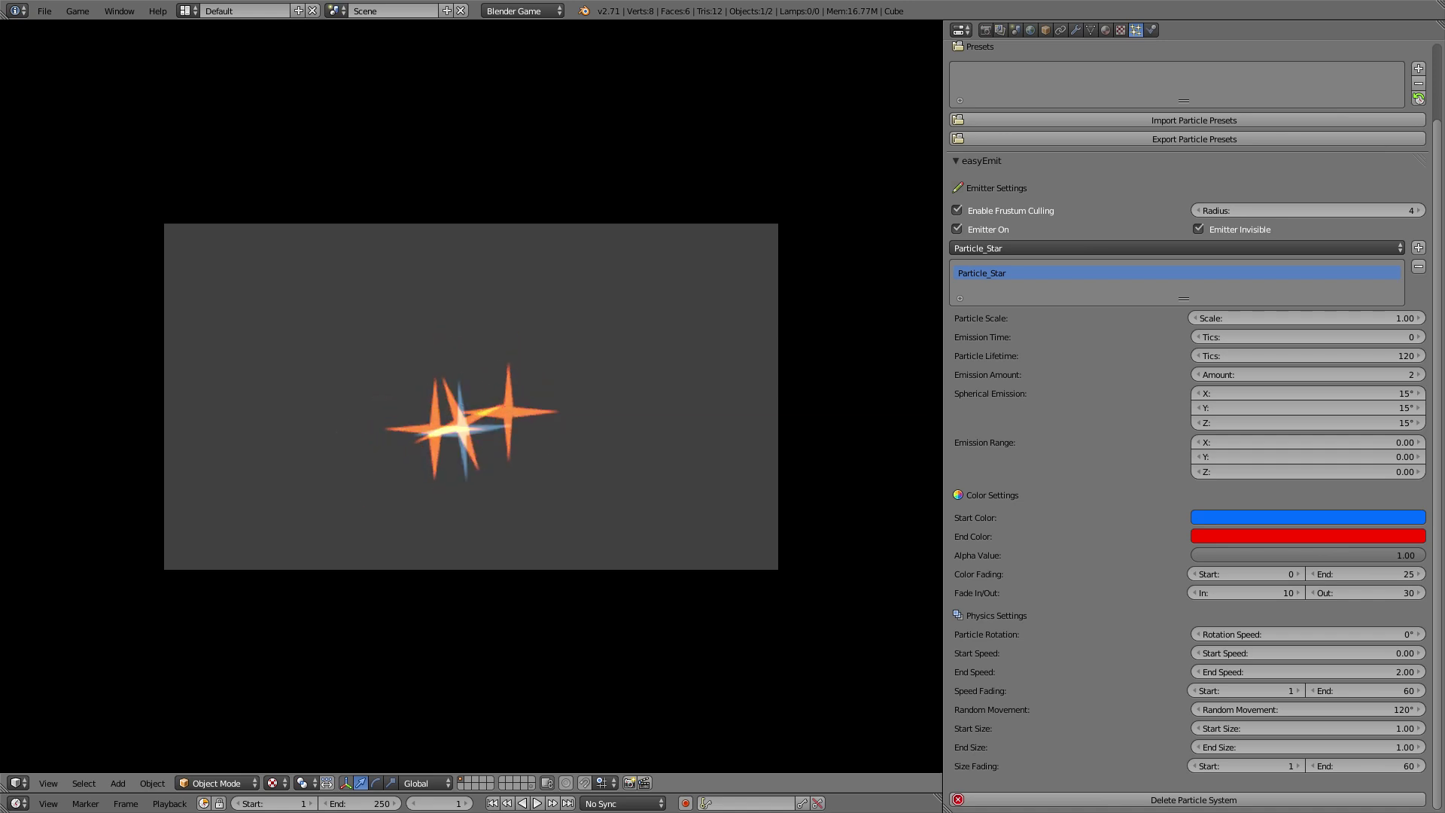
key("Escape")
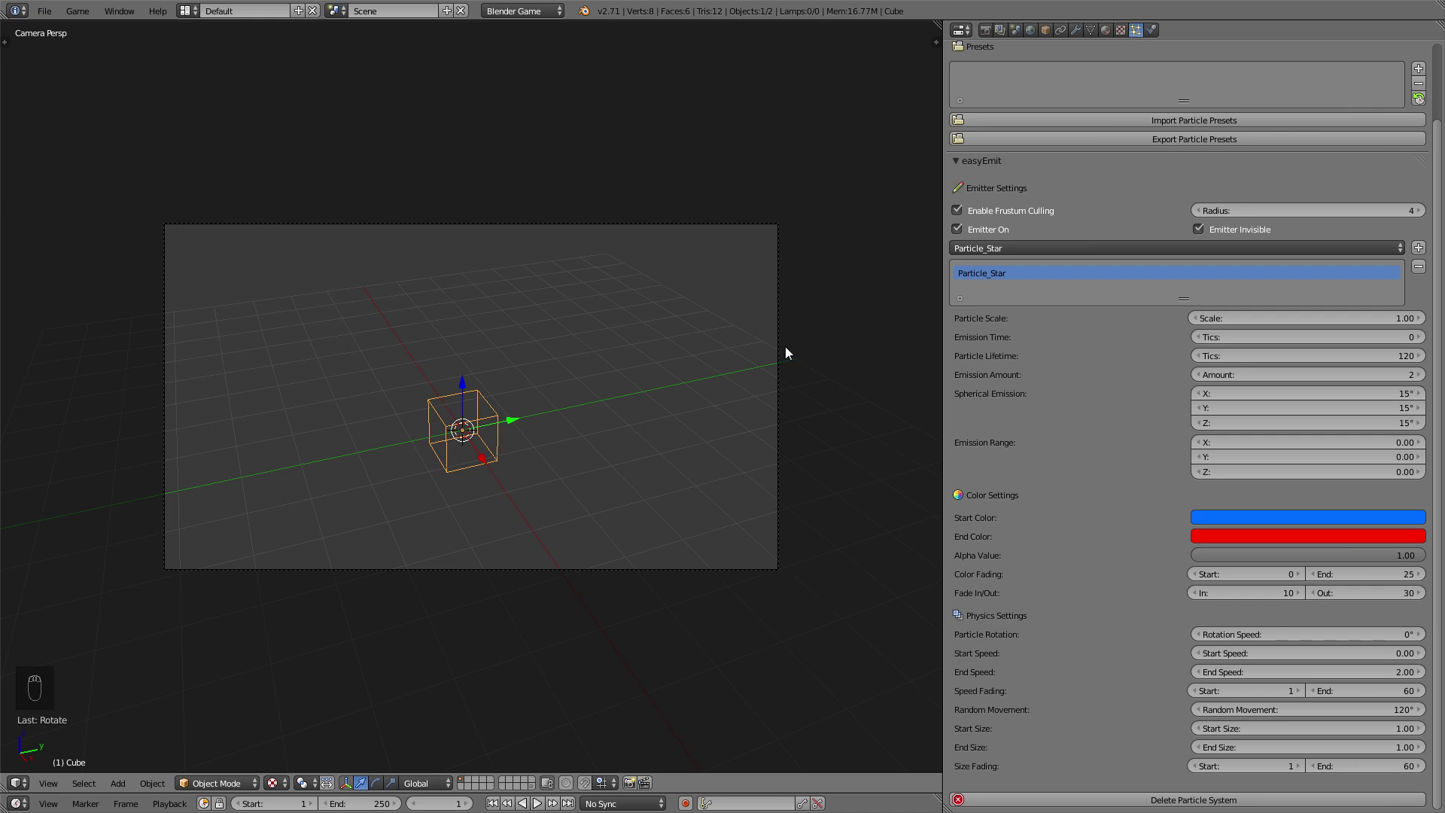
Set the random movement to 0°, the start size to 0.10 and the end size to 2.00, and test-run the game.
left_click(1362, 710)
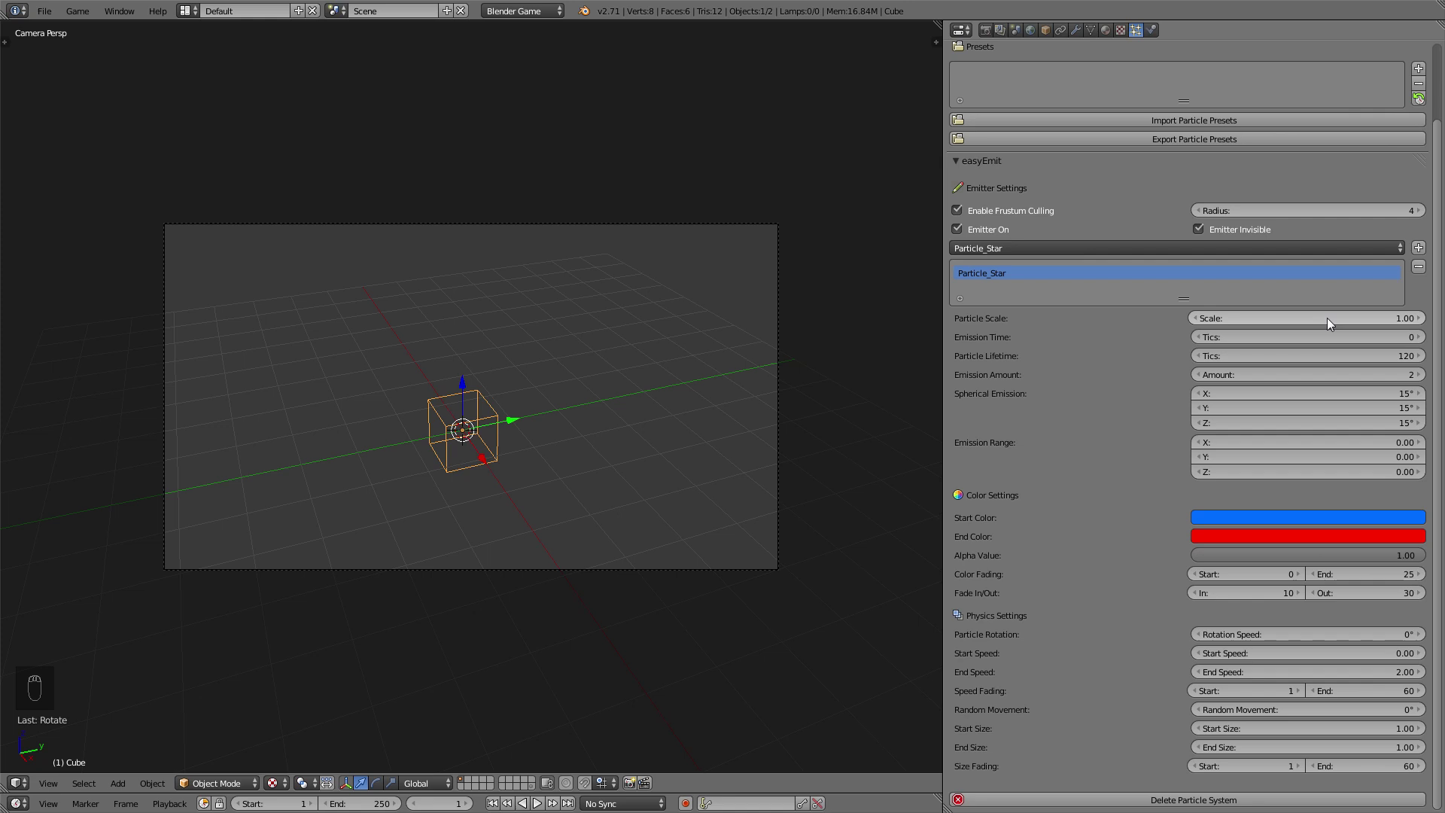
left_click(1333, 725)
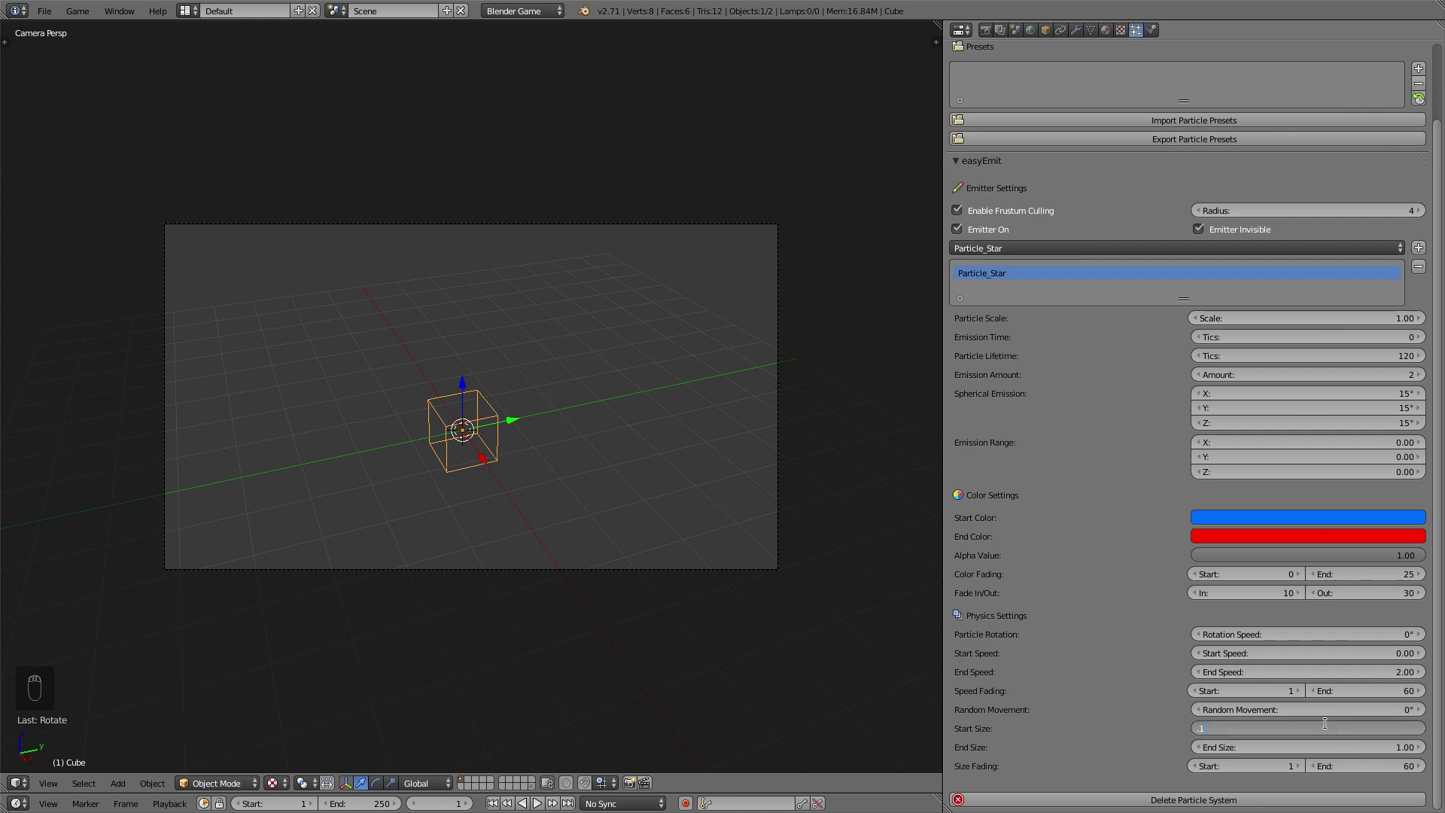
key("Return")
left_click(1355, 748)
type("2")
key("Return")
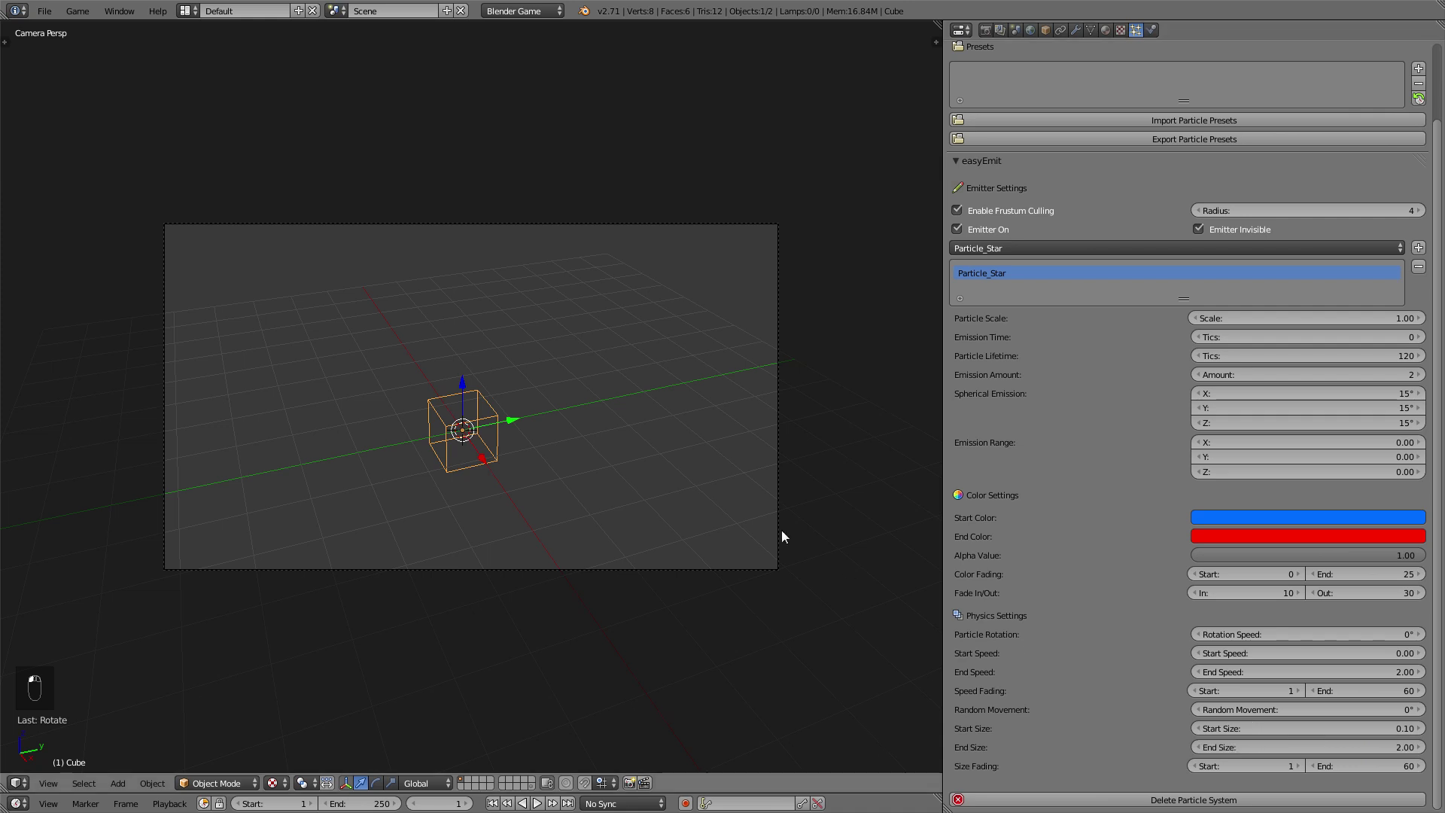
key("p")
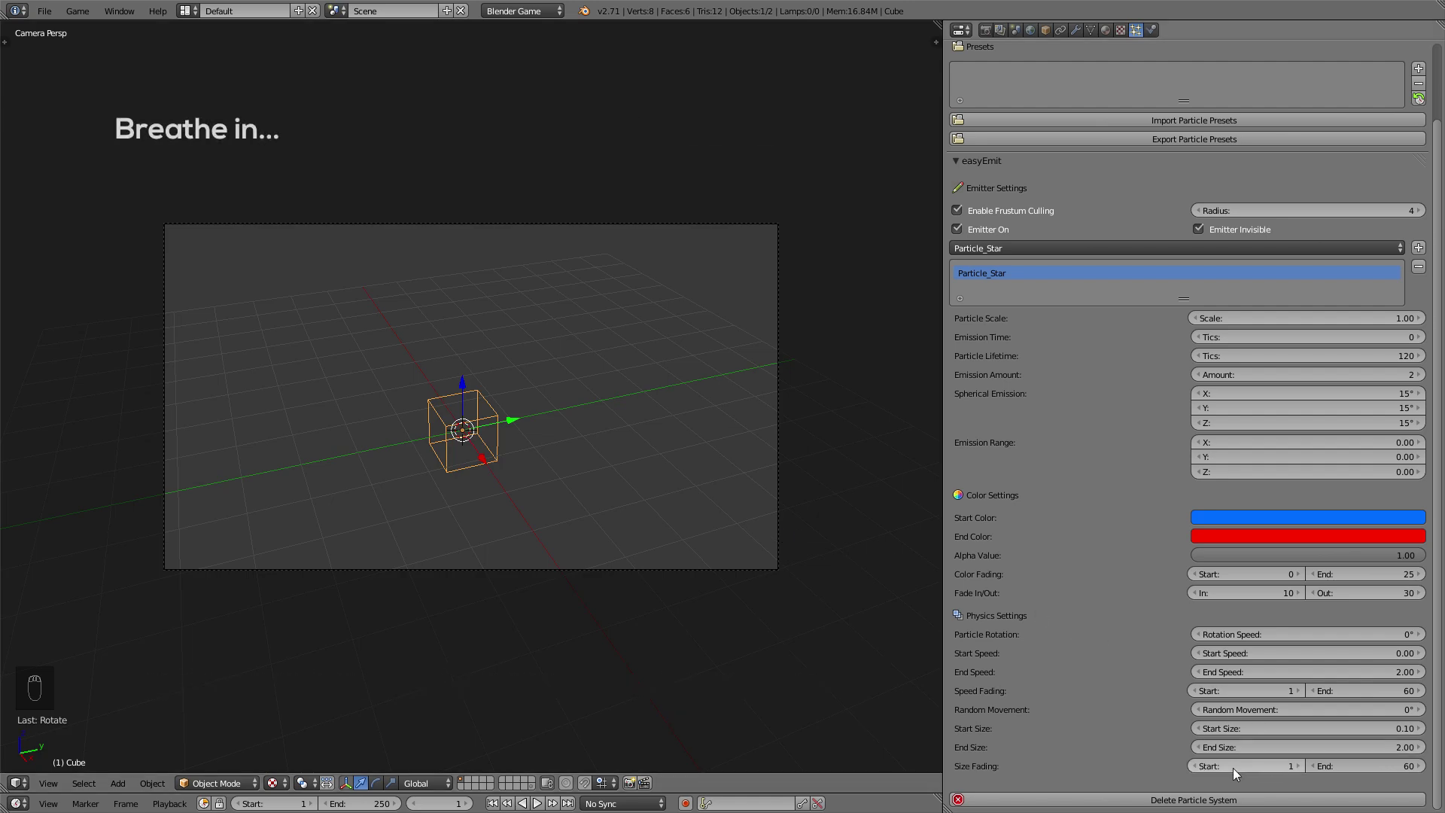
Set the end of the size fading to 10 and test-run the game.
left_click(1346, 766)
type("10")
key("Return")
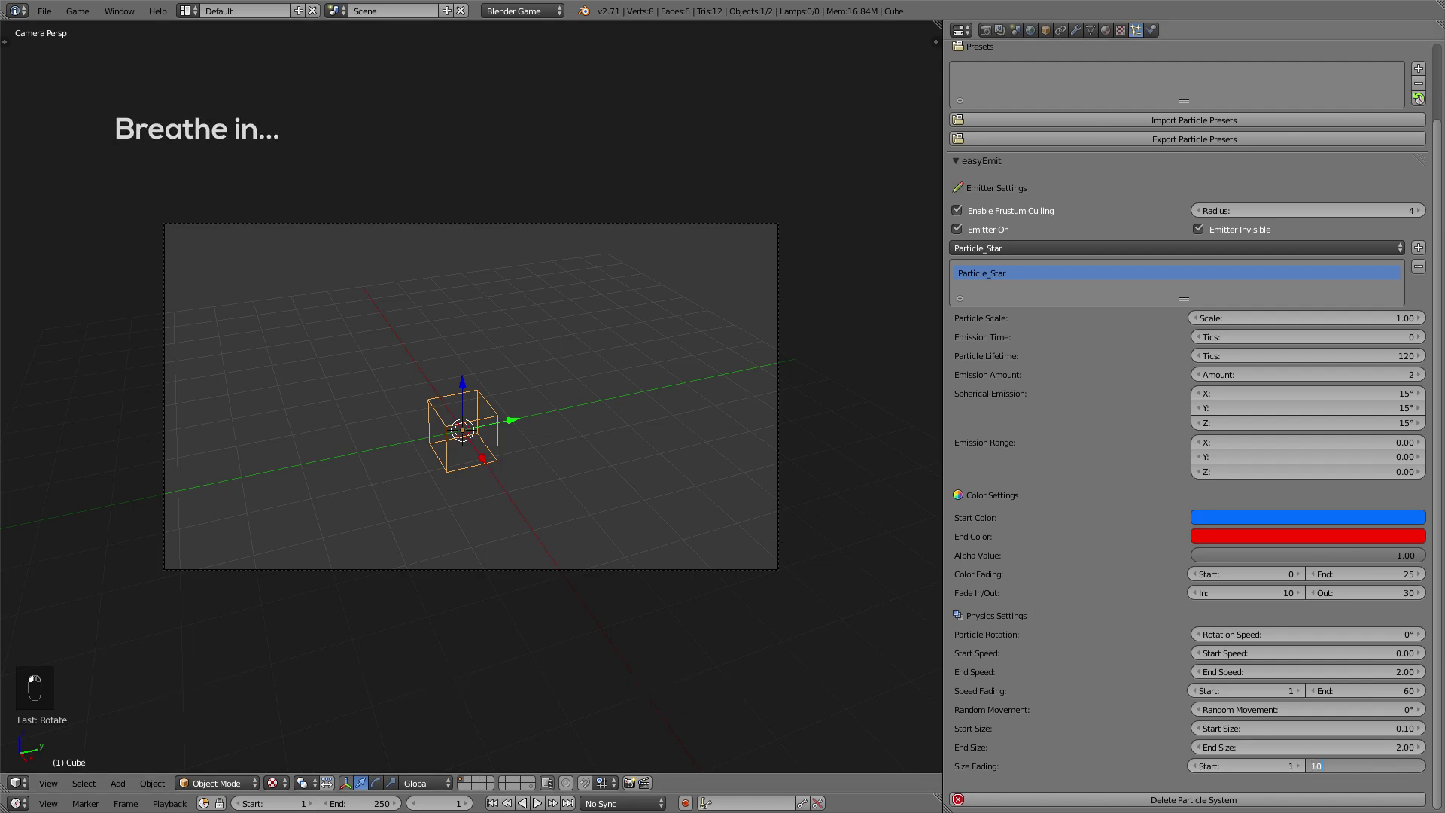
key("p")
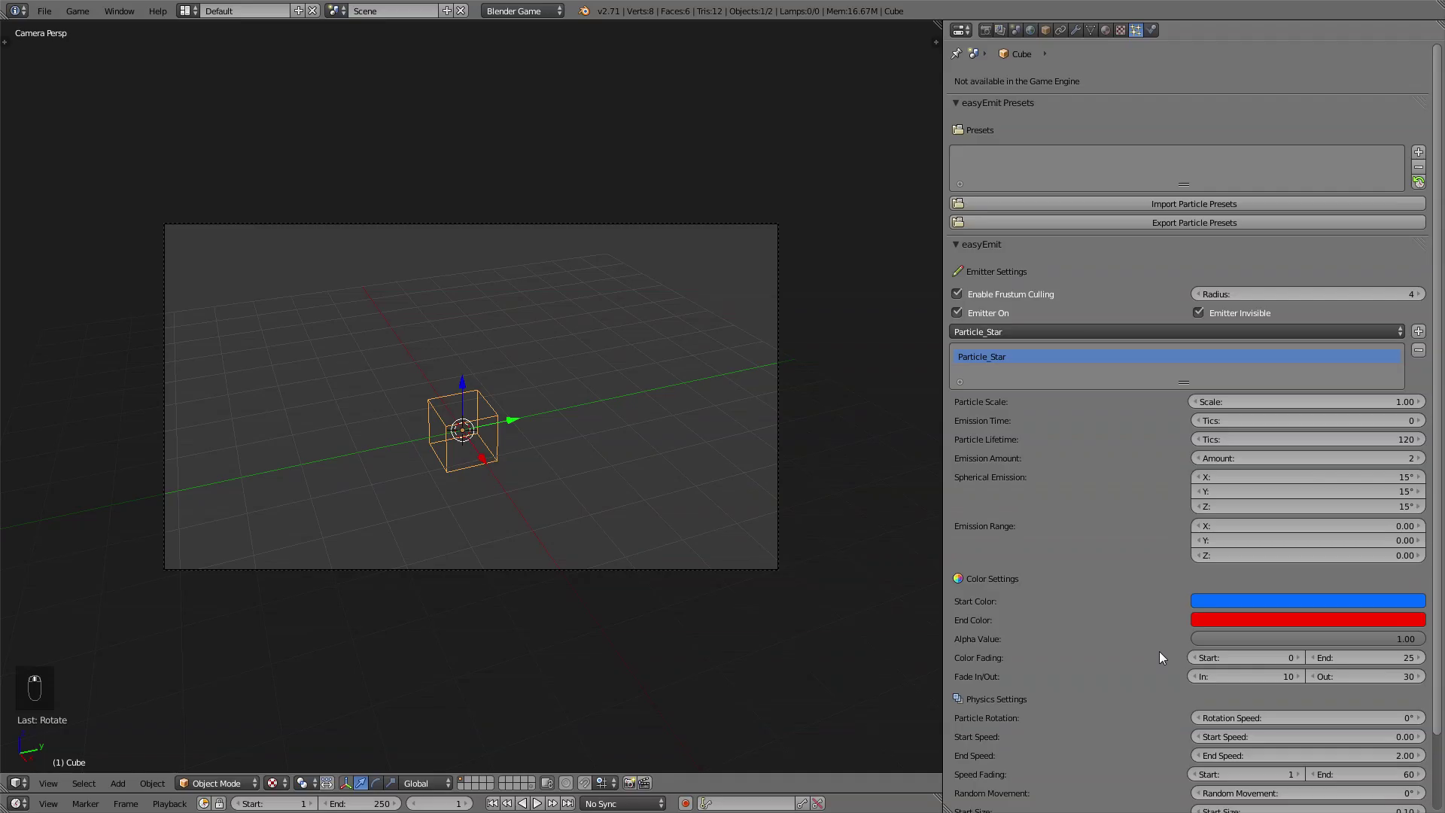
Test-run the game with Emitter Invisible turned off, and turn the option back on.
left_click(1216, 314)
key("p")
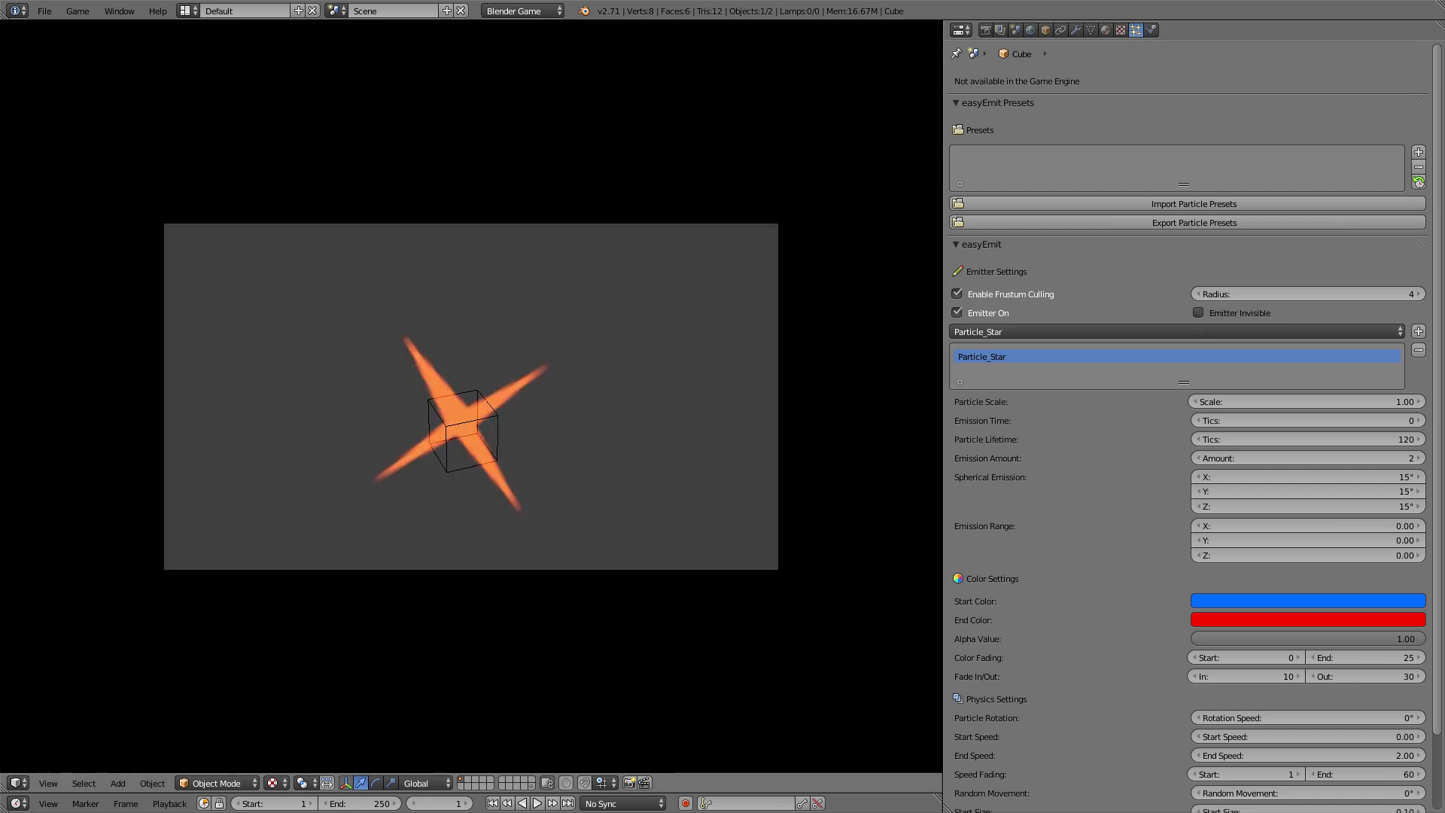
key("Escape")
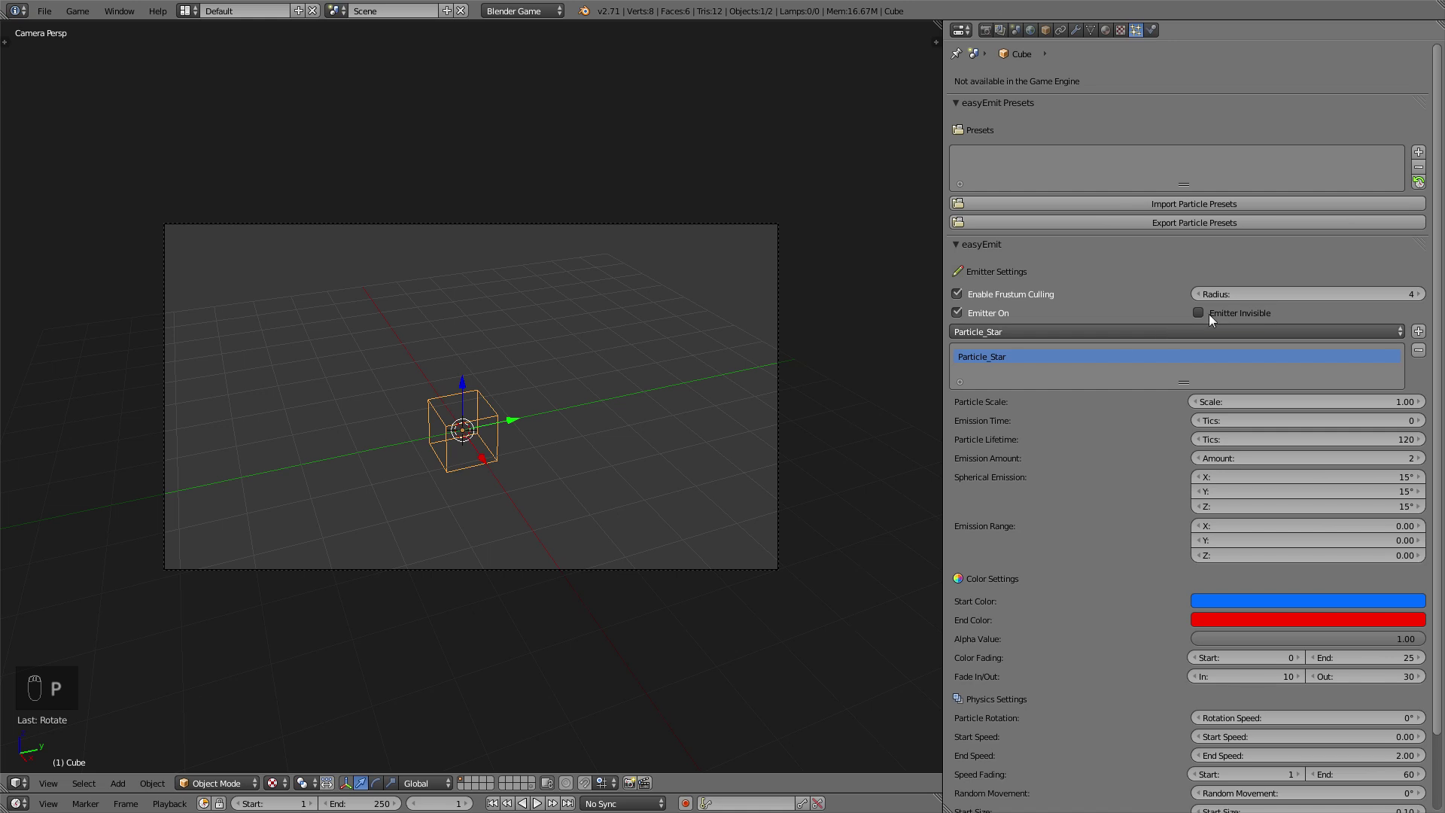
left_click(1215, 313)
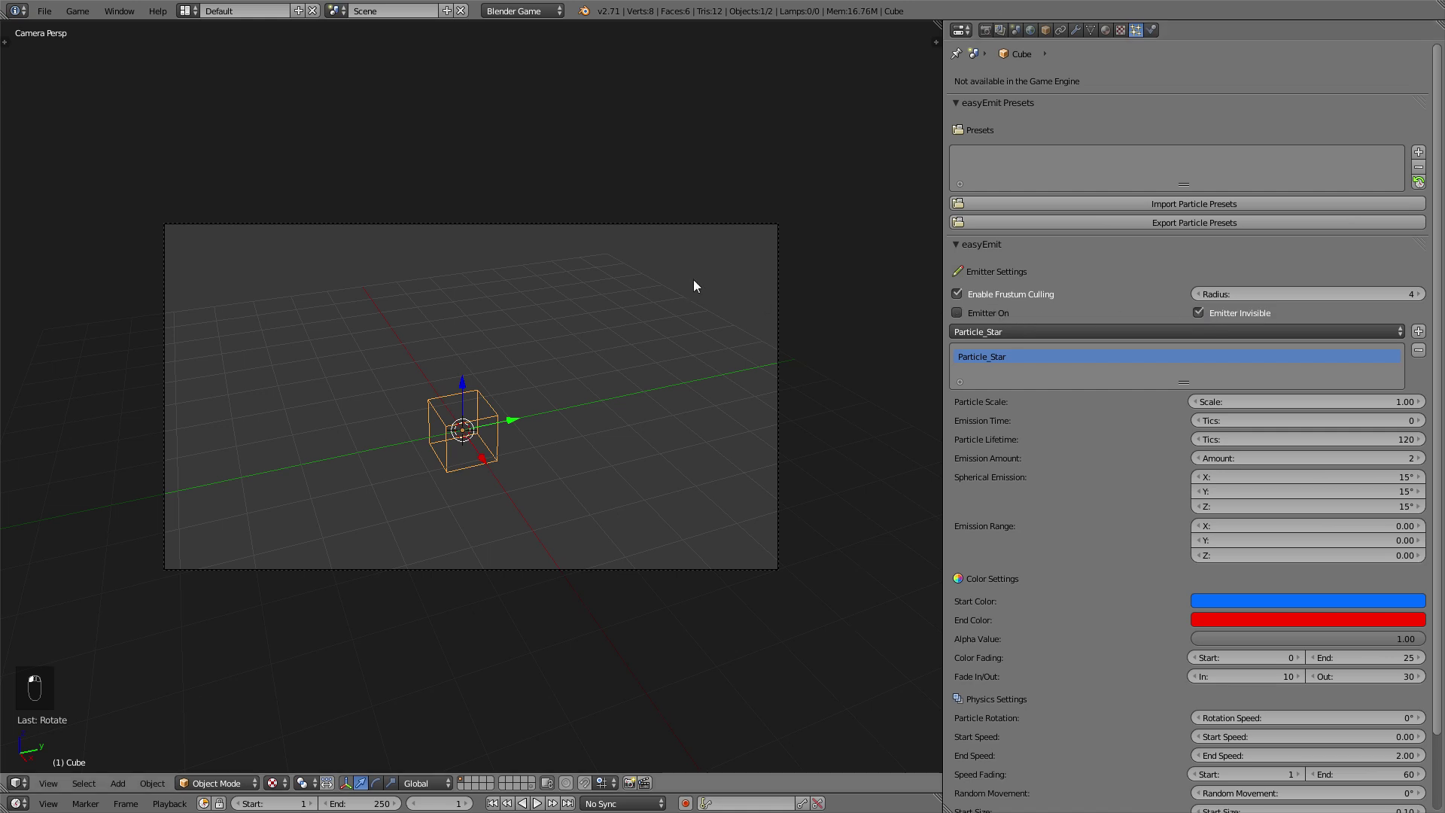
Test-run the game with Emitter On disabled, and enable the option again.
key("p")
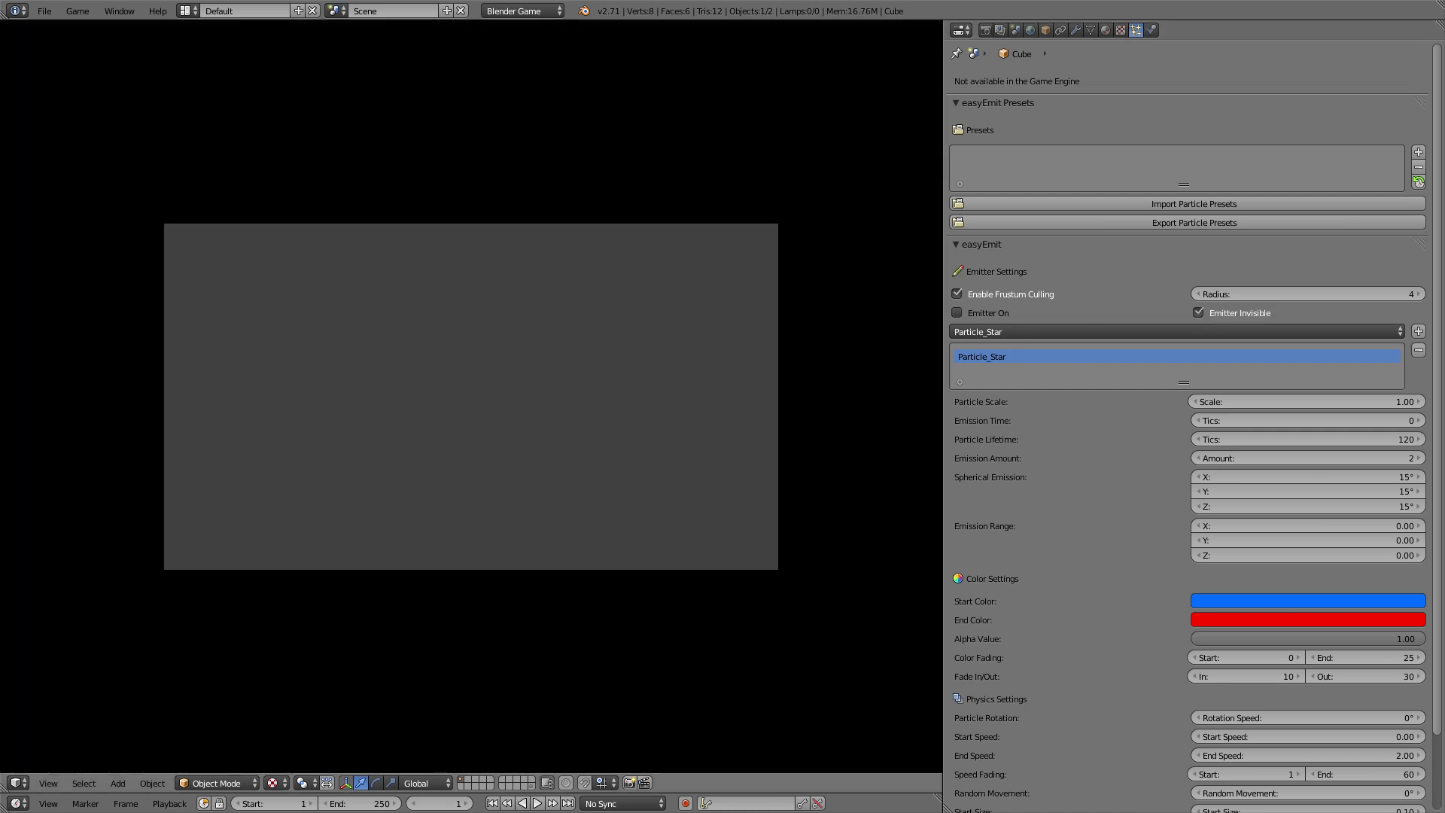
key("Escape")
left_click(968, 315)
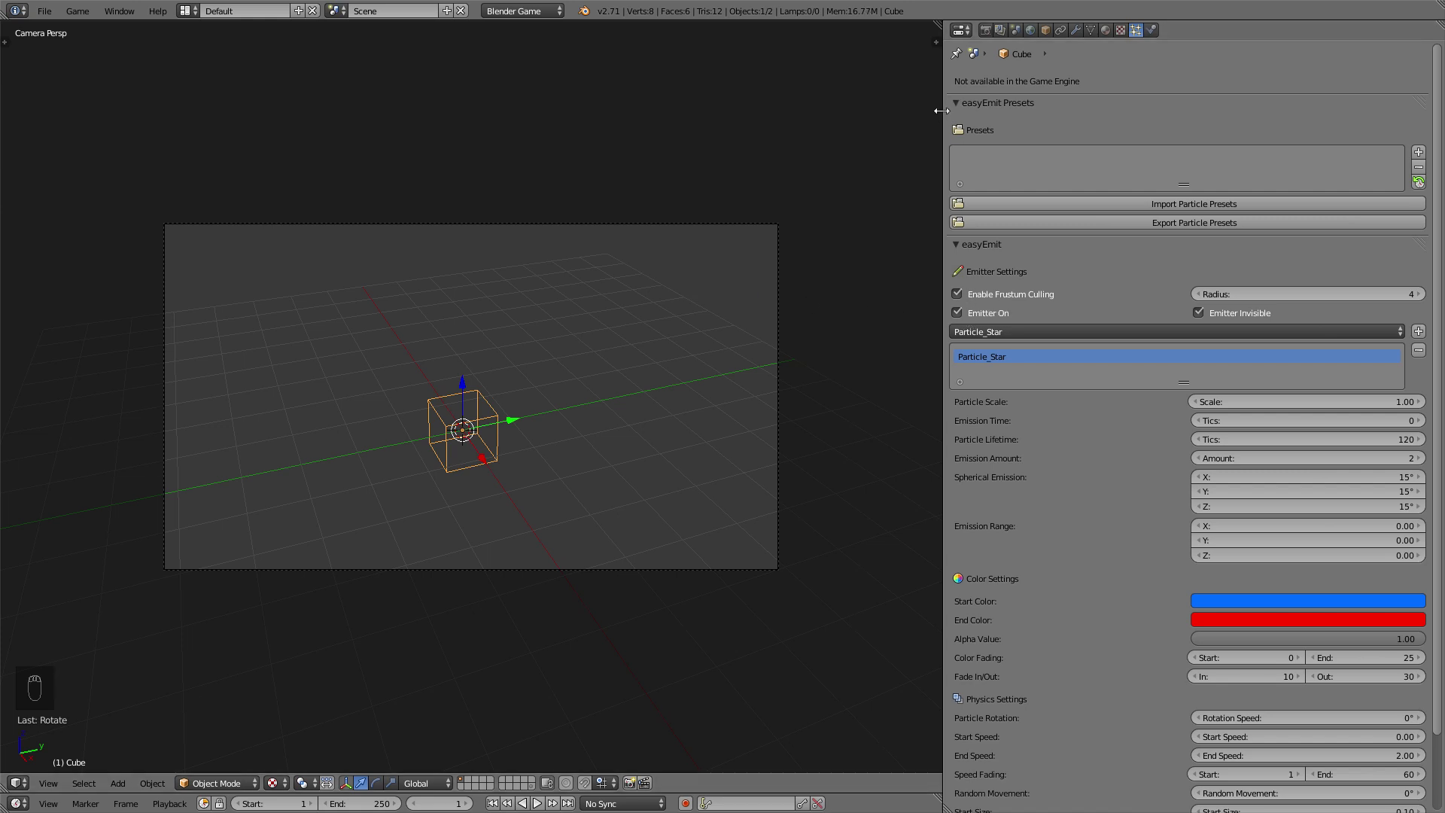
Disable Emitter On and split the 3D view to show an enlarged Logic Editor with the cube's logic bricks and game properties.
left_click_drag(942, 110, 1201, 89)
left_click_drag(1195, 25, 582, 128)
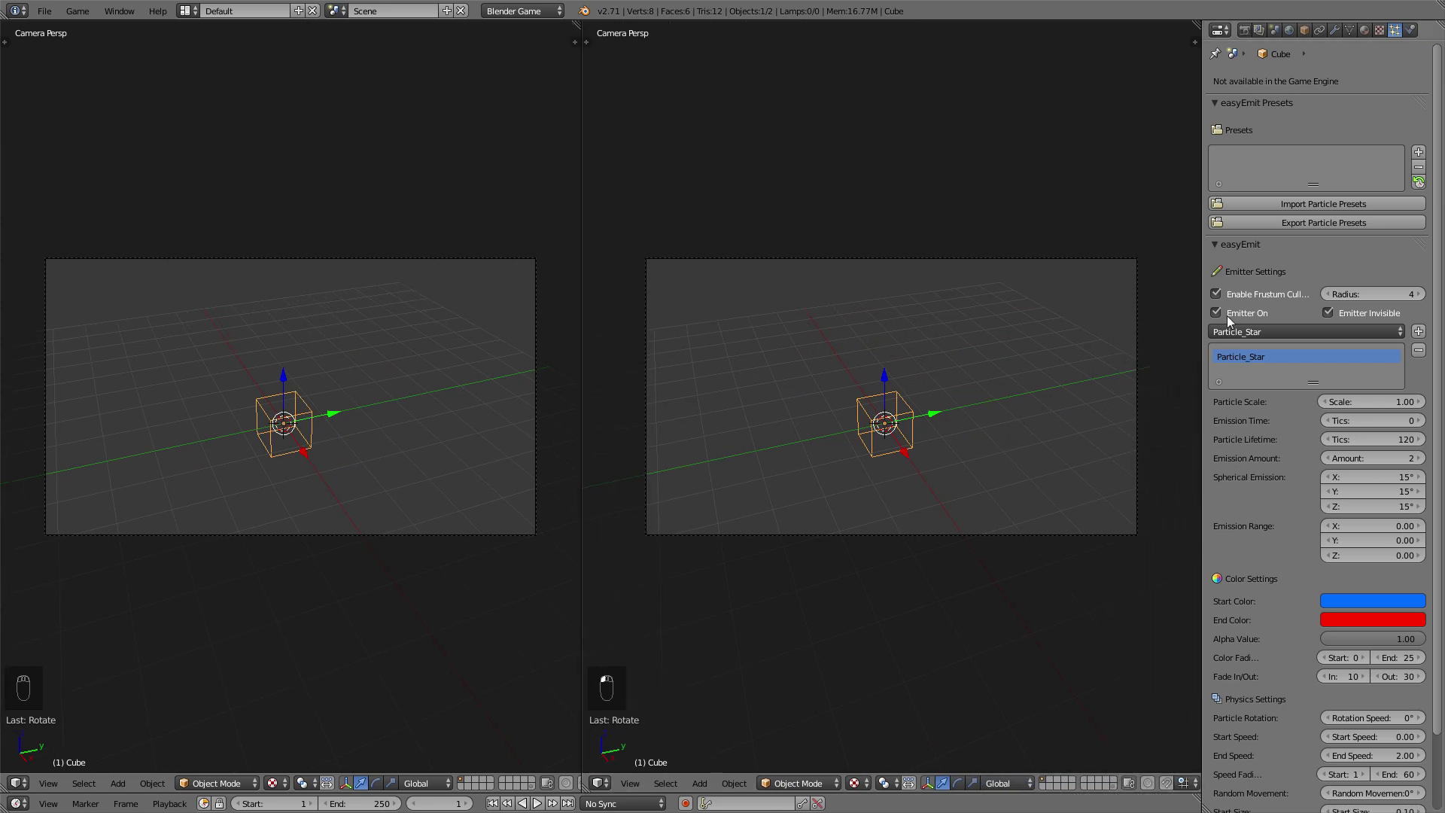
left_click(600, 783)
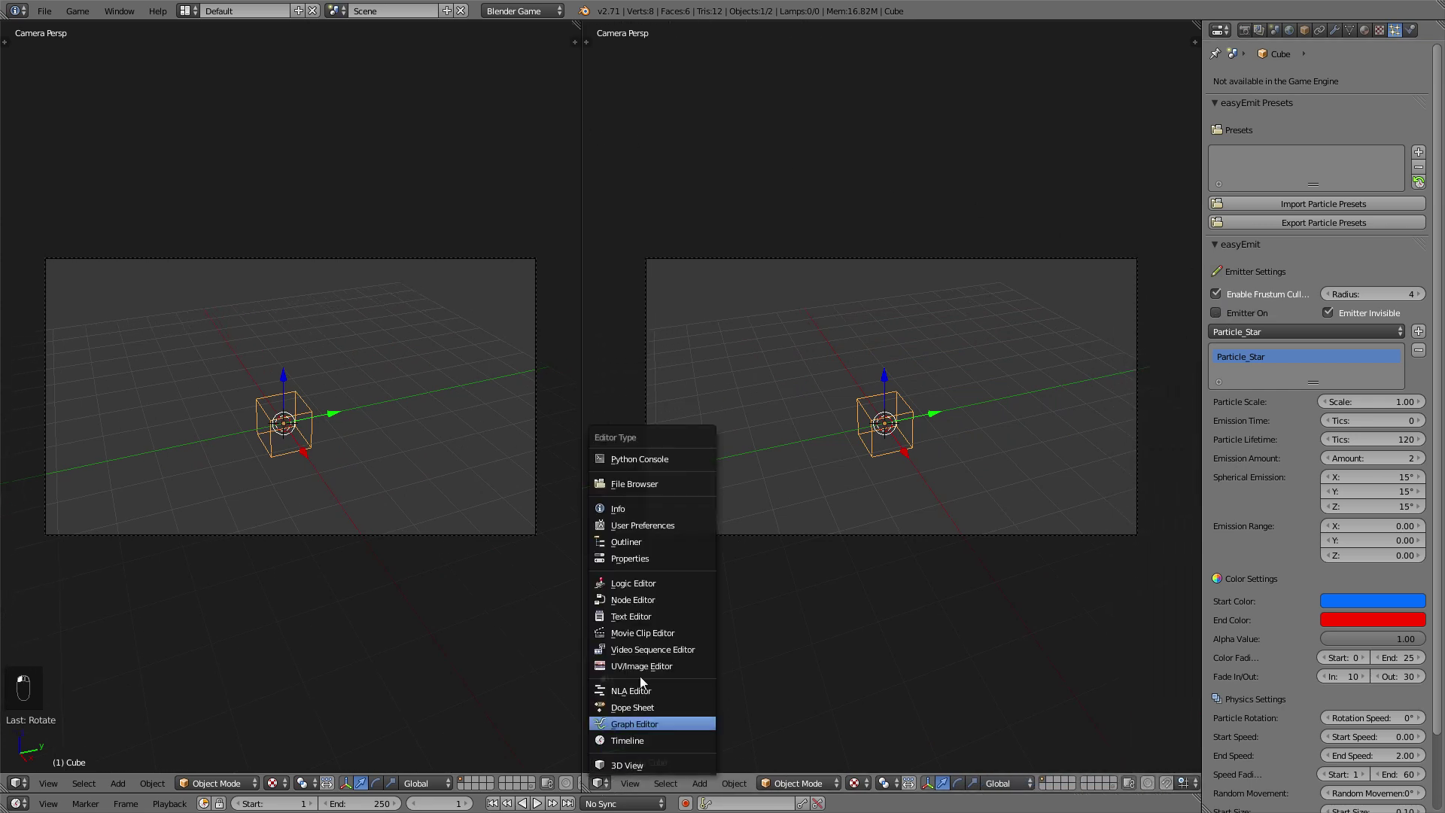
left_click(645, 587)
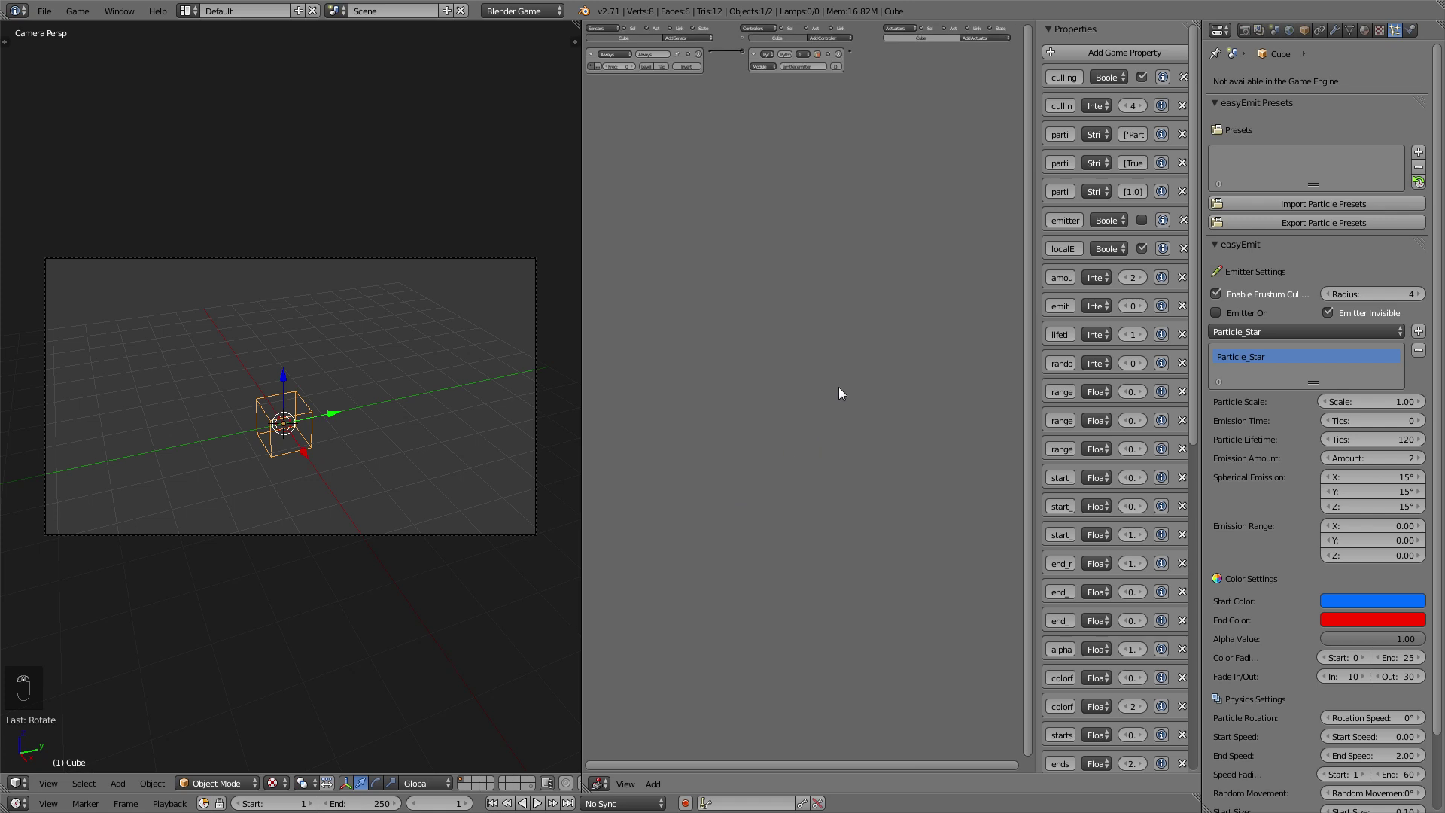
left_click_drag(1037, 329, 941, 329)
scroll(883, 308, "up", 4)
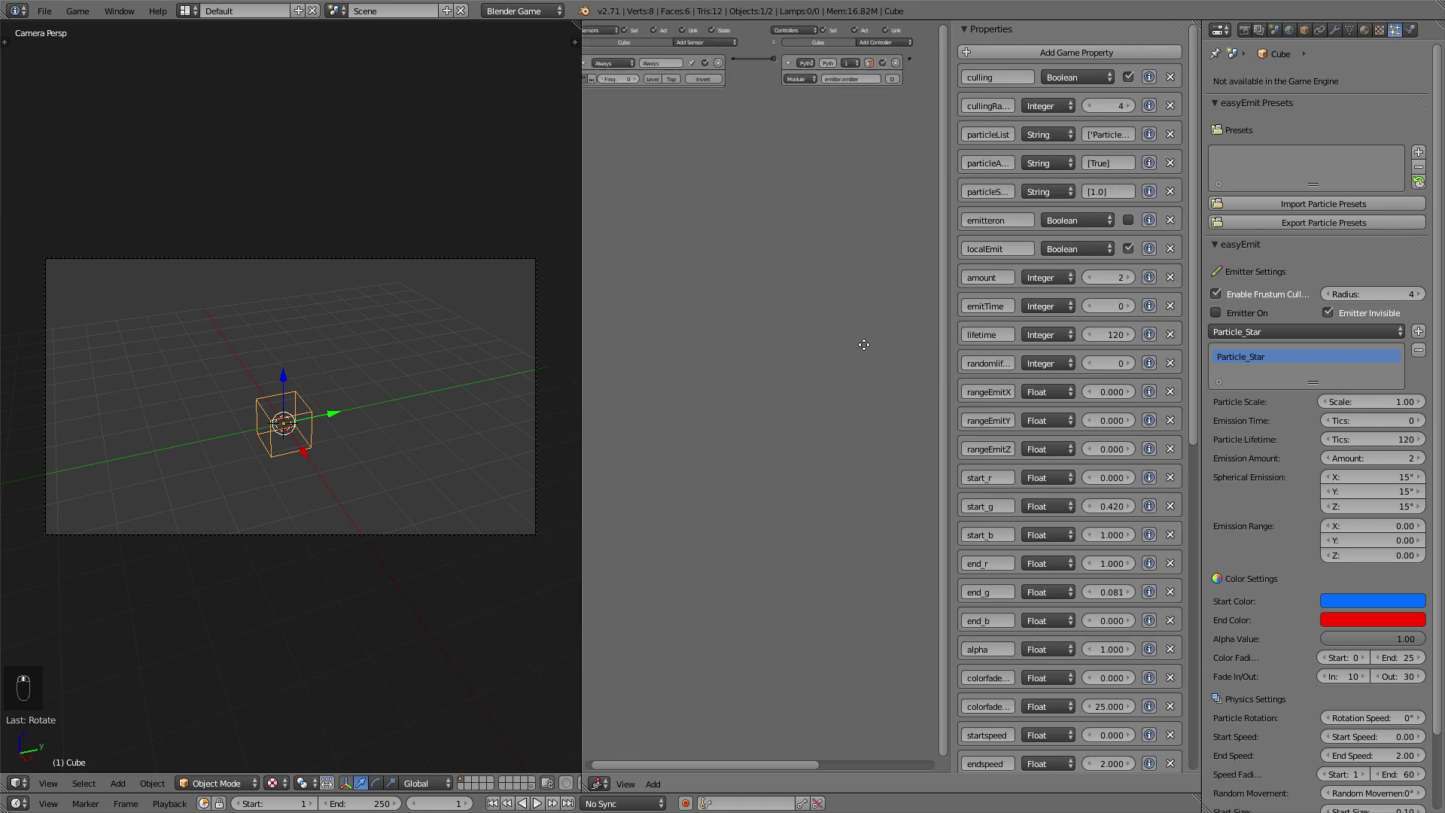
scroll(722, 189, "left", 5, "ctrl")
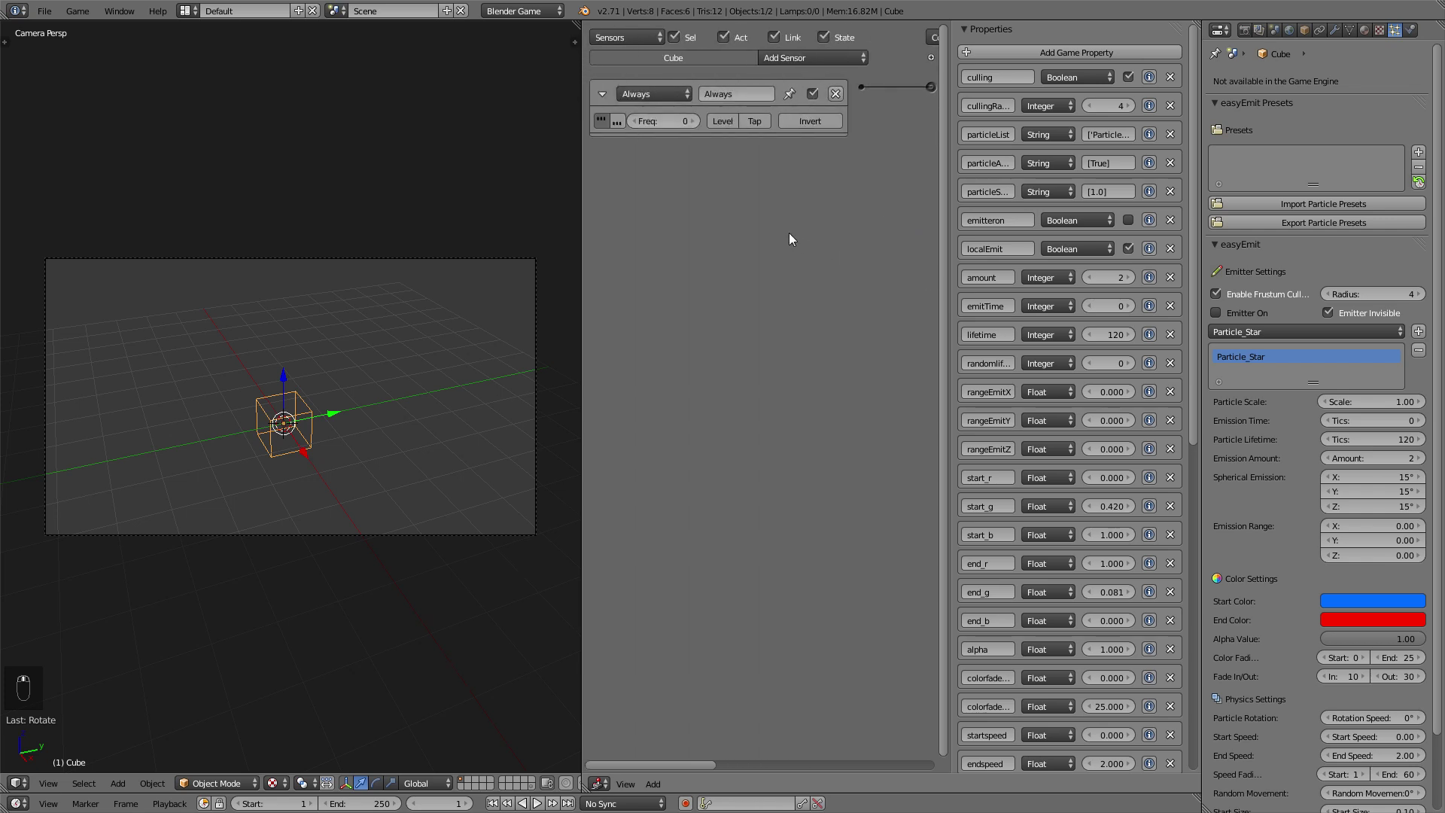
left_click_drag(584, 140, 260, 136)
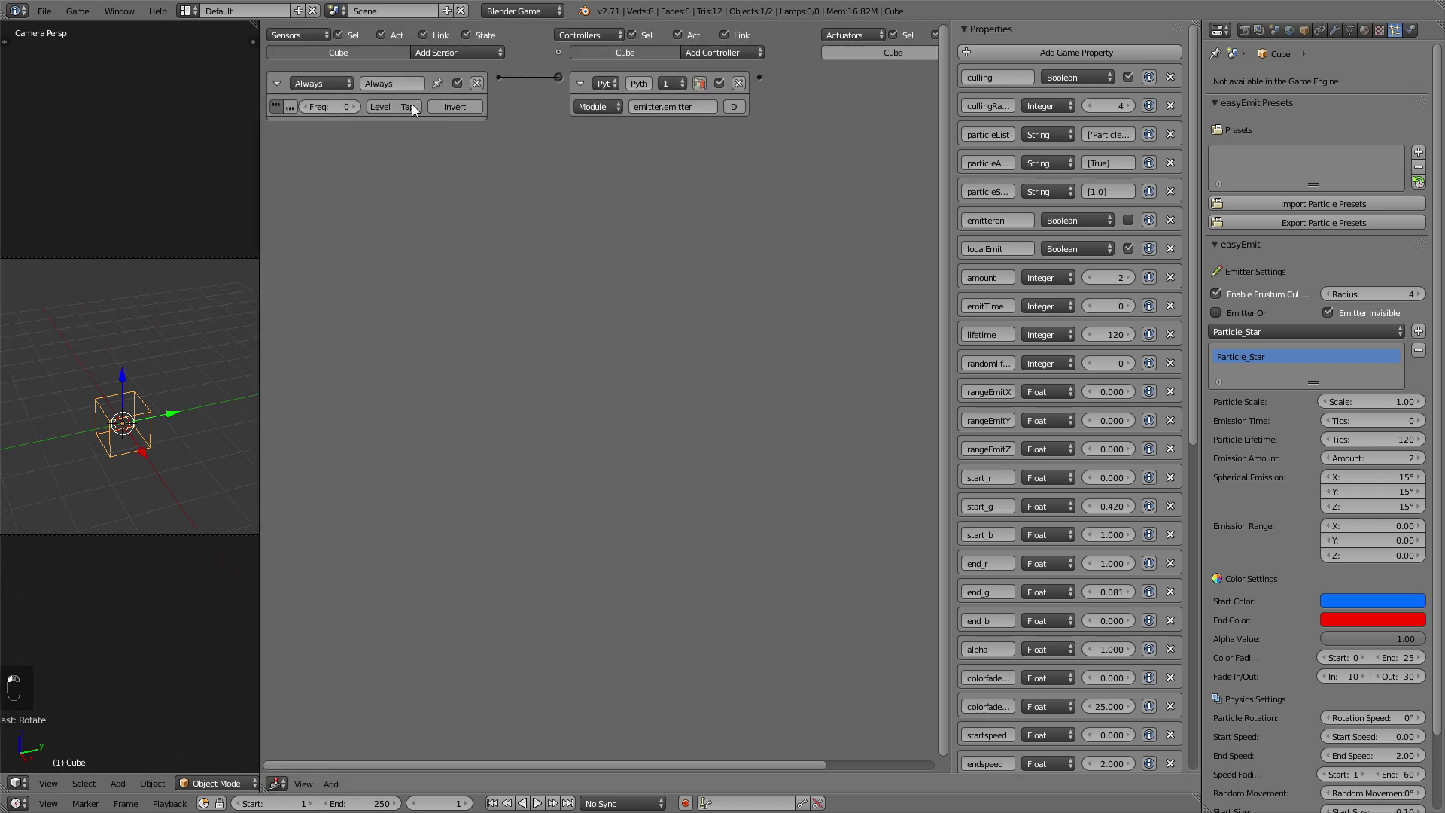
Add a Keyboard sensor to the cube and assign the Spacebar as its key.
left_click(472, 53)
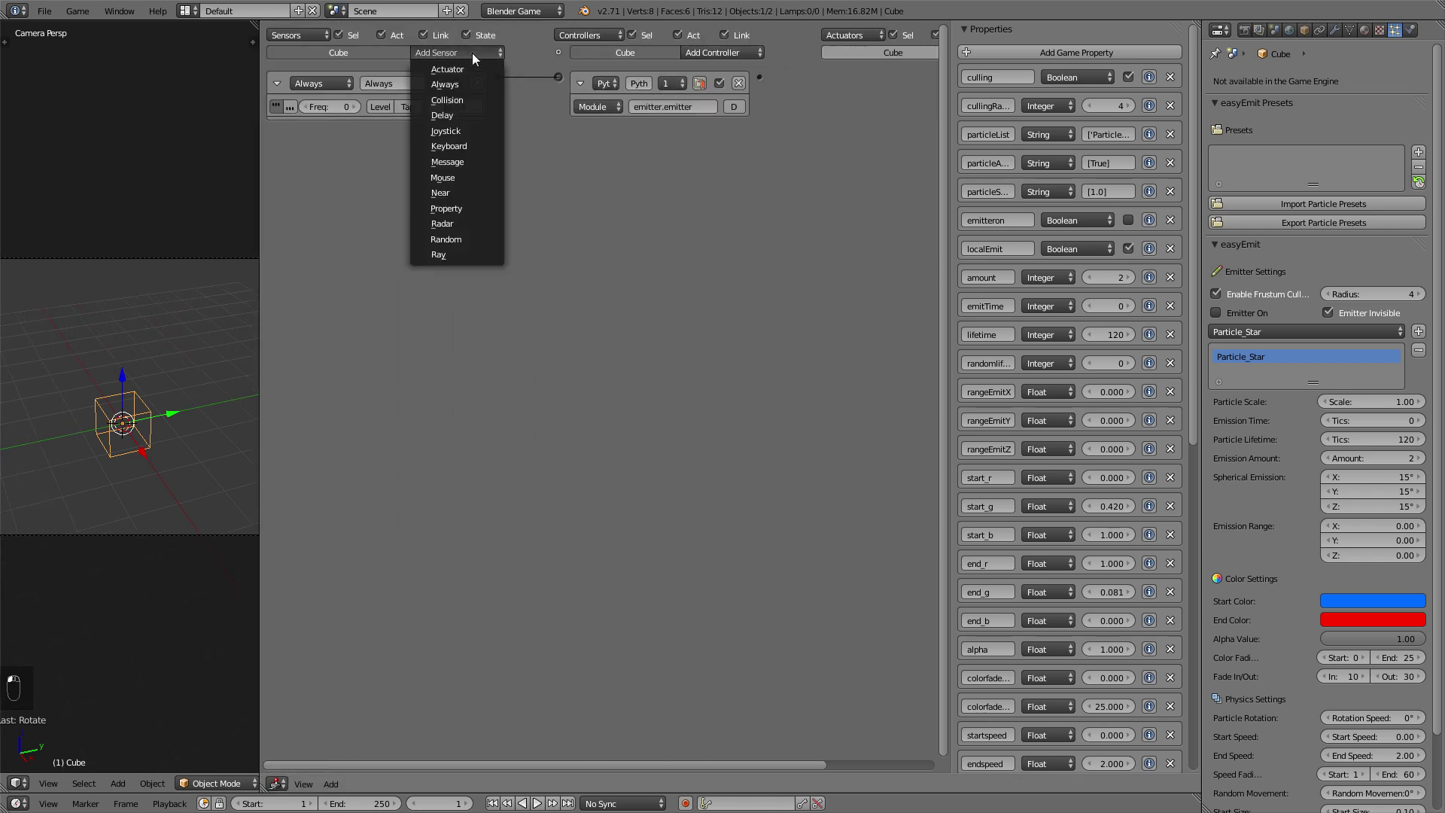
left_click(461, 145)
left_click(390, 184)
key("space")
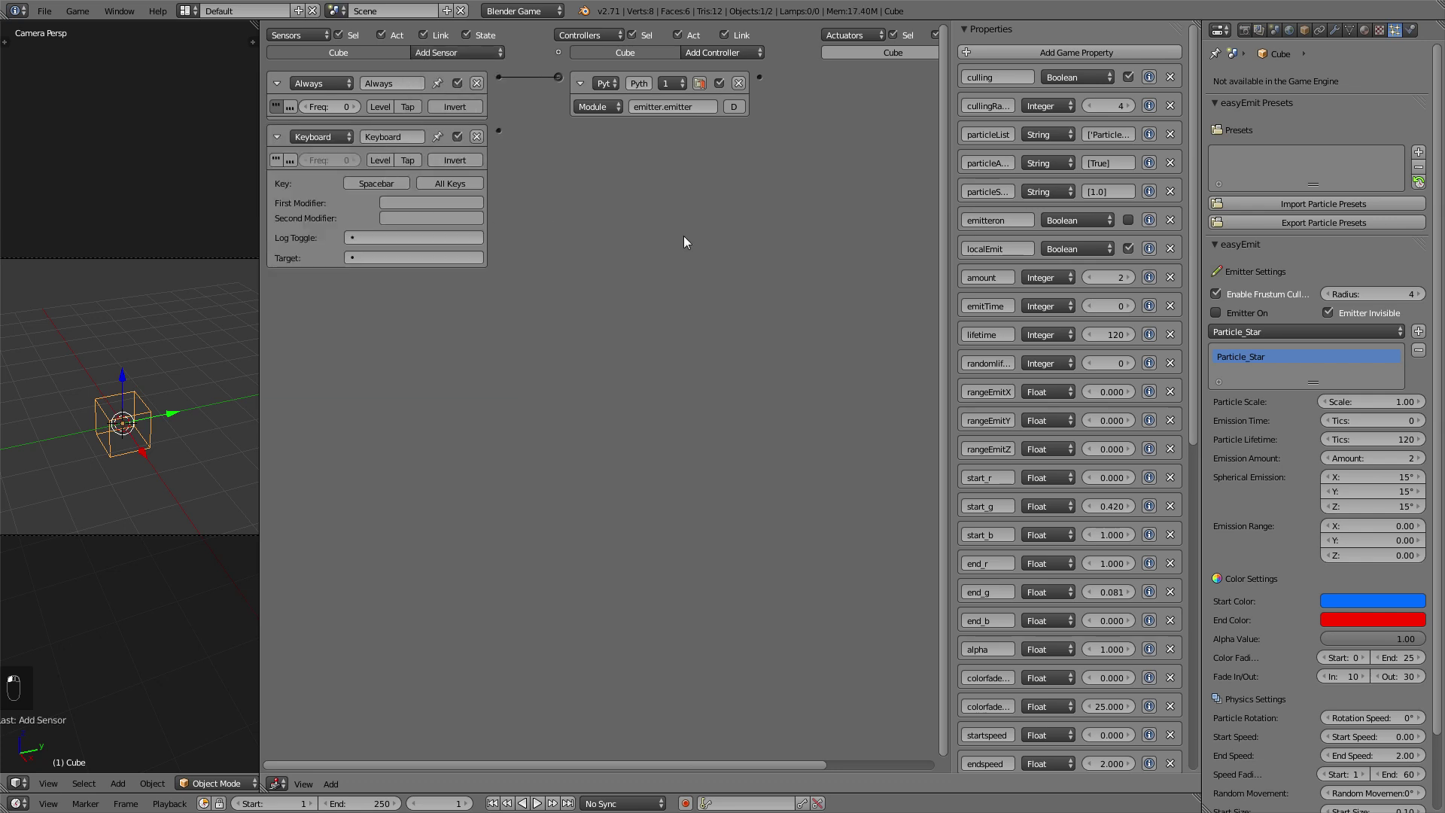
Add a Property actuator to the cube in Toggle mode for the emitteron property.
scroll(683, 235, "right", 2, "ctrl")
left_click(923, 53)
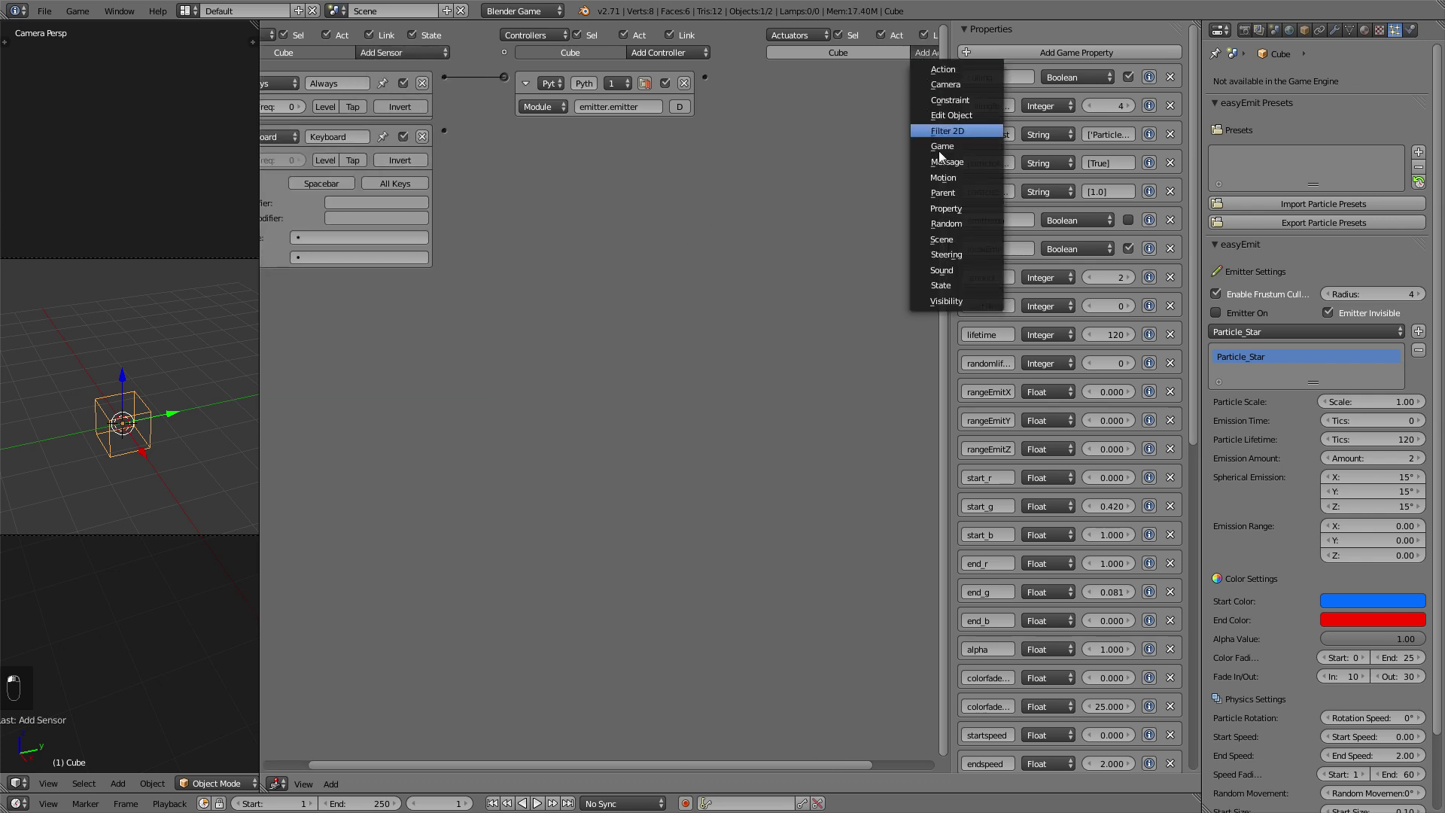
left_click(945, 224)
scroll(791, 172, "right", 2, "ctrl")
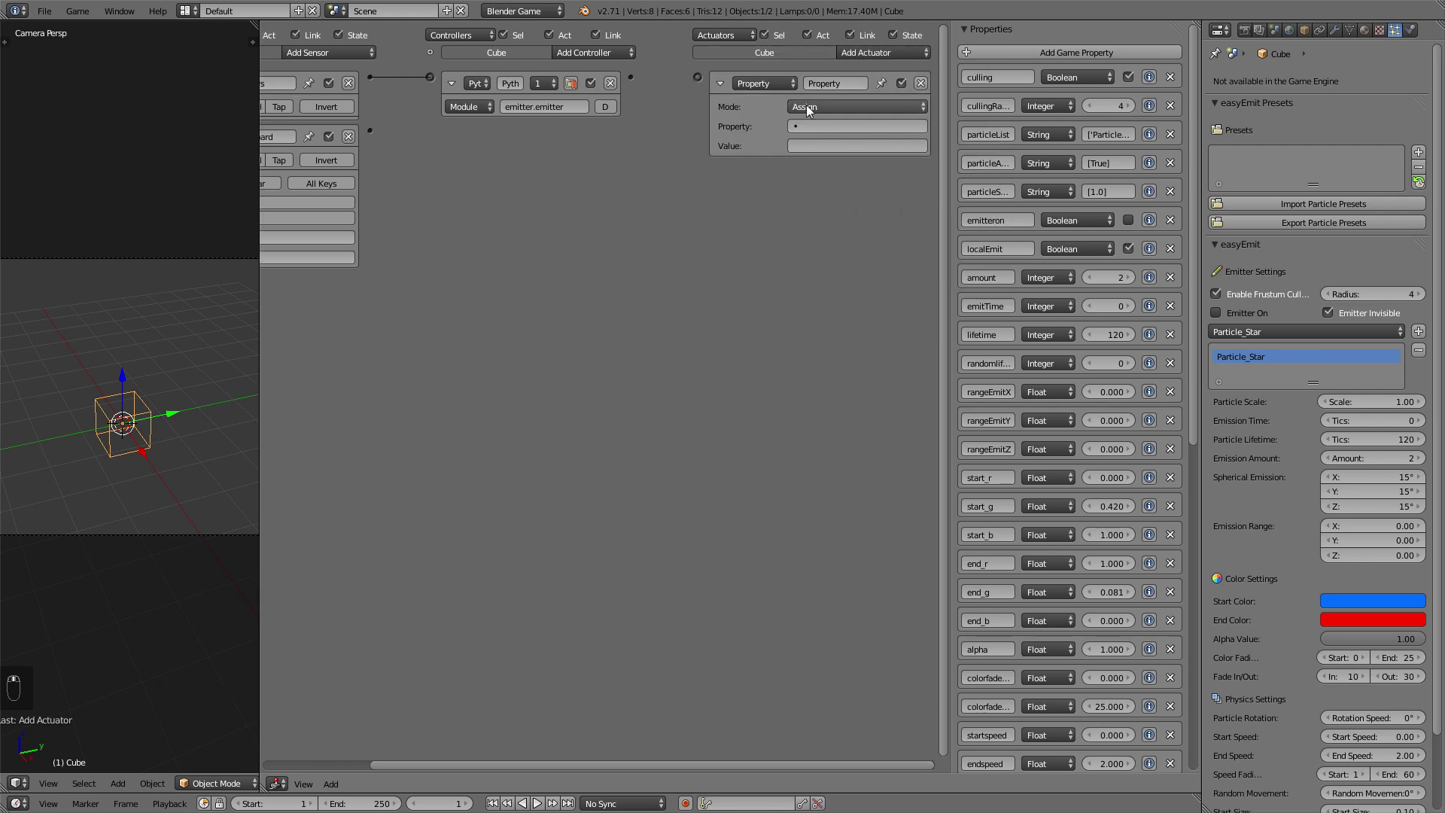
left_click(810, 107)
left_click(822, 50)
left_click(828, 126)
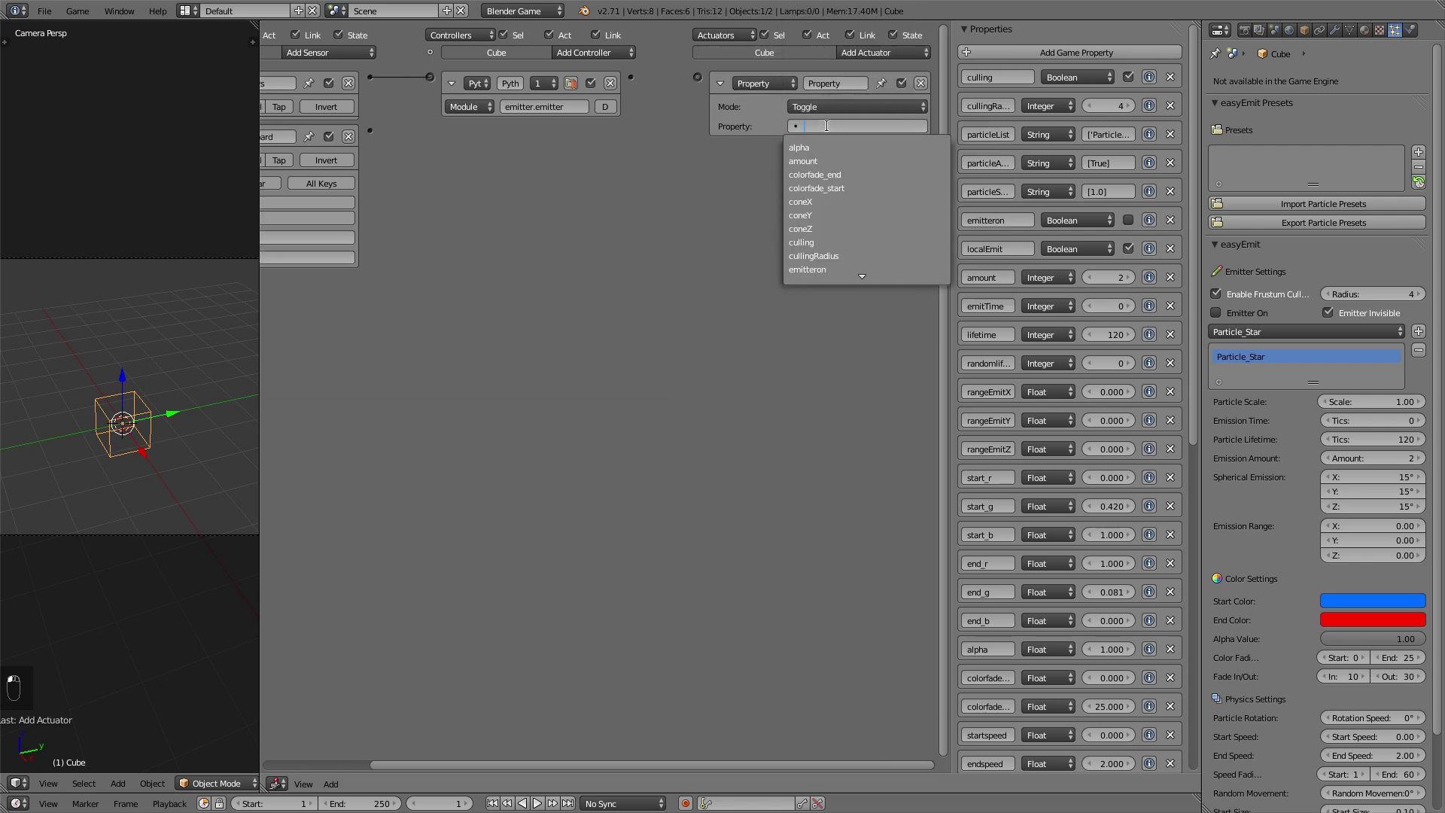
type("emi")
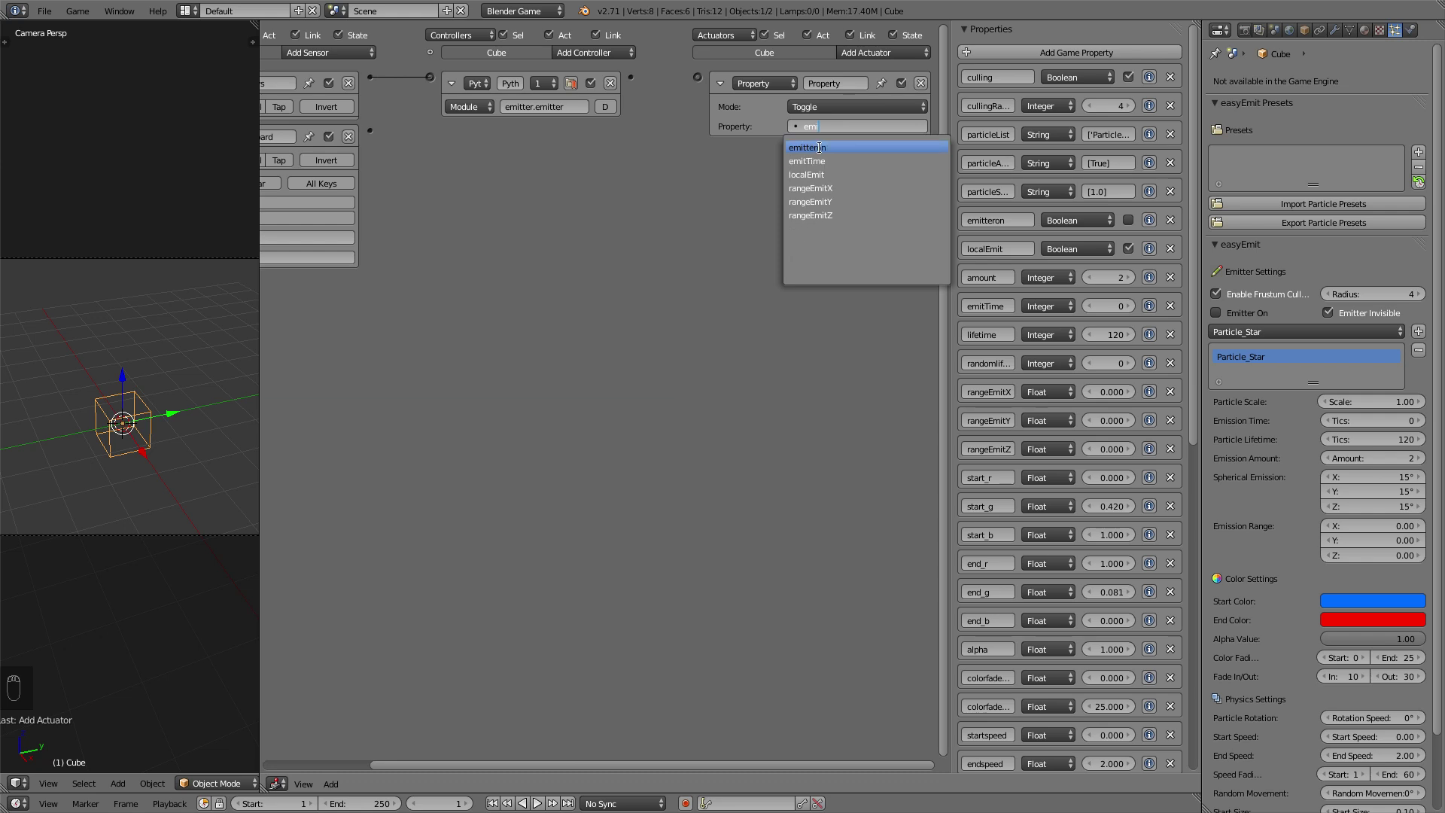
left_click(811, 148)
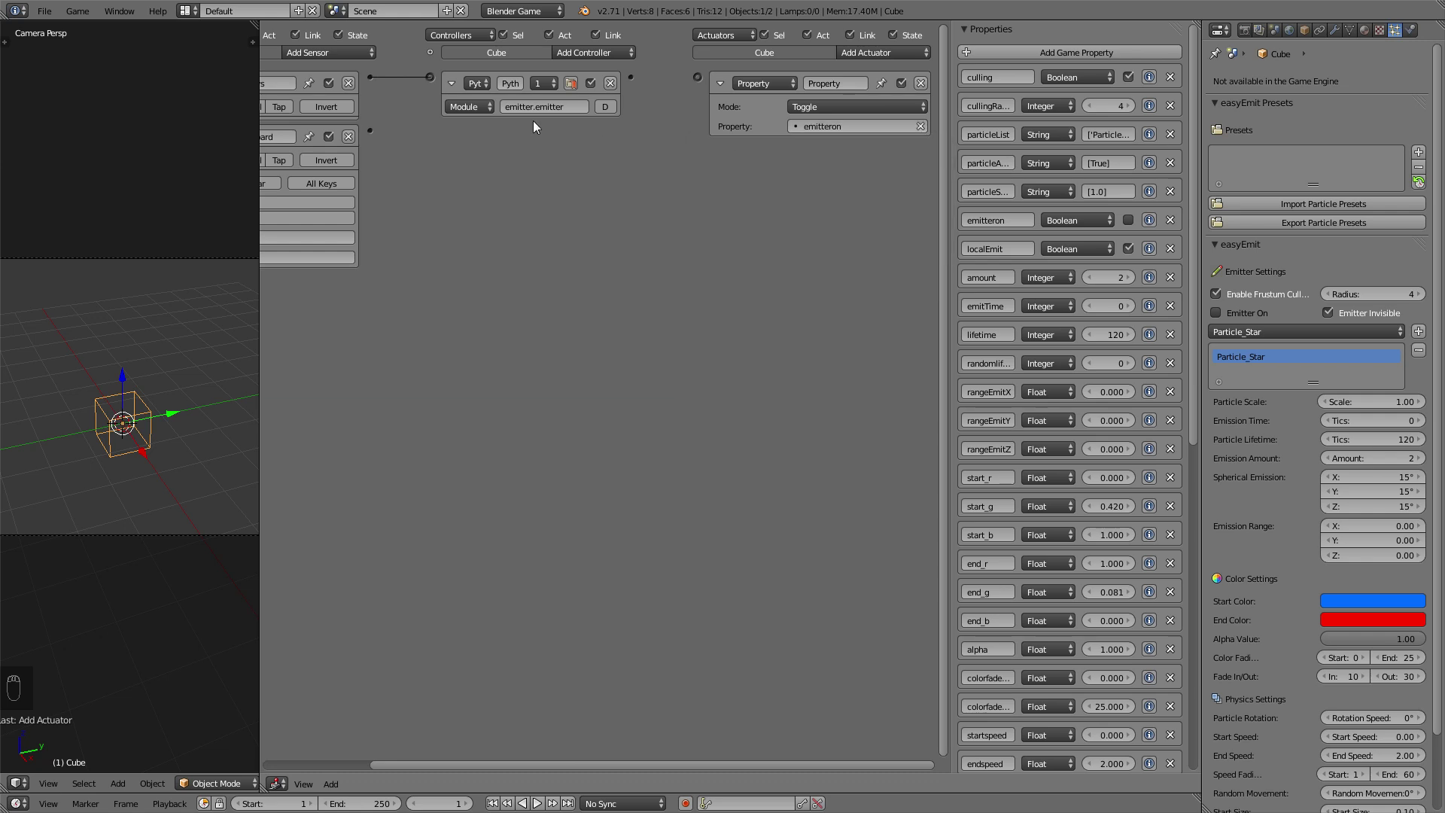
Link the Keyboard sensor to the Property actuator through an And controller, and test-run the game in an enlarged 3D view.
left_click_drag(373, 133, 700, 75)
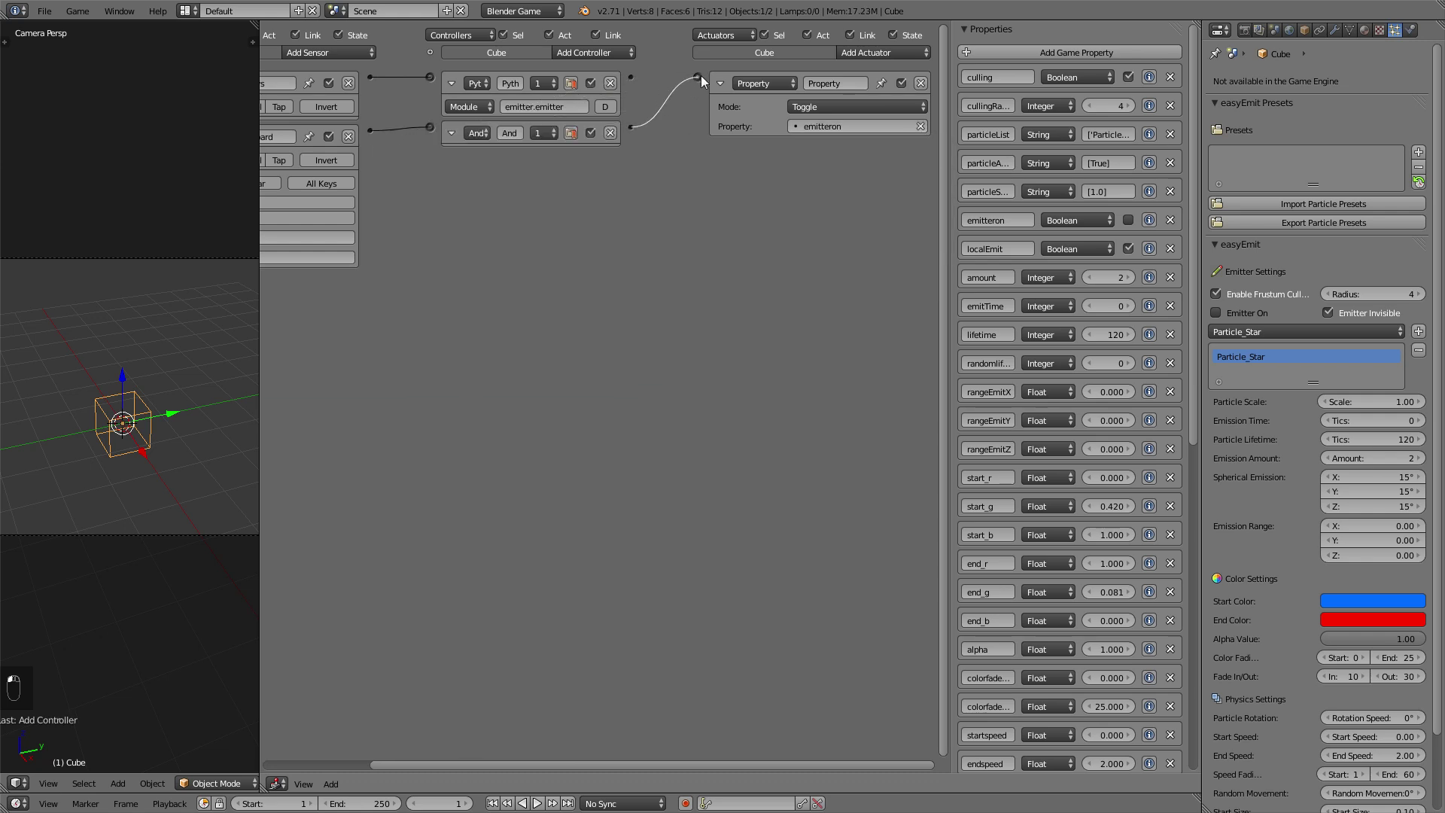
middle_click_drag(593, 192, 753, 186)
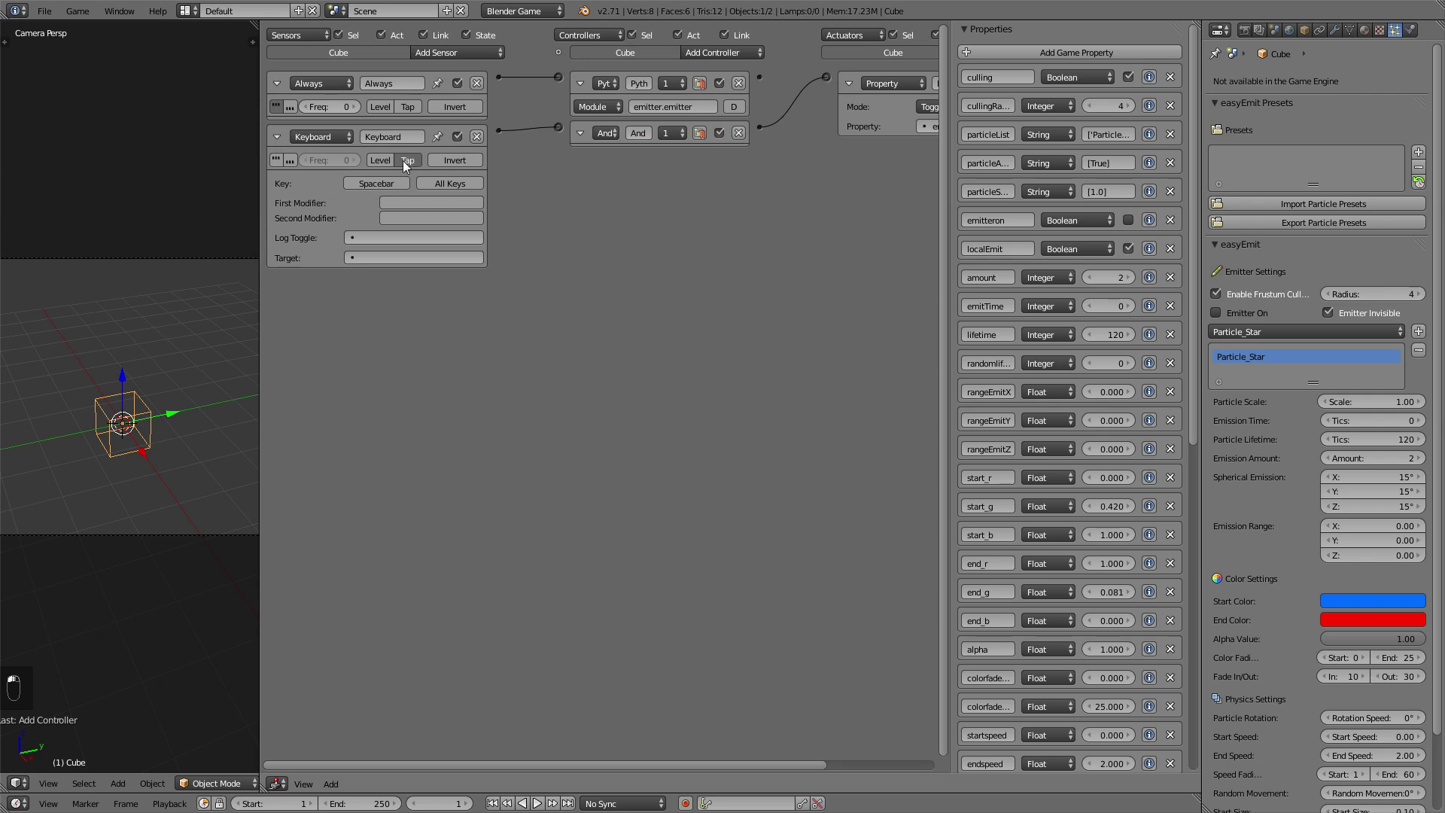
left_click_drag(256, 35, 933, 91)
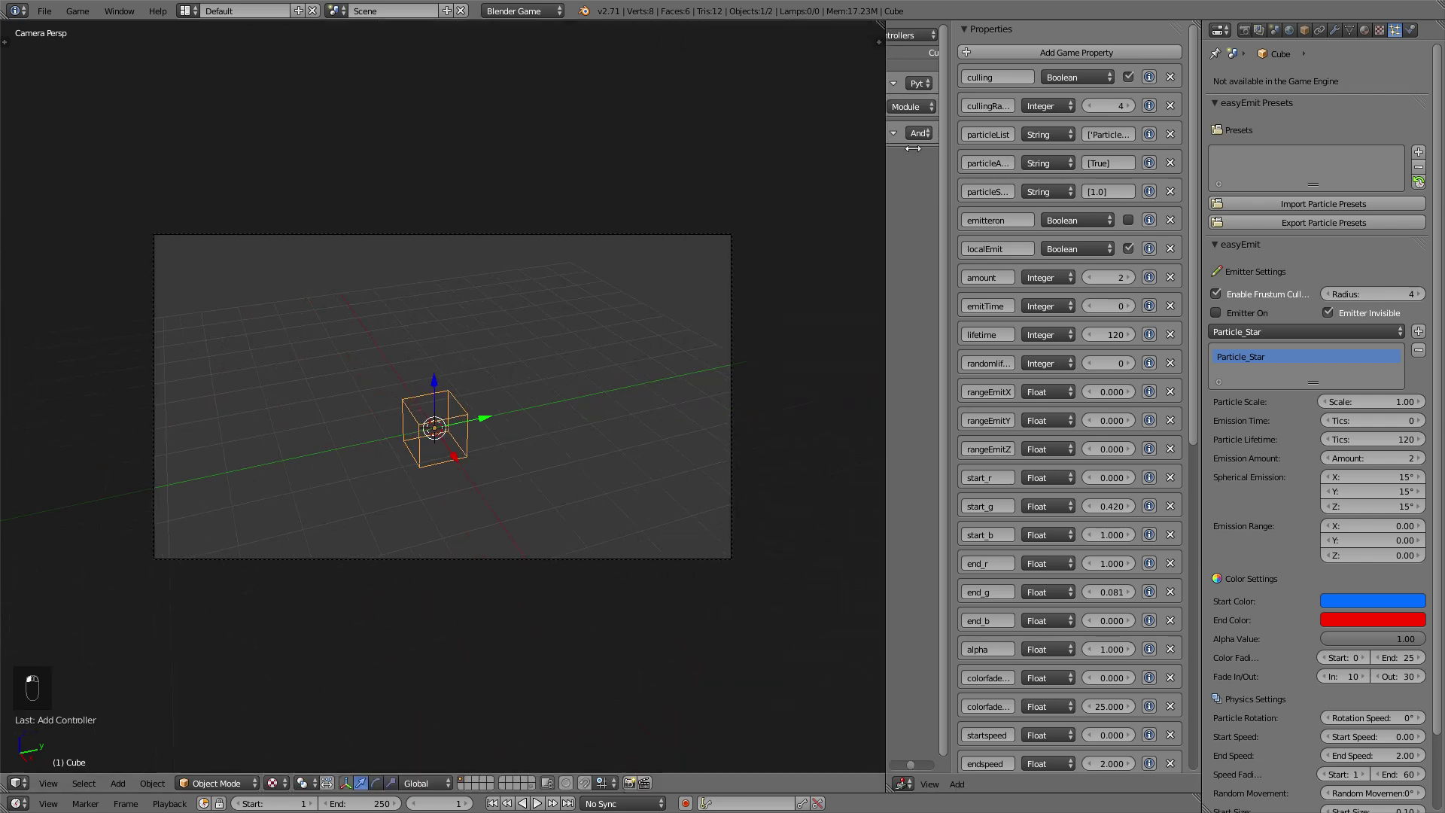
key("p")
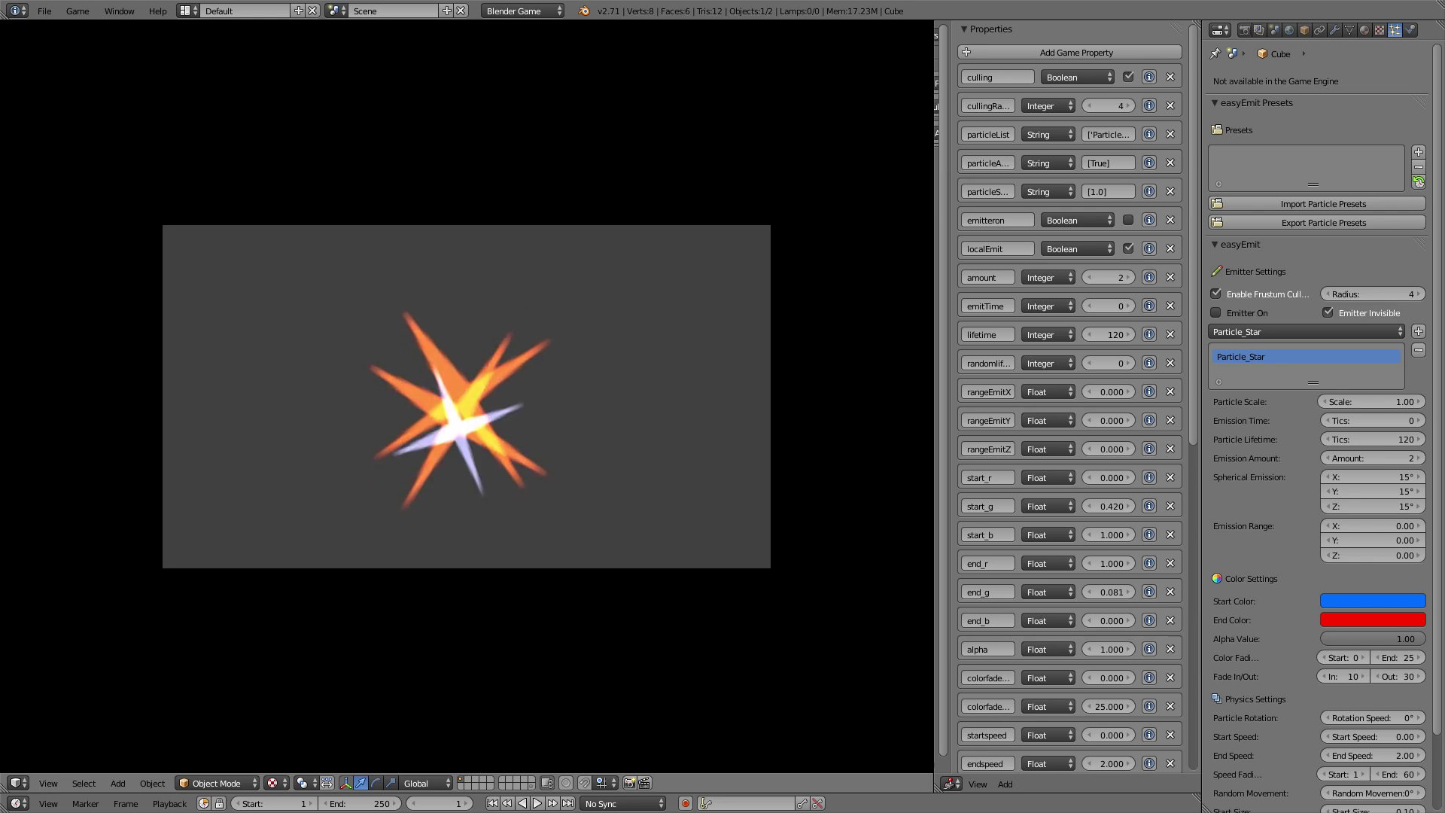
key("Escape")
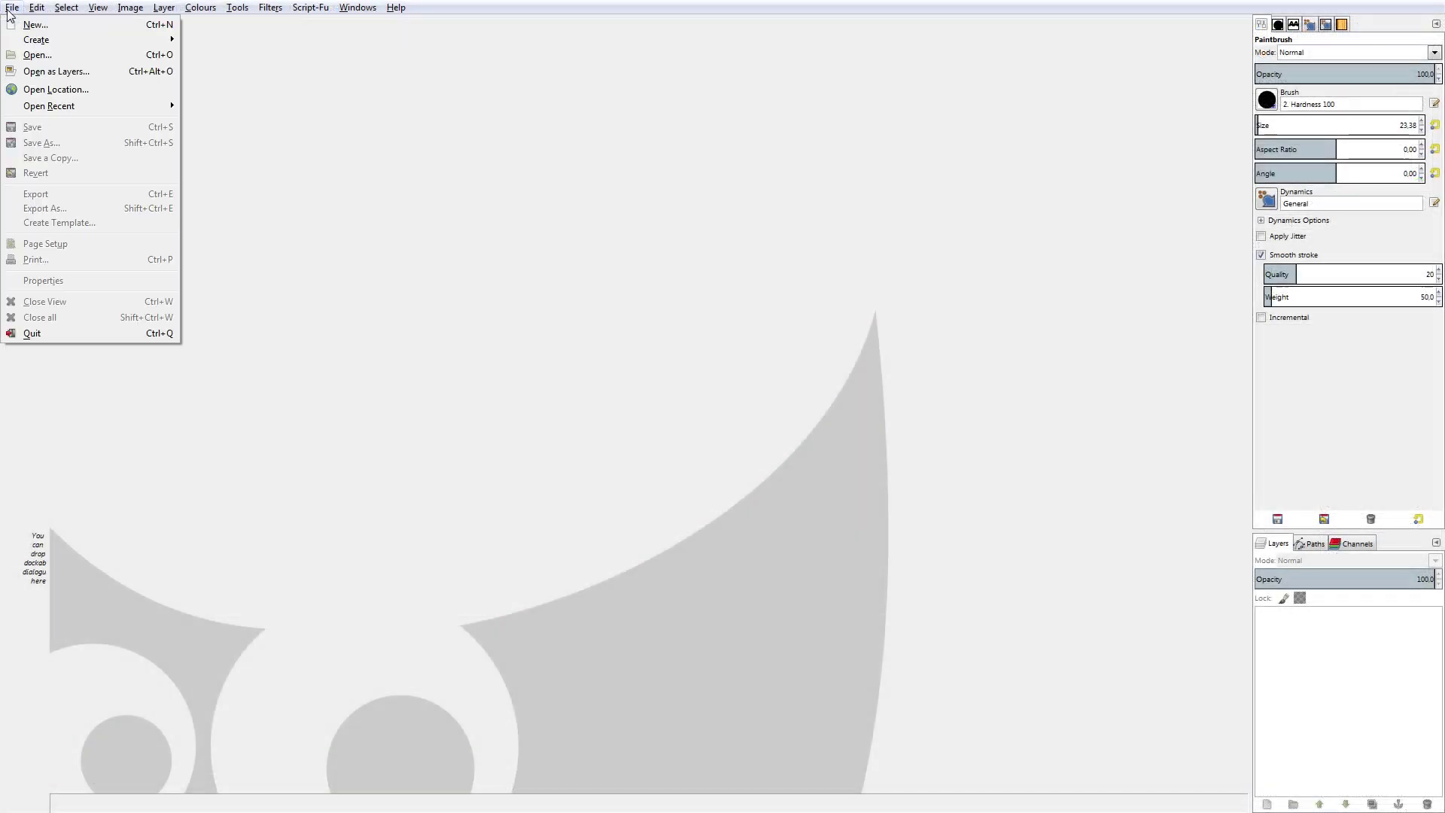
Switch to GIMP, create a new 256 × 256 px image with a black background and activate the Paths tool.
left_click(27, 27)
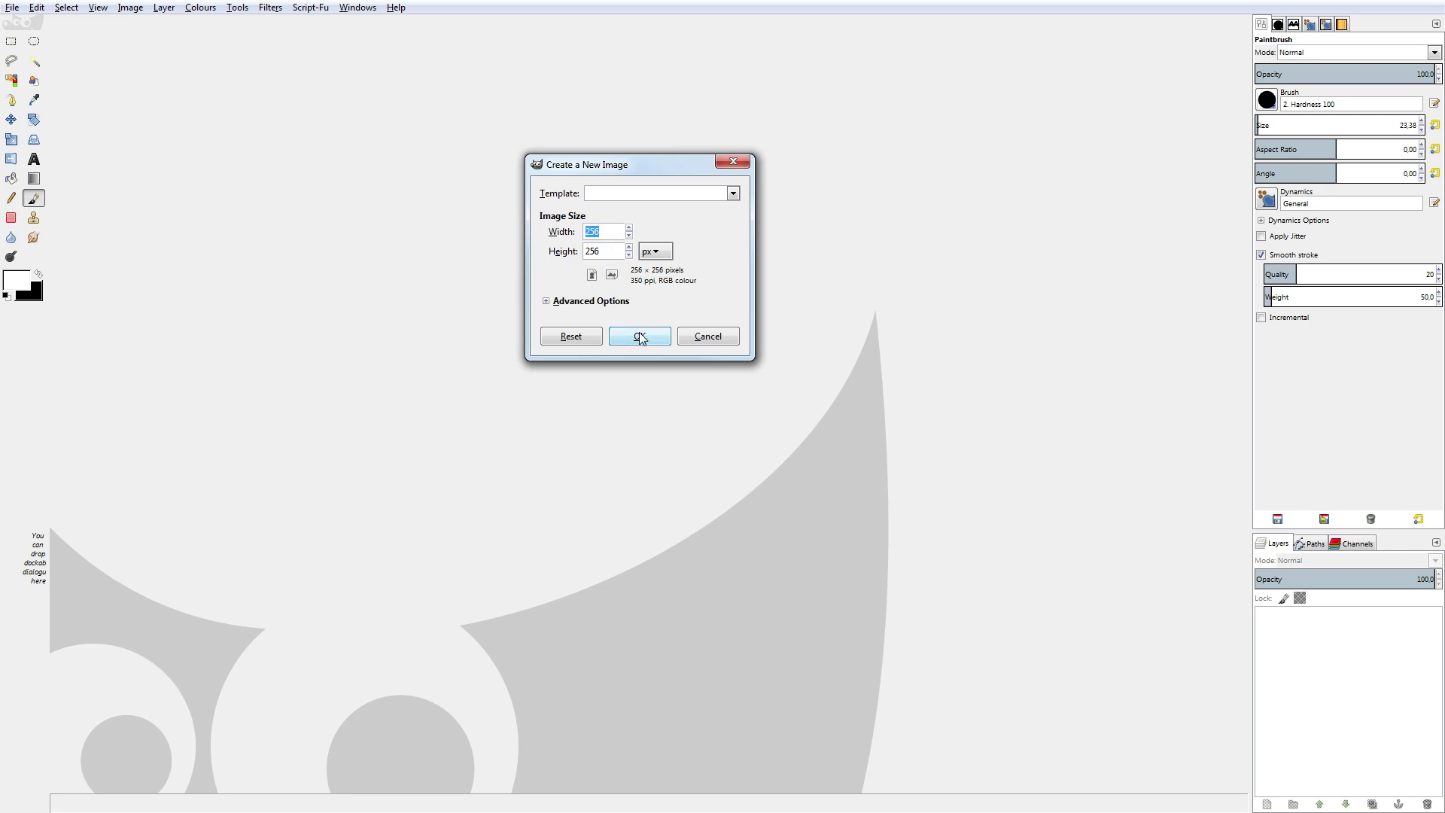
left_click(640, 336)
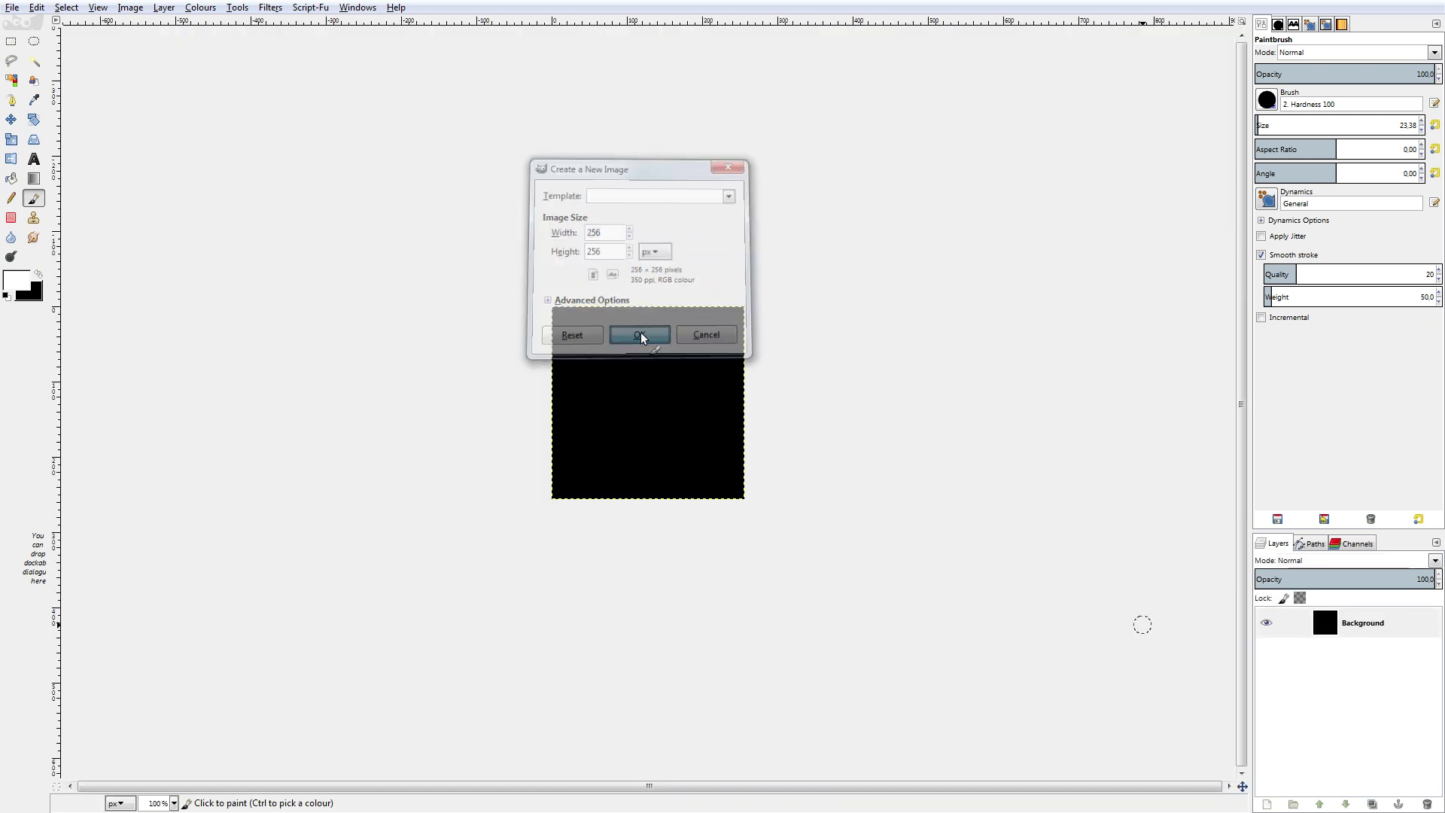
left_click(13, 100)
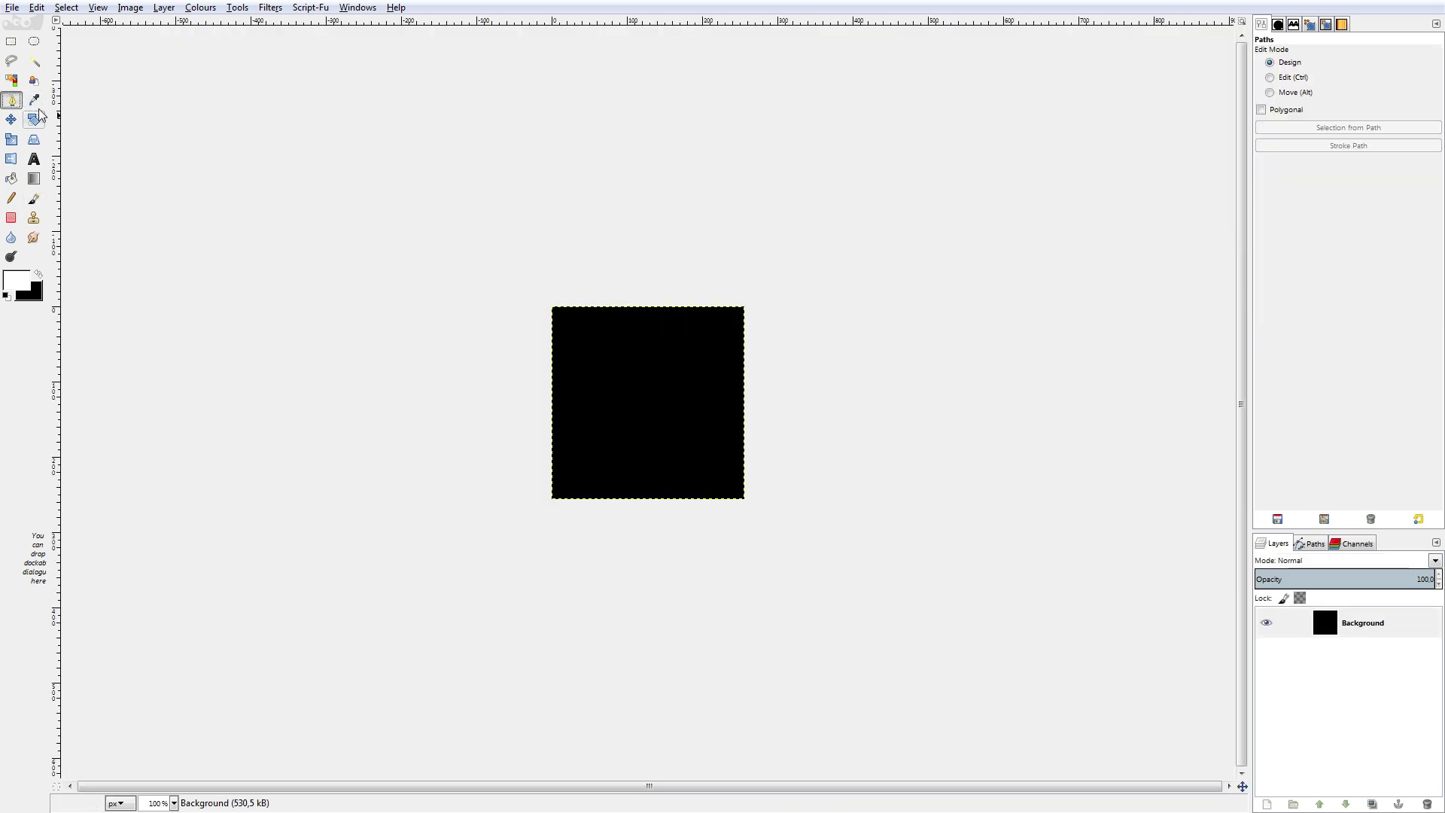
Draw an open, smoothly curved flame-shaped path inside the black image and move the whole path slightly down and right.
left_click(608, 464)
left_click_drag(596, 385, 663, 462)
left_click(685, 452)
left_click_drag(675, 405, 584, 413)
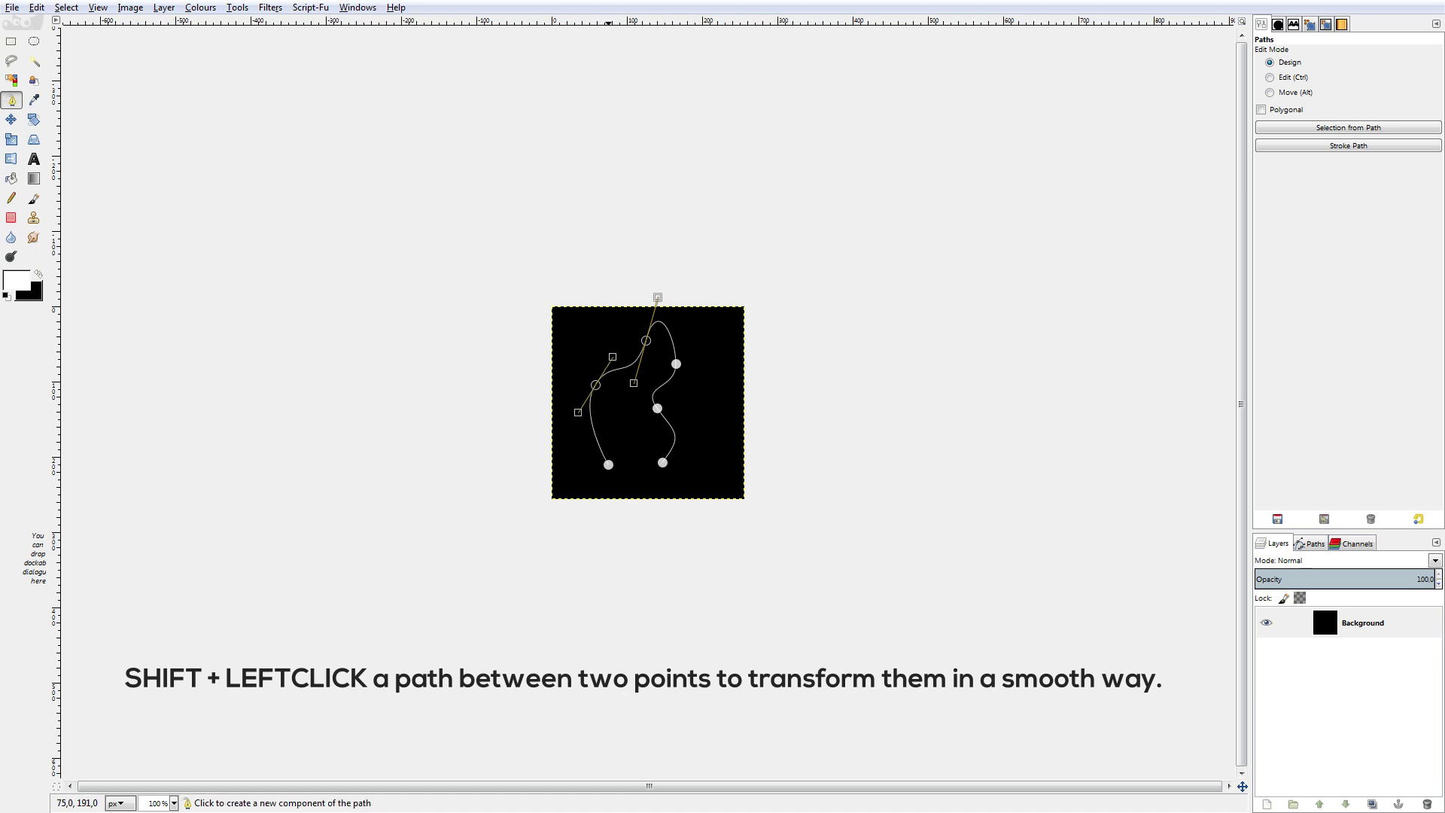
left_click(608, 465)
key("alt")
left_click_drag(595, 422, 607, 429, "alt")
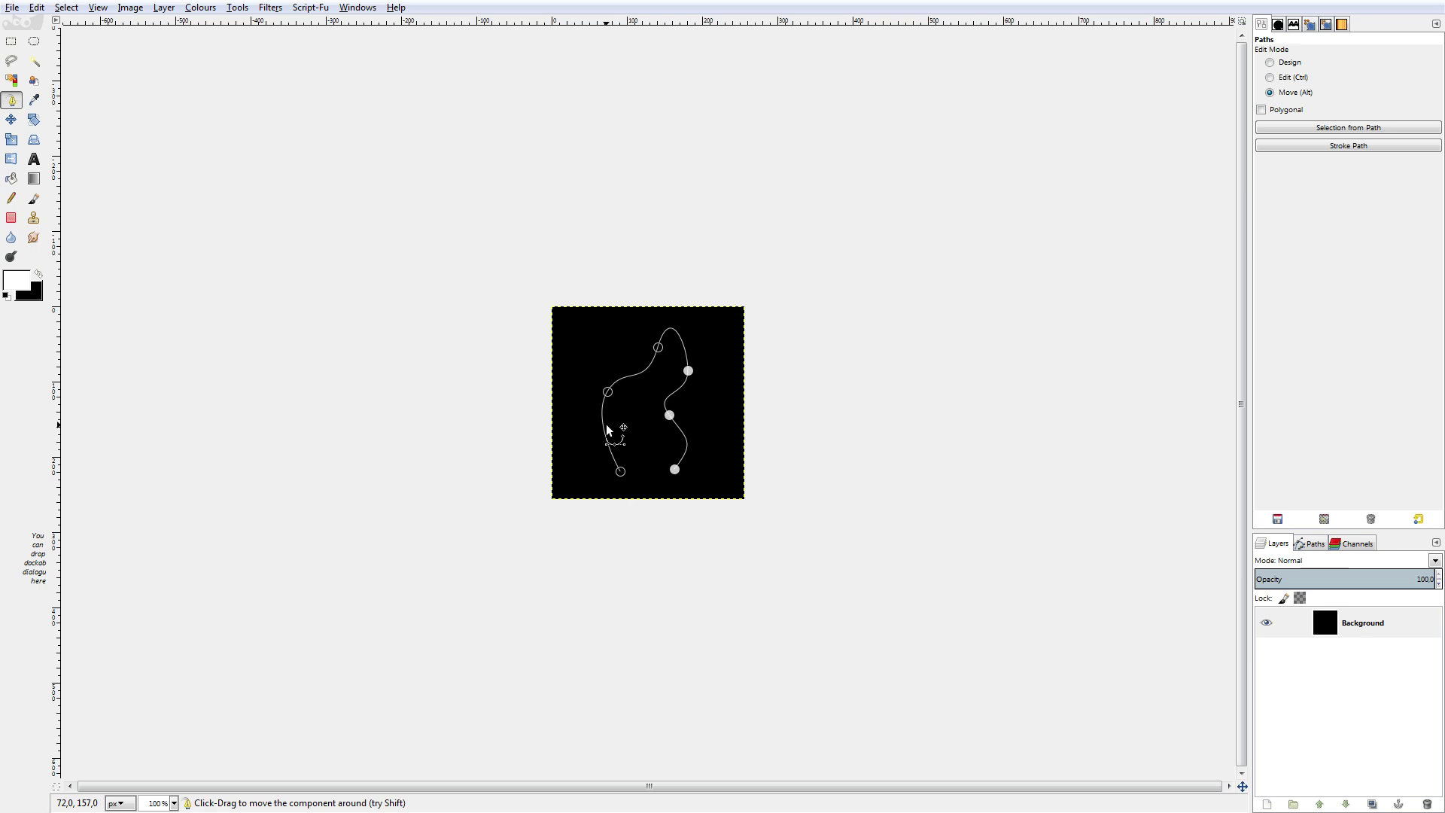
Set the Paintbrush to the 2. Hardness 100 brush at size 5 and add a new transparent layer above the background.
left_click(35, 198)
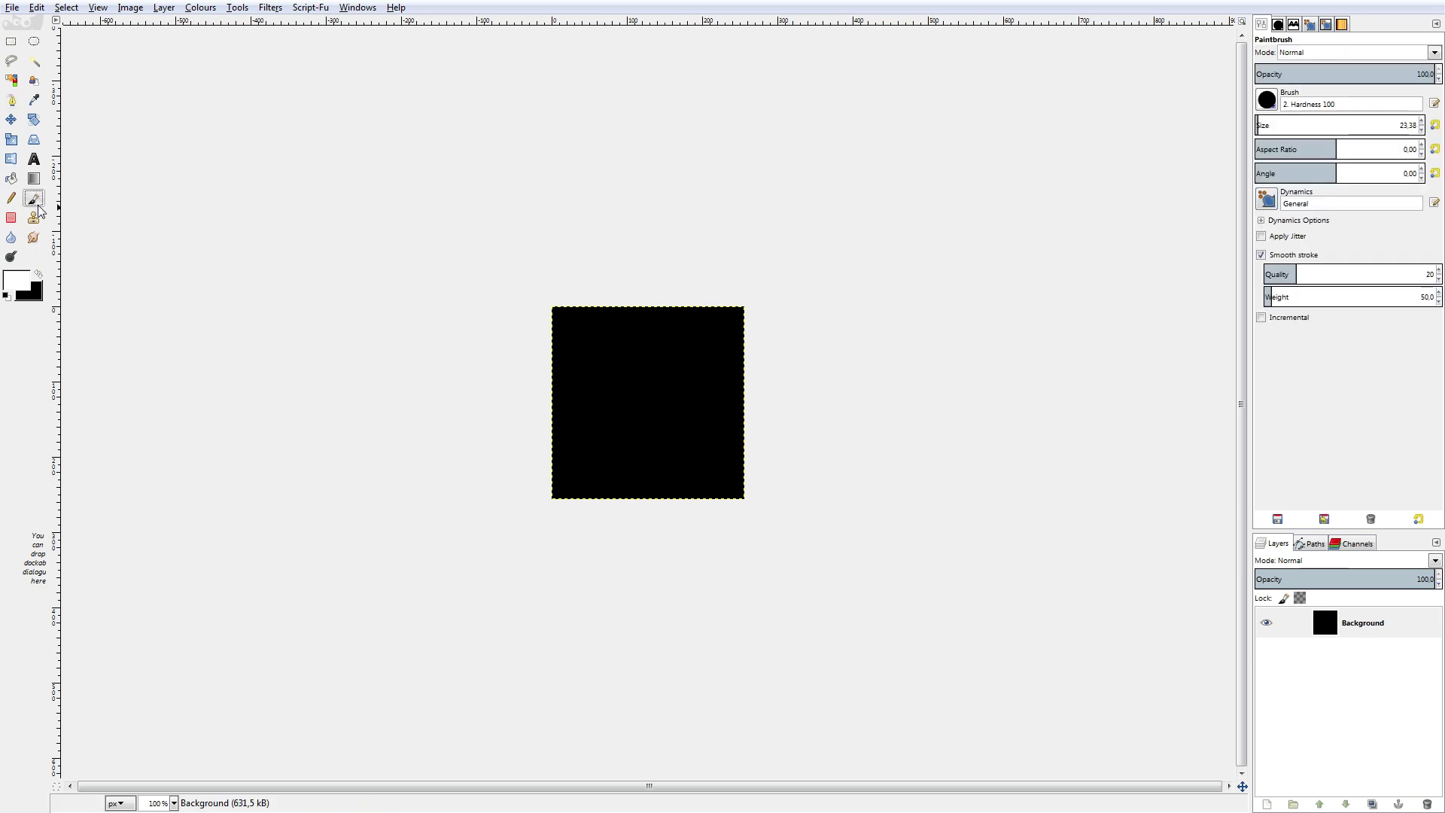
left_click(1267, 100)
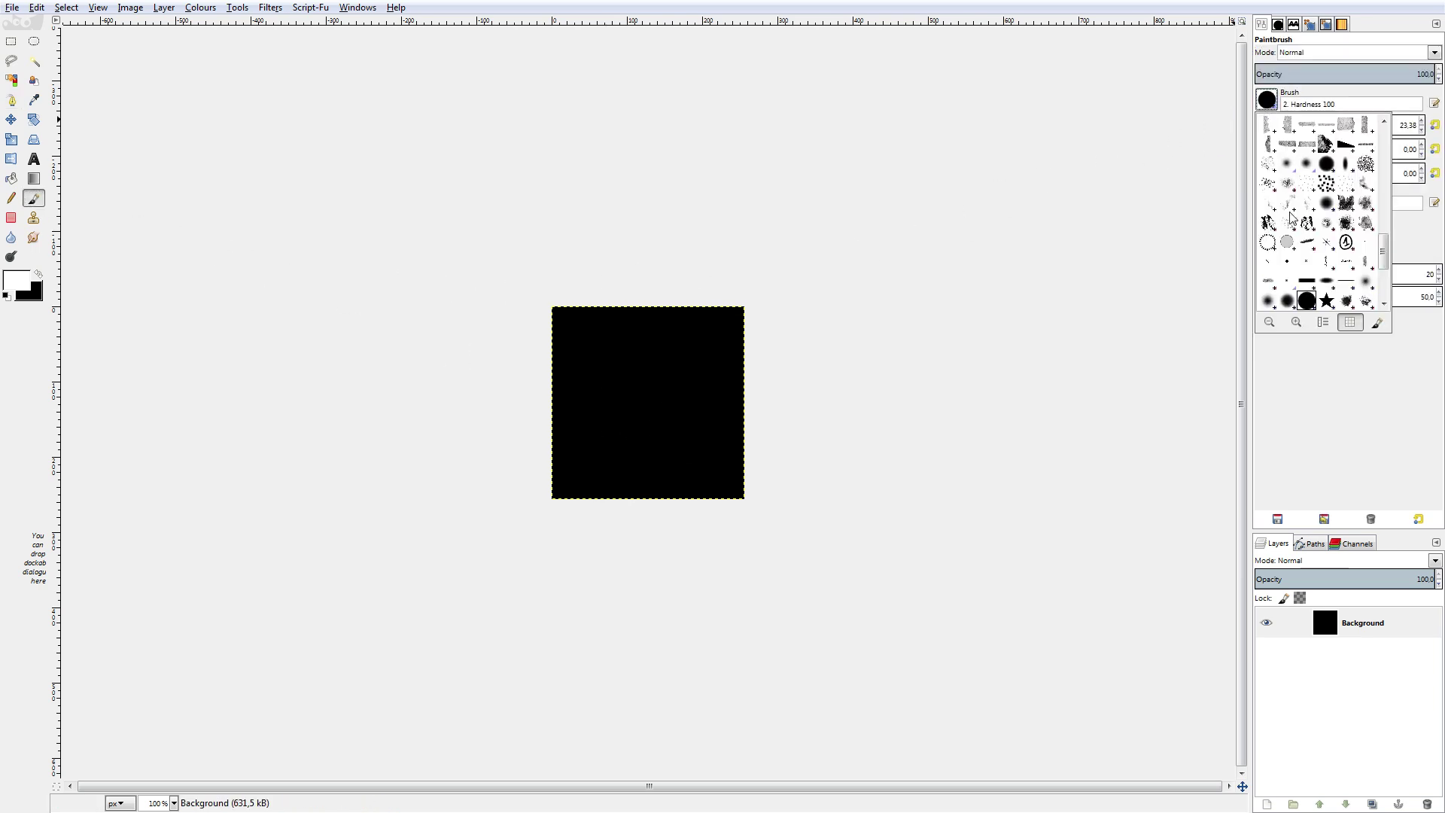
left_click(1134, 271)
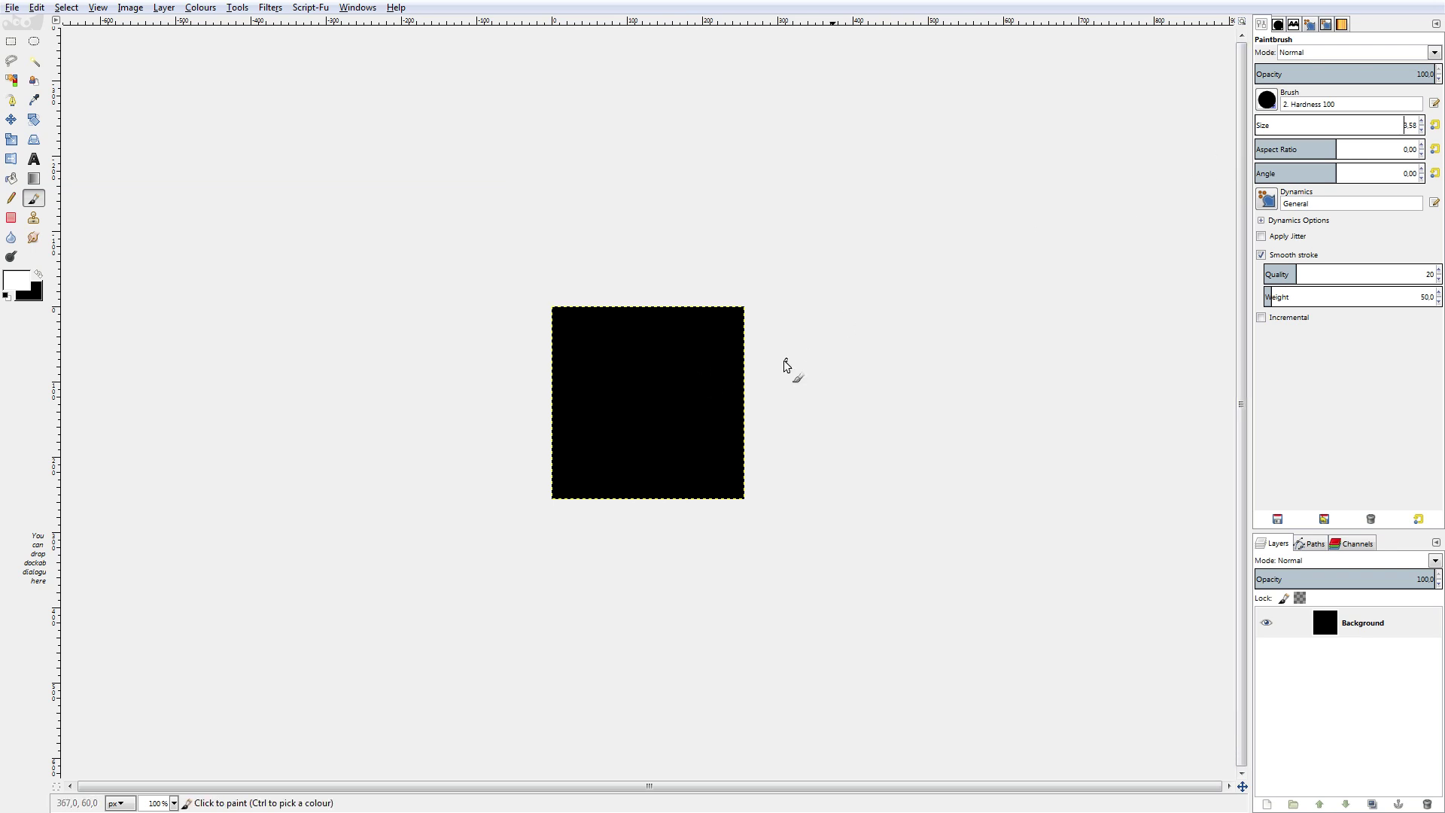
right_click(720, 411)
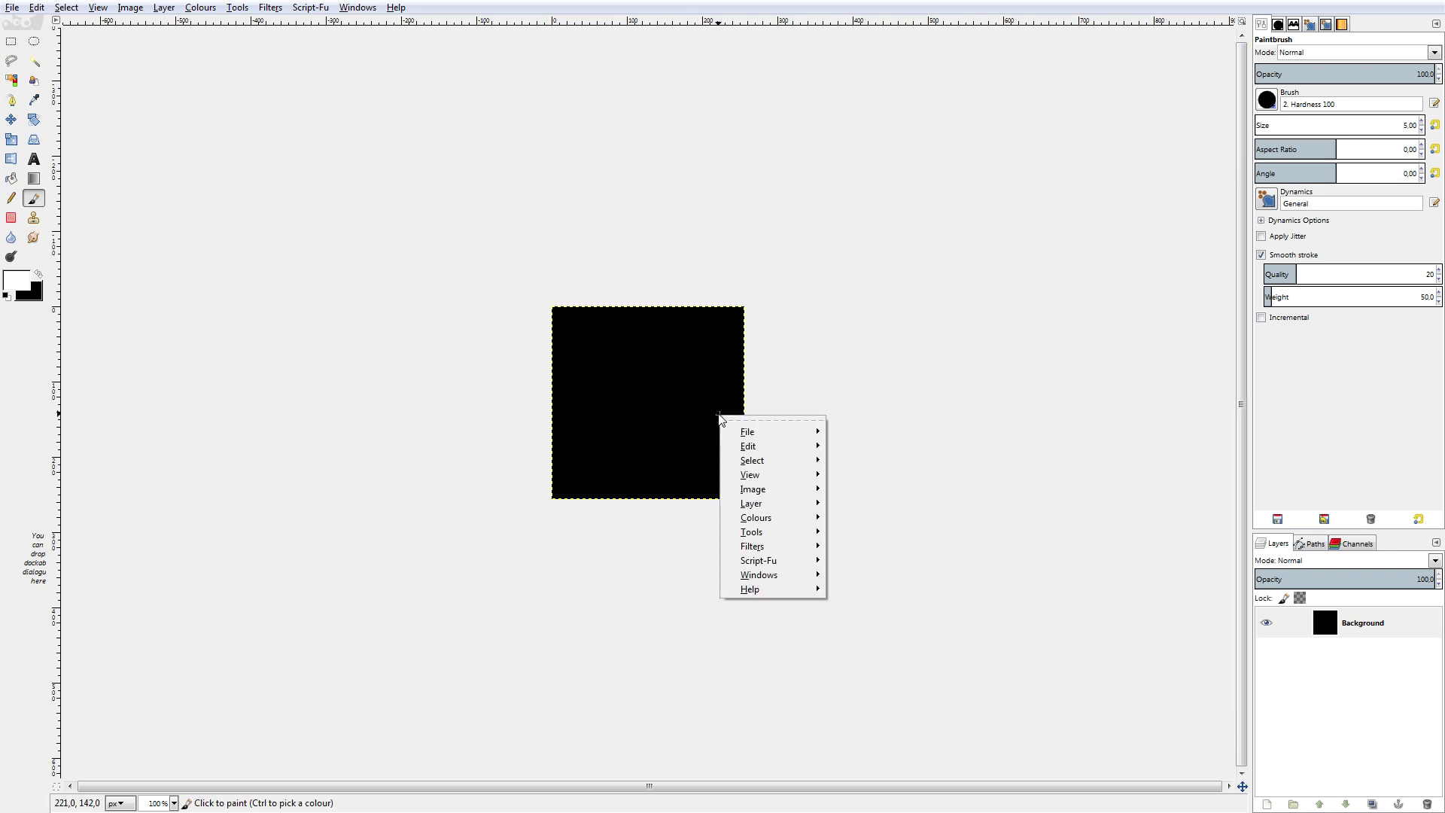
key("Escape")
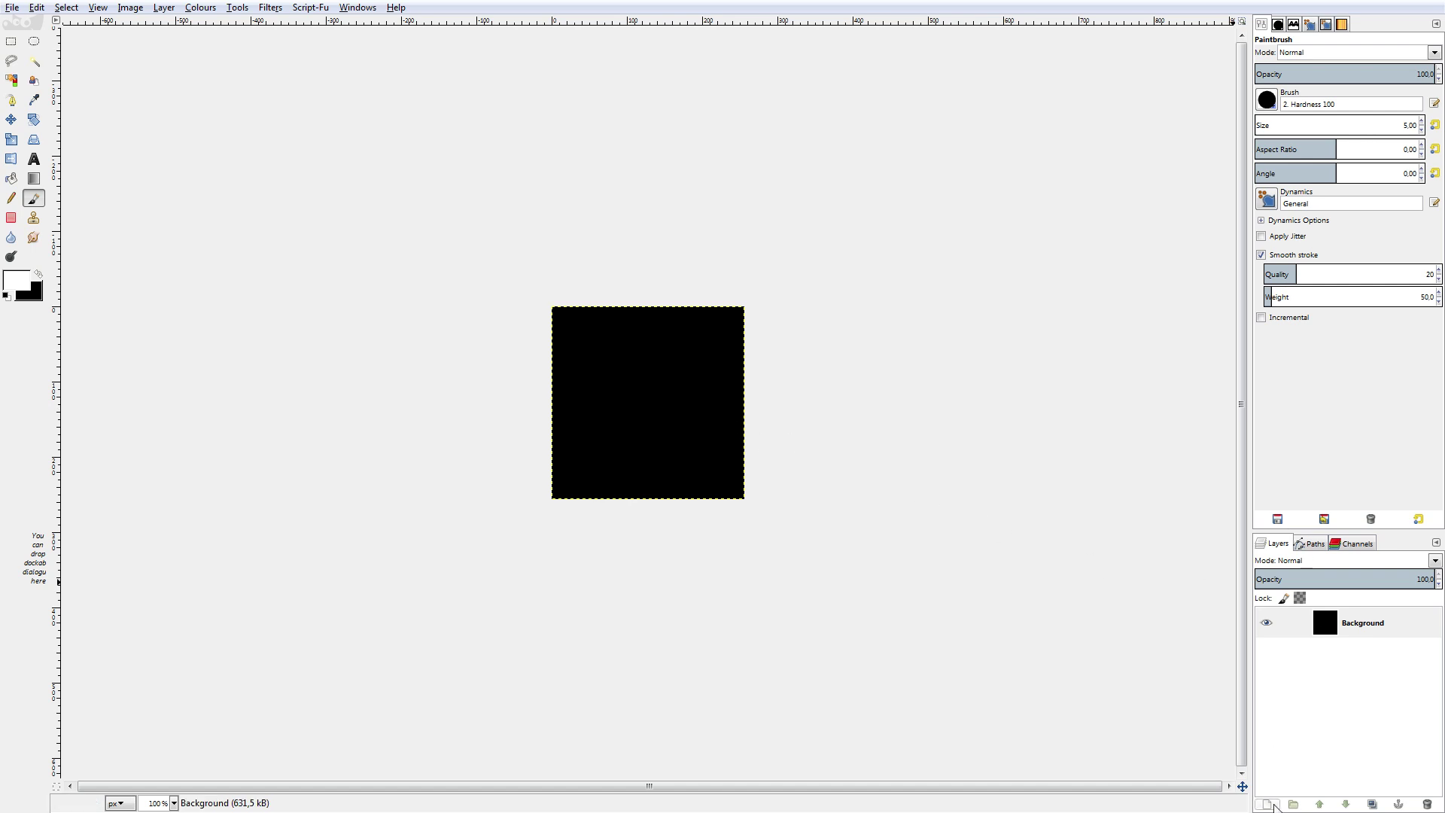
left_click(1268, 804)
left_click(140, 295)
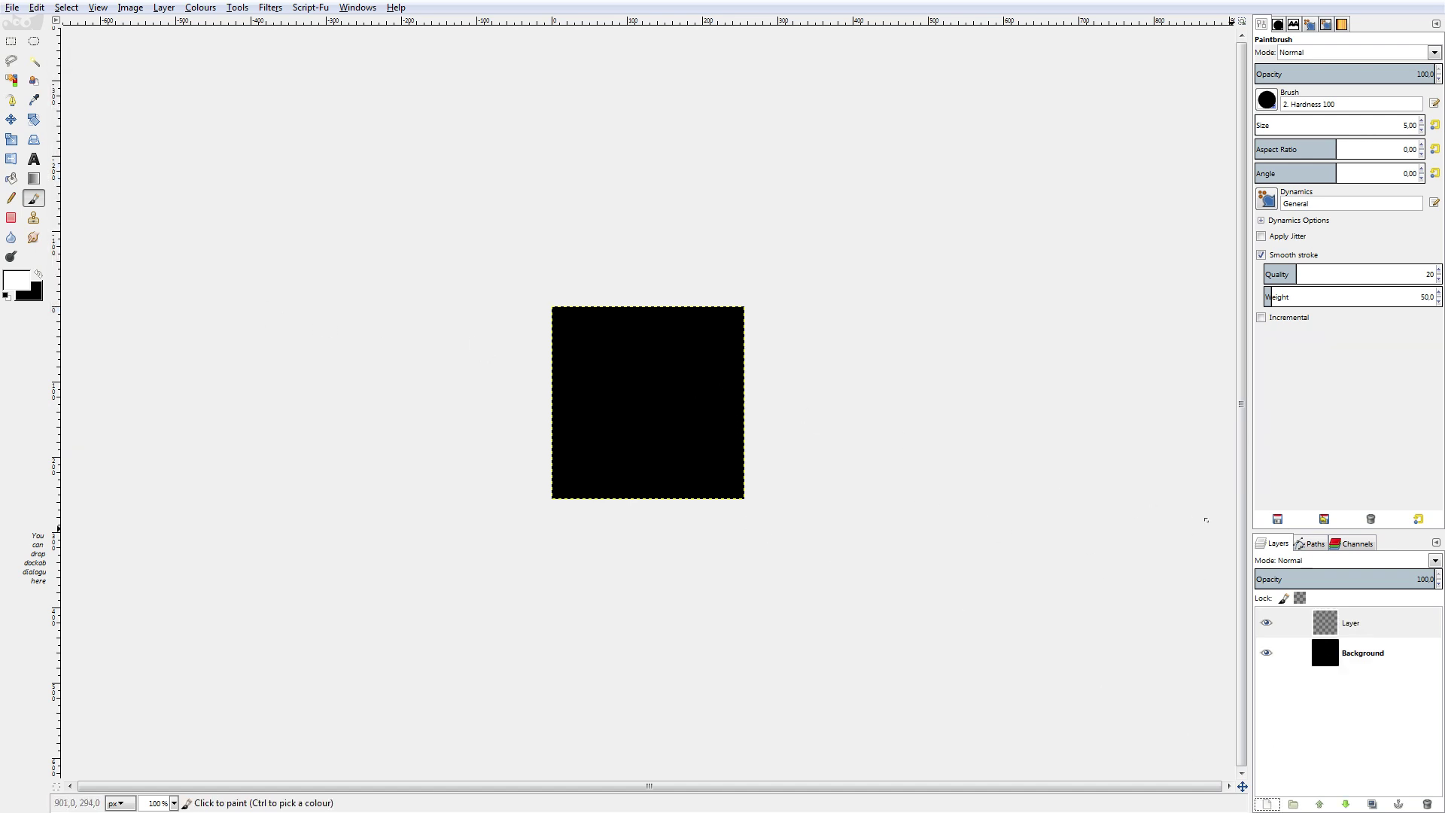
Stroke the flame-shaped path in white on the new layer using the Paintbrush as the paint tool.
left_click(1327, 549)
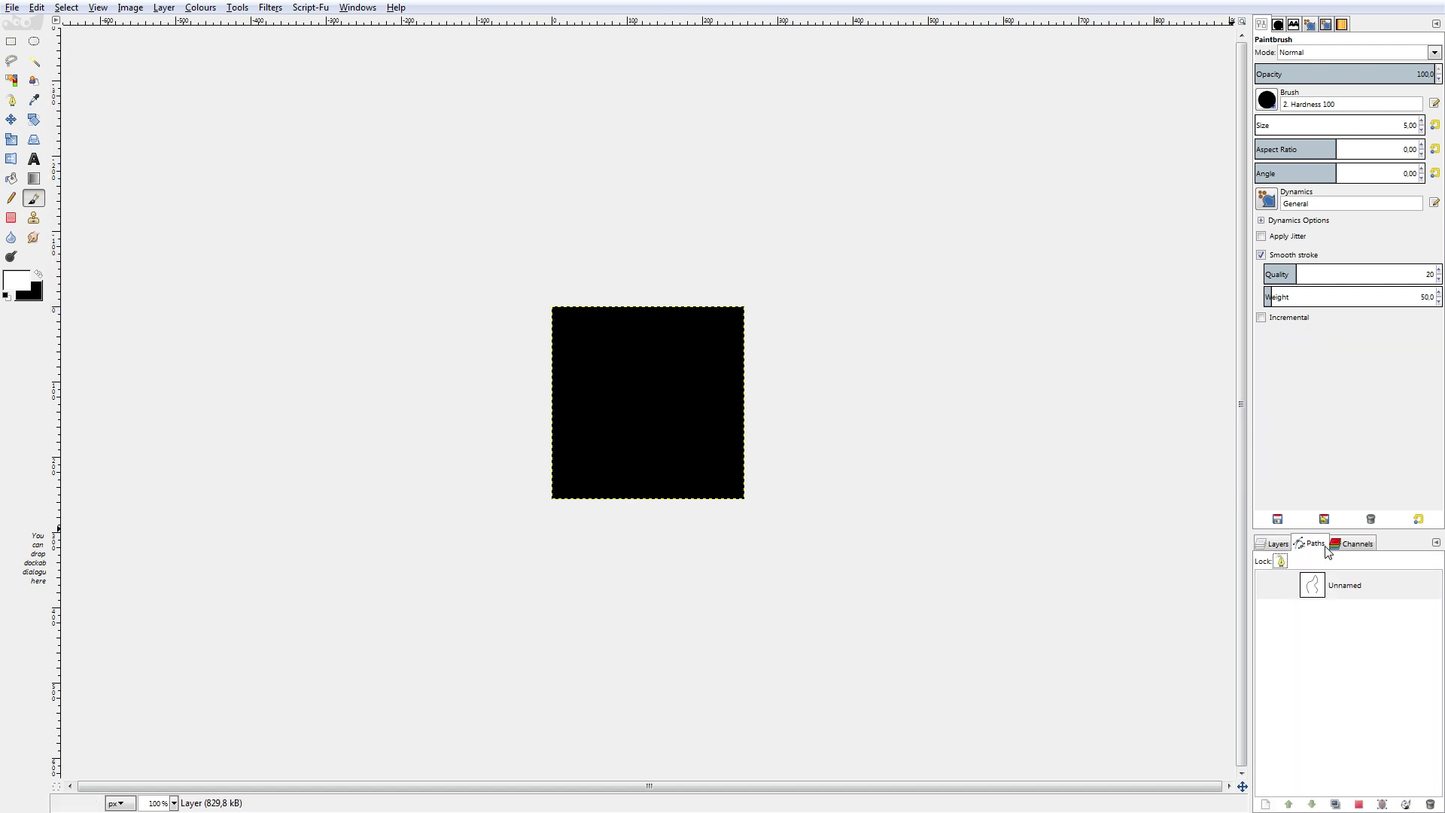
left_click(1406, 806)
mouse_move(192, 86)
left_mouse_down()
mouse_move(792, 238)
mouse_move(936, 235)
left_mouse_up()
left_click(844, 299)
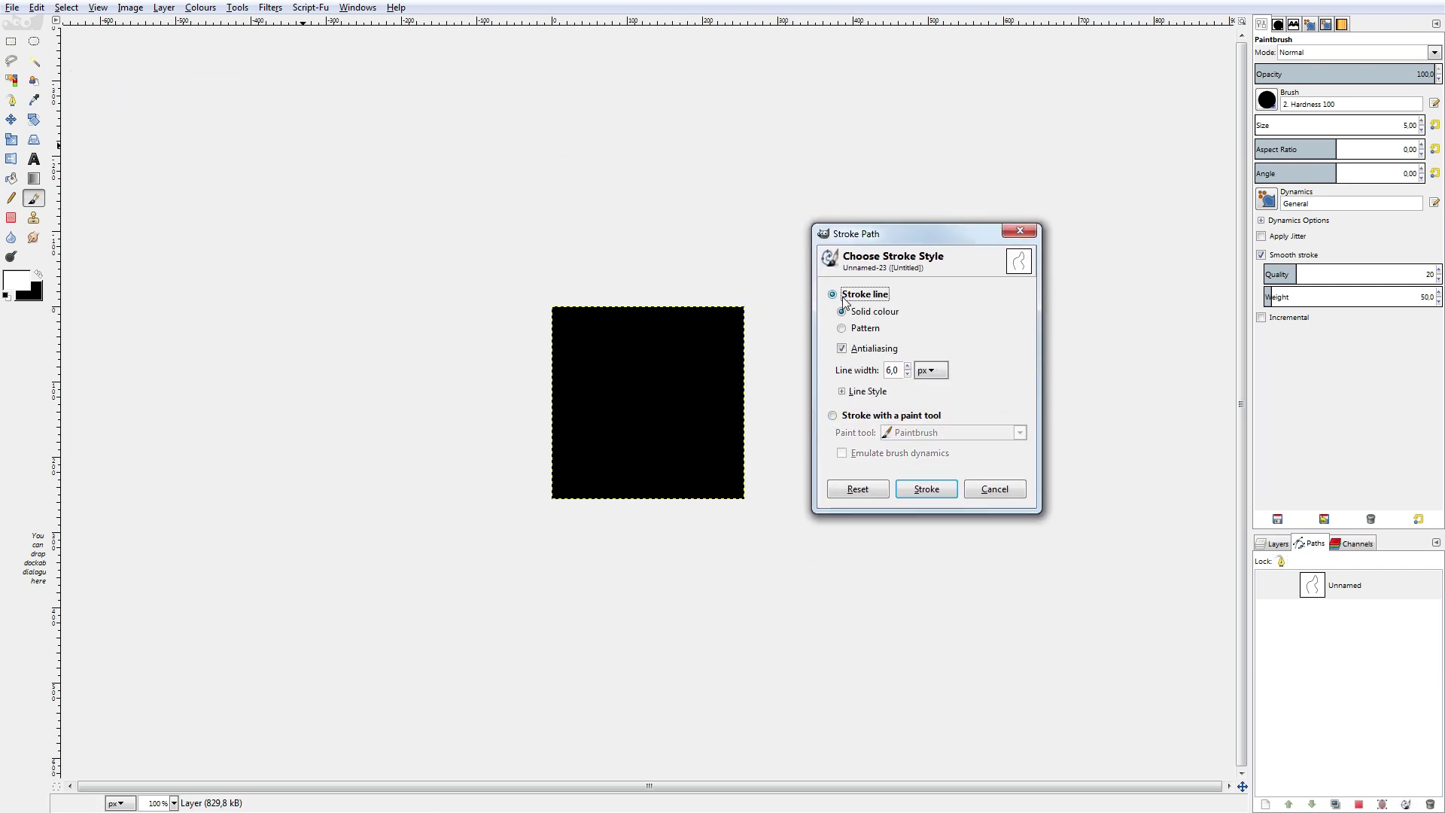
left_click(870, 416)
left_click(930, 488)
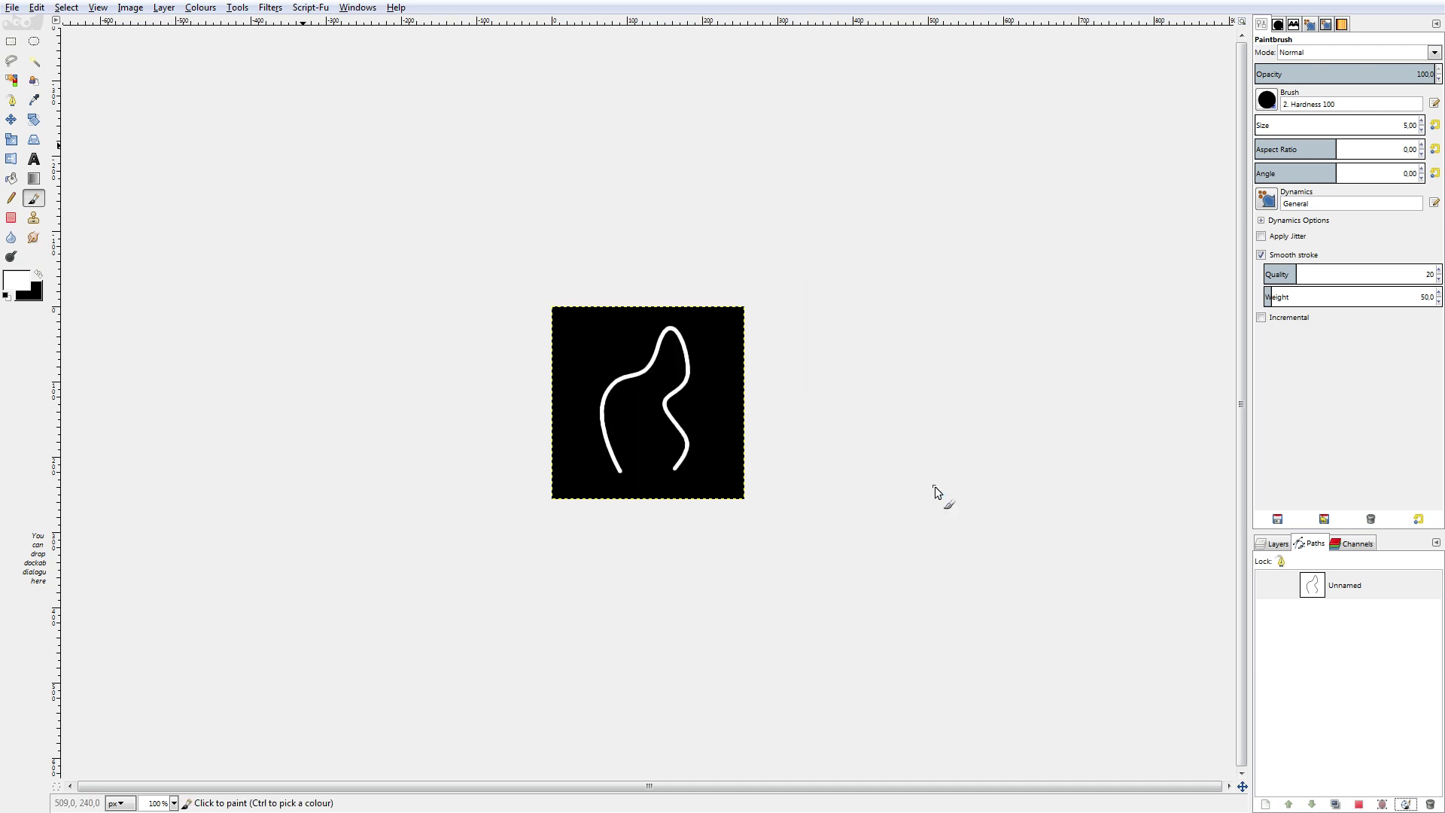
Duplicate the layer with the stroked outline twice.
left_click(1278, 548)
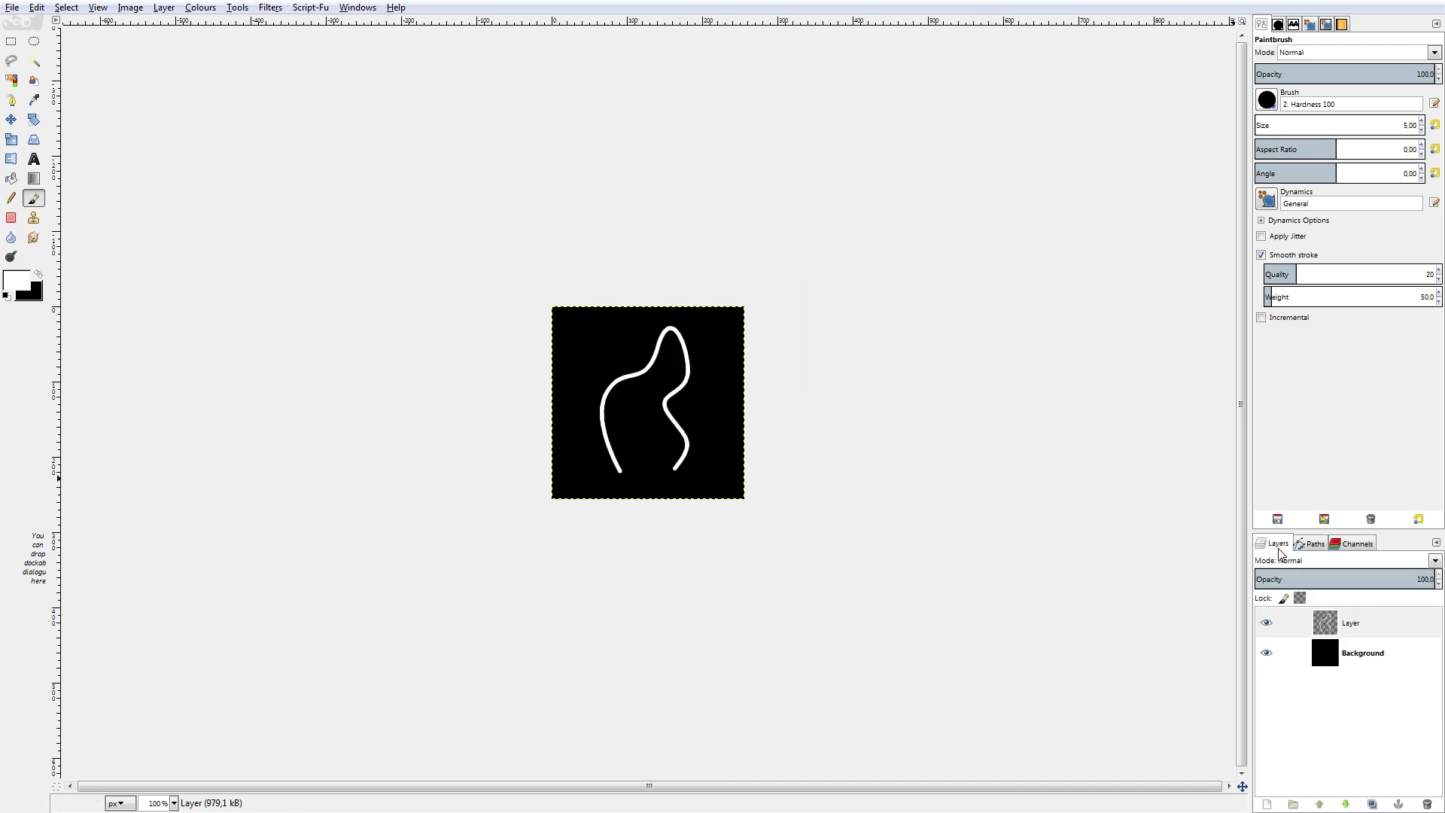
left_click(1371, 804)
left_click(1370, 804)
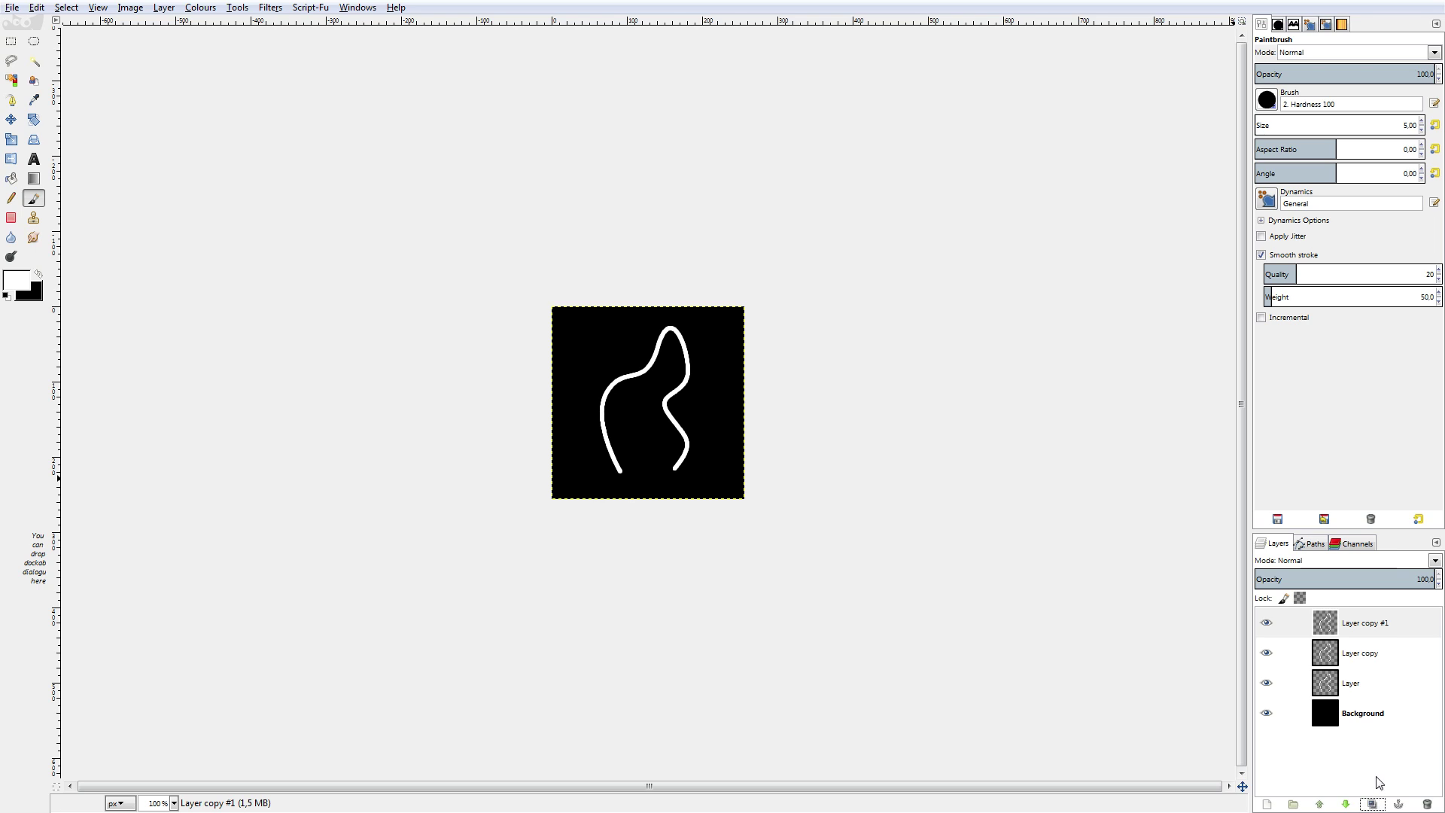
Apply a Gaussian Blur with a 15 px horizontal and vertical radius to the original outline layer.
left_click(1351, 684)
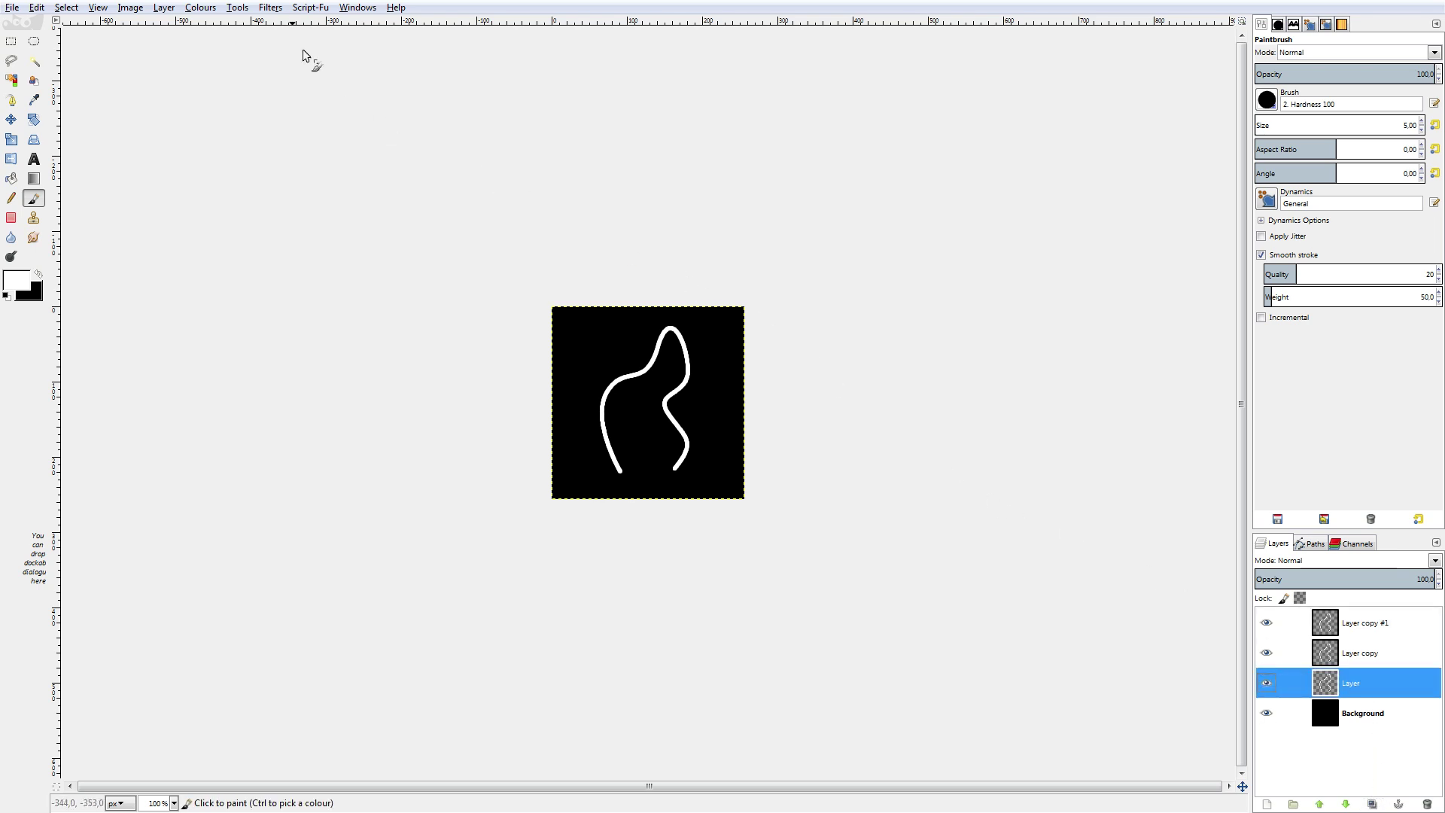
left_click(270, 8)
mouse_move(320, 96)
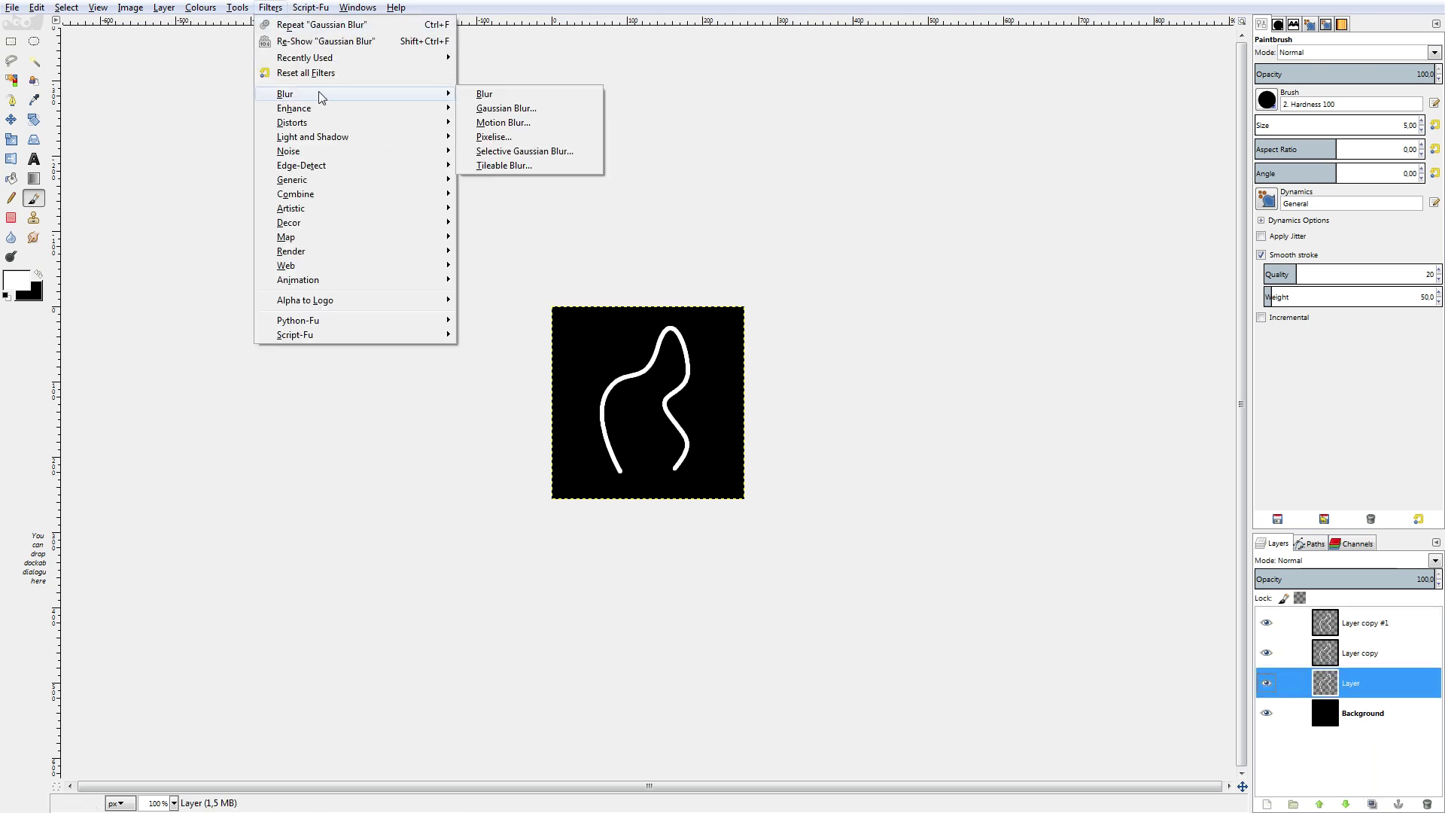
left_click(506, 108)
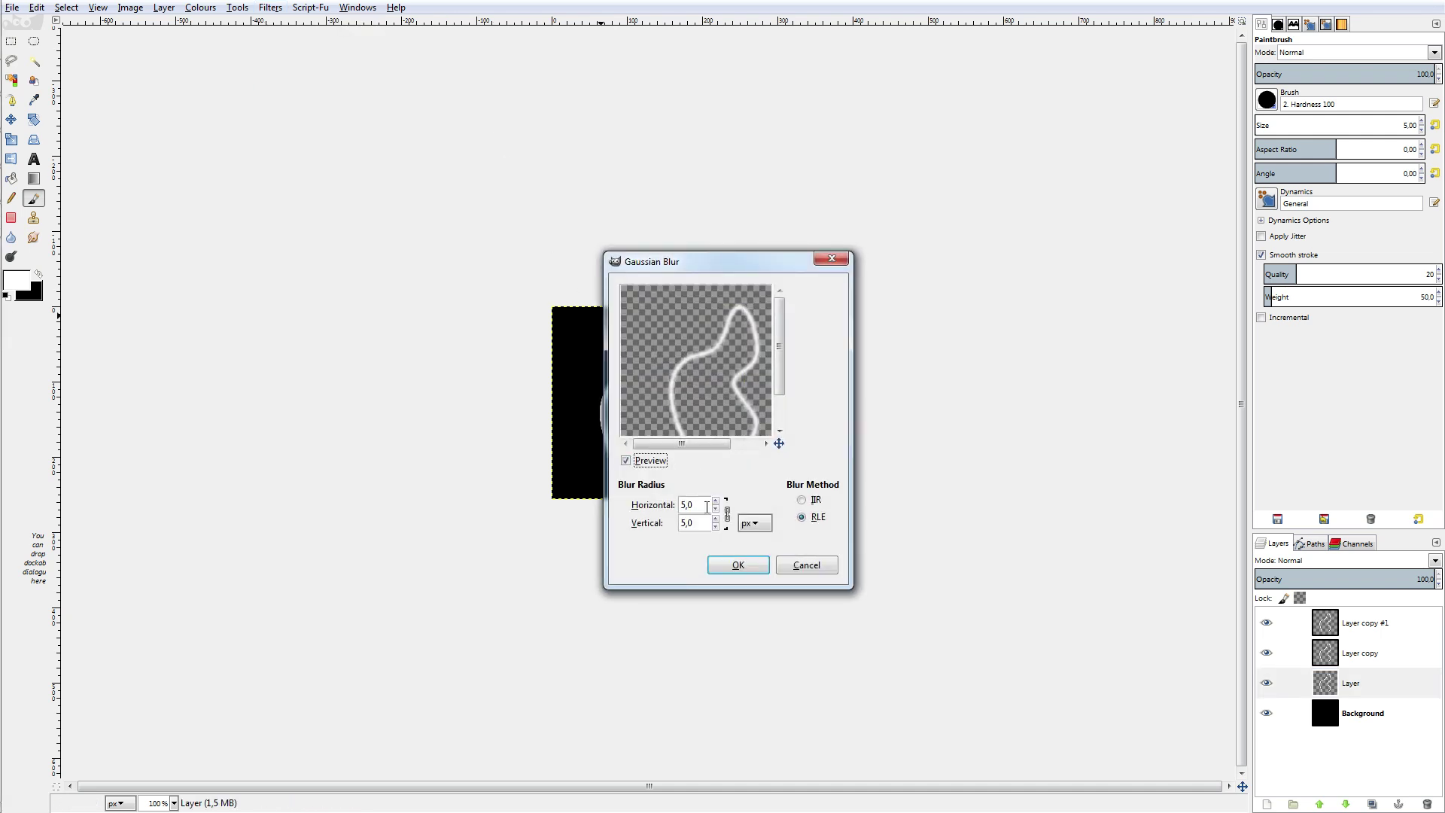
left_click(737, 565)
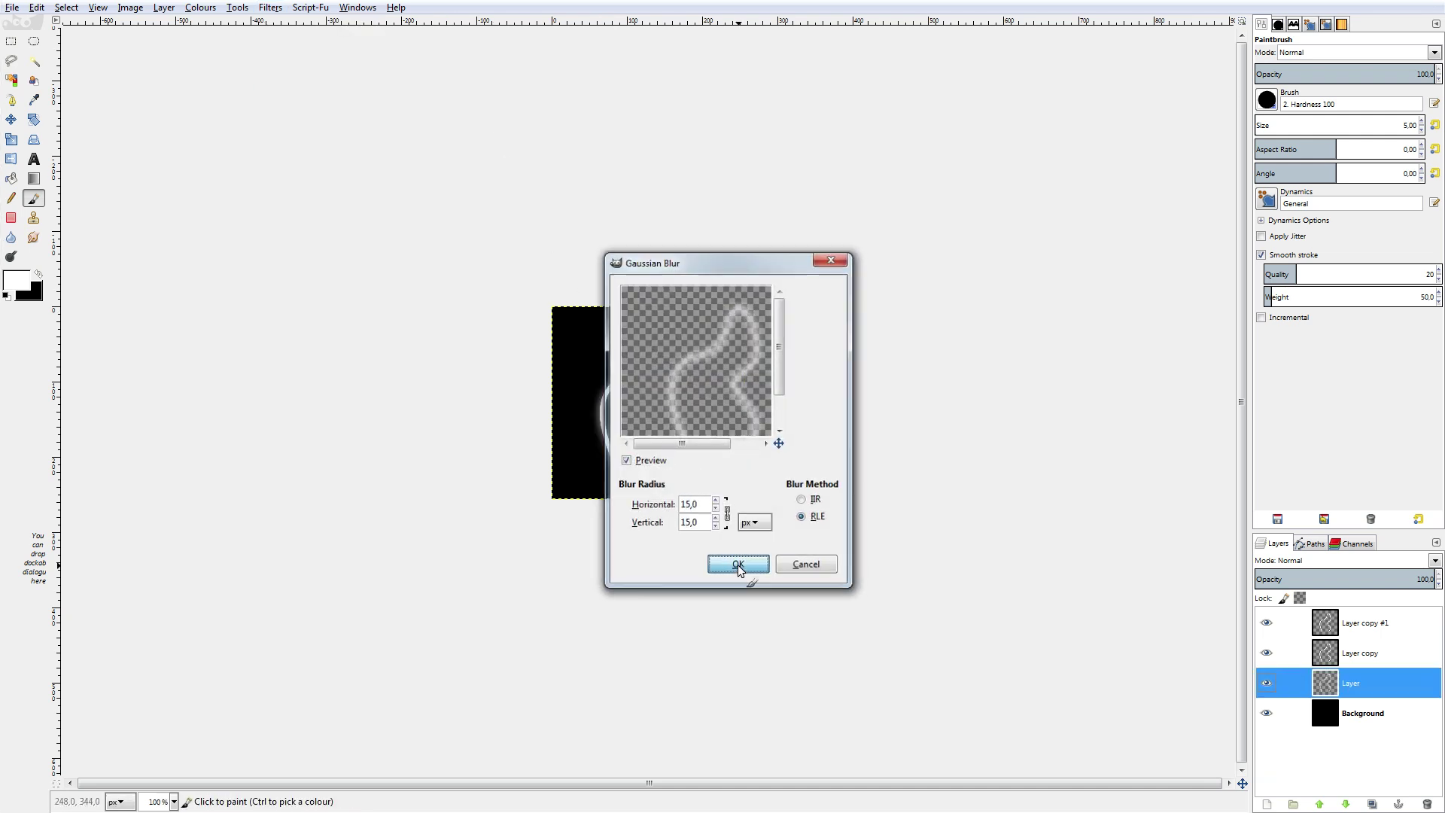
Apply a Gaussian Blur with a larger radius to Layer copy for a wider glow.
left_click(1342, 656)
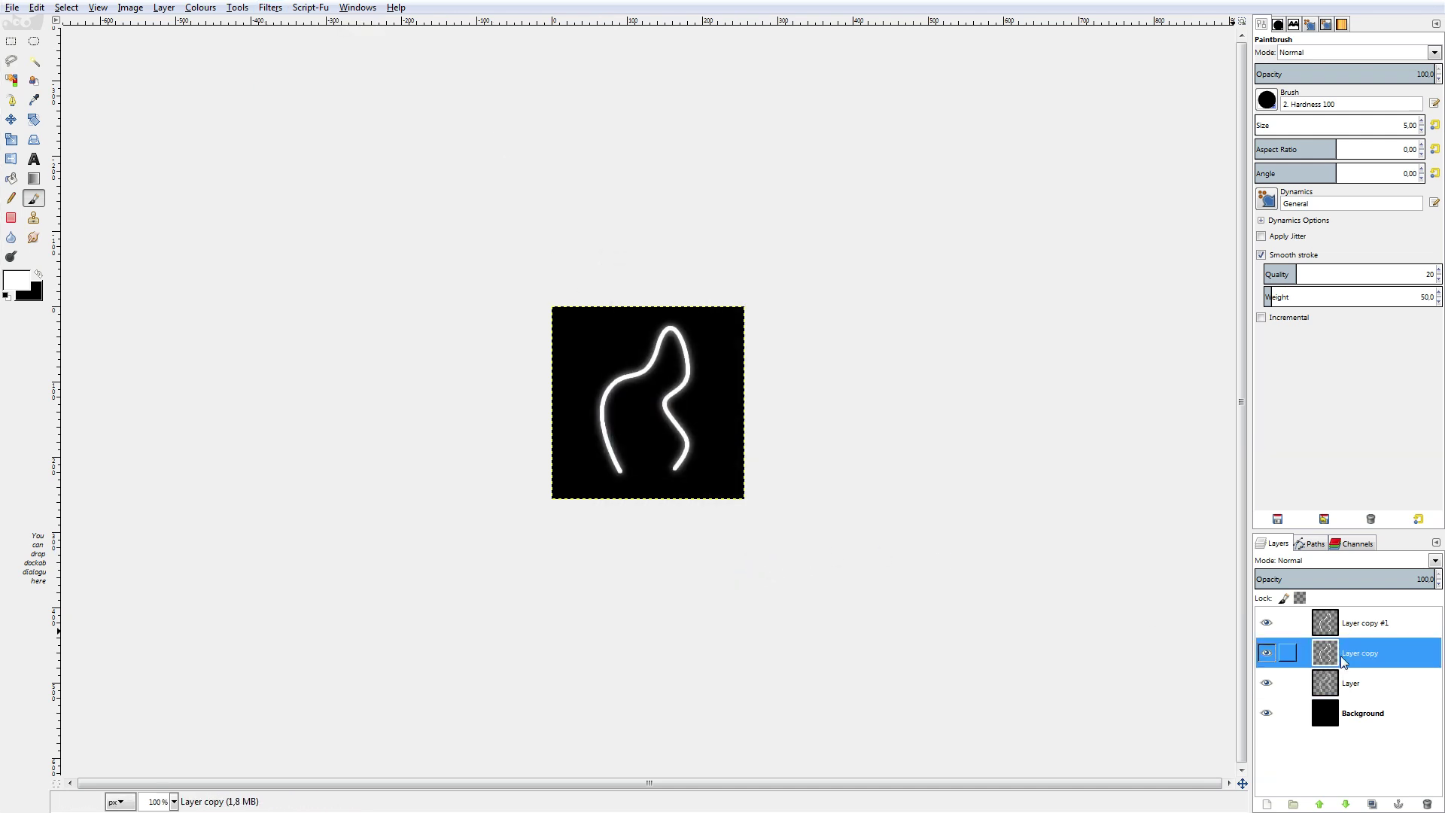
left_click(1264, 655)
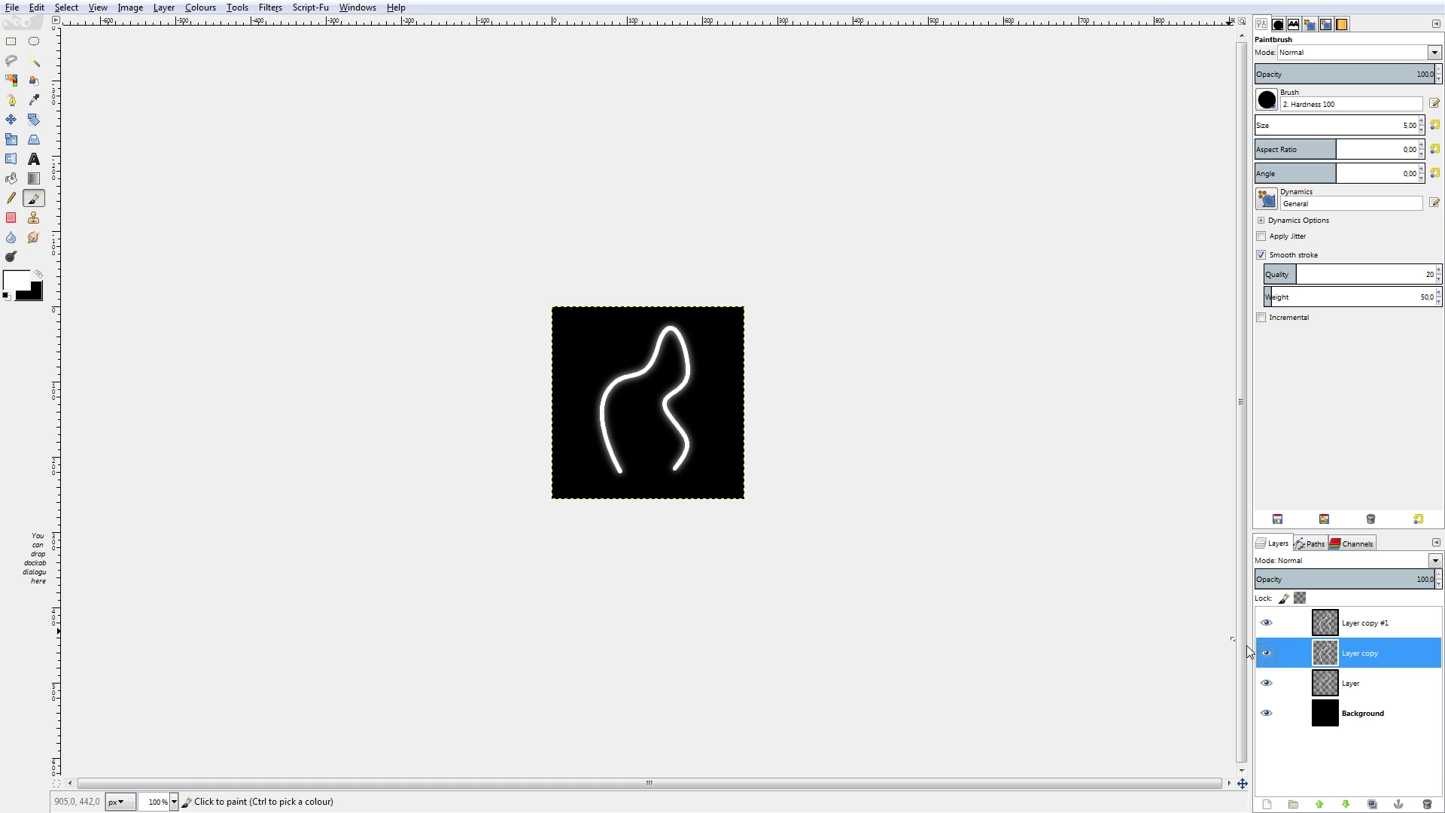
left_click(272, 7)
left_click(288, 42)
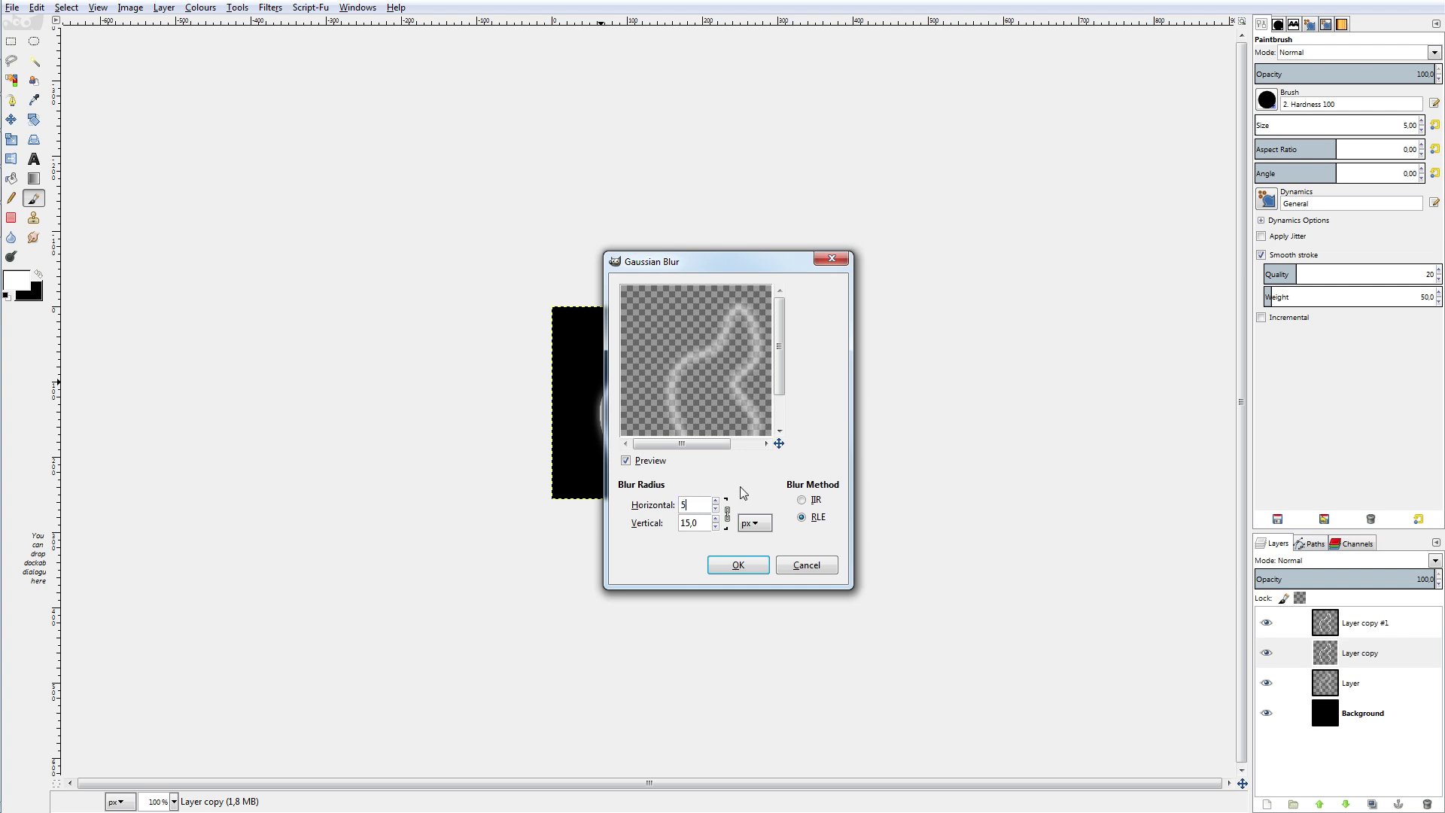
left_click(737, 565)
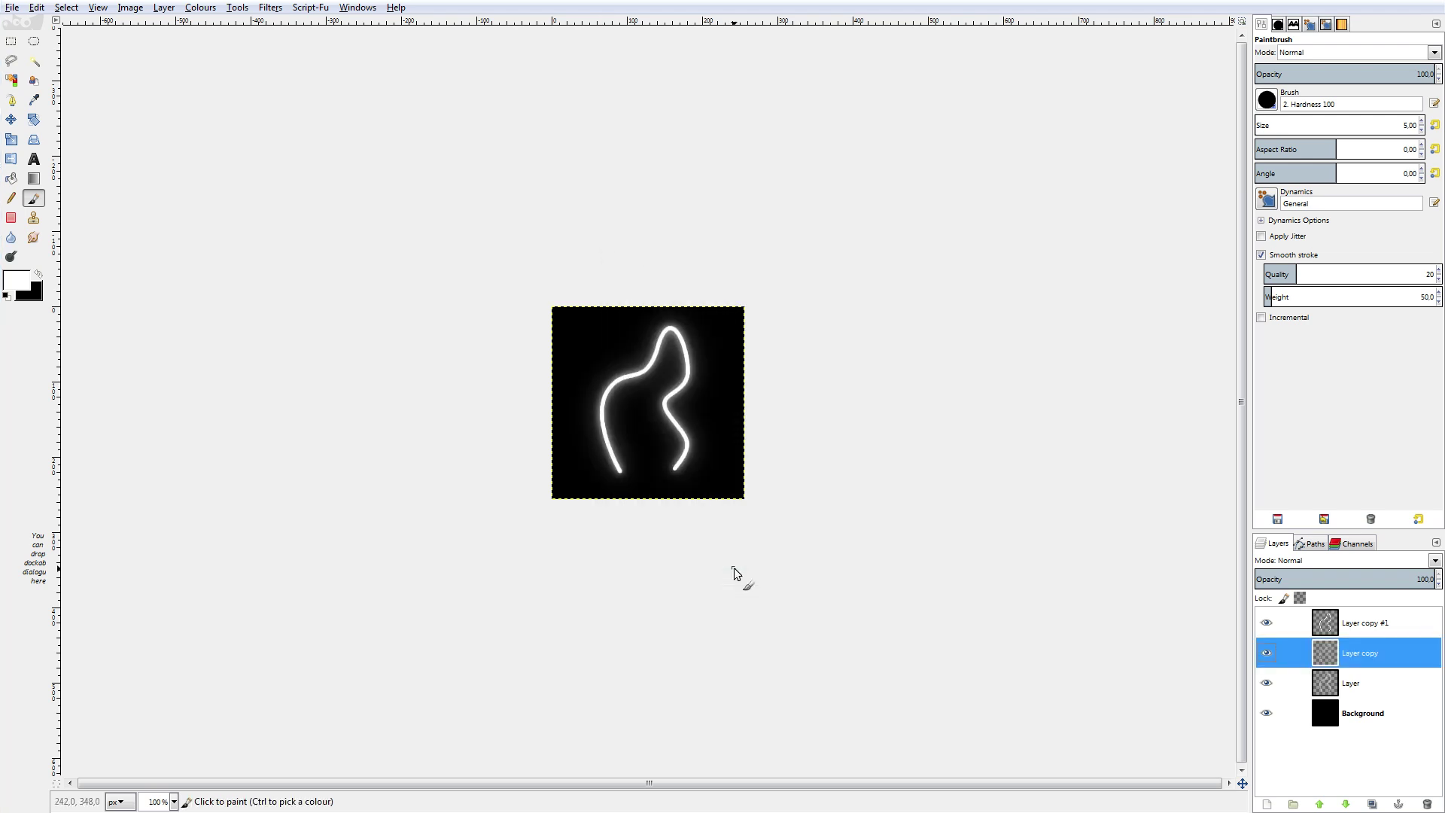
Duplicate the widely blurred Layer copy and the sharp Layer copy #1.
left_click(1371, 804)
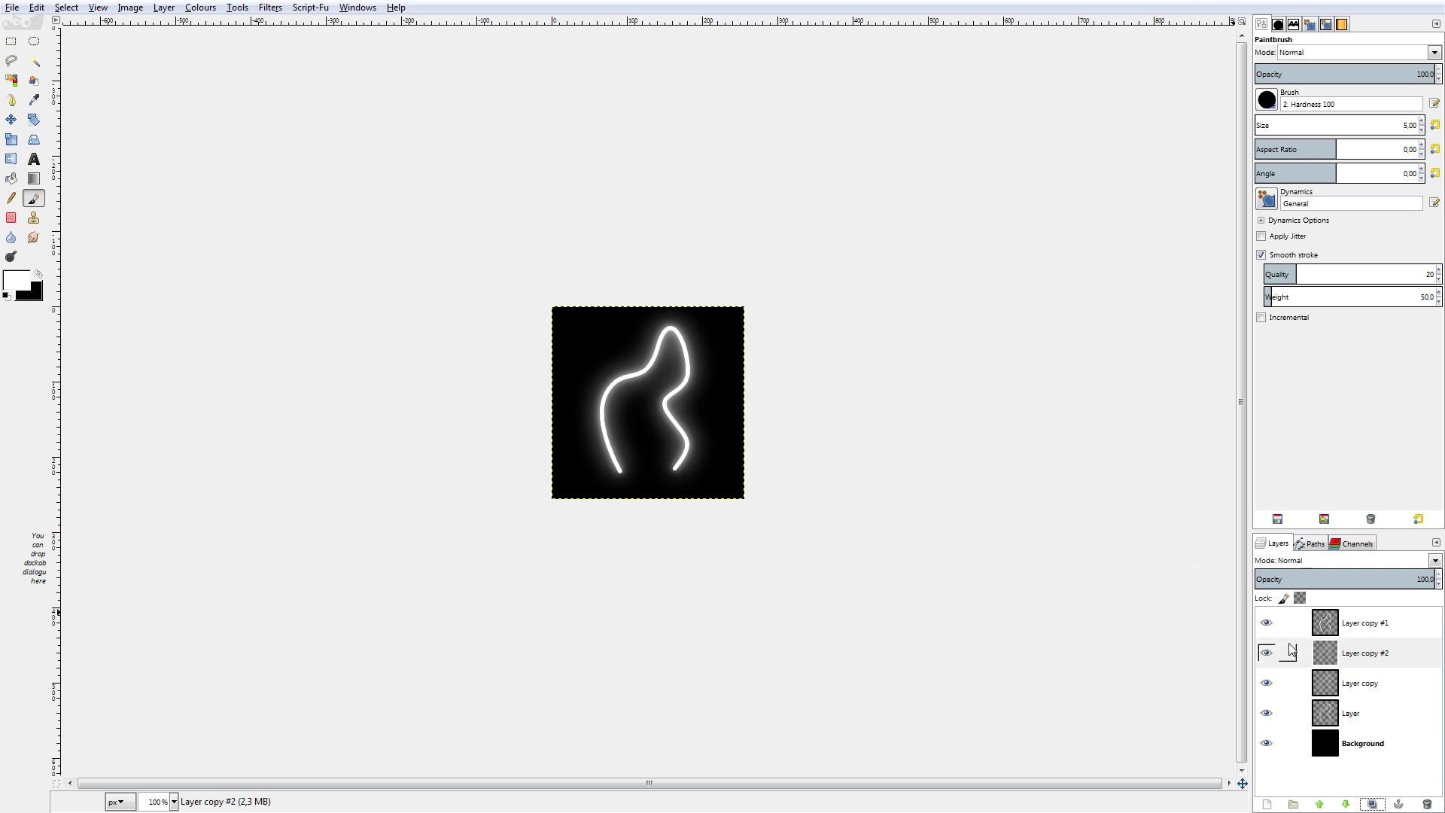
left_click(1357, 625)
left_click(1383, 804)
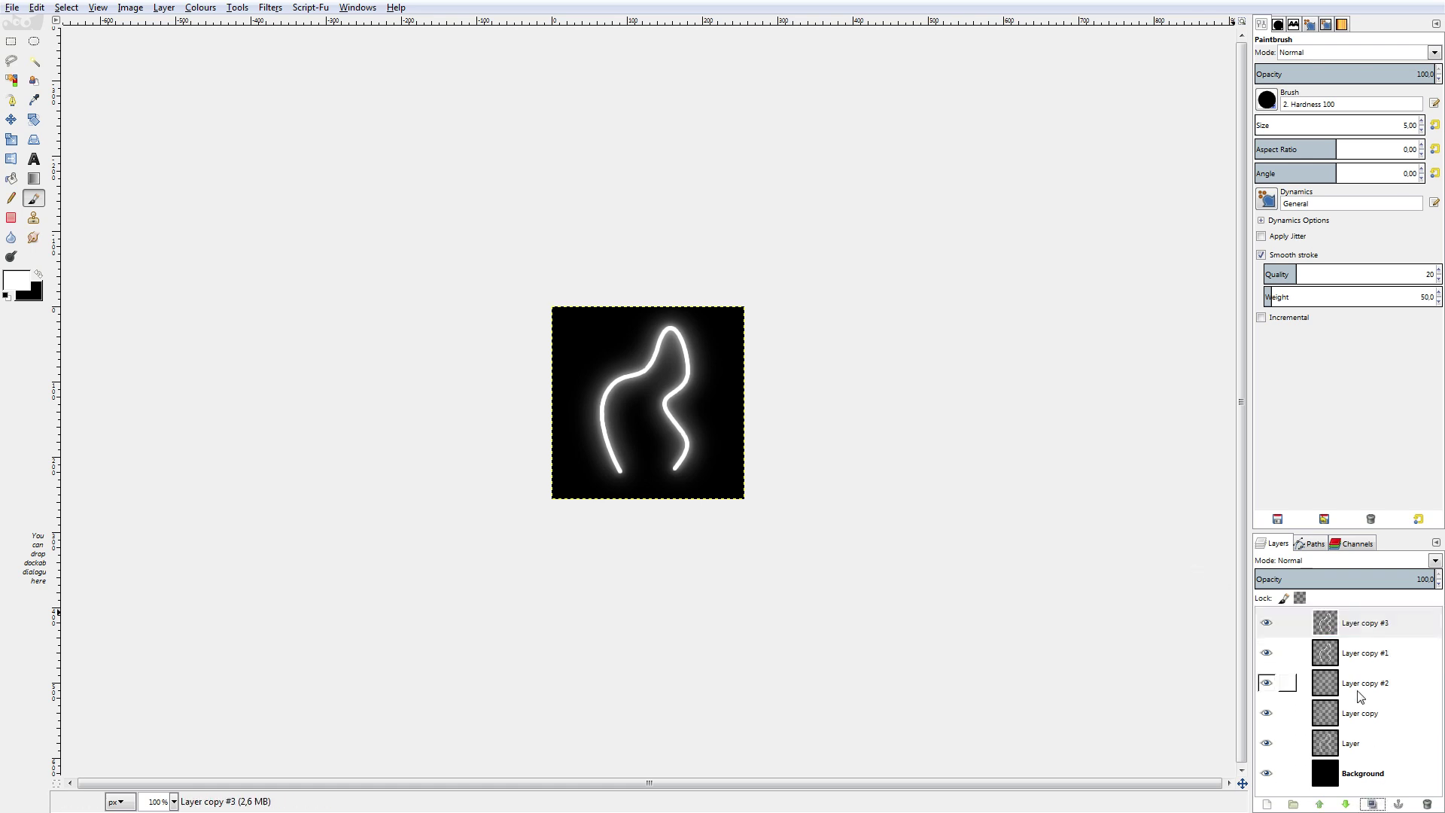
Smudge the outline on Layer copy #1 outward along both sides with a size 13.29 brush to form flame wisps.
left_click(1288, 653)
left_click(42, 237)
right_click(591, 426)
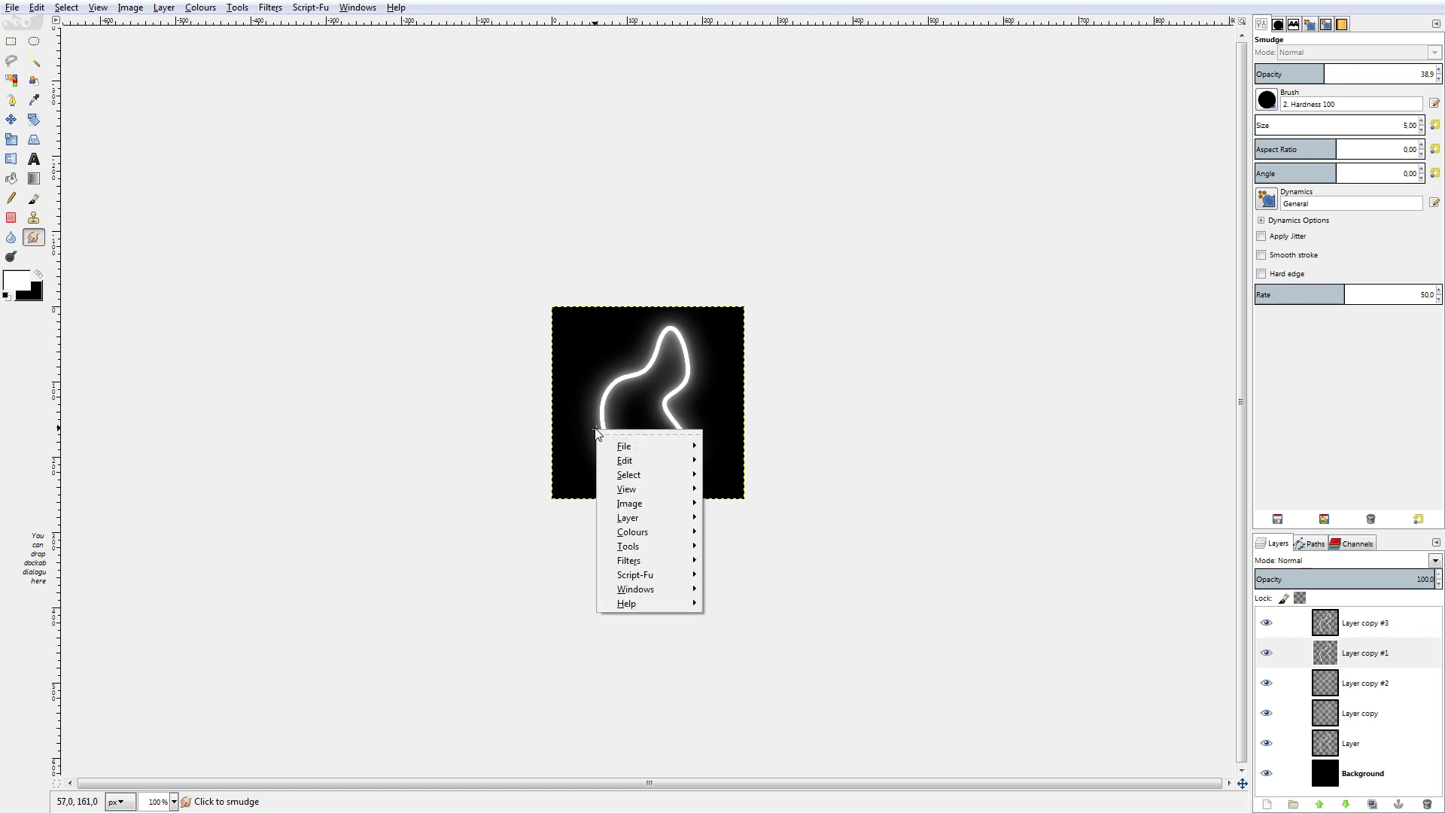
left_click(568, 417)
scroll(569, 451, "up", 3, "ctrl")
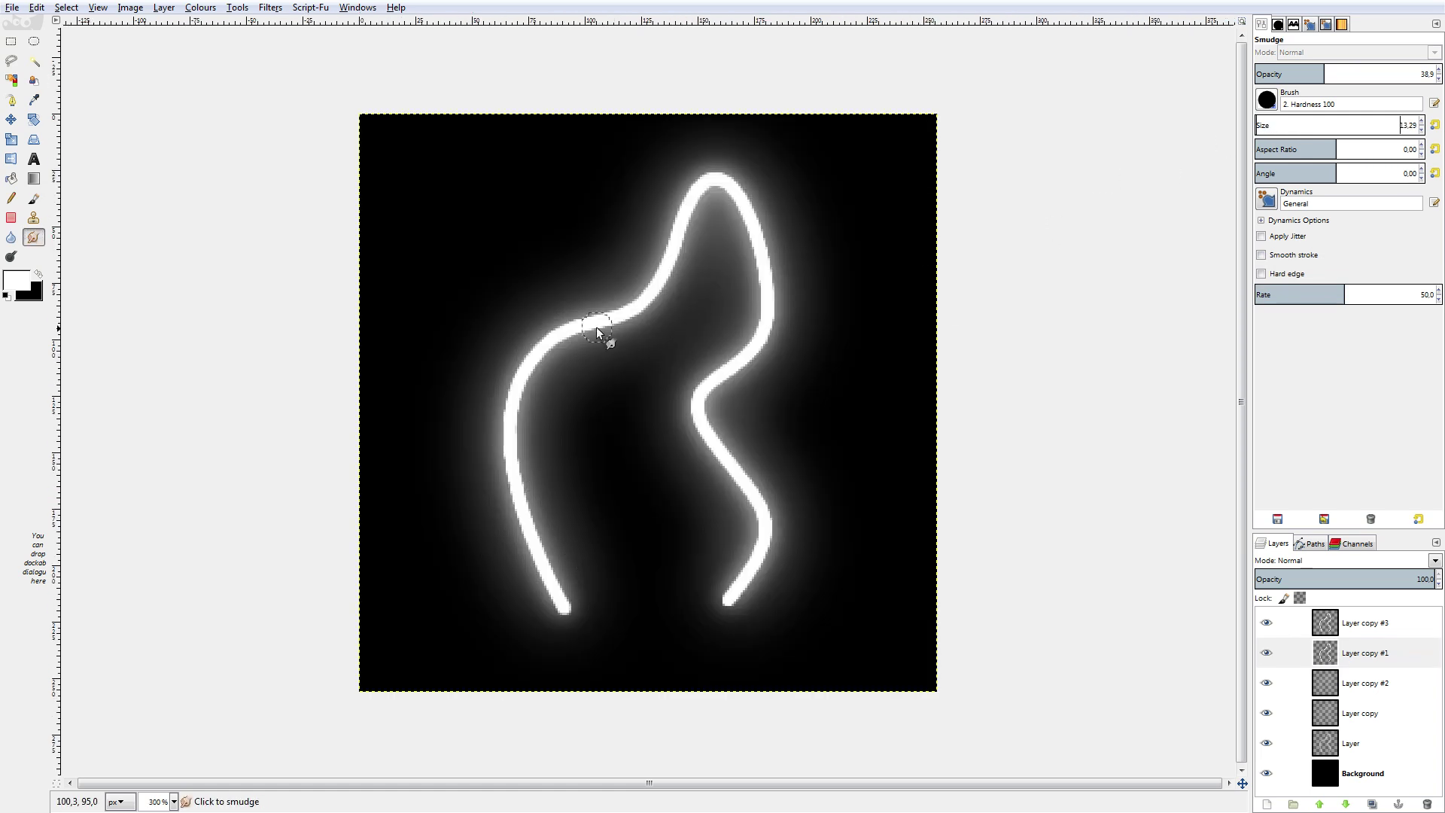
mouse_move(600, 326)
left_mouse_down()
mouse_move(590, 340)
mouse_move(525, 337)
left_mouse_up()
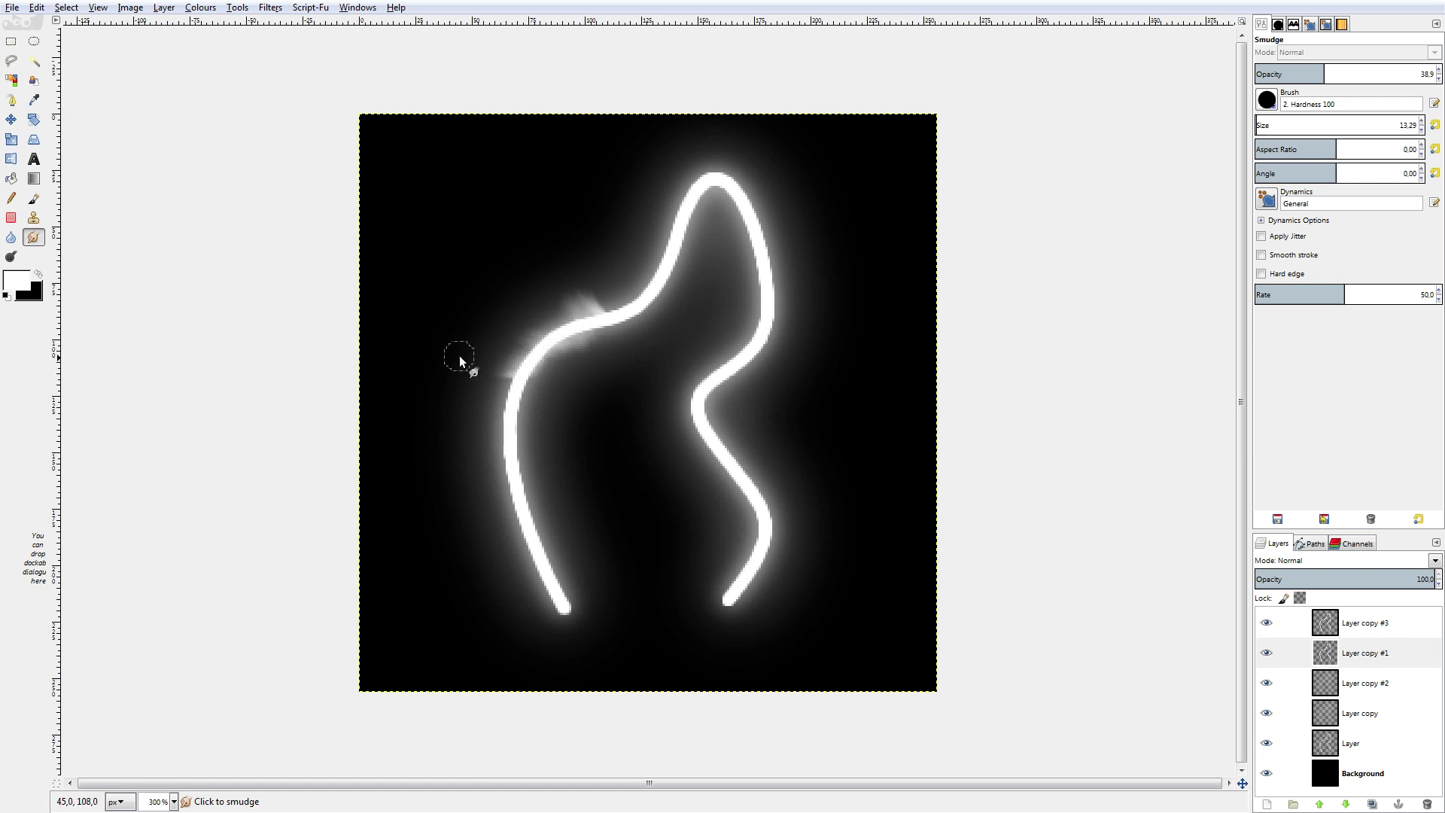
mouse_move(489, 401)
left_mouse_down()
mouse_move(539, 414)
mouse_move(503, 434)
mouse_move(520, 447)
mouse_move(497, 489)
mouse_move(538, 532)
mouse_move(489, 554)
mouse_move(526, 591)
mouse_move(532, 549)
mouse_move(513, 597)
mouse_move(559, 569)
mouse_move(554, 357)
mouse_move(475, 435)
mouse_move(545, 602)
left_mouse_up()
mouse_move(564, 331)
left_mouse_down()
mouse_move(632, 258)
mouse_move(787, 181)
mouse_move(786, 318)
mouse_move(716, 422)
mouse_move(818, 471)
mouse_move(739, 594)
left_mouse_up()
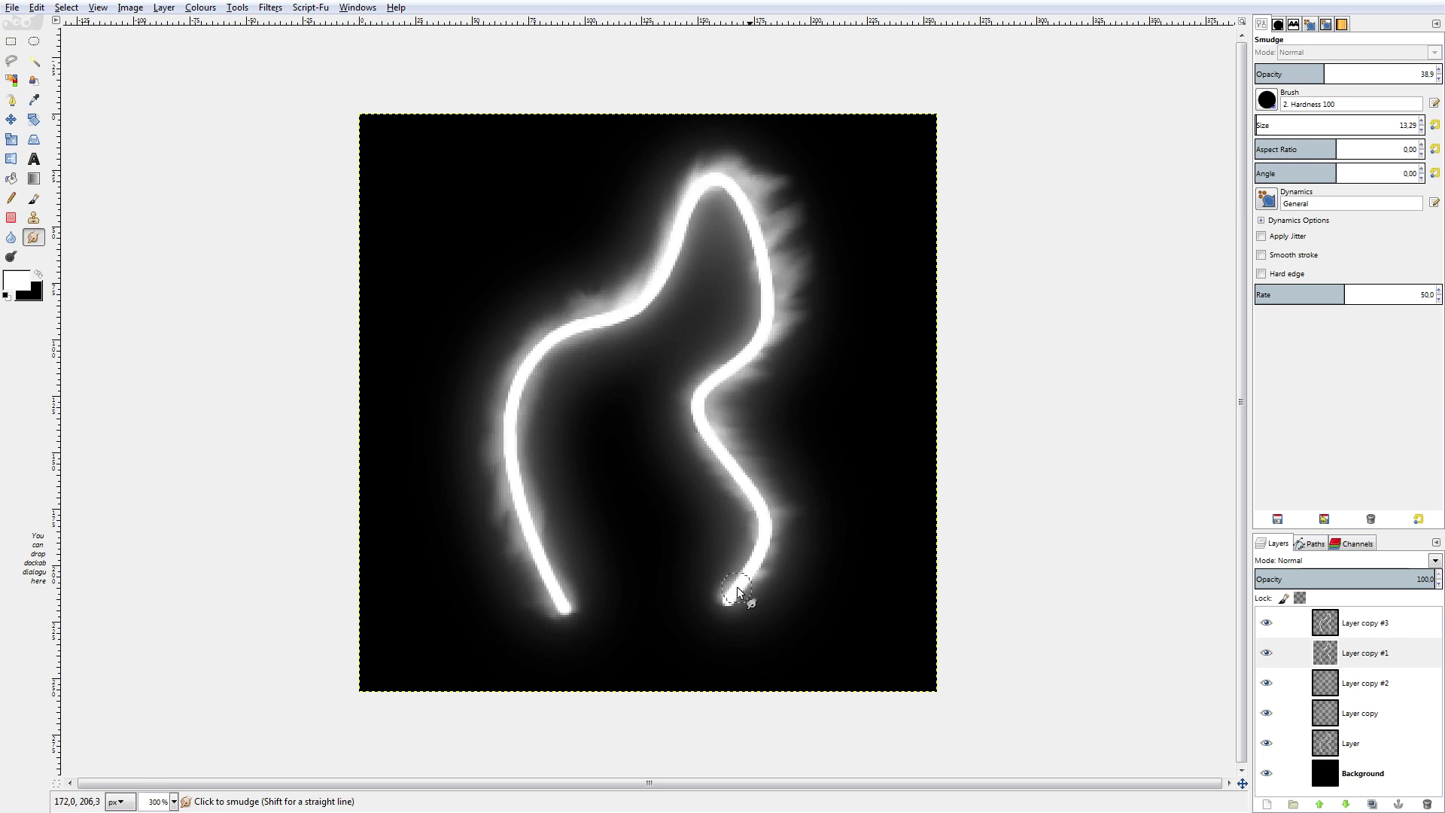
Check Layer copy #3 by toggling its visibility, and duplicate it.
left_click(1335, 631)
left_click(1267, 624)
left_click(1267, 625)
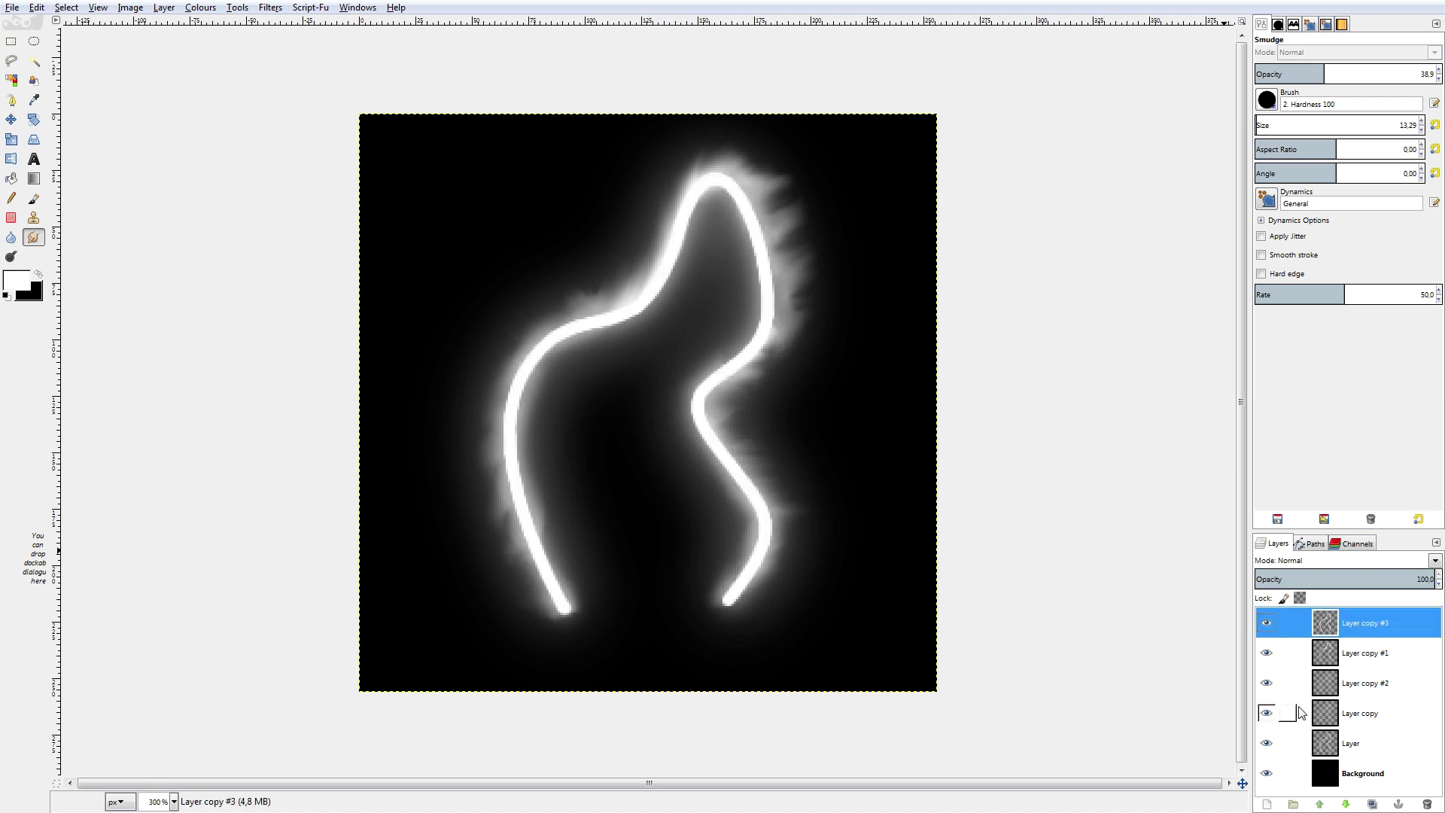
left_click(1372, 804)
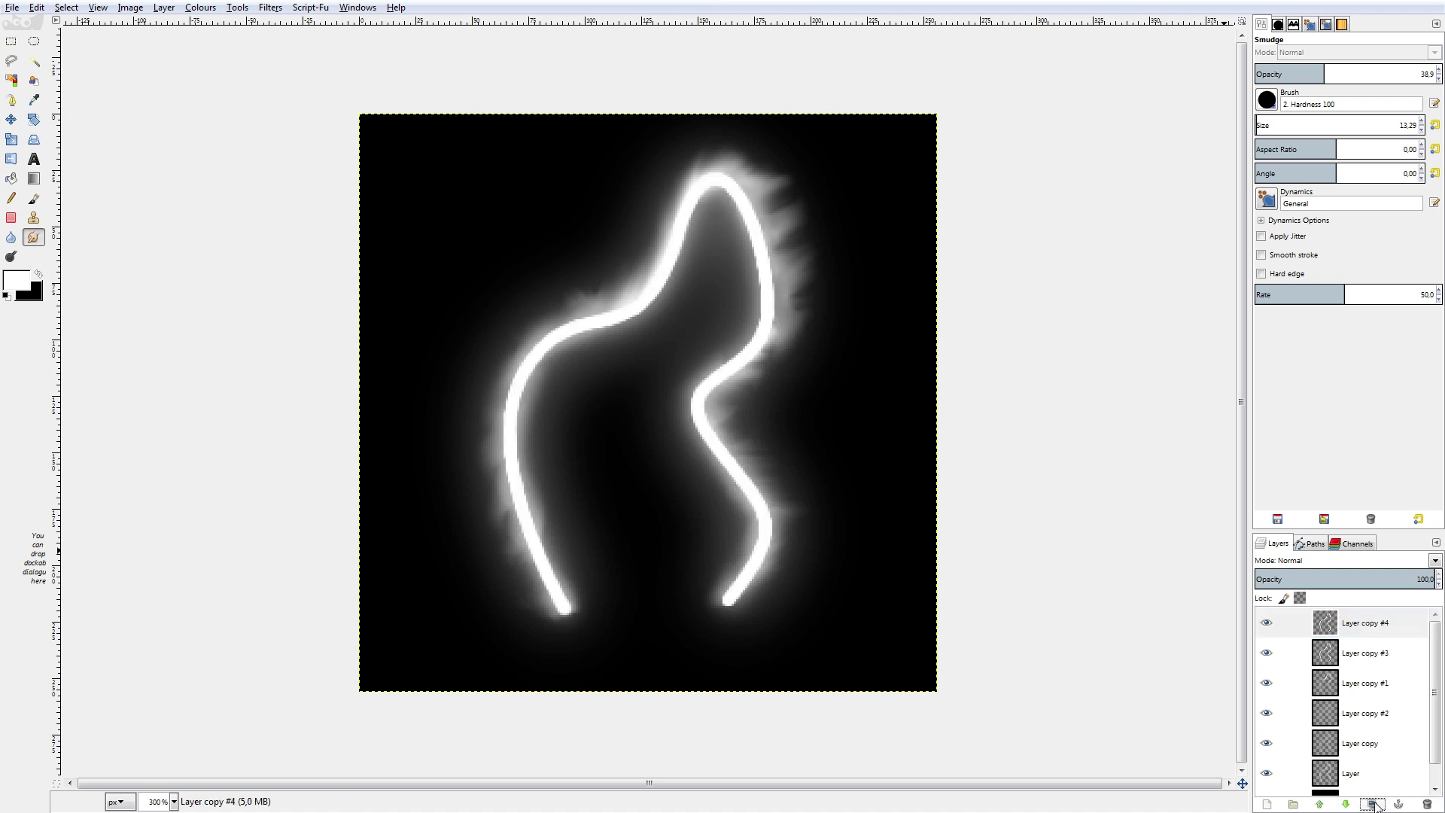
Apply a linear Motion Blur with a length of about 29 to Layer copy #3, trailing the outline vertically upward.
left_click(1336, 655)
left_click(270, 7)
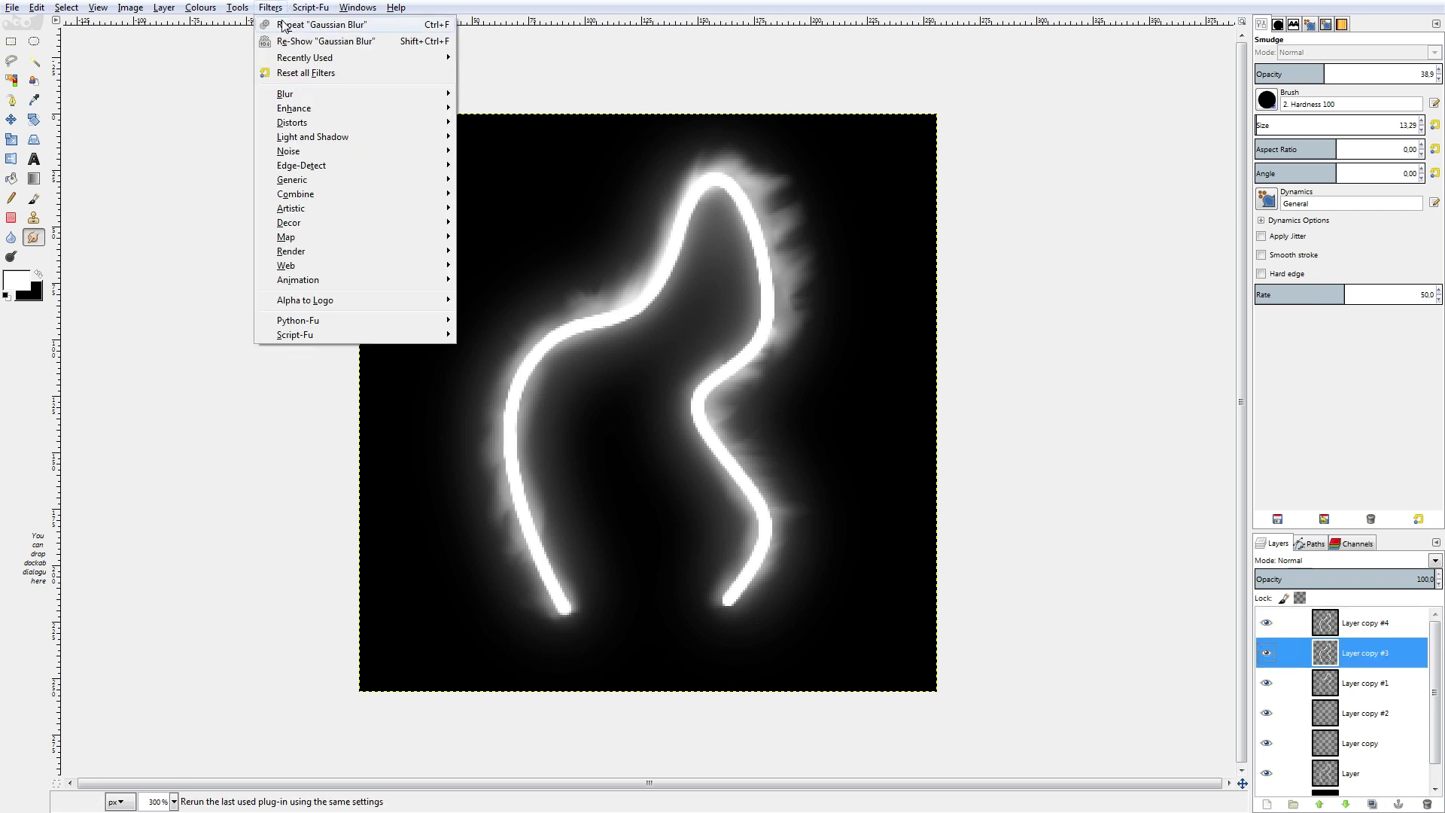
mouse_move(361, 94)
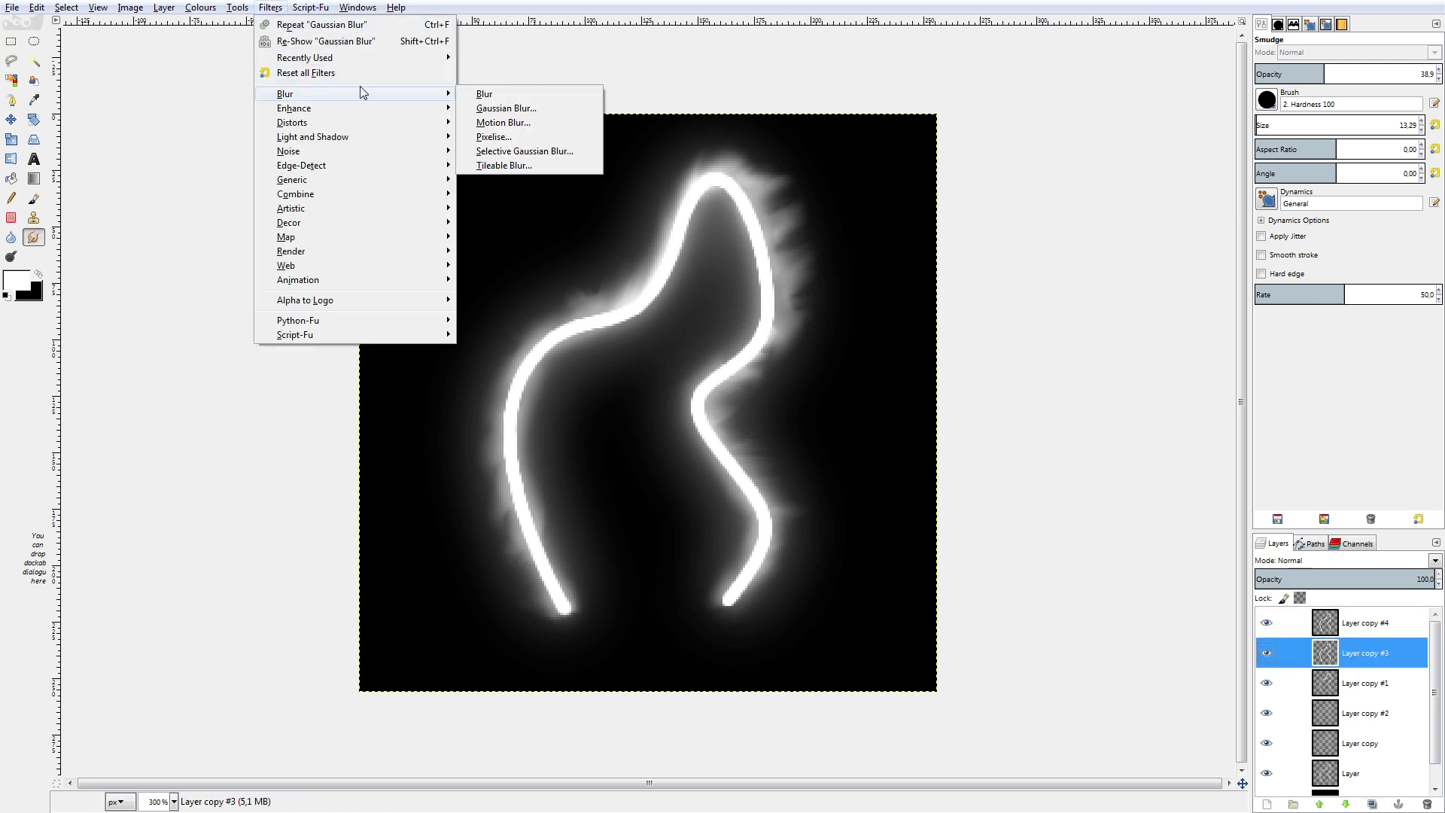
left_click(514, 125)
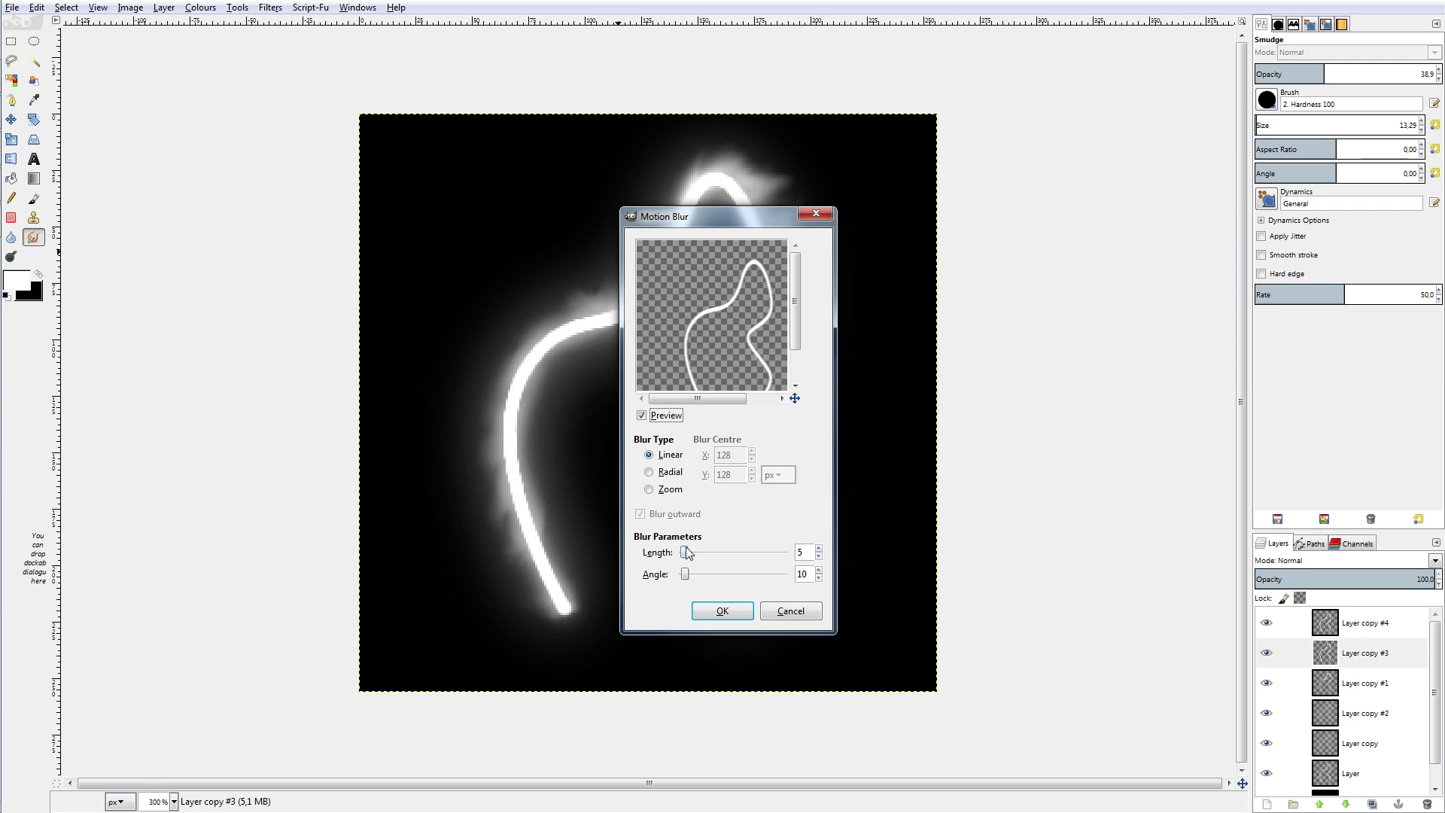
left_click_drag(684, 553, 685, 555)
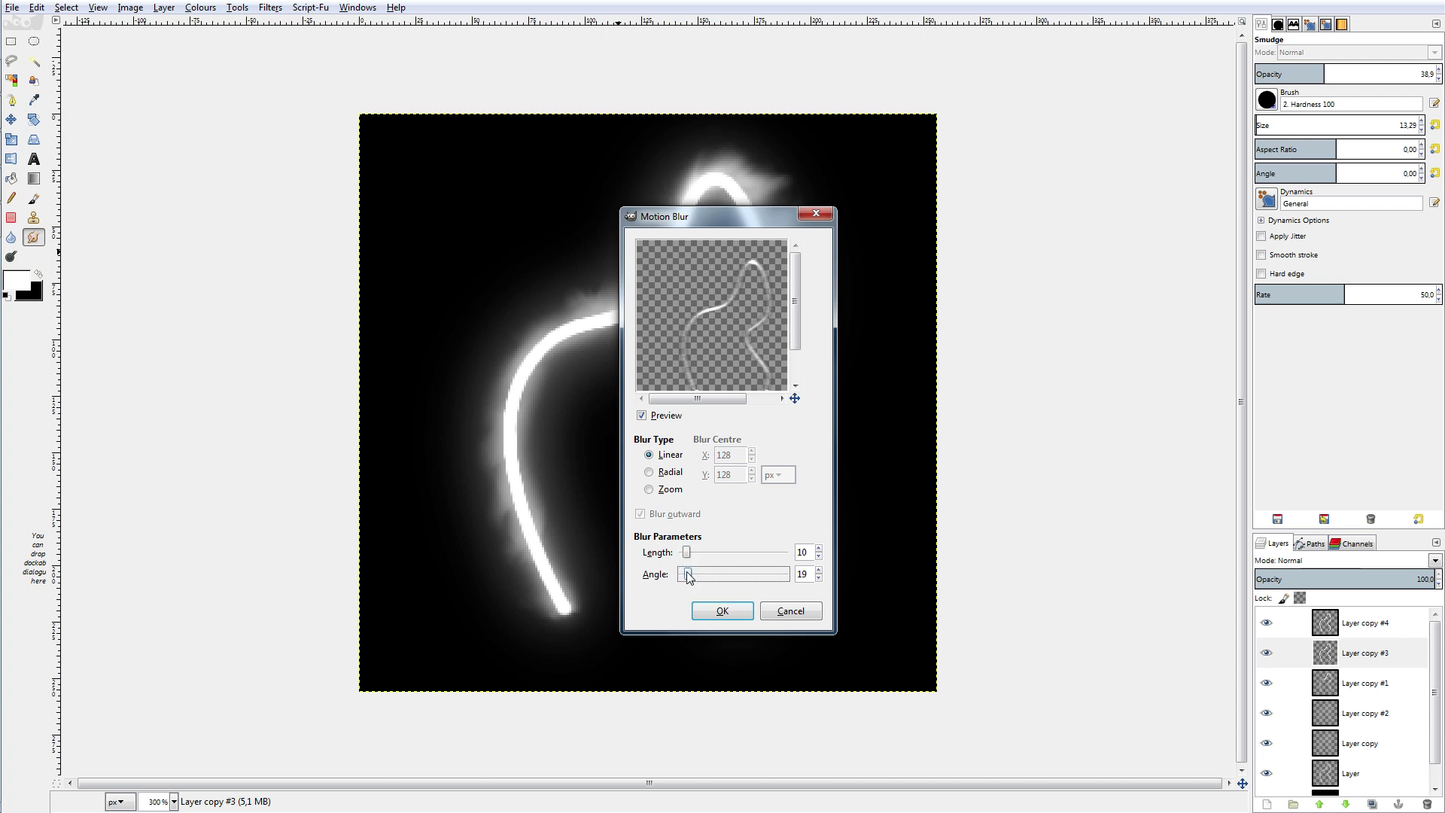
mouse_move(703, 576)
left_mouse_down()
mouse_move(727, 578)
mouse_move(698, 560)
mouse_move(708, 577)
left_mouse_up()
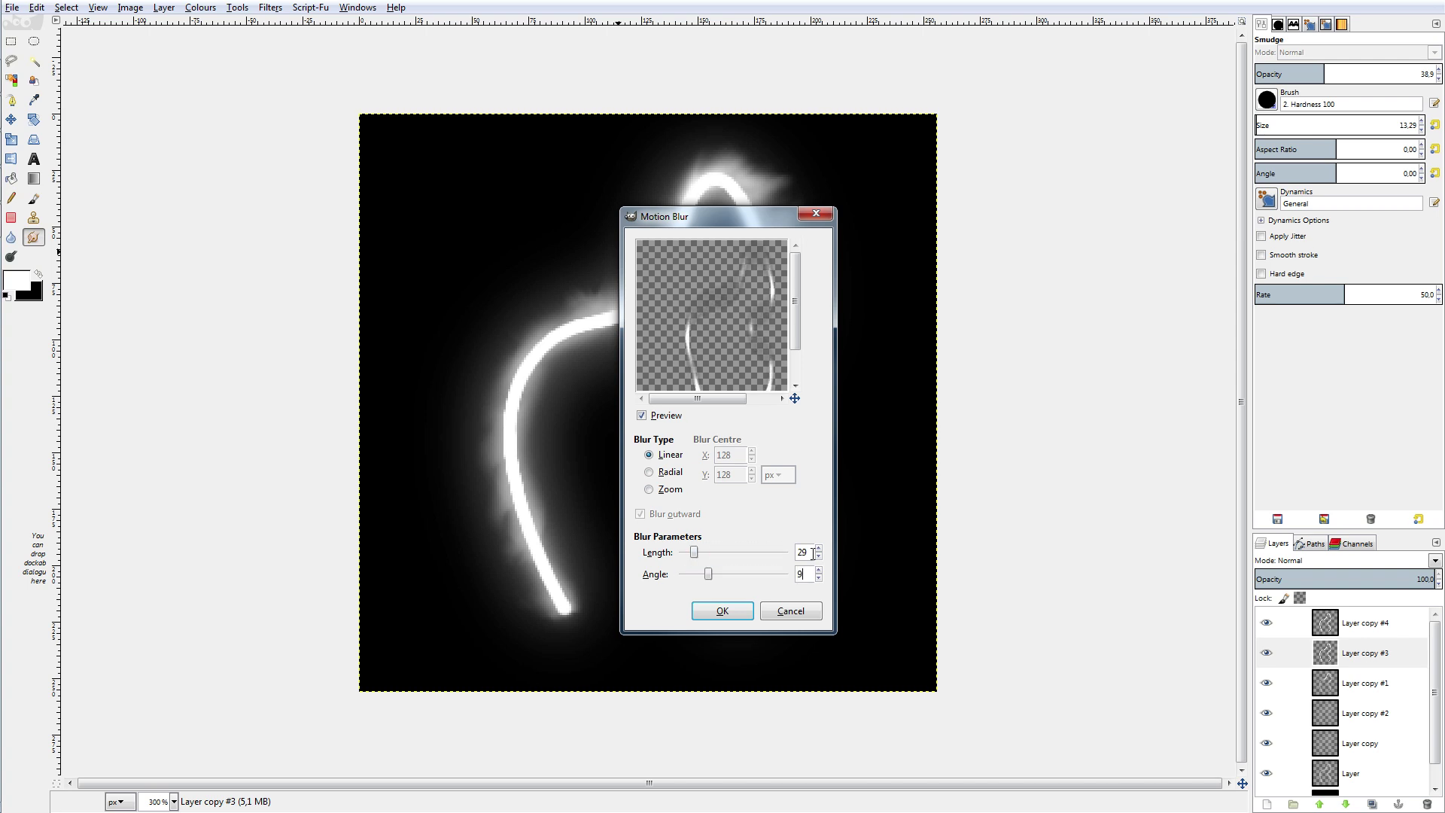
left_click(721, 613)
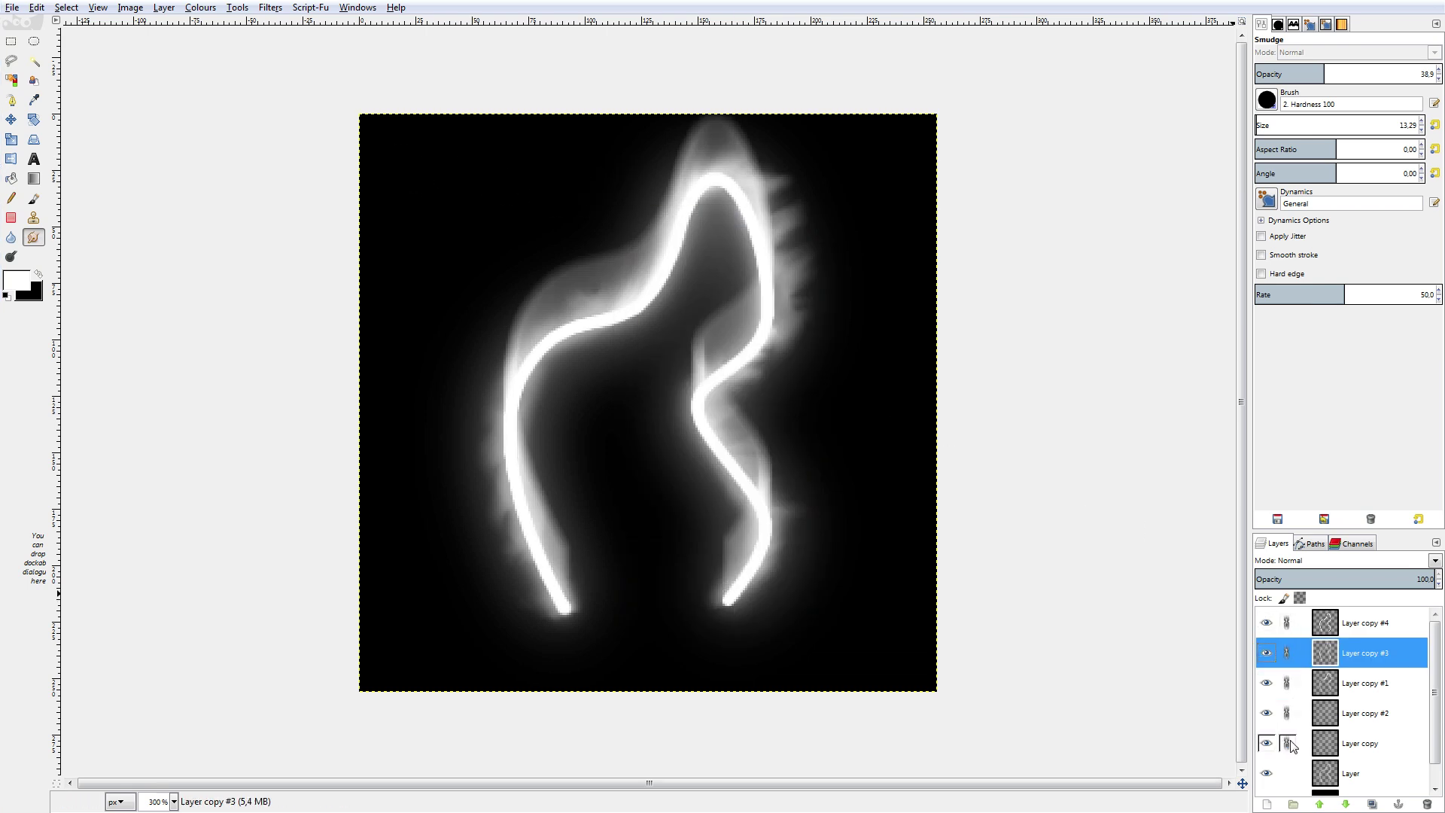
Move the linked flame layers down slightly together, and unlink them.
left_click(11, 119)
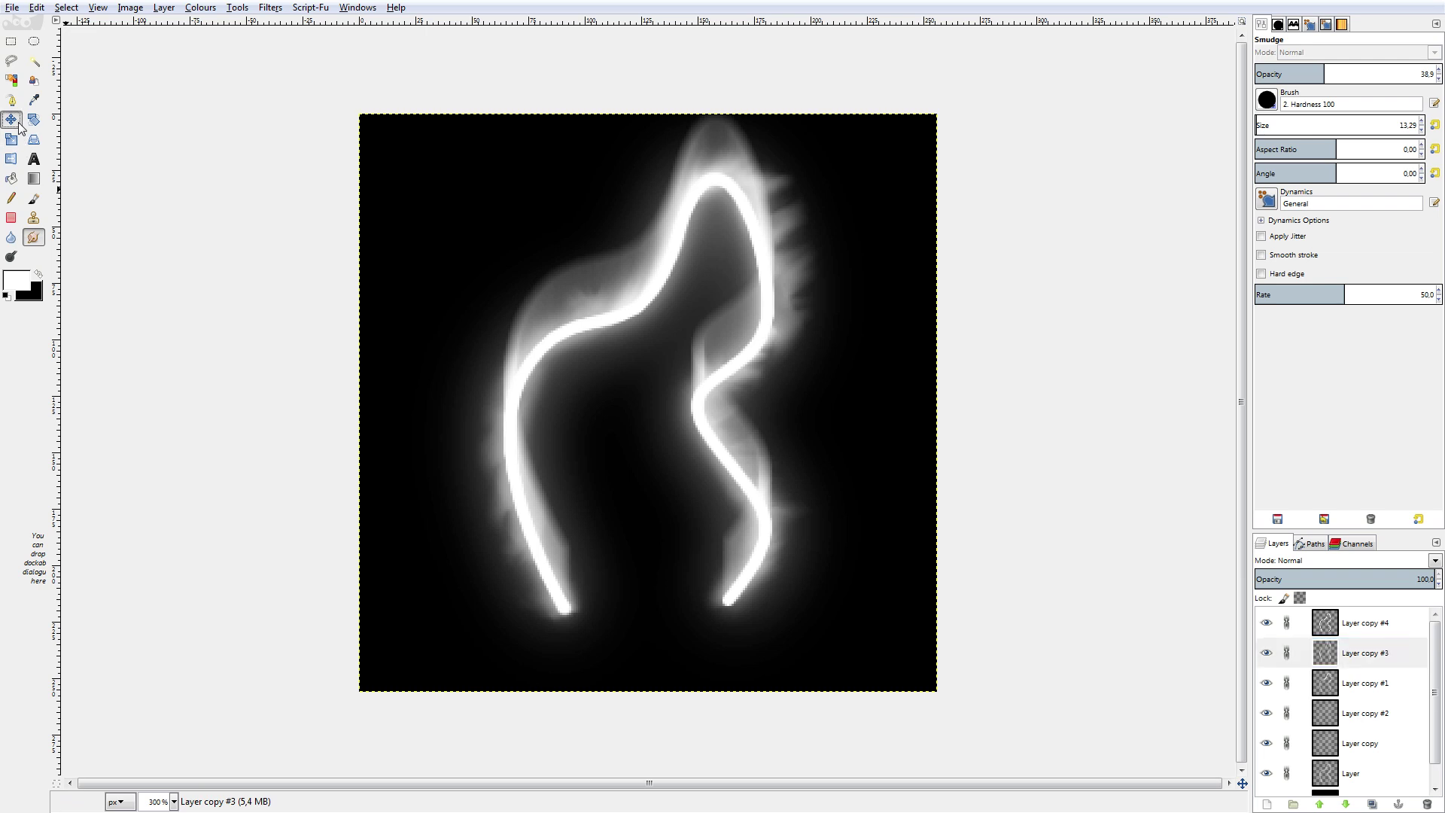
left_click_drag(756, 292, 752, 309)
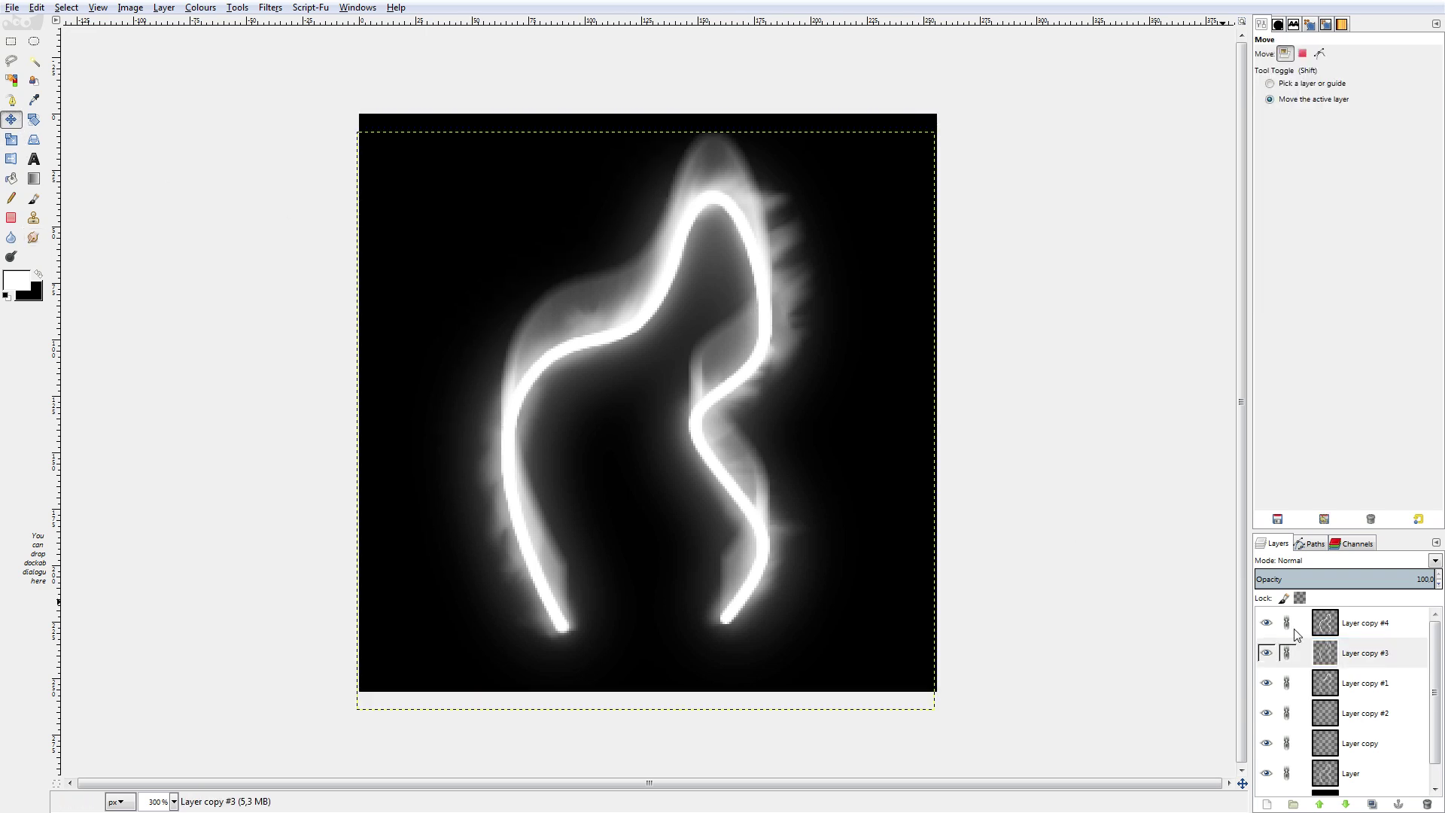
left_click(1288, 655)
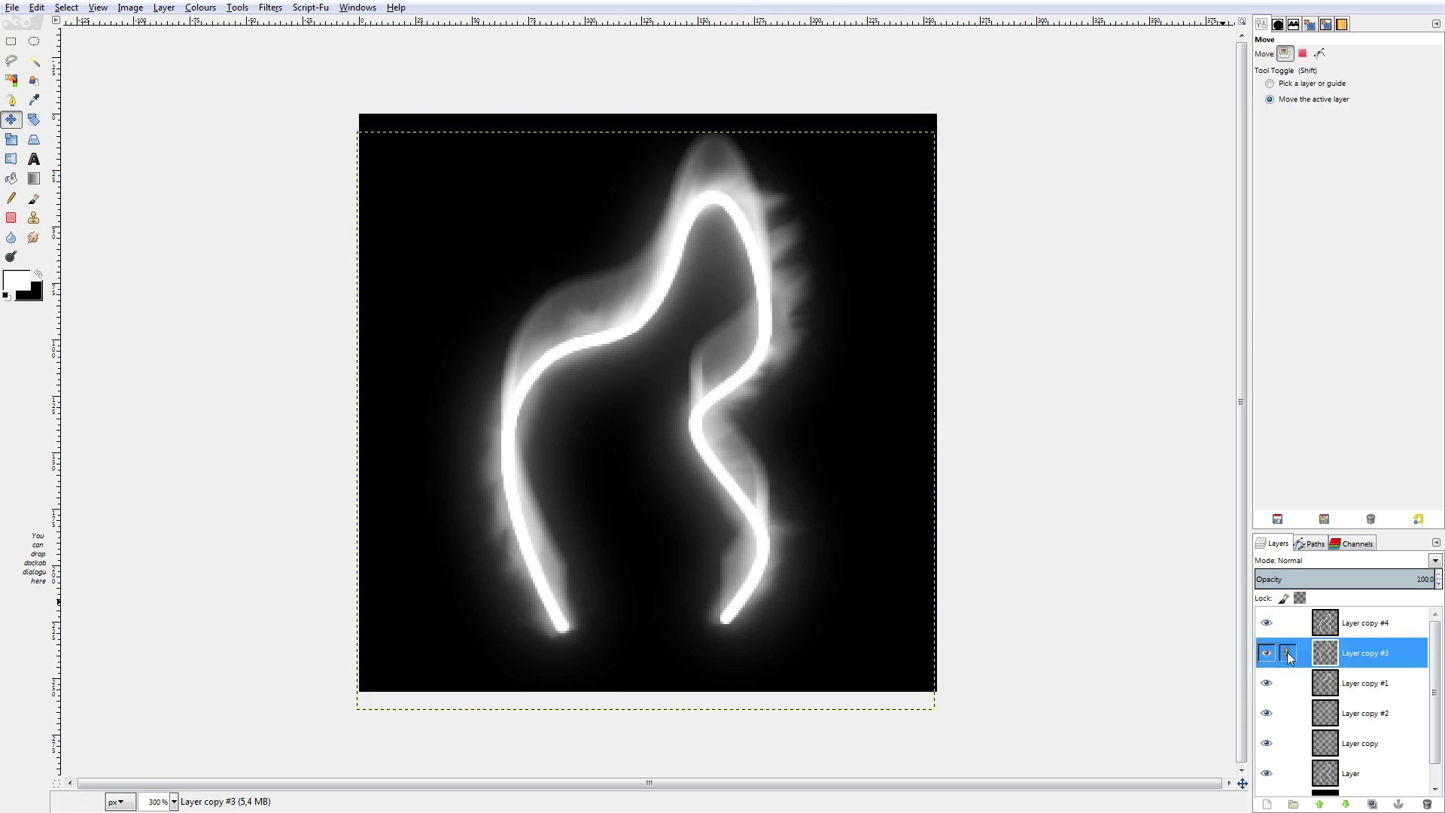
Fit Layer copy #3 to the image size, and shift its motion-blurred trail down closer to the outline.
right_click(1028, 519)
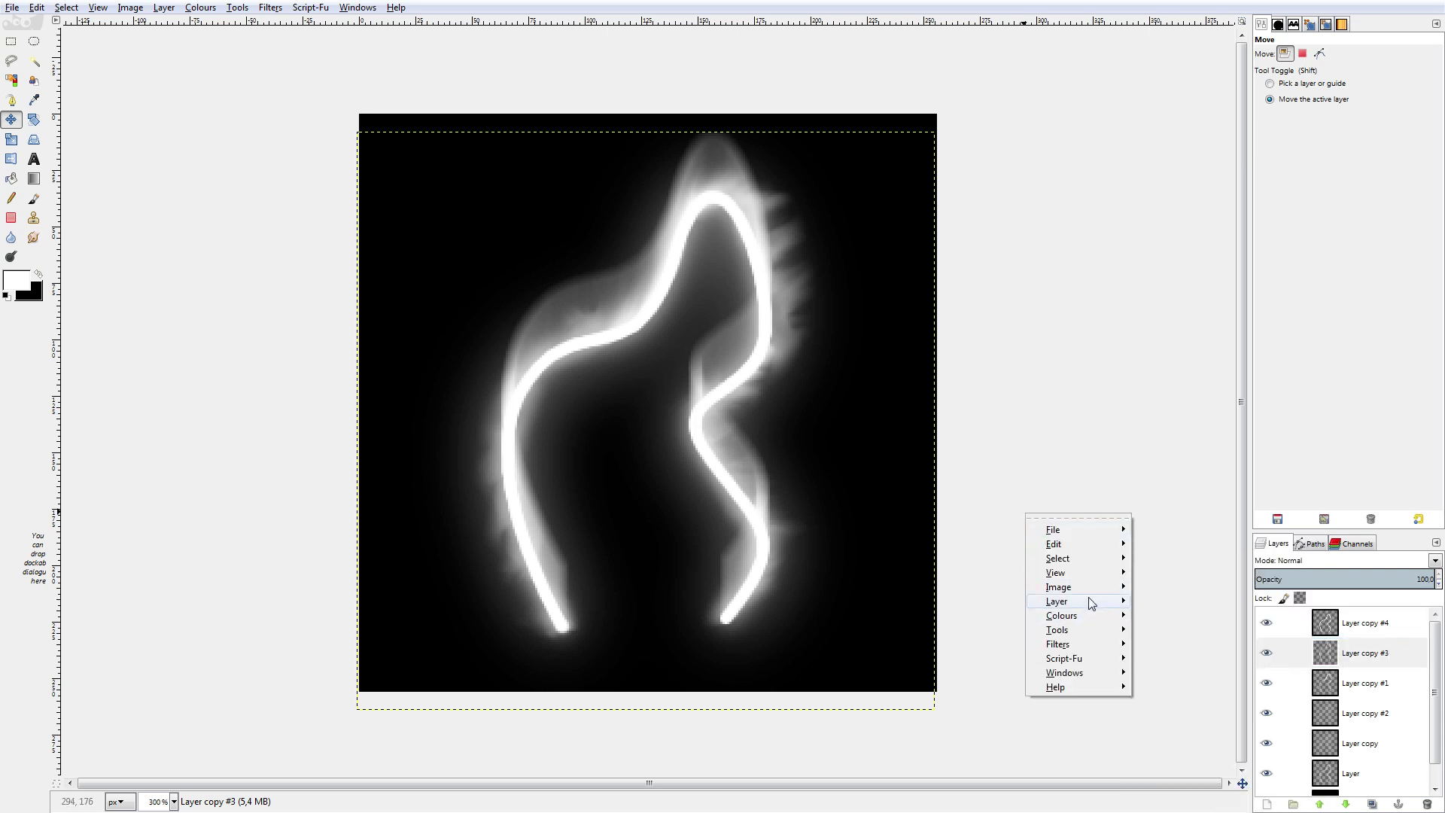
mouse_move(1091, 603)
left_click(1221, 753)
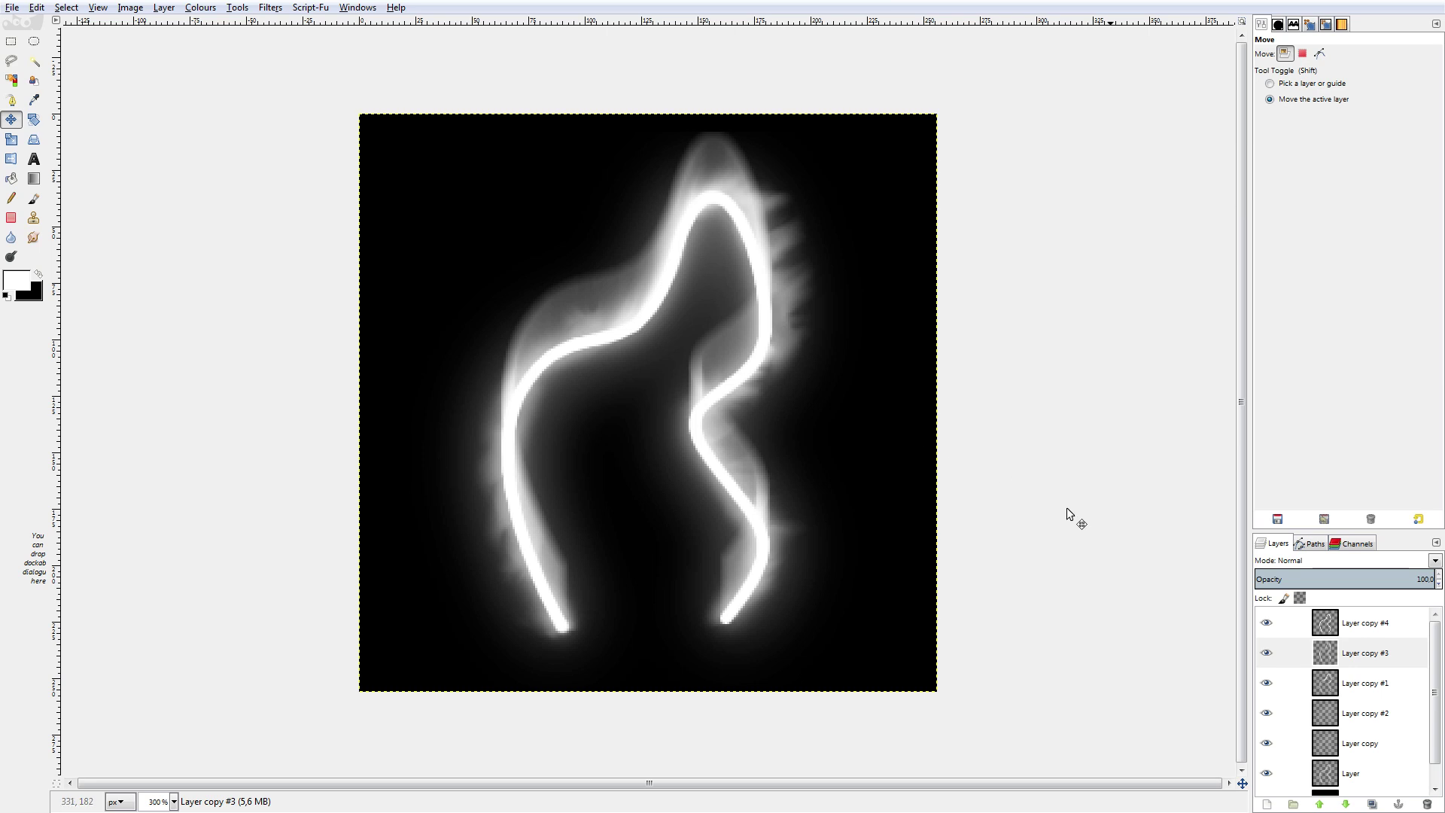
left_click(1336, 655)
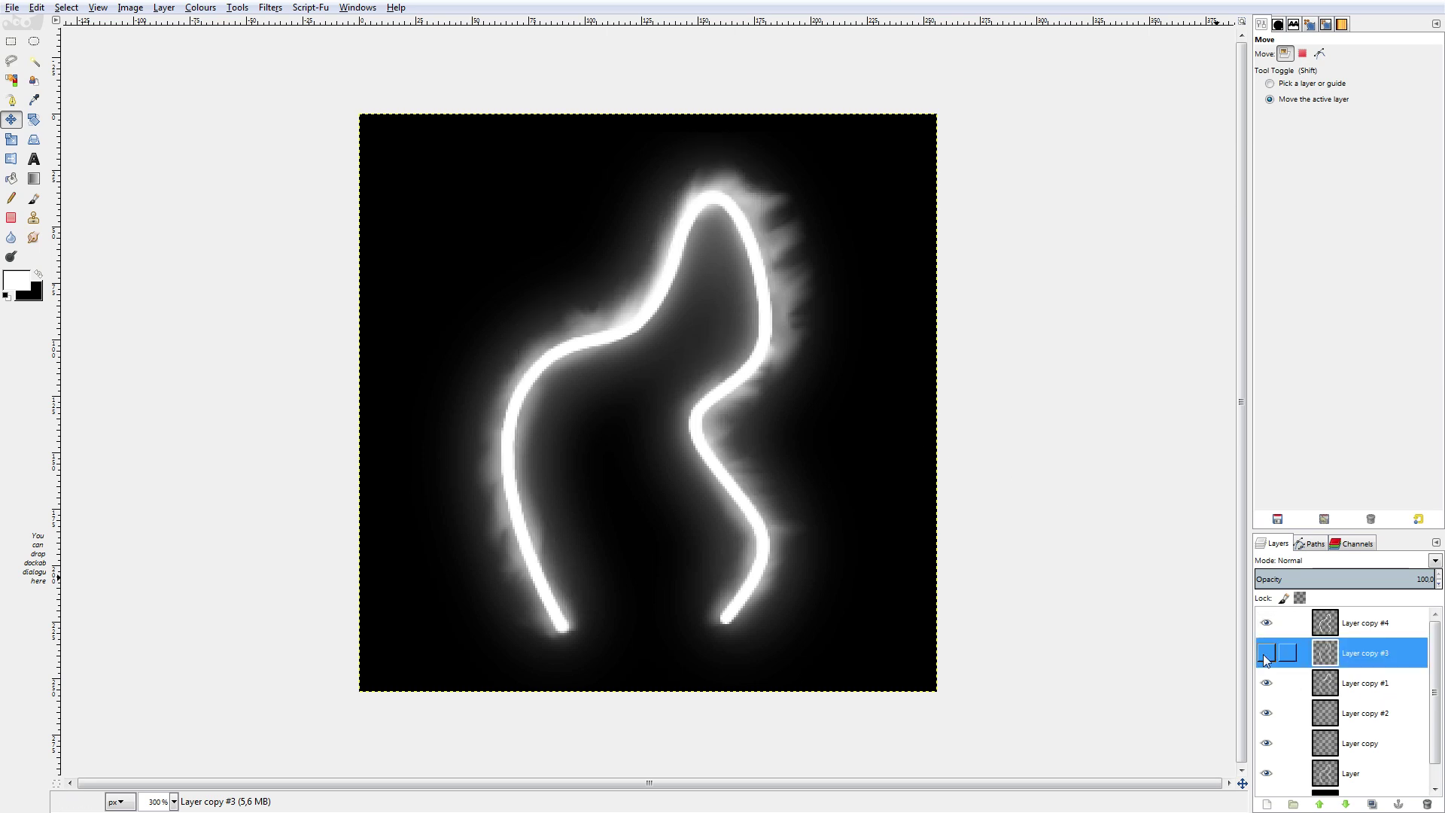
left_click_drag(709, 274, 710, 296)
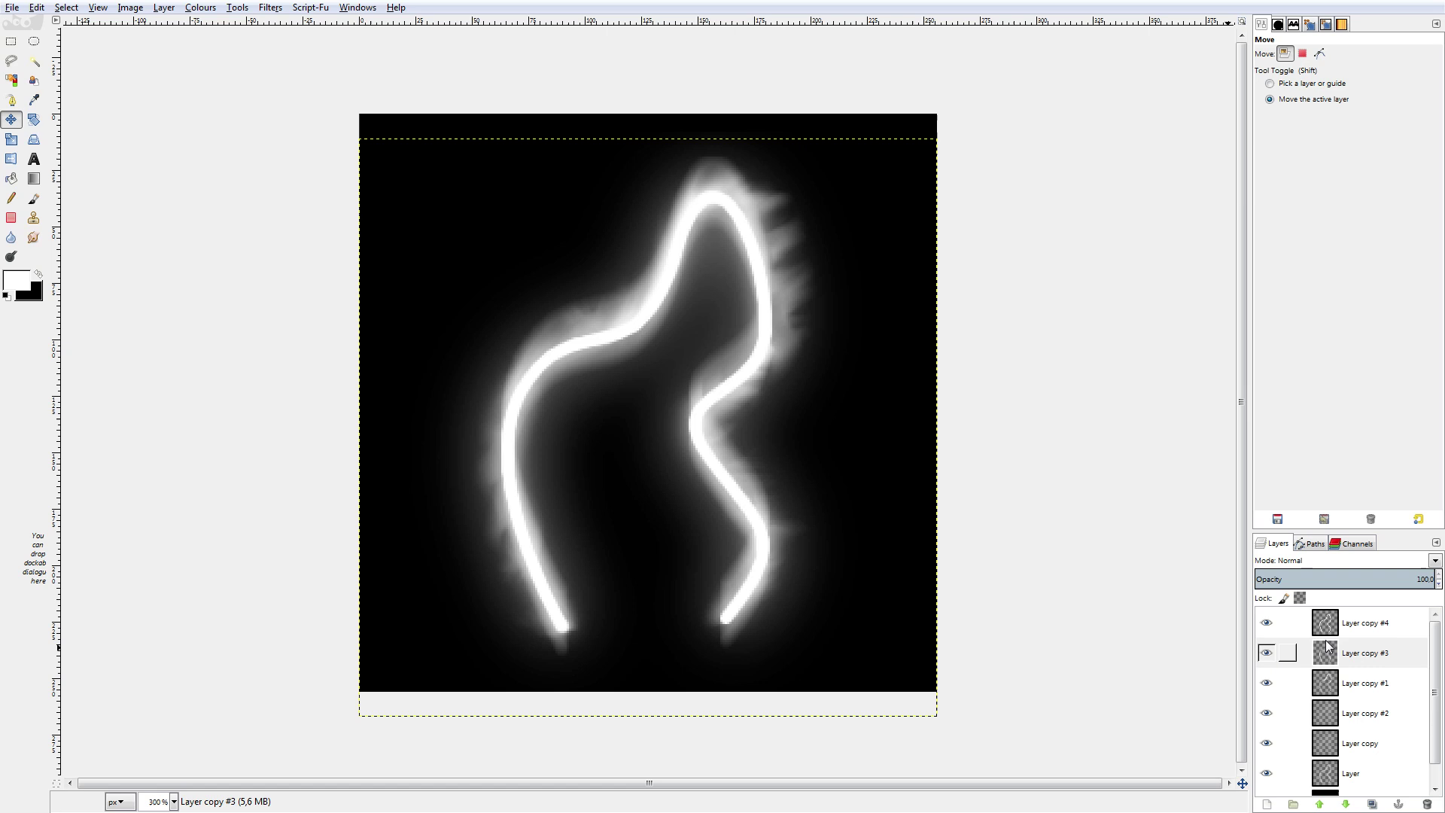
Smudge the outline on Layer copy #4 inward and across the open base with the 2. Hardness 050 brush at size 33.29.
left_click(1280, 630)
left_click(34, 237)
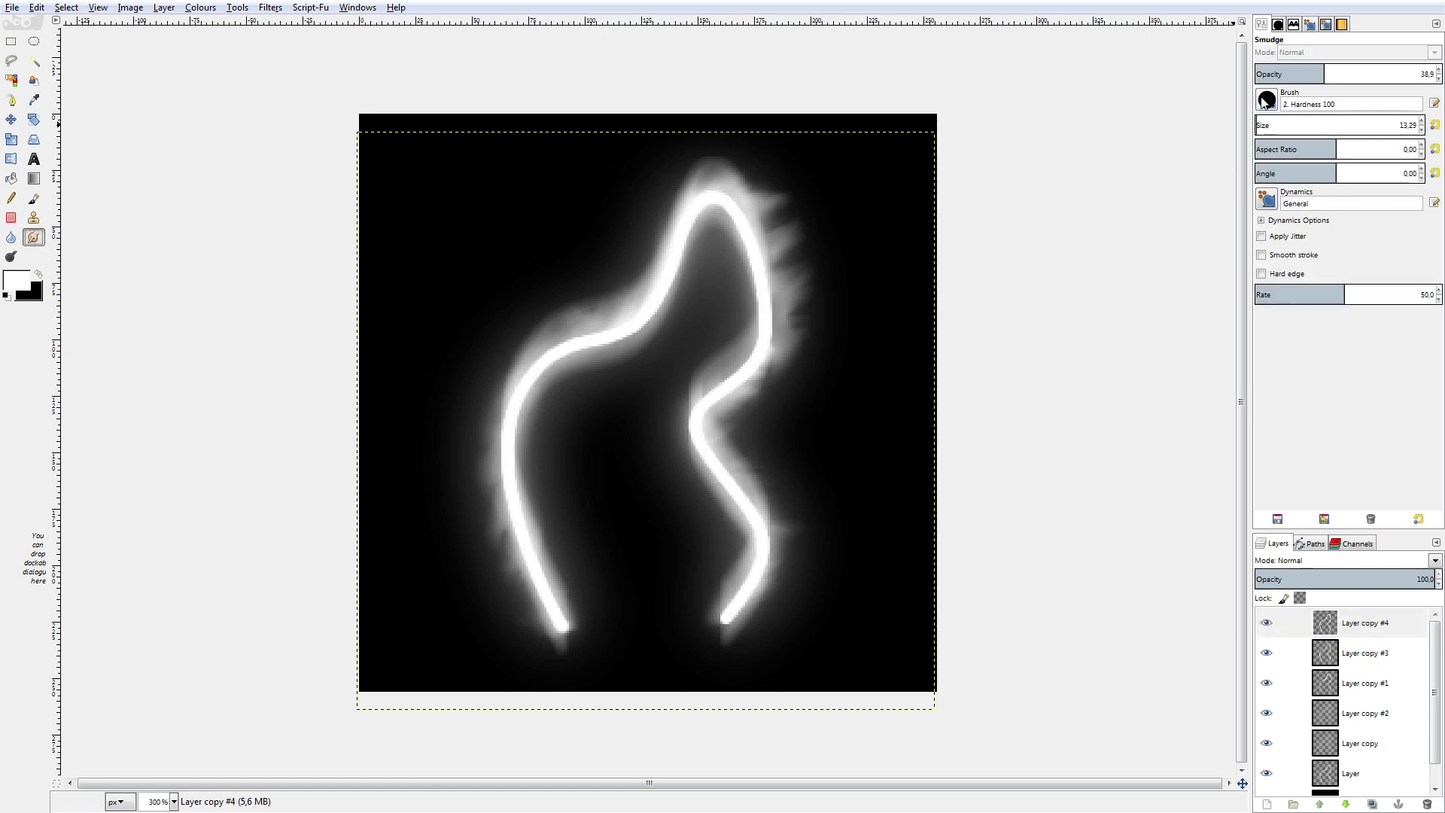
left_click_drag(752, 631, 716, 626)
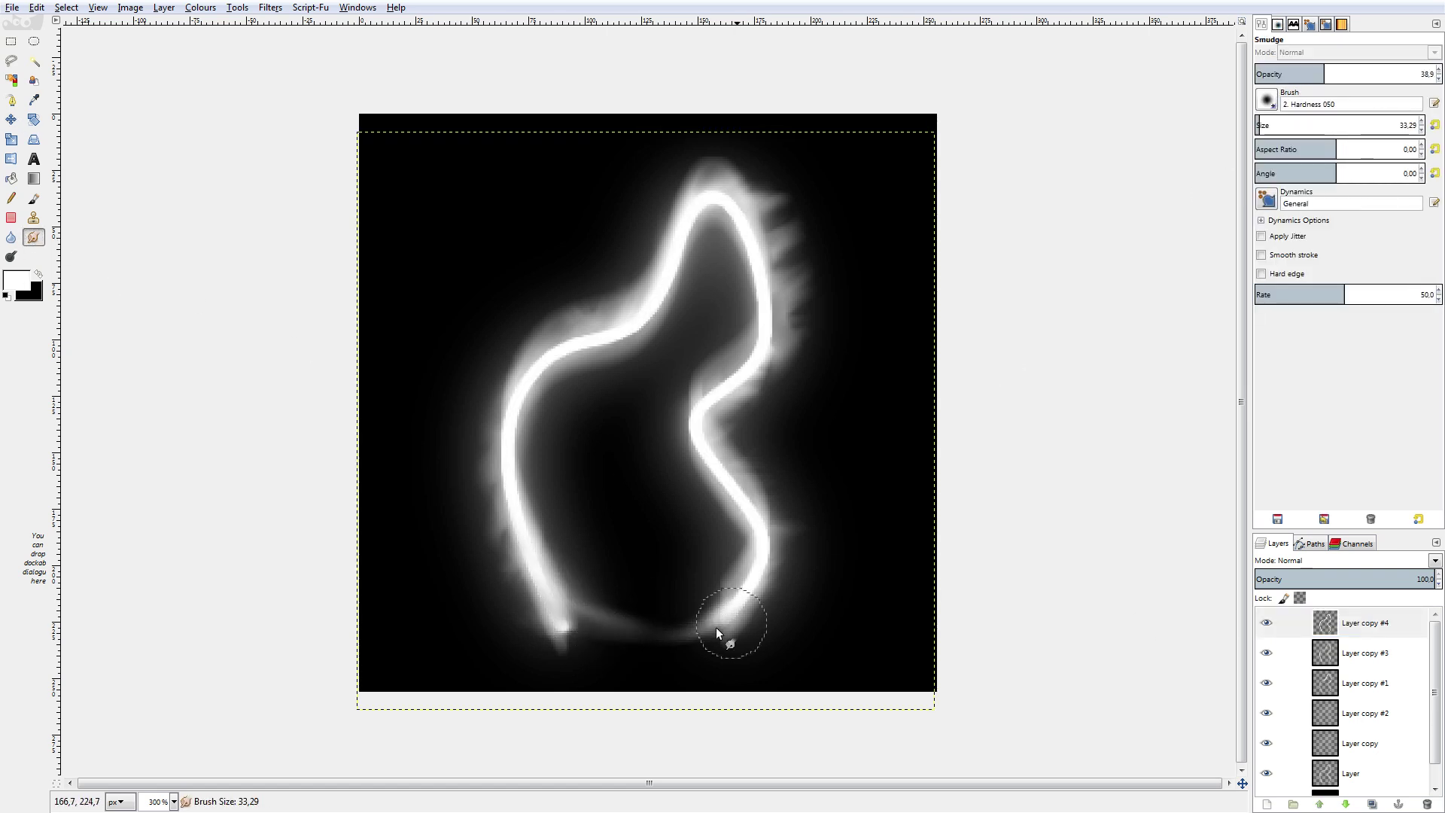
left_click_drag(700, 184, 491, 464)
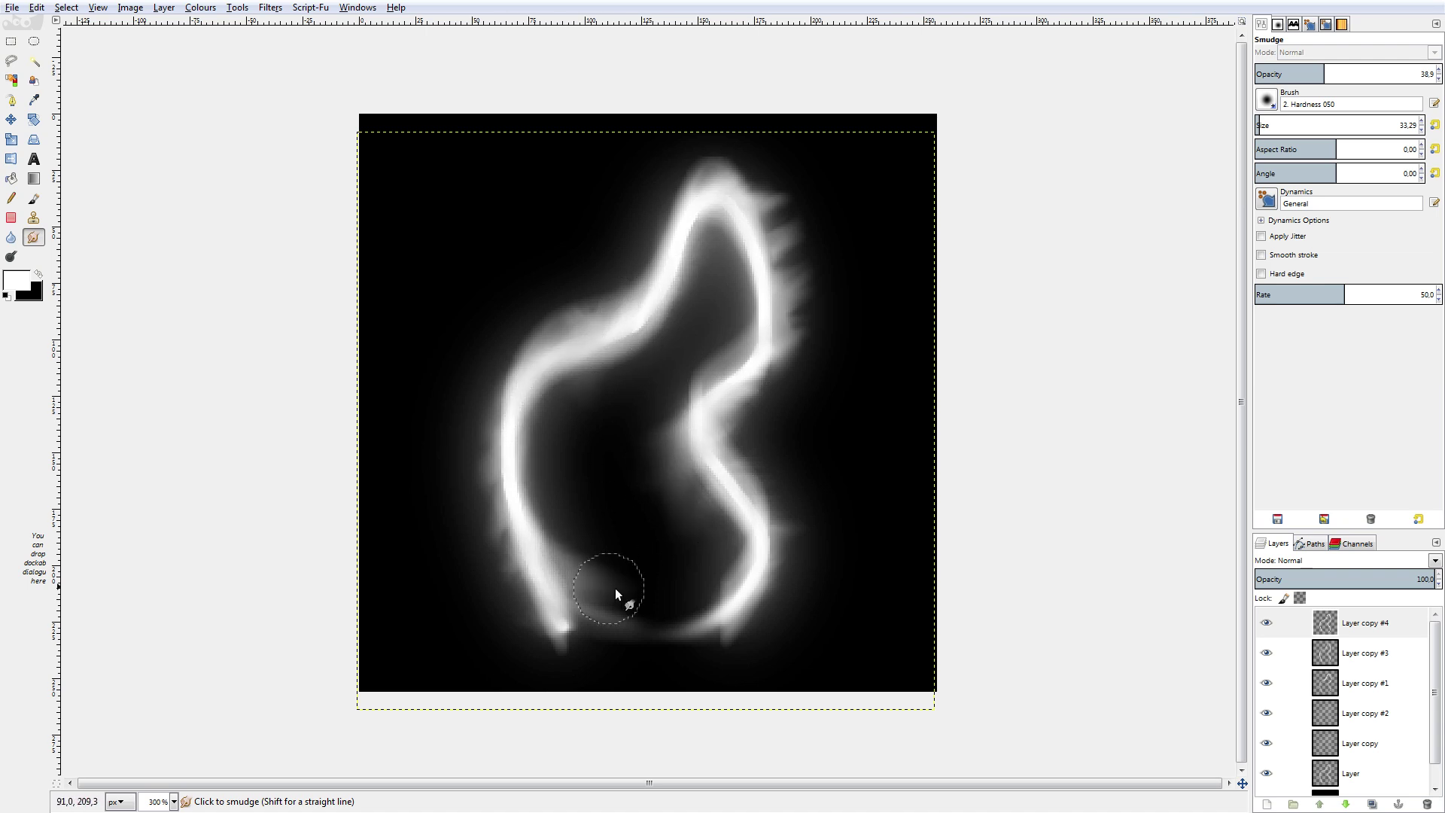
mouse_move(616, 589)
left_mouse_down()
mouse_move(634, 494)
mouse_move(666, 471)
mouse_move(614, 546)
mouse_move(712, 593)
mouse_move(645, 581)
mouse_move(668, 477)
mouse_move(603, 551)
mouse_move(628, 460)
mouse_move(549, 529)
mouse_move(642, 540)
mouse_move(565, 565)
mouse_move(558, 580)
mouse_move(612, 520)
mouse_move(561, 596)
left_mouse_up()
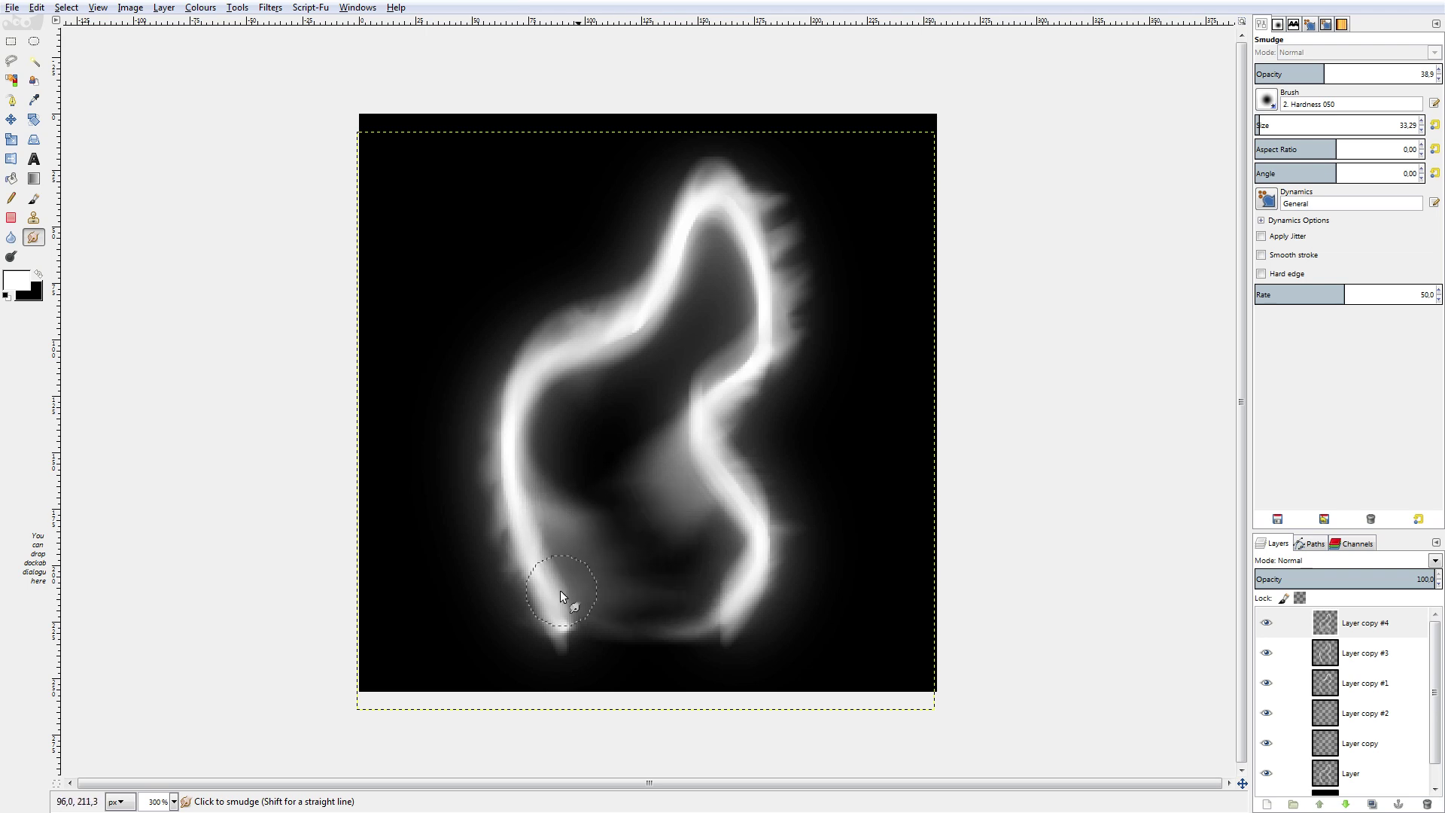
left_click_drag(644, 343, 681, 402)
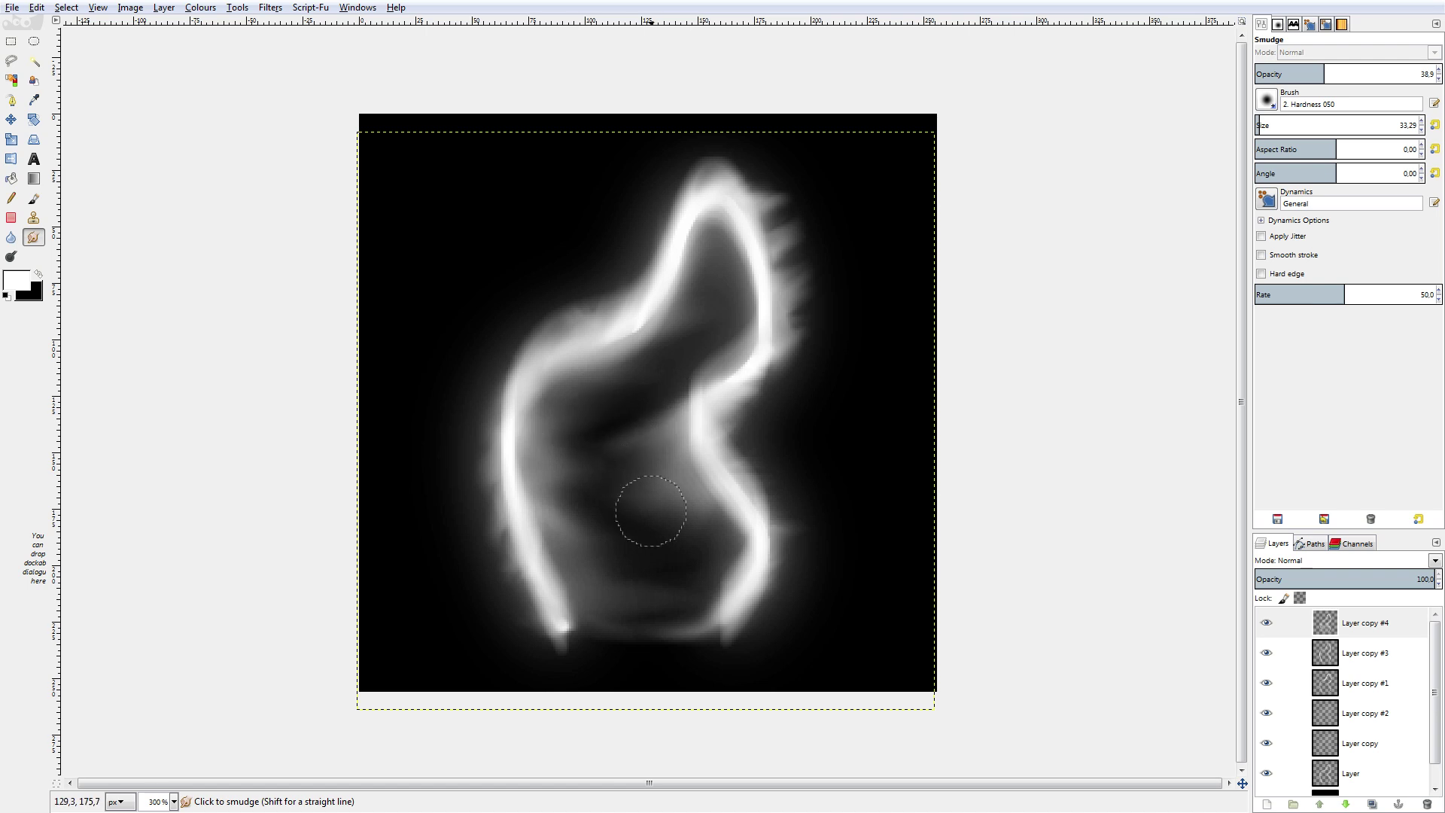
left_click_drag(665, 411, 718, 382)
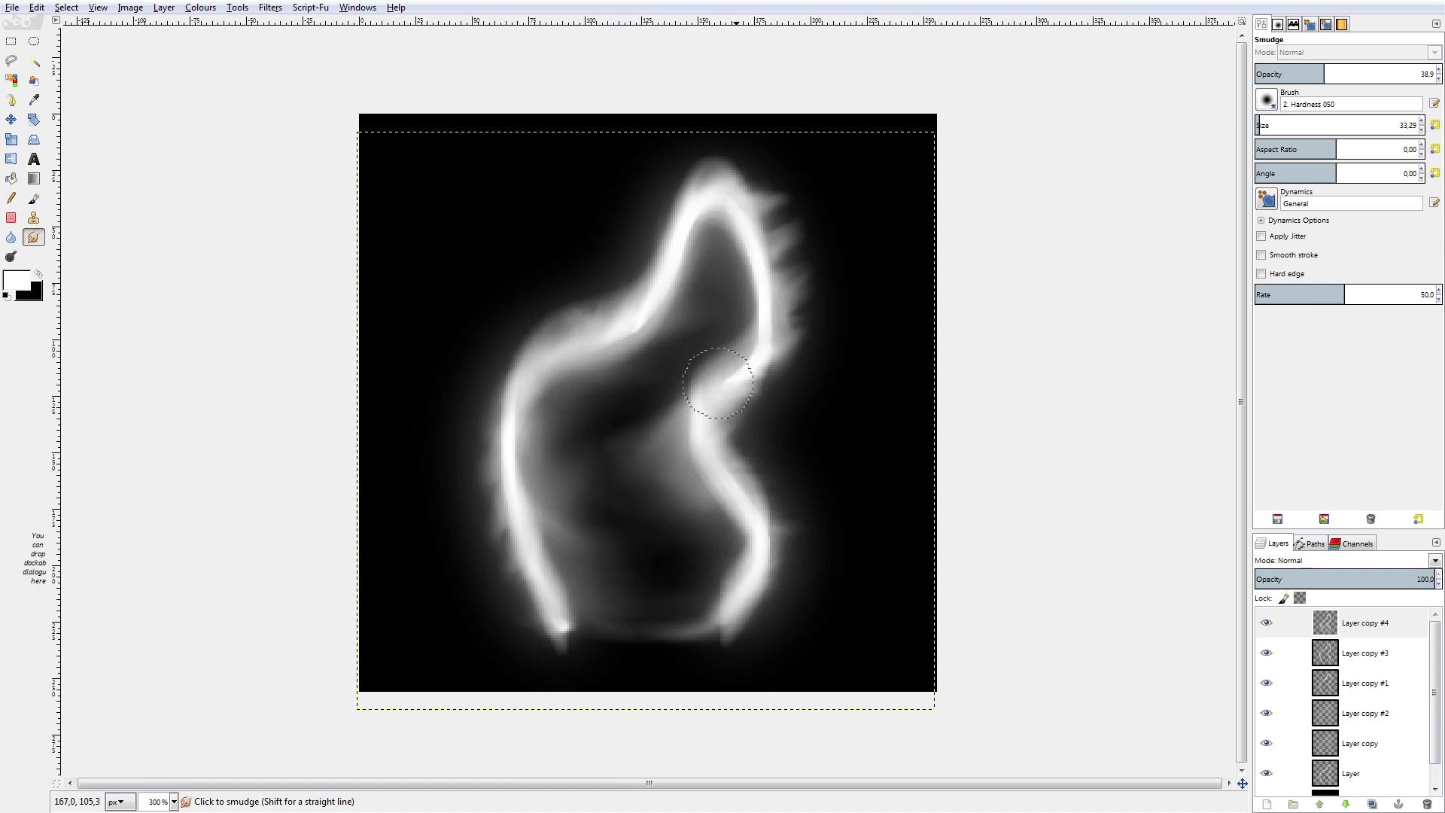
Create a new black image and draw an open curved flame path with one tall peak and a rounded base.
key("1")
key("ctrl+n")
key("Return")
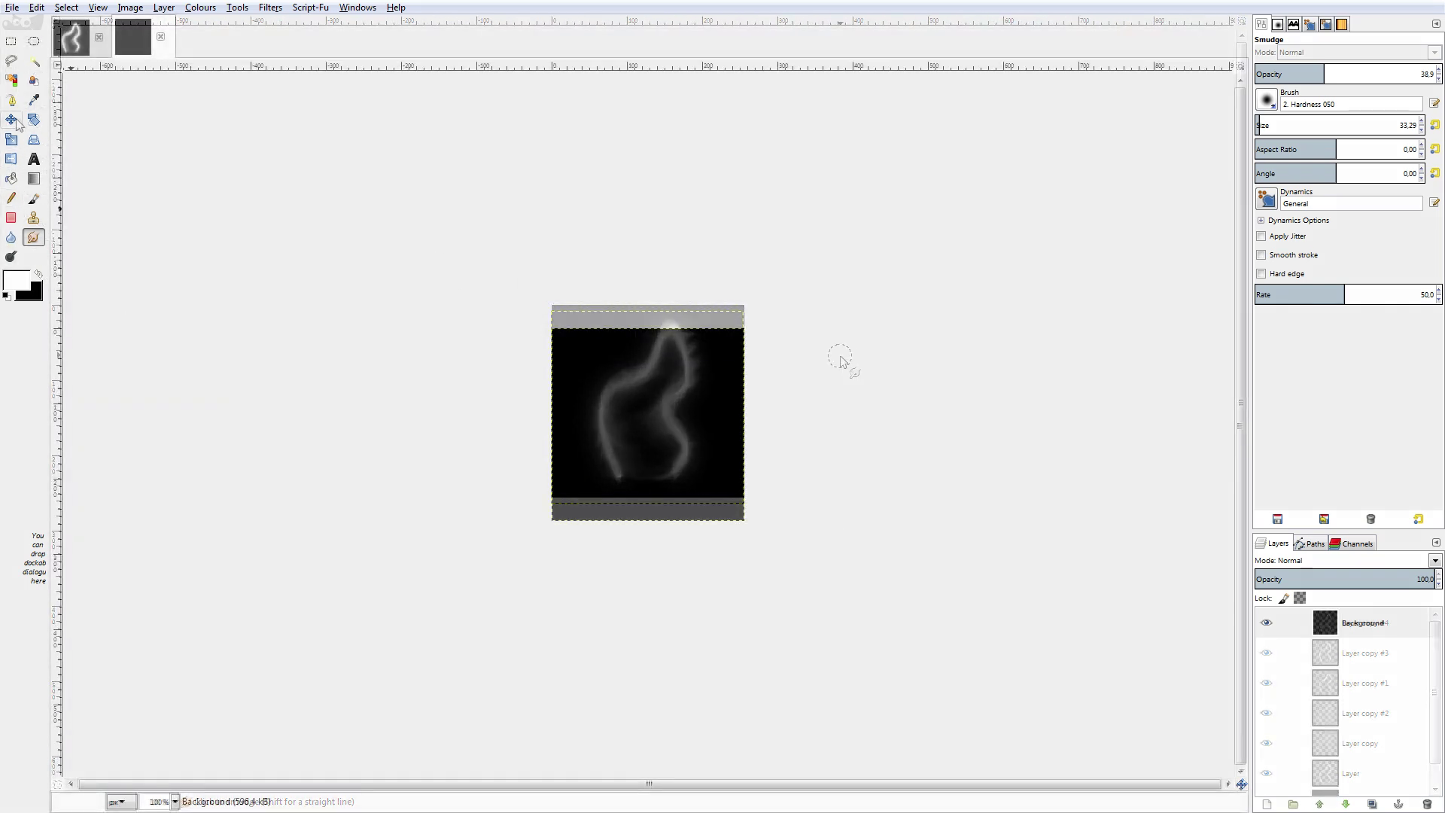
key("b")
left_click(596, 488)
mouse_move(594, 423)
left_mouse_down()
mouse_move(661, 393)
mouse_move(704, 345)
left_mouse_up()
left_click(701, 392)
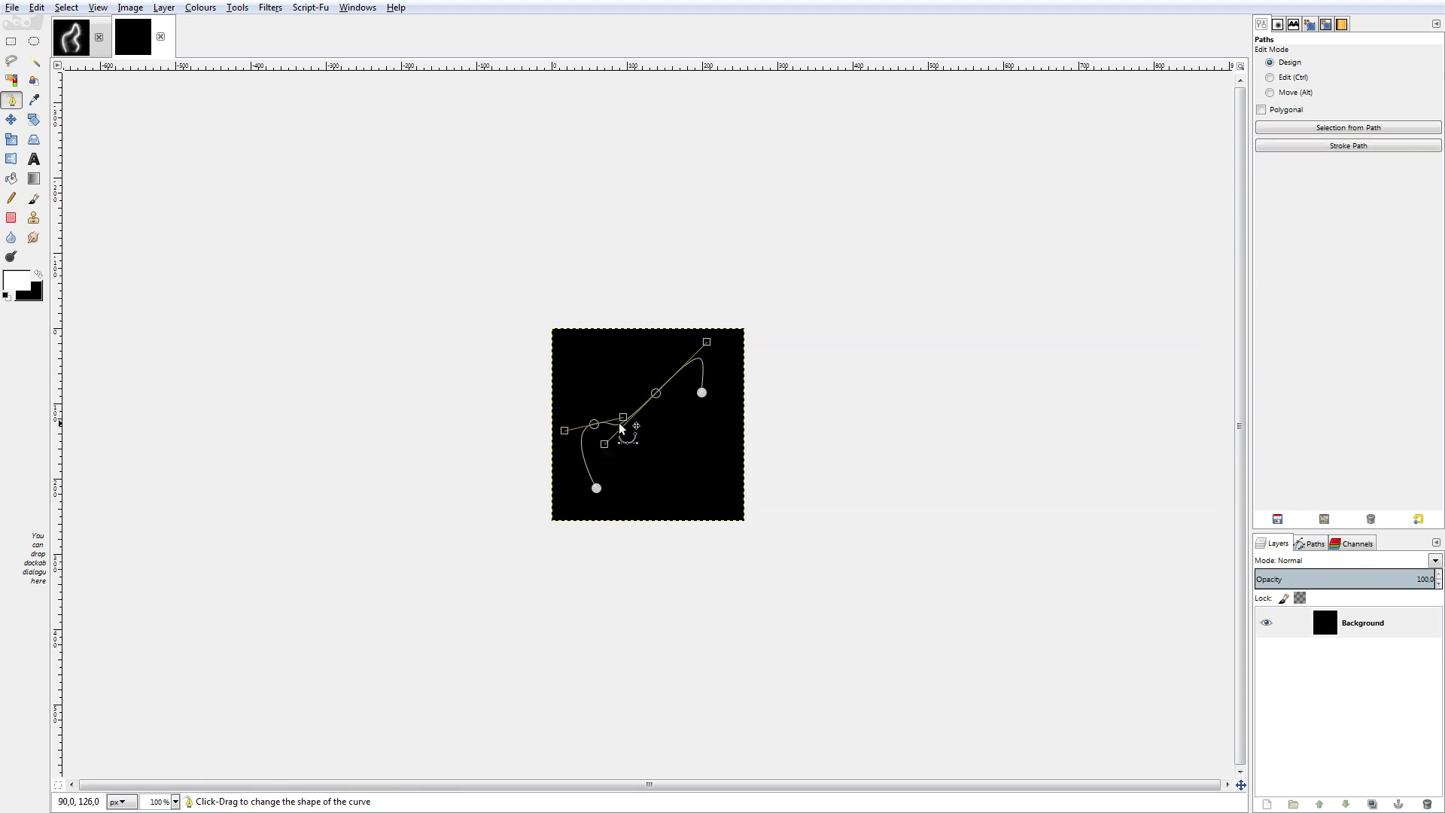
left_click_drag(716, 459, 662, 496)
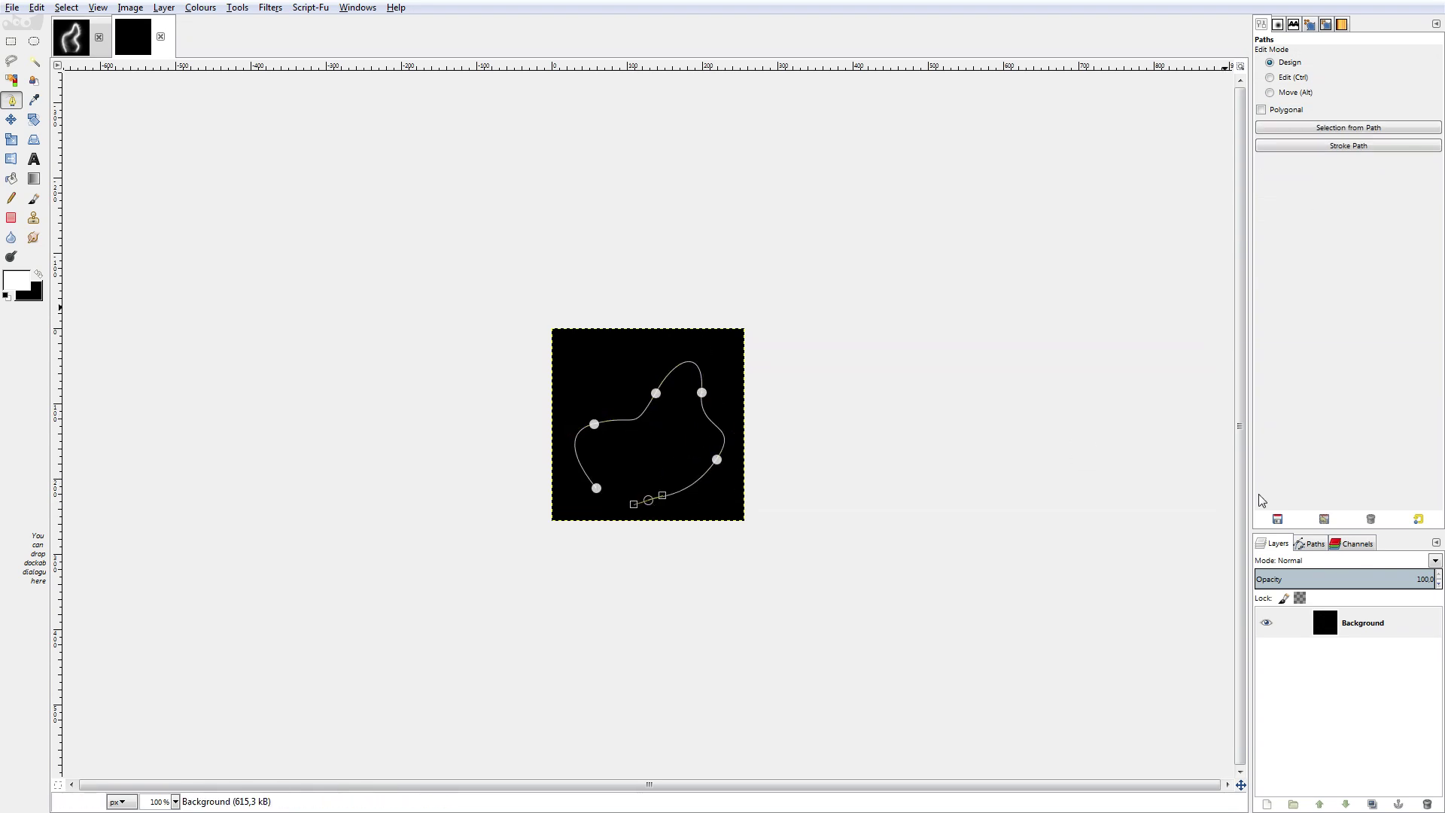
Stroke the path in white with the size 5 Paintbrush on a new layer, and duplicate that layer twice.
left_click(1310, 543)
key("p")
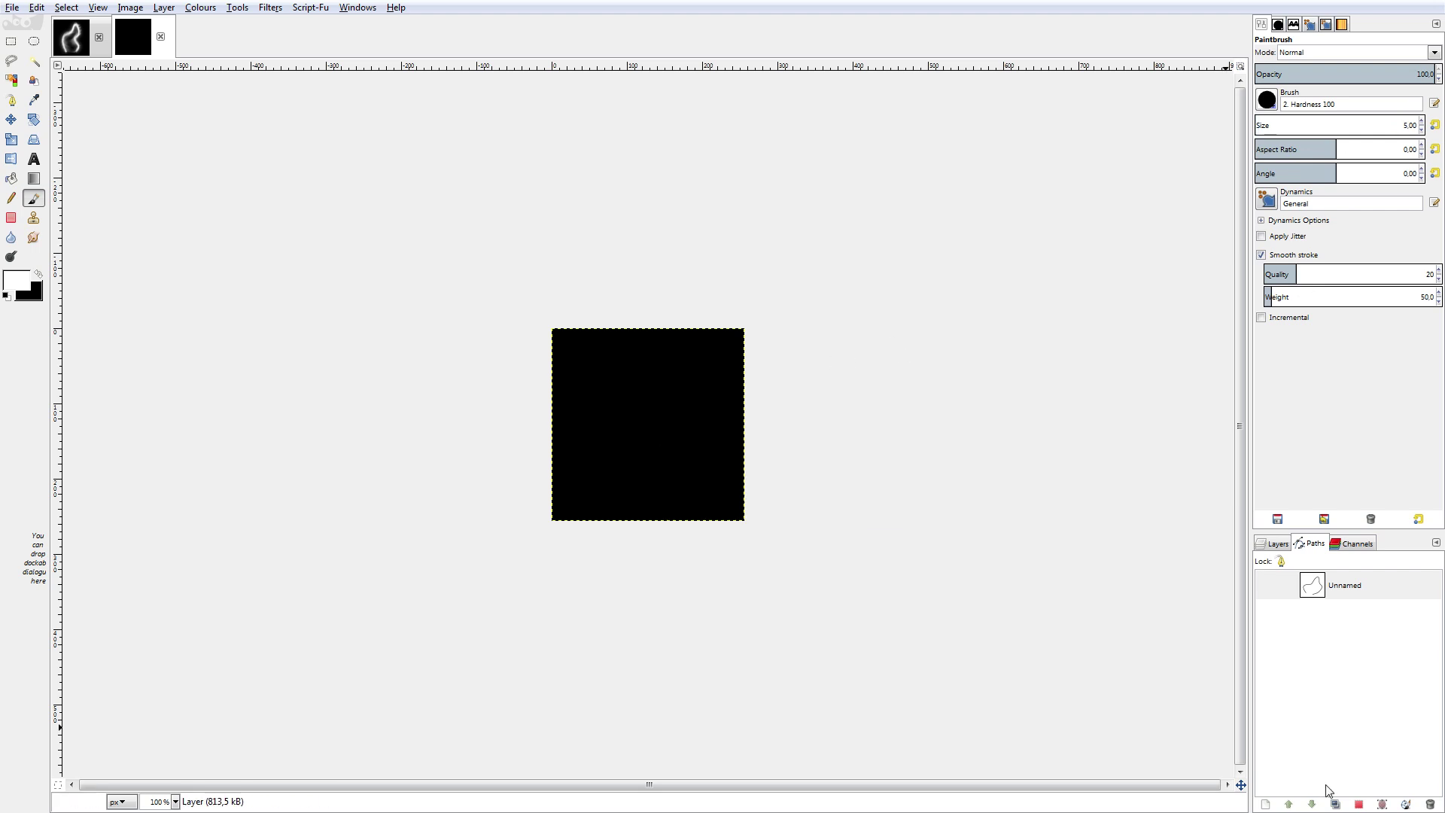
left_click(1406, 804)
left_click(219, 279)
left_click(1278, 542)
key("ctrl+shift+d")
key("ctrl+shift+d")
Apply Gaussian Blur to Layer for a tight glow and to Layer copy with a 50 px radius.
left_click(271, 8)
key("Escape")
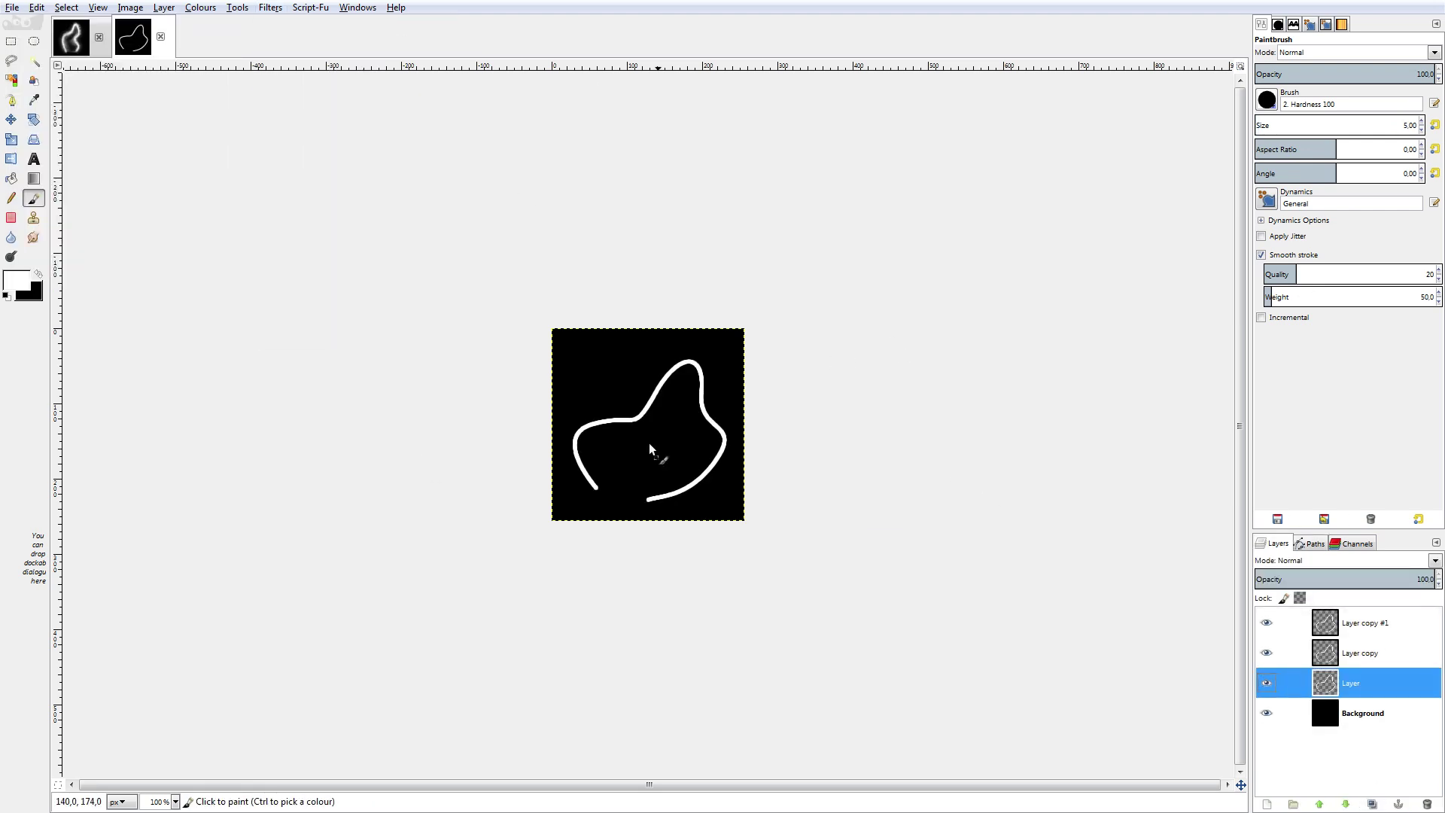
key("ctrl+shift+f")
key("Return")
key("Page_Up")
key("ctrl+shift+f")
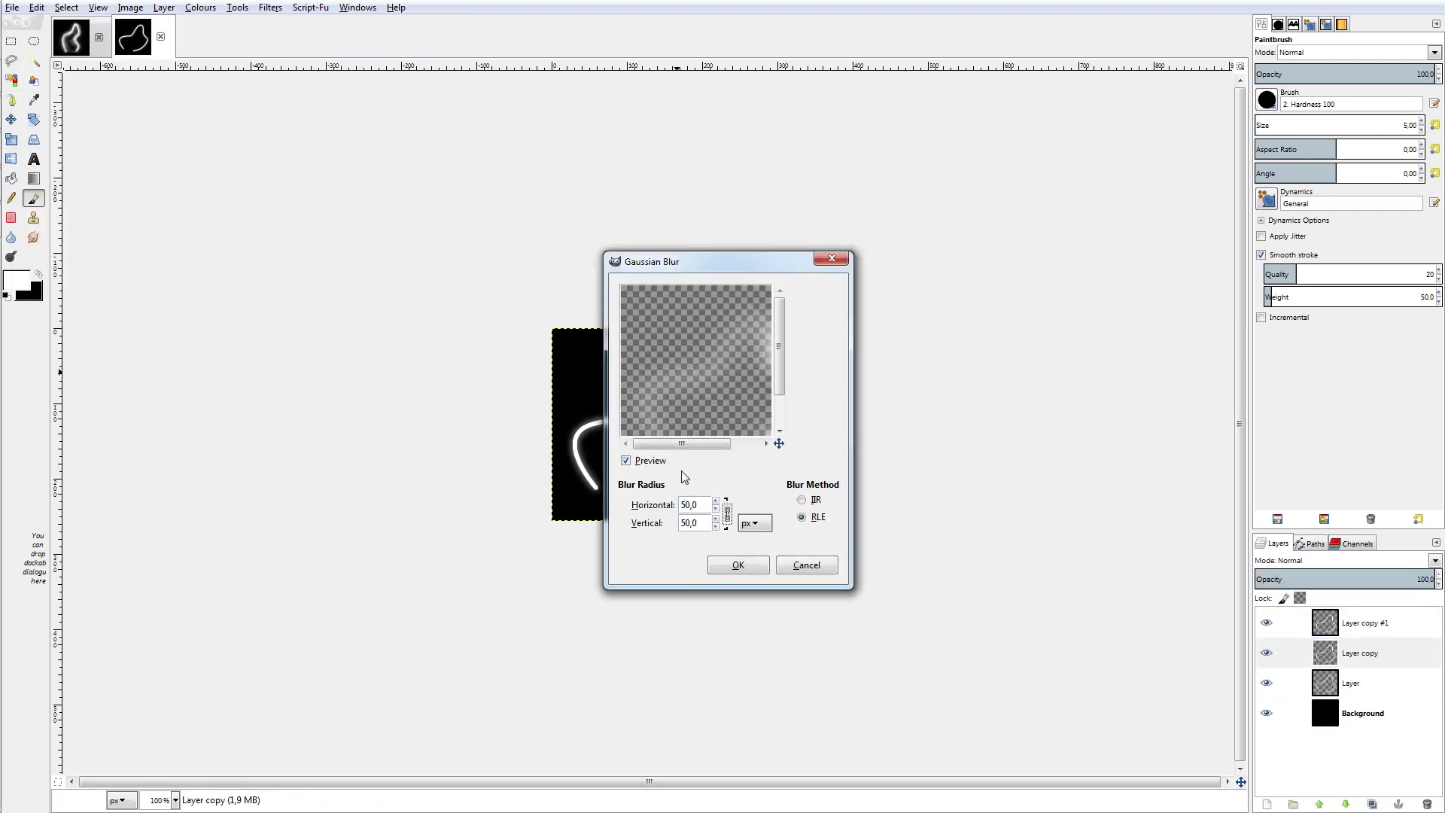
key("Return")
Duplicate Layer copy and Layer copy #1, and smudge the outline on Layer copy #1 outward with a size 25 brush.
key("ctrl+shift+d")
key("ctrl+shift+d")
key("2")
key("s")
left_click_drag(527, 538, 497, 486)
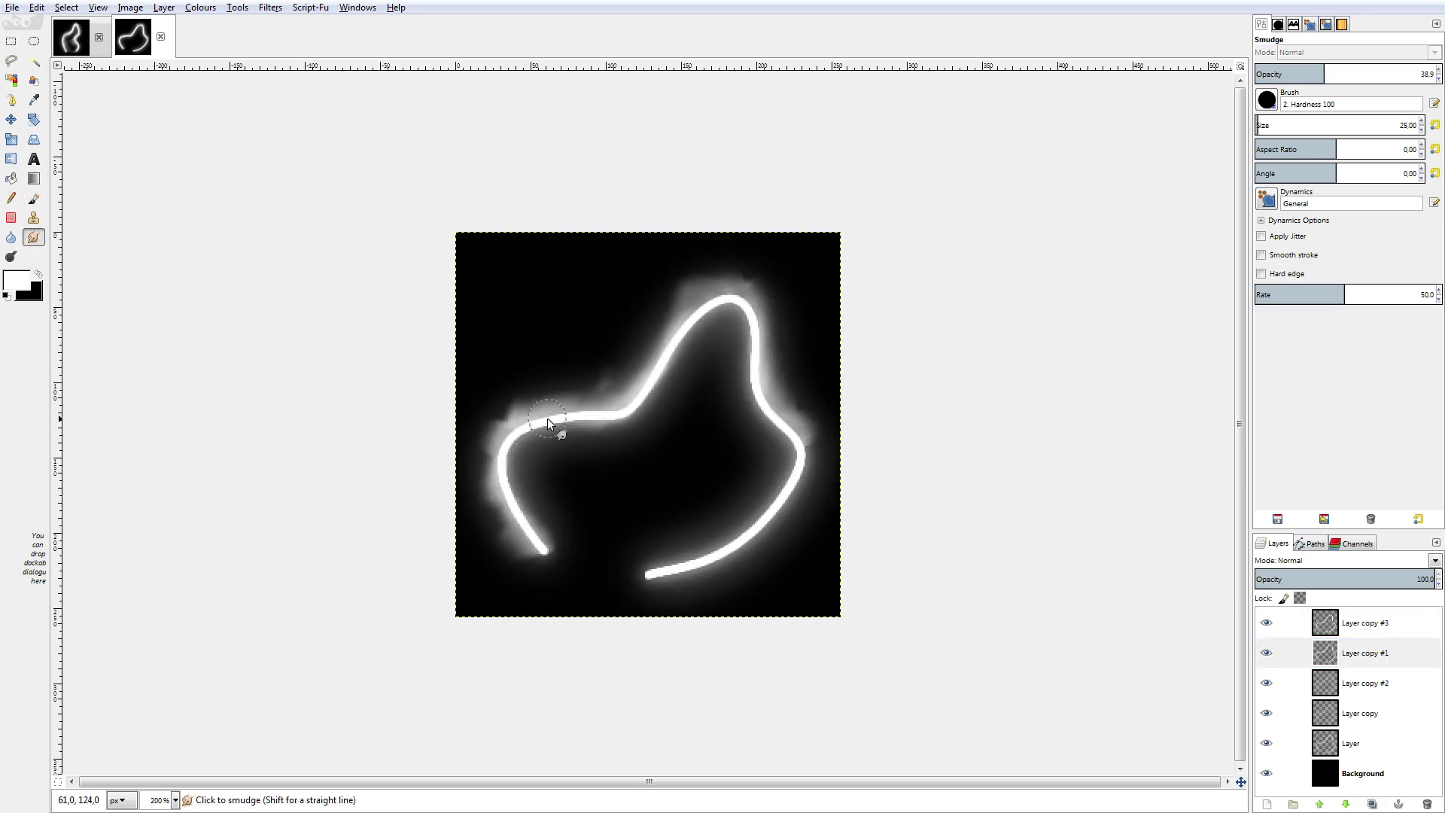
Duplicate Layer copy #3 and apply a vertical Motion Blur to Layer copy #3.
key("Page_Up")
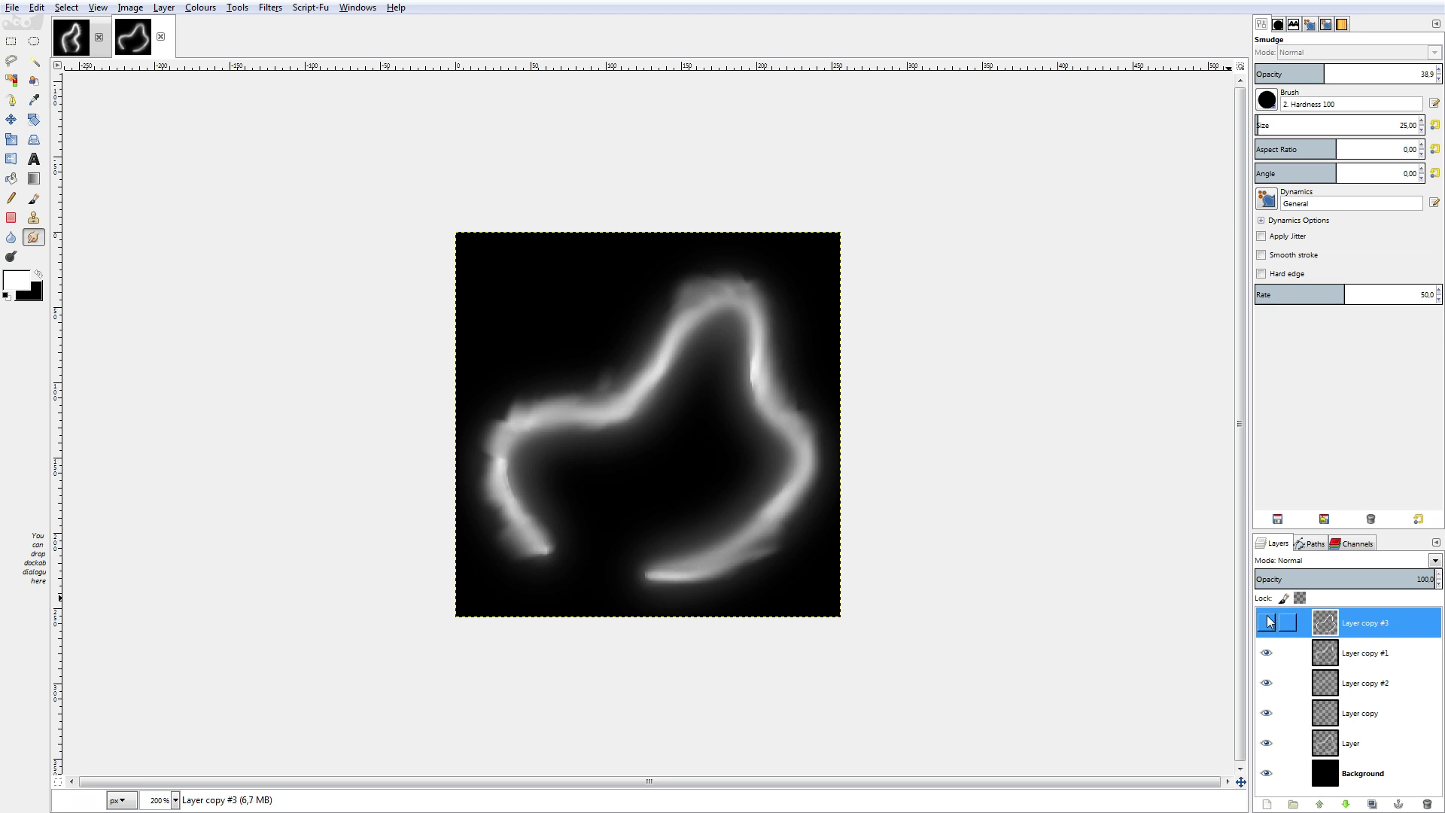
key("ctrl+shift+d")
left_click(270, 7)
left_click(519, 128)
key("Return")
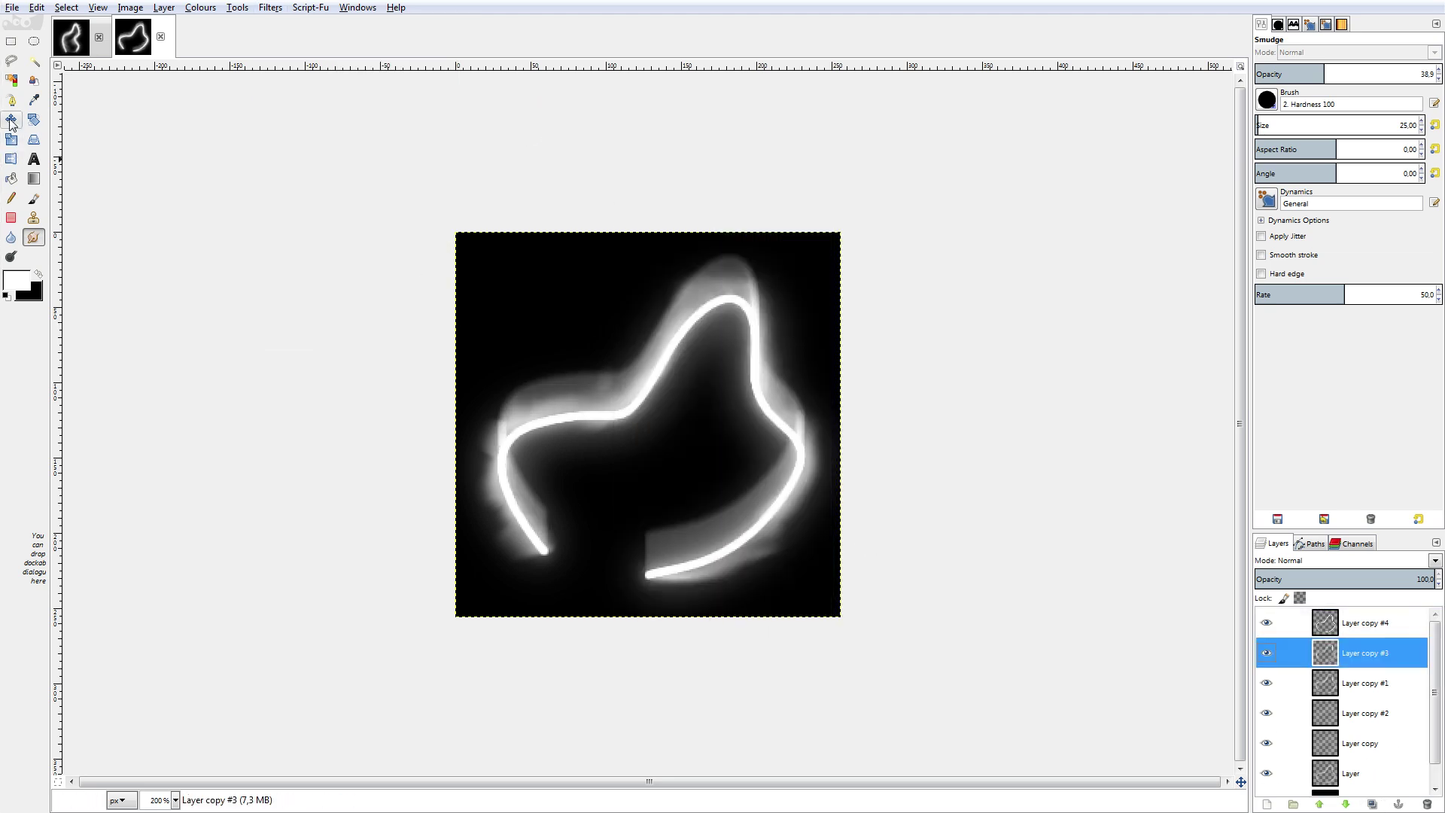
Shift Layer copy #3 down slightly, and smudge the sharp outline on Layer copy #4 with the size 25 brush.
key("m")
key("s")
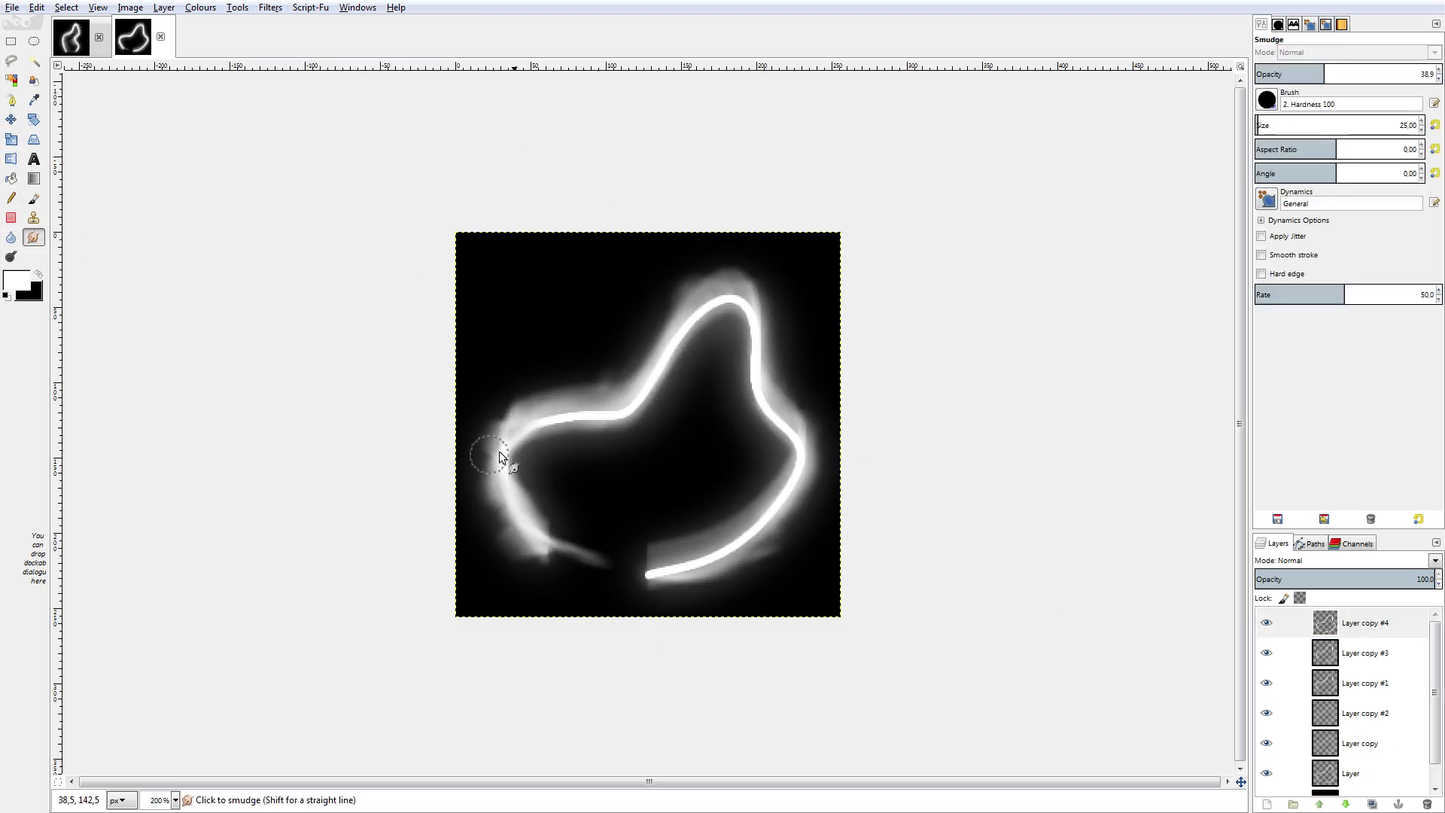
left_click_drag(755, 352, 783, 512)
Smudge Layer copy #3 into the flame's interior, using the 2. Hardness 050 brush at size 45 and opacity 100.
key("Page_Down")
left_click_drag(533, 518, 580, 484)
key("bracketright")
key("bracketright")
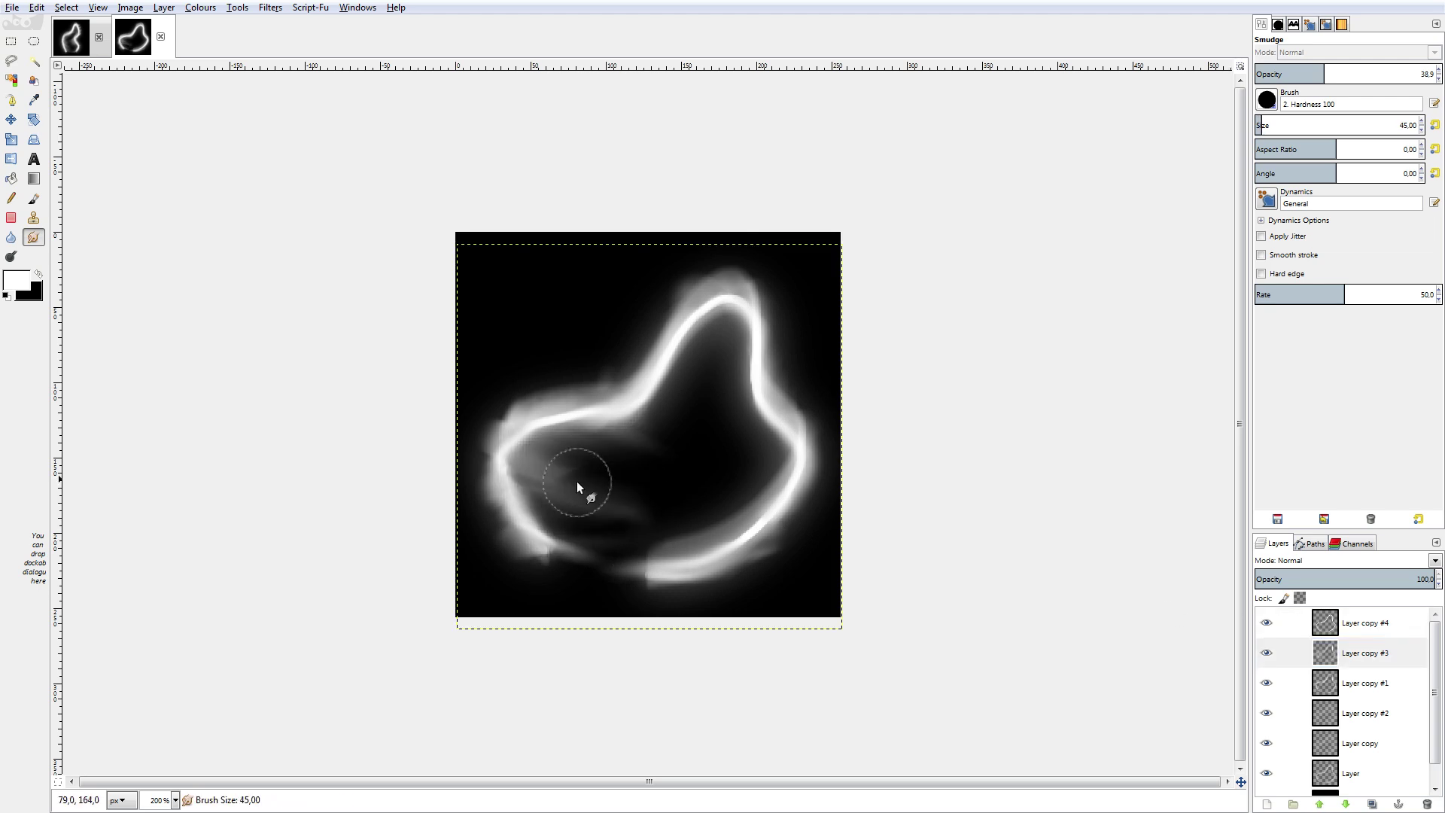
left_click(1267, 100)
left_click(1268, 301)
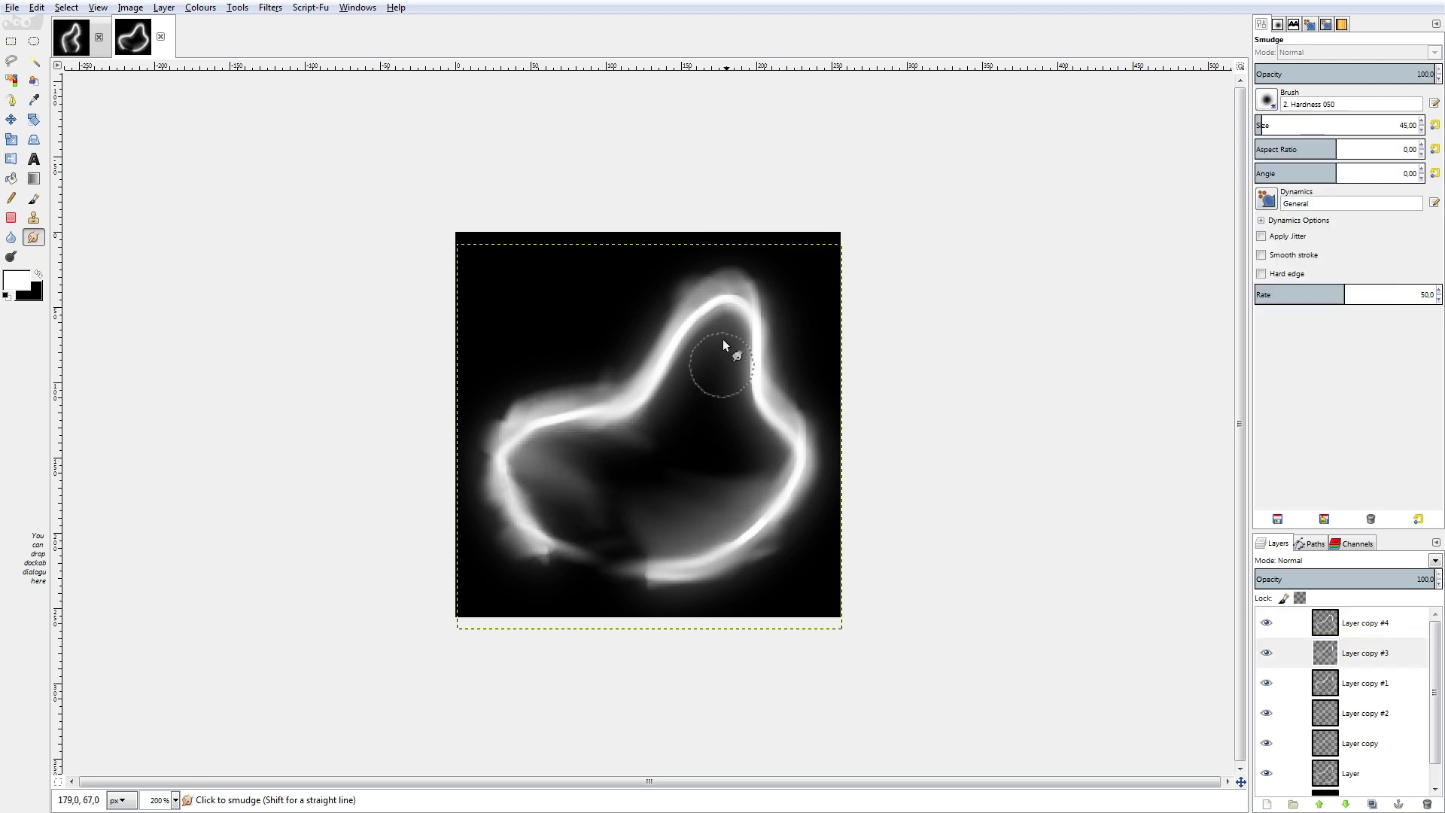
mouse_move(722, 338)
left_mouse_down()
mouse_move(681, 463)
mouse_move(682, 443)
mouse_move(589, 530)
mouse_move(679, 553)
mouse_move(586, 425)
mouse_move(718, 356)
mouse_move(727, 463)
left_mouse_up()
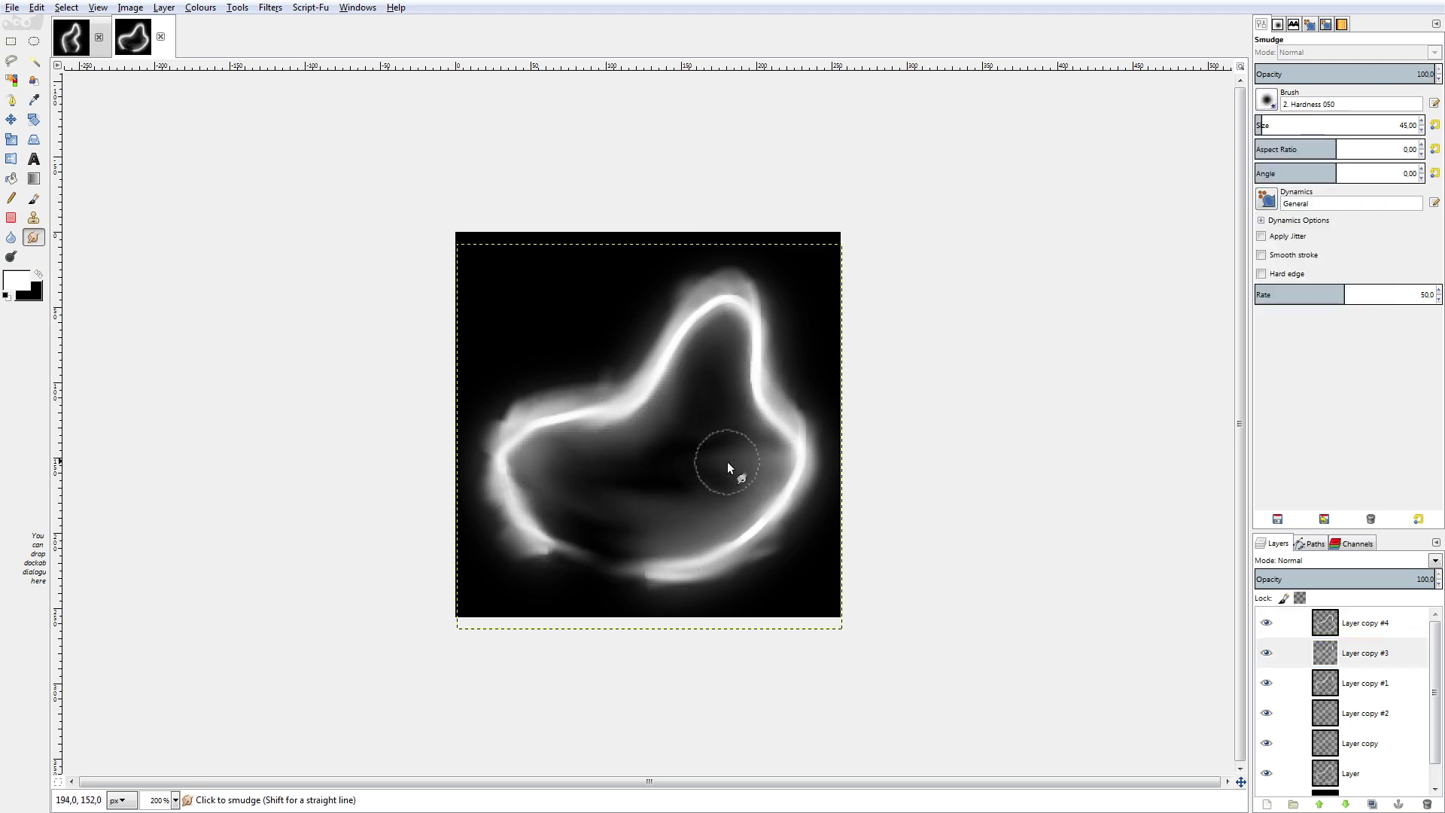
mouse_move(620, 516)
left_mouse_down()
mouse_move(687, 487)
mouse_move(711, 377)
mouse_move(633, 458)
mouse_move(523, 454)
mouse_move(728, 487)
mouse_move(665, 462)
mouse_move(697, 406)
mouse_move(743, 372)
left_mouse_up()
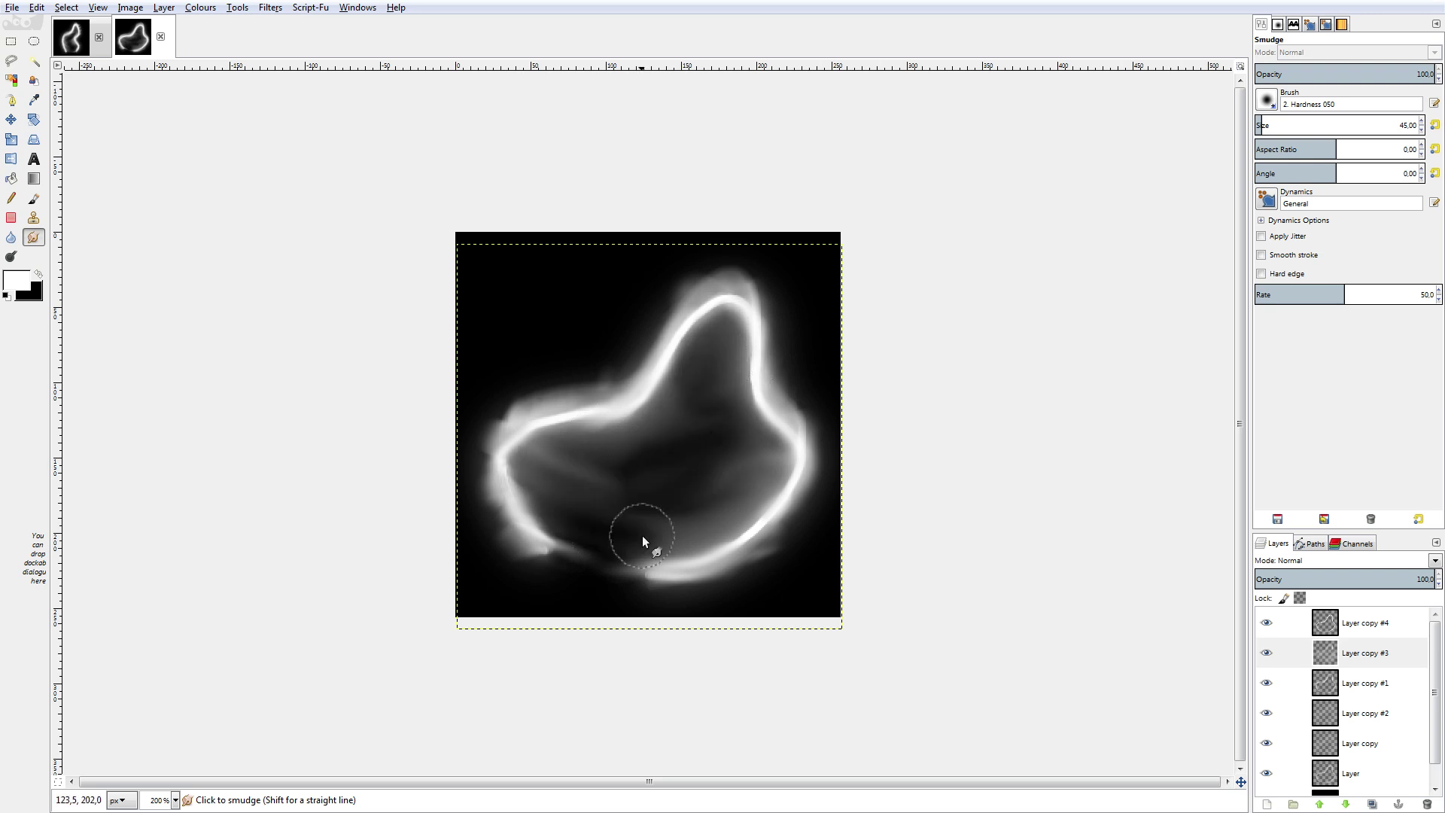
Create a third new image with a black background.
key("minus")
key("minus")
key("minus")
left_click(11, 11)
left_click(34, 24)
left_click(649, 335)
Draw a wide open path with two humps on top, and stroke it in white on a new transparent layer at brush size 5.
key("b")
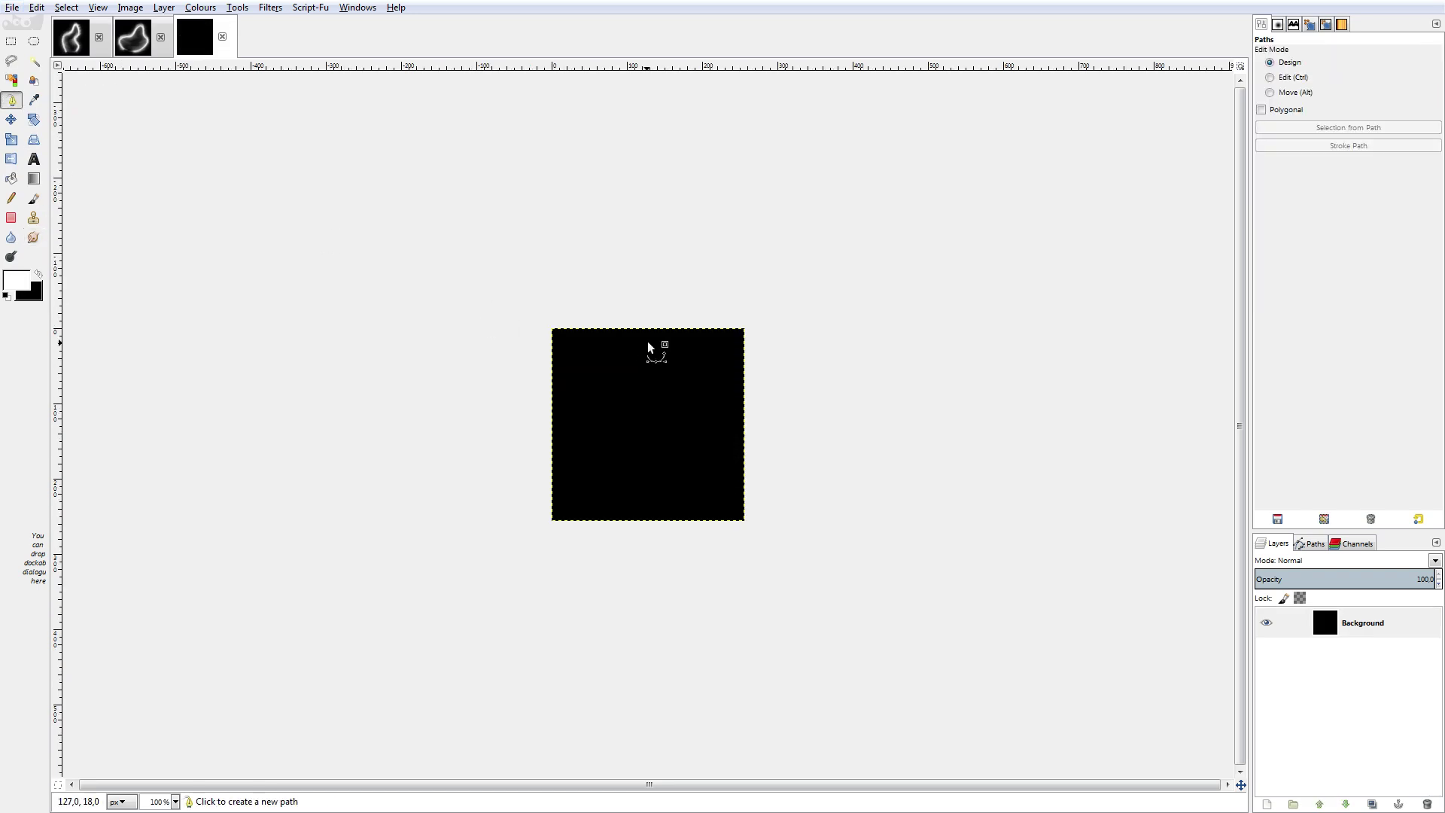
left_click_drag(606, 325, 613, 358)
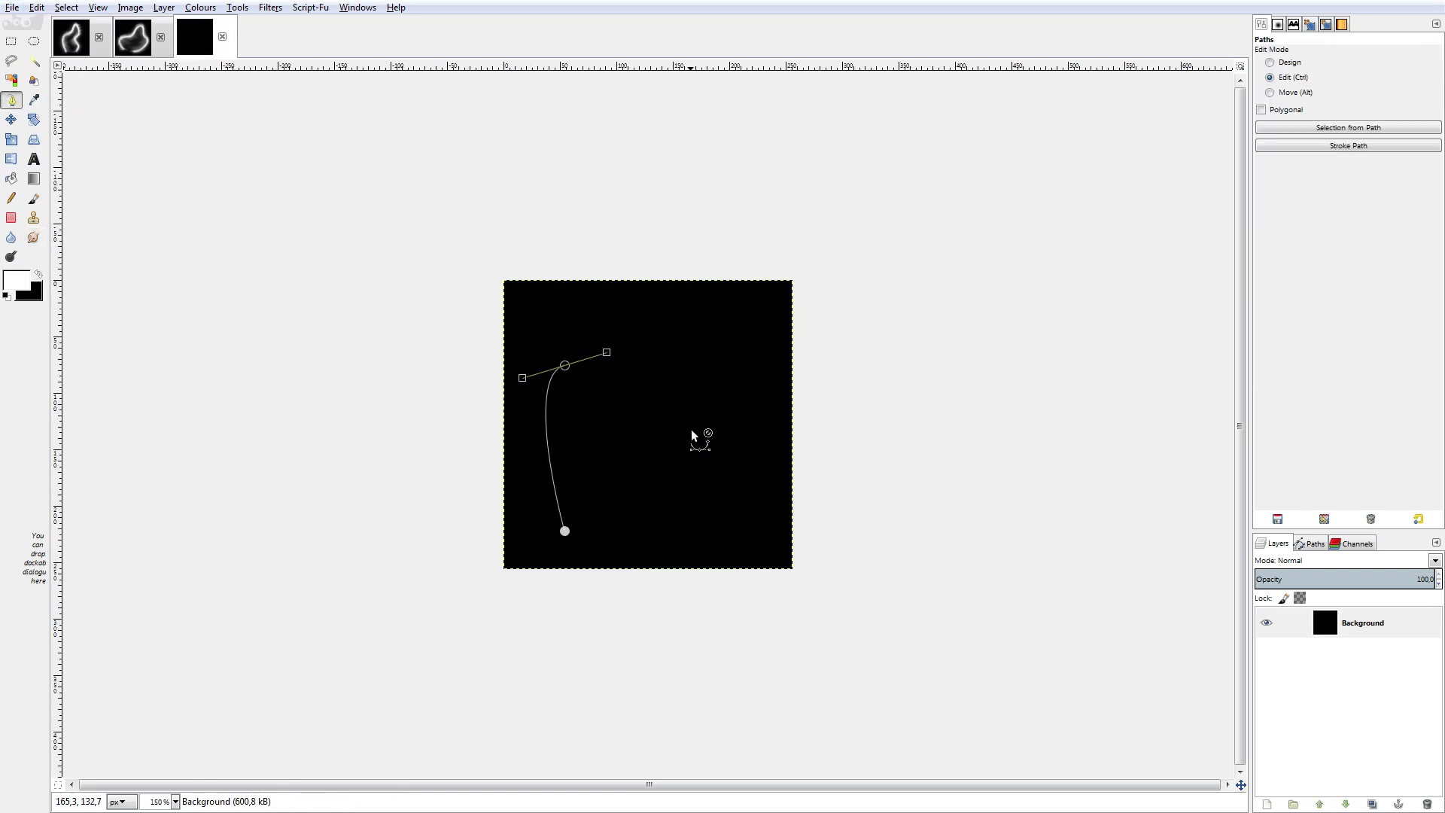
left_click_drag(695, 405, 734, 386)
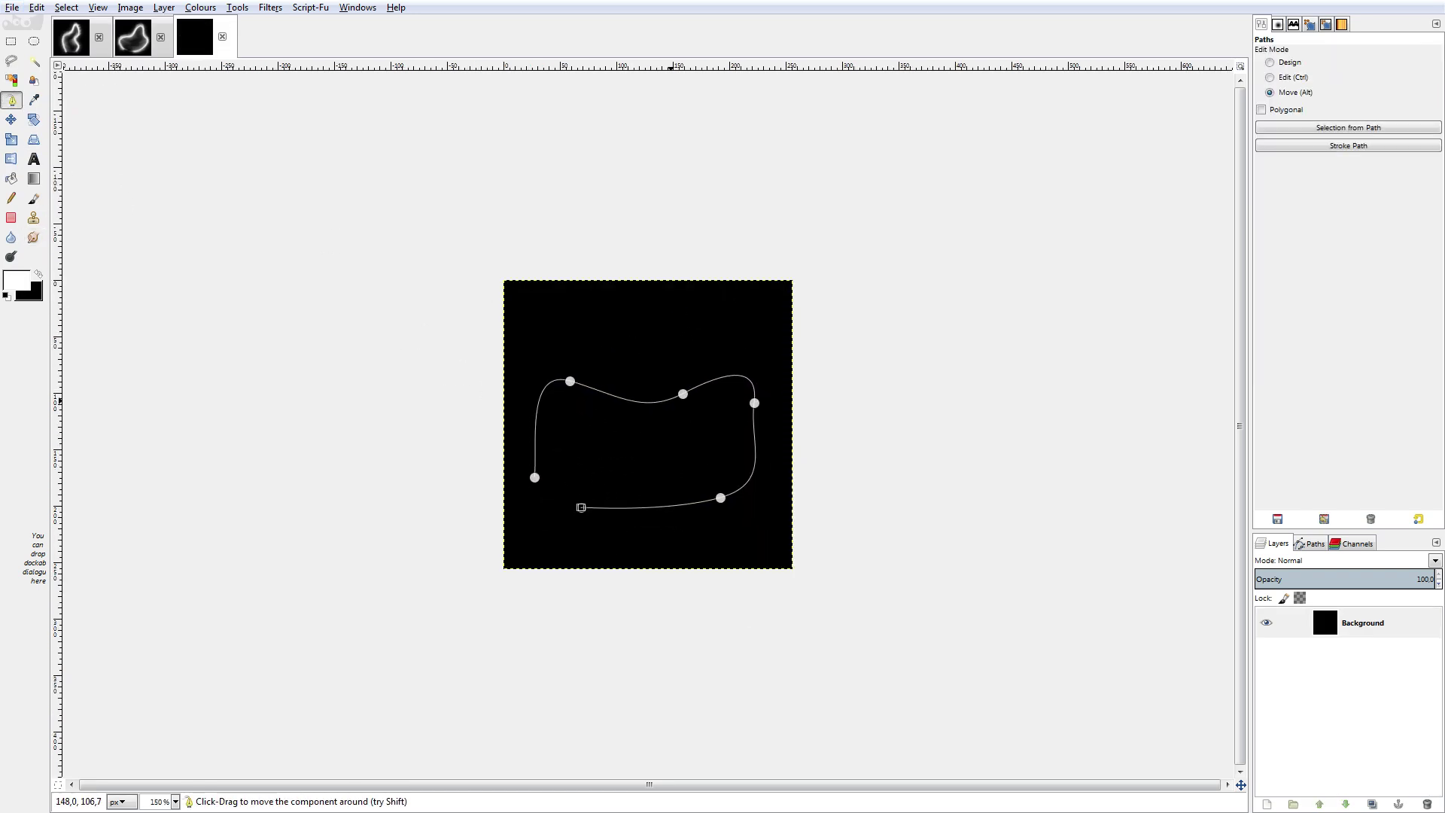
key("p")
left_click(1267, 804, "shift")
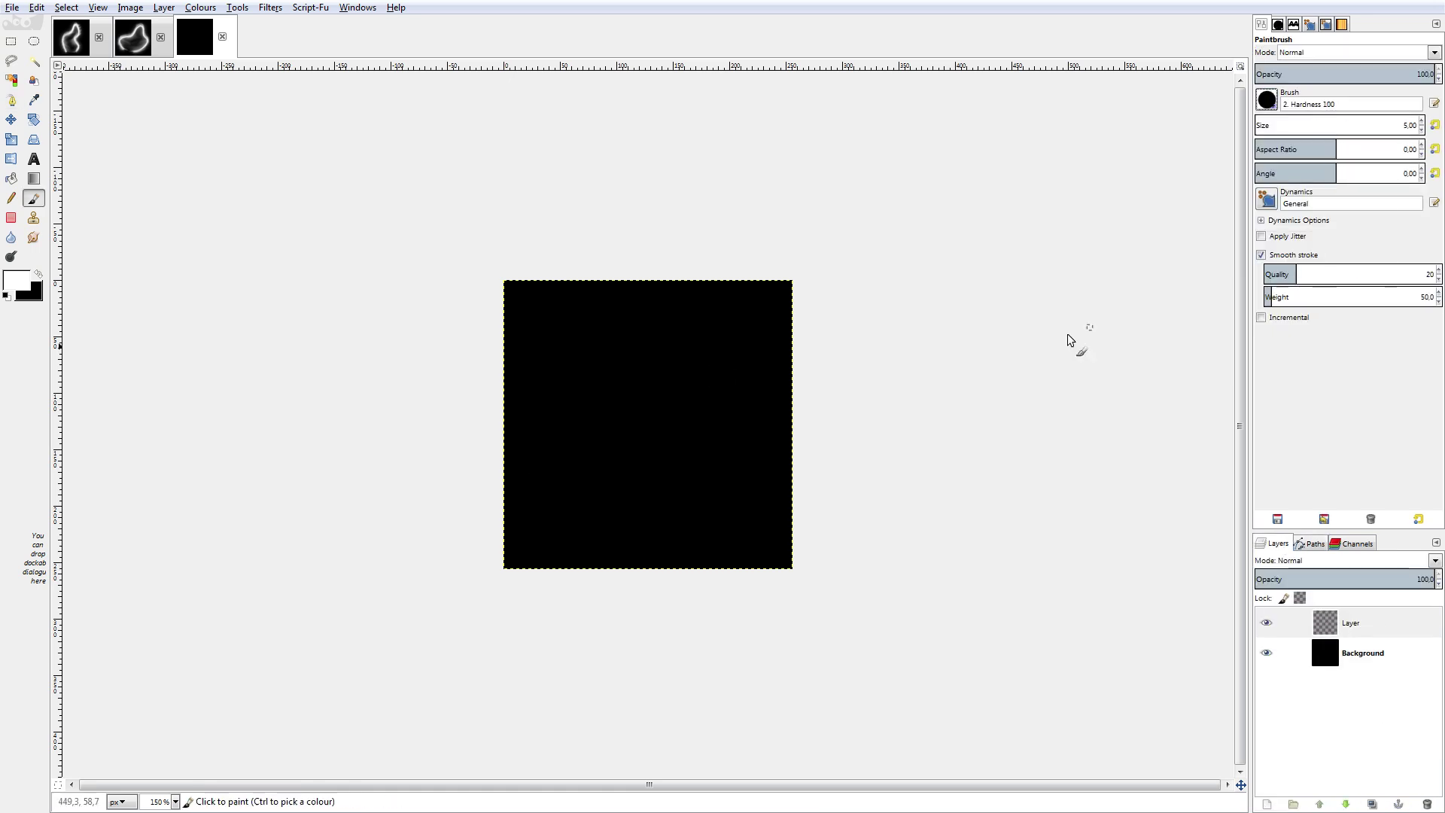
Duplicate the stroked layer three times, and apply Gaussian Blur of 15 px to Layer and a wider one to Layer copy.
left_click(270, 7)
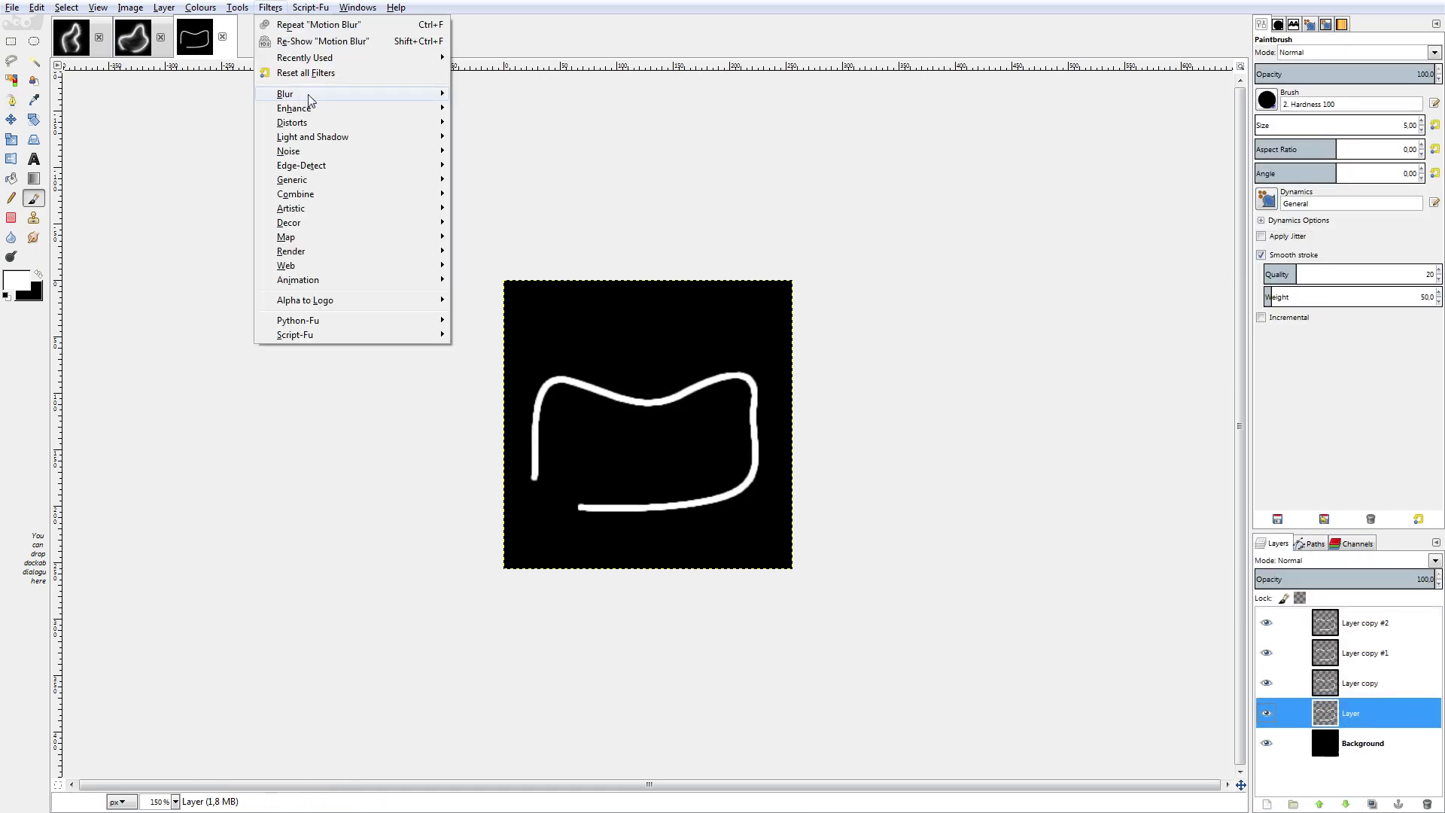
left_click(325, 41)
left_click(739, 564)
left_click(273, 9)
left_click(326, 41)
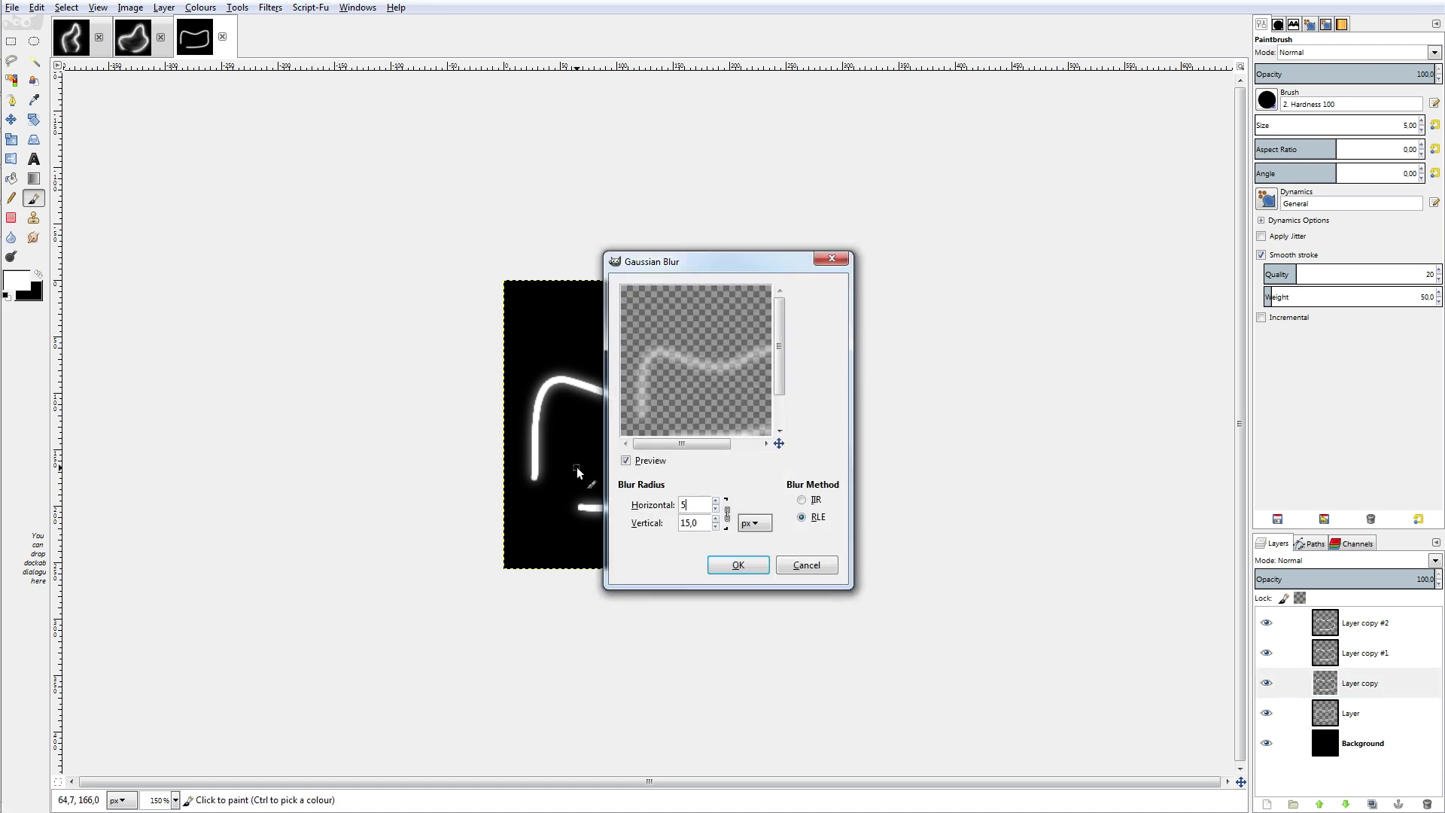
left_click(737, 563)
Smudge the outline on Layer copy #1 outward into wisps with a size 15 brush.
left_click(1365, 653)
key("s")
scroll(410, 501, "up", 2, "ctrl")
mouse_move(422, 530)
left_mouse_down()
mouse_move(414, 477)
mouse_move(412, 503)
left_mouse_up()
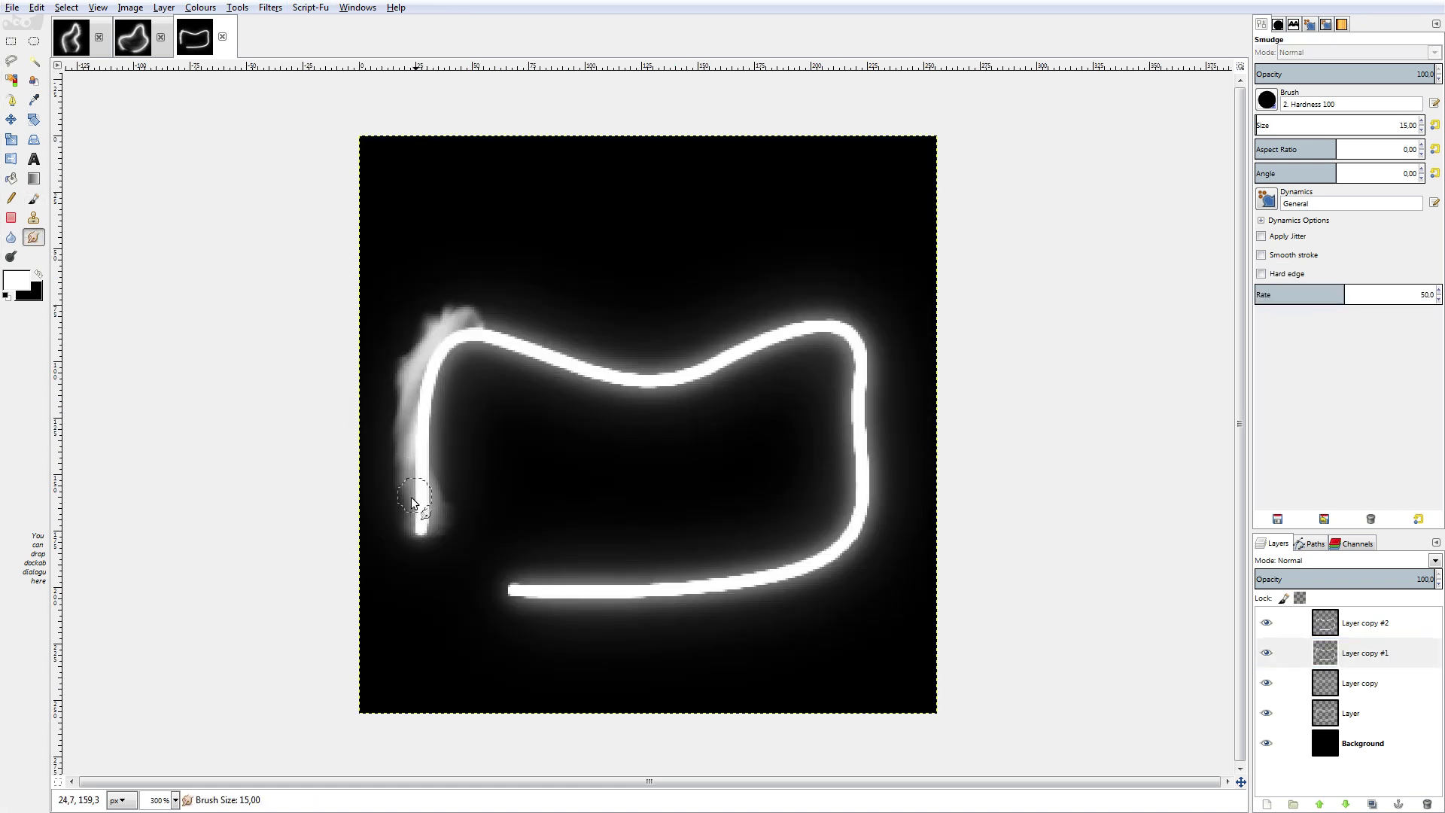
mouse_move(452, 324)
left_mouse_down()
mouse_move(749, 326)
mouse_move(873, 452)
mouse_move(596, 584)
mouse_move(687, 594)
mouse_move(635, 377)
mouse_move(465, 323)
mouse_move(422, 520)
left_mouse_up()
Duplicate the smudged layer and apply a linear Motion Blur with length 29 and angle 90 to Layer copy #2.
key("ctrl+shift+d")
left_click(270, 8)
left_click(309, 41)
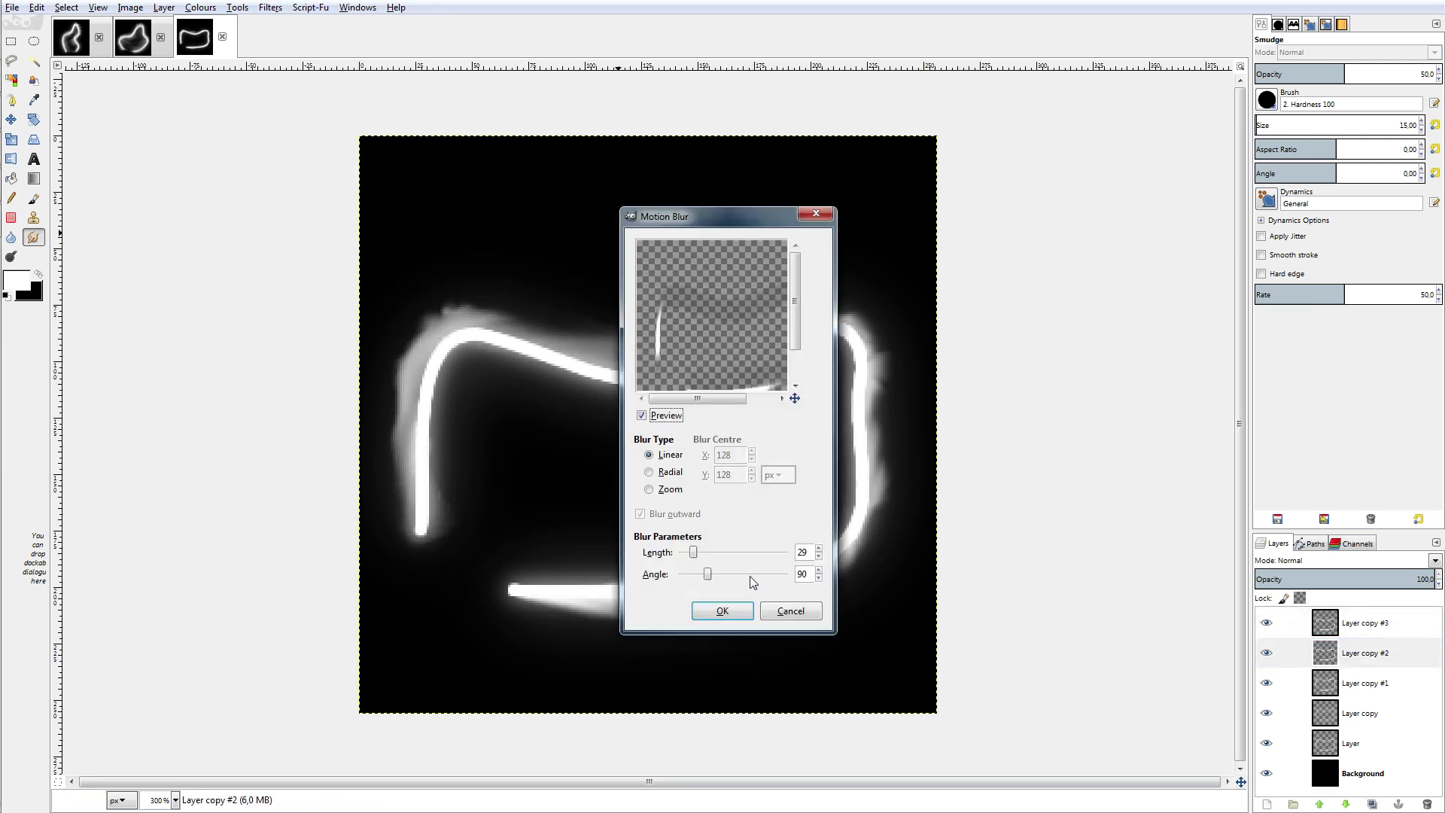
left_click(738, 611)
key("m")
Smudge the glowing outline inward on Layer copy #3, switching to the 2. Hardness 050 brush for the lower edge.
key("s")
left_click(1364, 623)
mouse_move(429, 527)
left_mouse_down()
mouse_move(468, 558)
mouse_move(643, 609)
mouse_move(722, 591)
left_mouse_up()
left_click(1267, 100)
left_click(1268, 301)
mouse_move(798, 557)
left_mouse_down()
mouse_move(735, 554)
mouse_move(662, 429)
mouse_move(422, 500)
mouse_move(452, 527)
left_mouse_up()
Smudge the outline's right side on Layer copy #2 and its upper-left corner on Layer copy #3 with a size 45 brush.
left_click(1355, 652)
mouse_move(835, 354)
left_mouse_down()
mouse_move(774, 484)
mouse_move(603, 568)
mouse_move(748, 391)
mouse_move(616, 353)
mouse_move(552, 478)
mouse_move(728, 518)
mouse_move(536, 449)
mouse_move(626, 436)
mouse_move(475, 527)
mouse_move(812, 450)
left_mouse_up()
key("Page_Up")
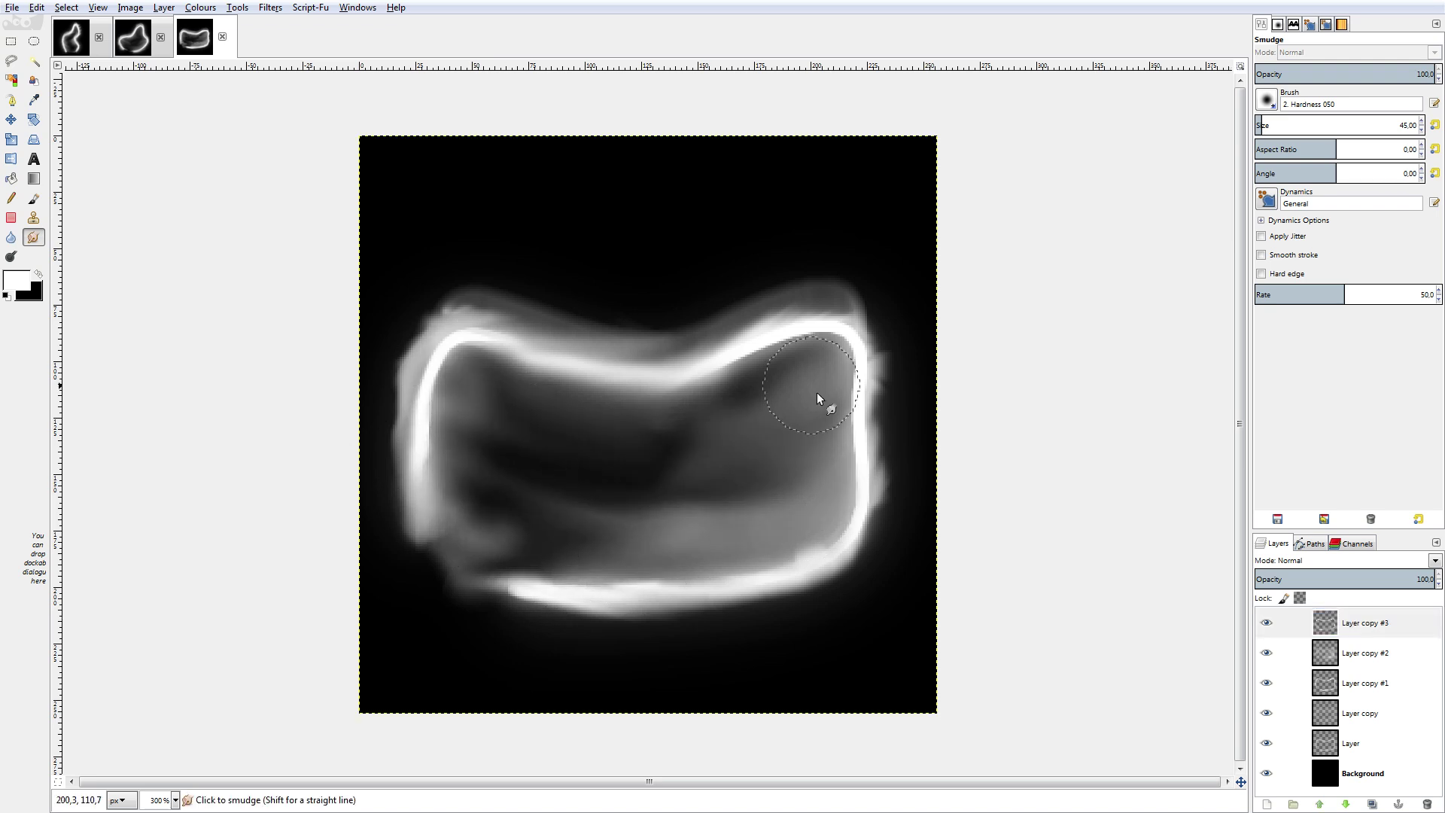
mouse_move(497, 449)
left_mouse_down()
mouse_move(548, 525)
mouse_move(676, 419)
mouse_move(446, 343)
left_mouse_up()
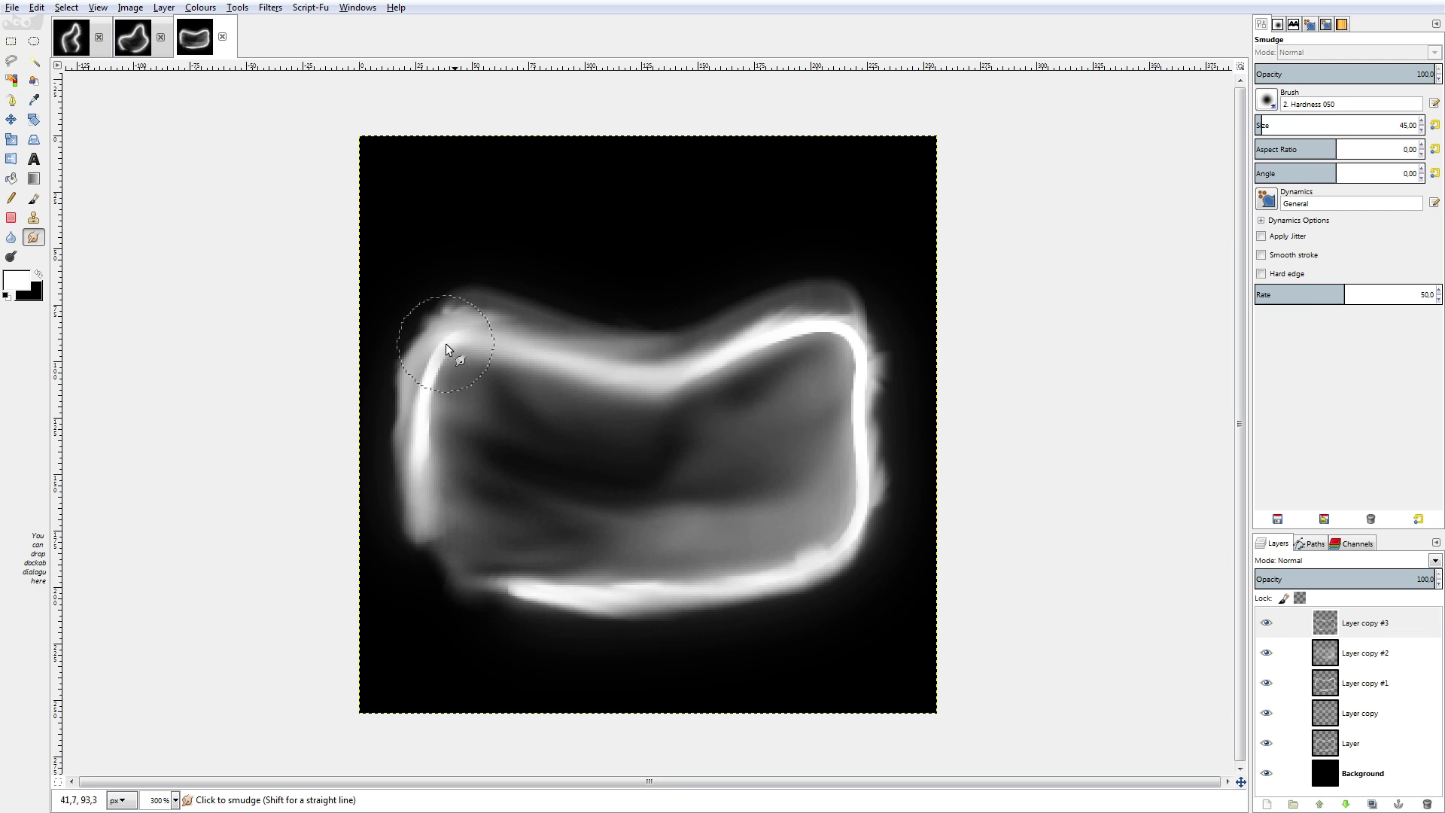
scroll(880, 363, "down", 5, "ctrl")
key("Page_Down")
key("m")
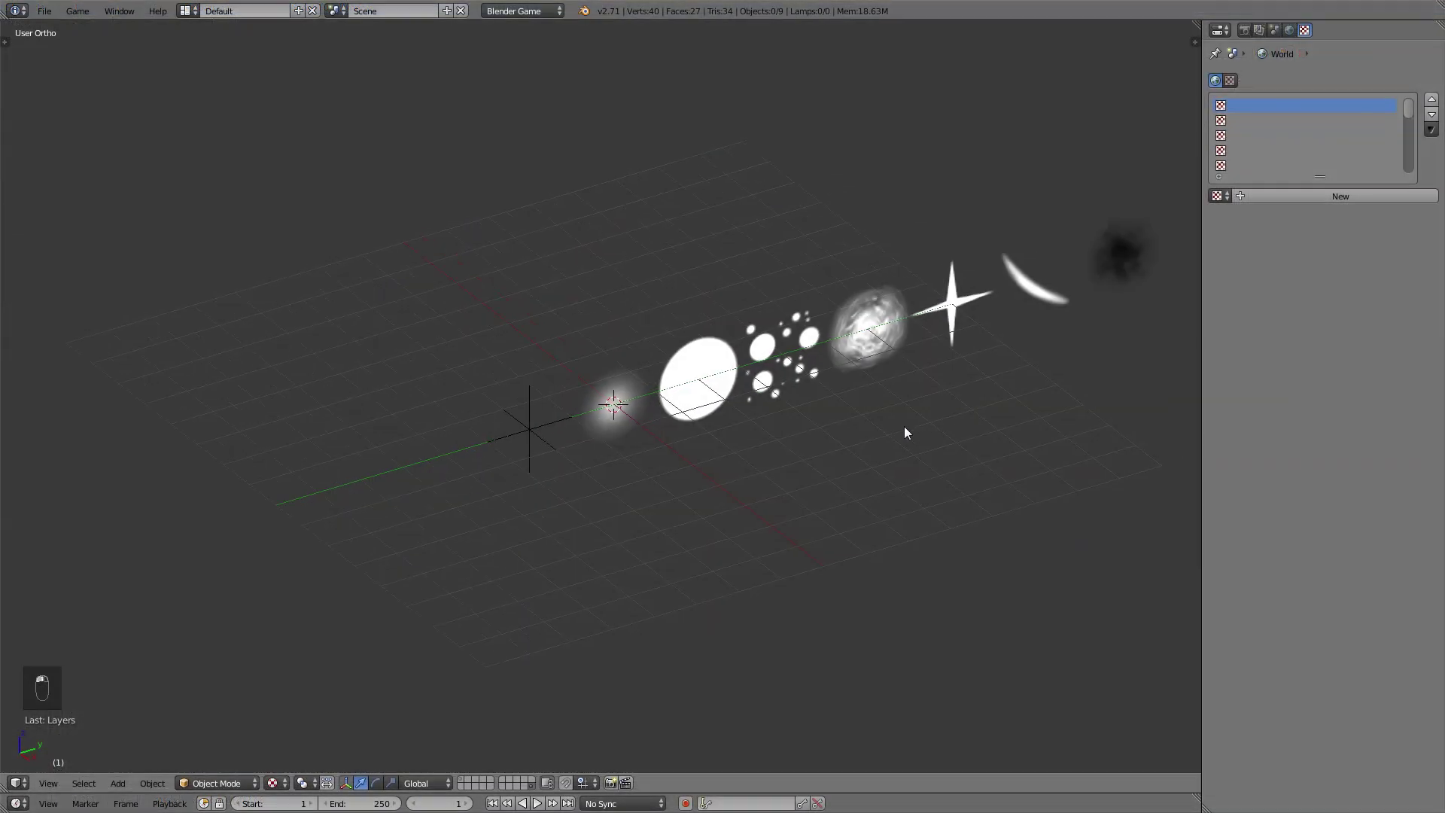
In Blender, duplicate the Particle_Smooth plane about 4.6 units along negative Y and make its data, materials and textures single-user.
middle_click_drag(903, 429, 716, 494, "shift")
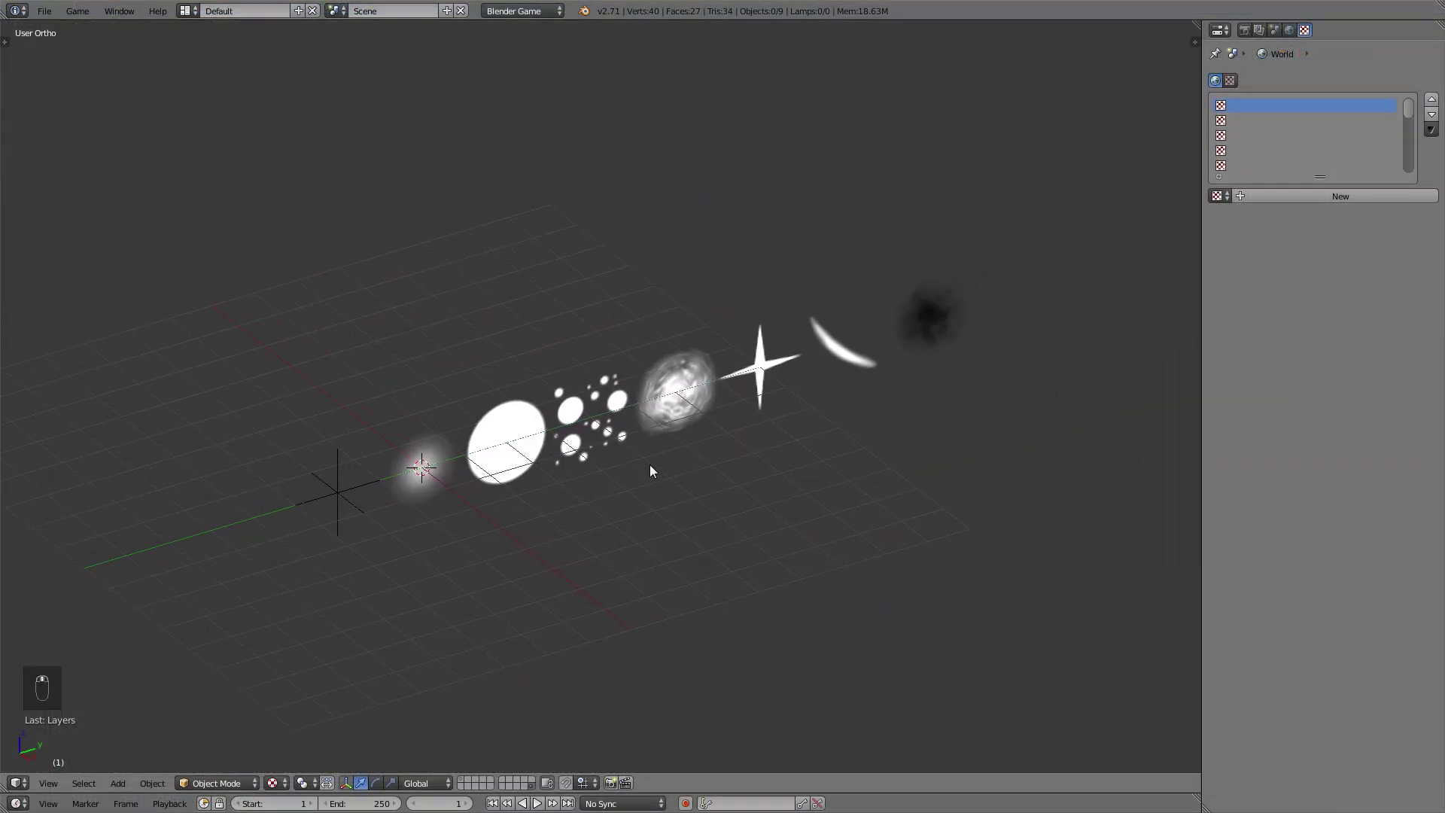
right_click(454, 461)
middle_click_drag(454, 461, 678, 395, "shift")
key("shift+d")
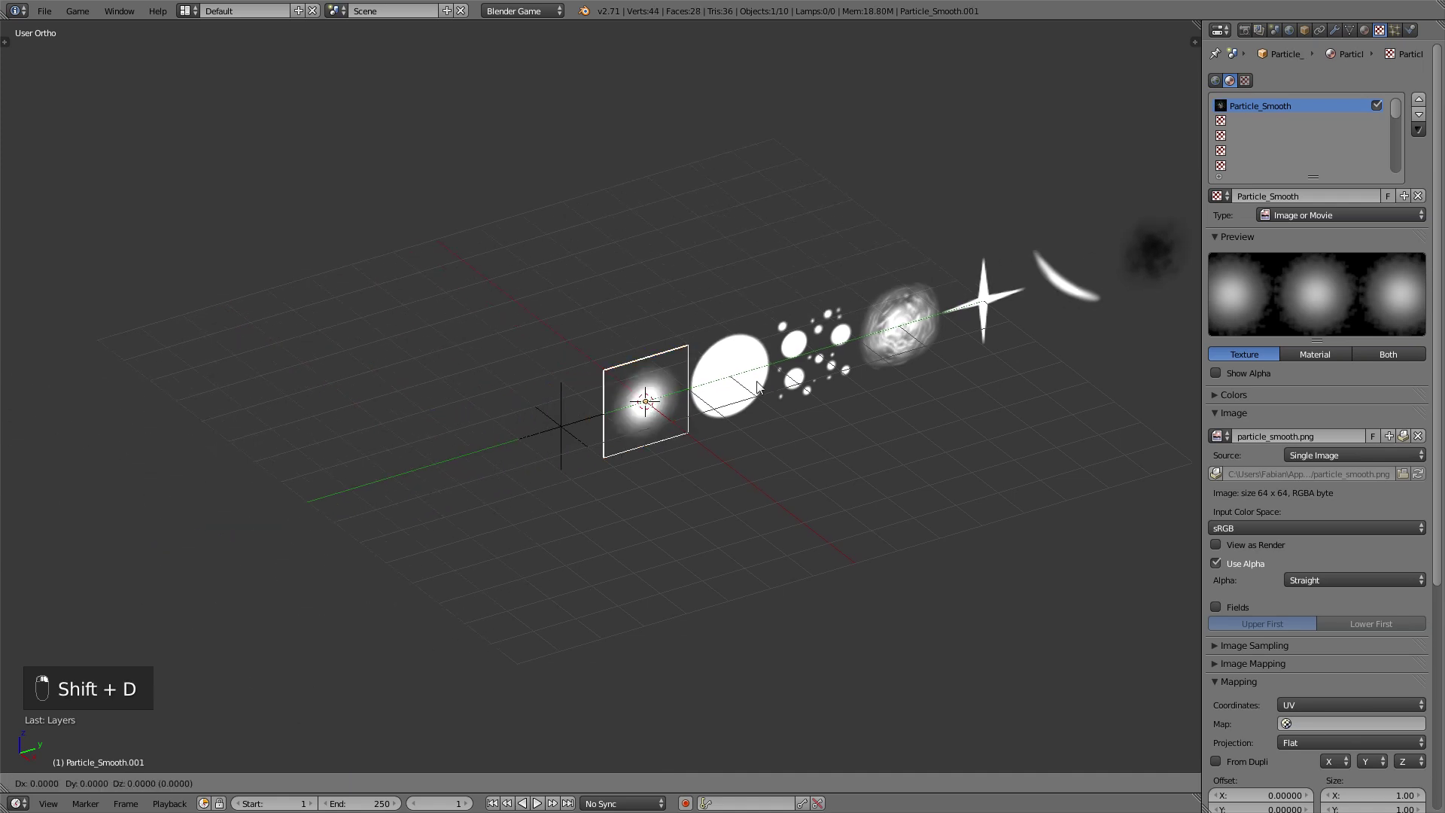
right_click(757, 386)
key("g")
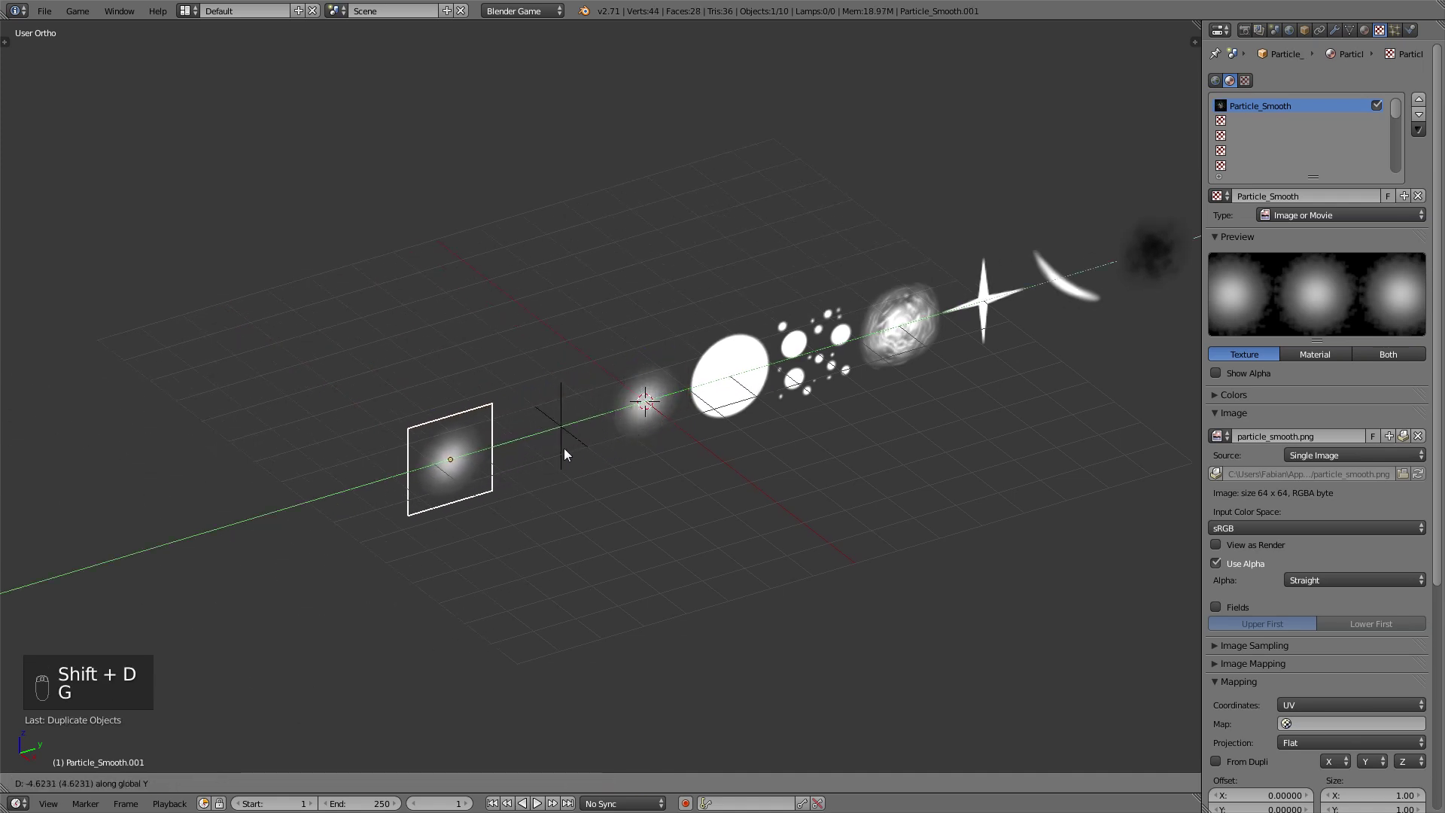
left_click(560, 449)
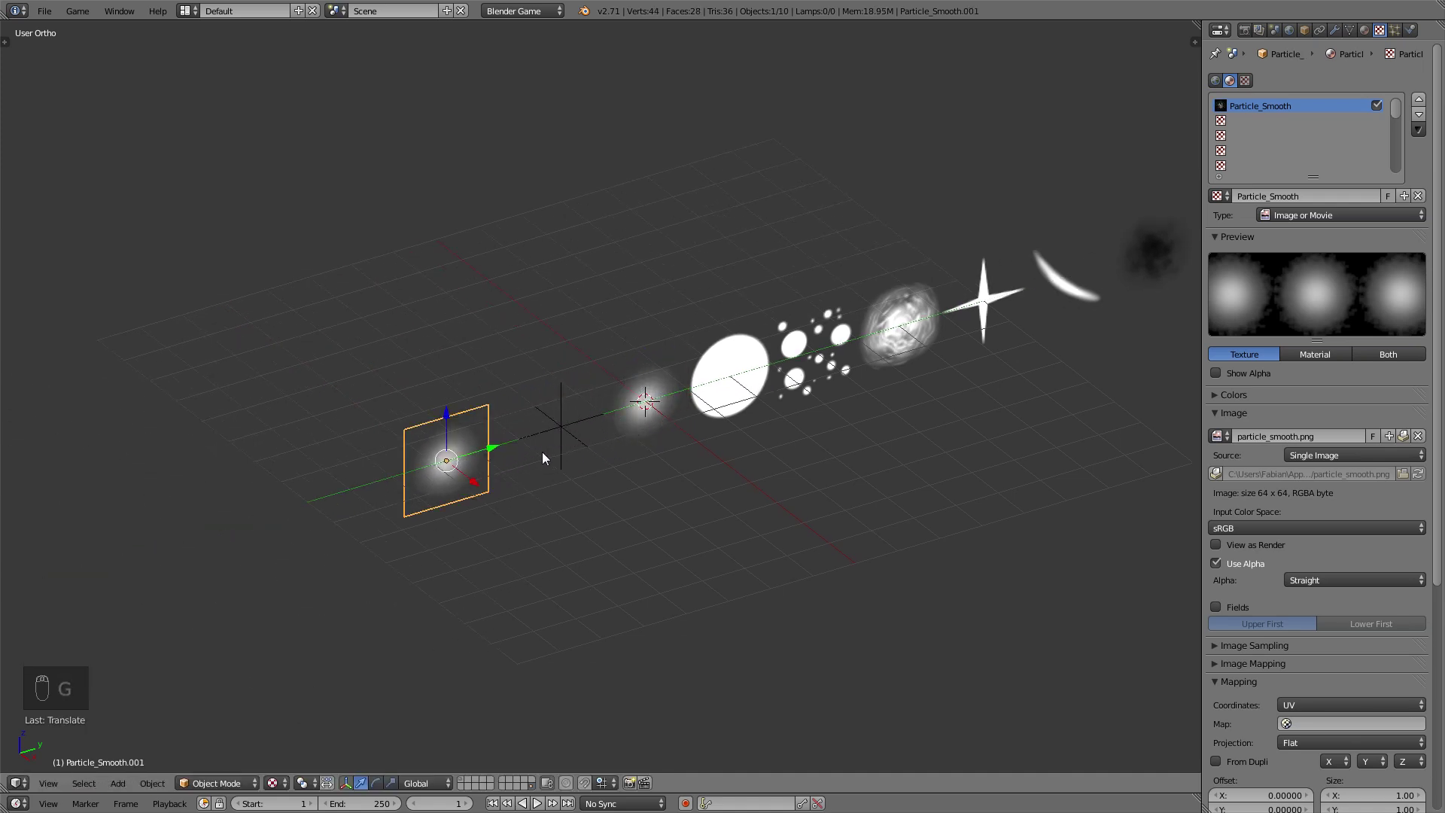
key("u")
left_click(539, 454)
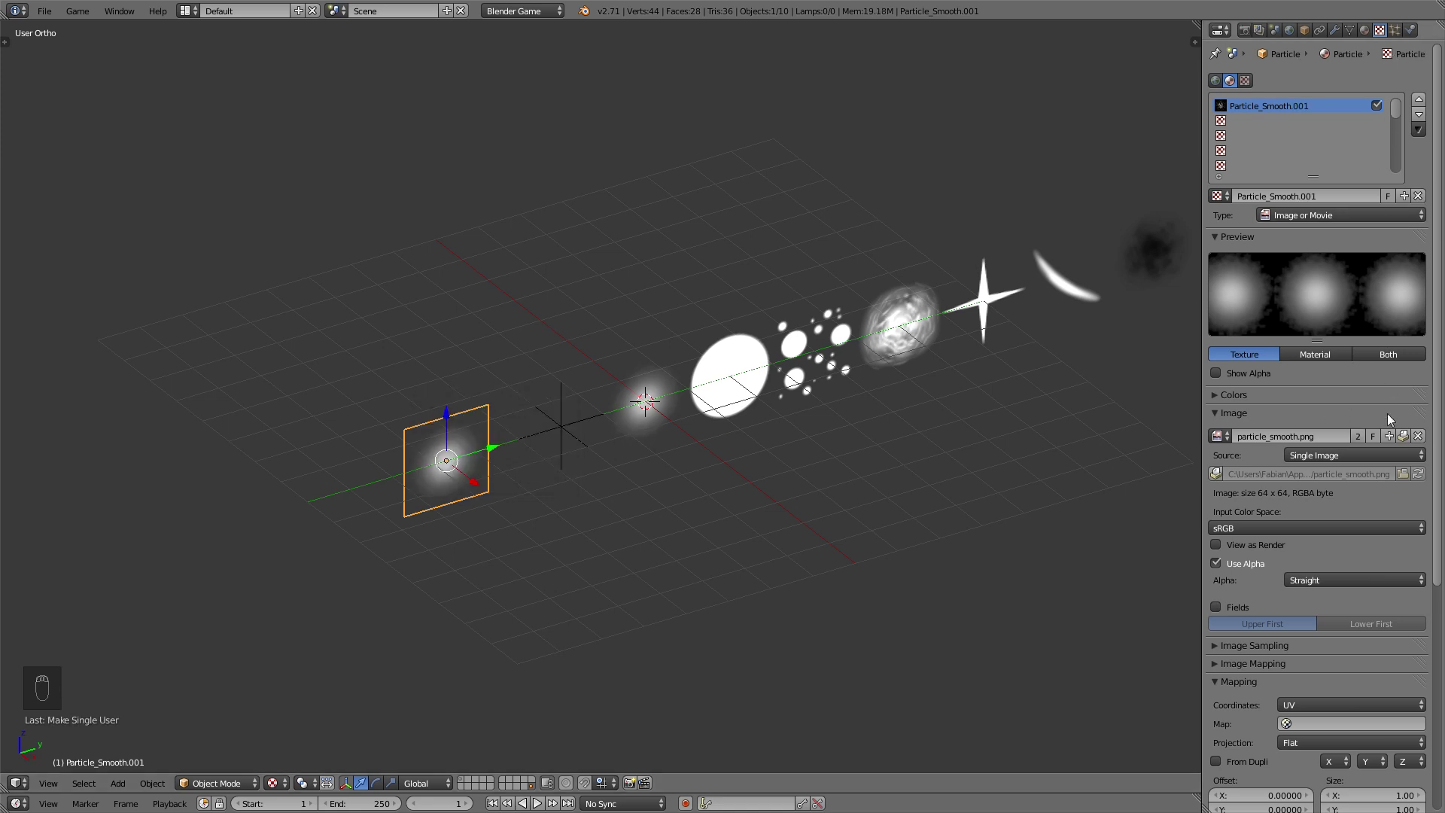
Load flame_1.png from the Desktop folder as the duplicated plane's texture image.
left_click(1419, 436)
left_click(1383, 437)
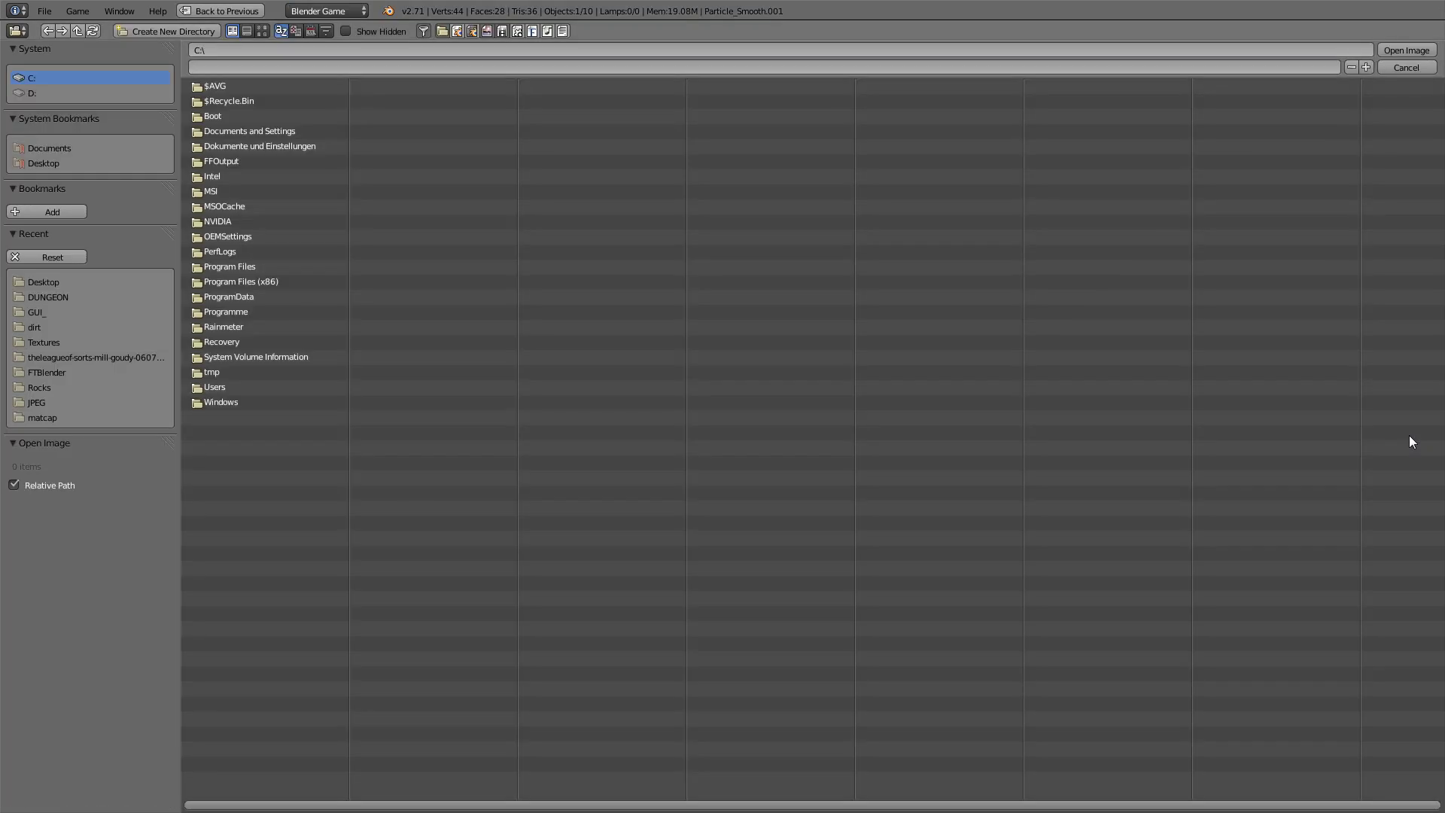
left_click(46, 283)
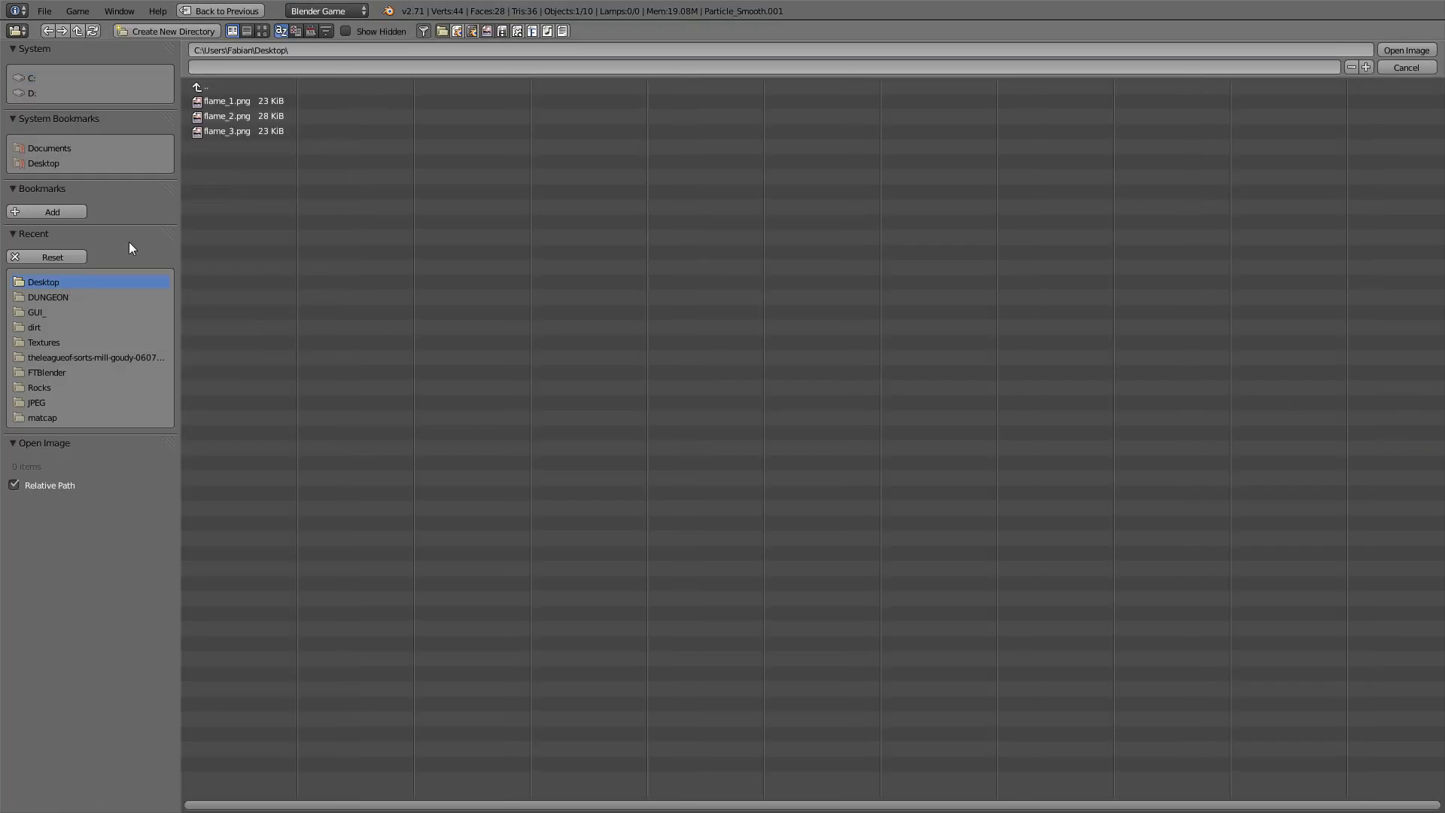
double_click(233, 102)
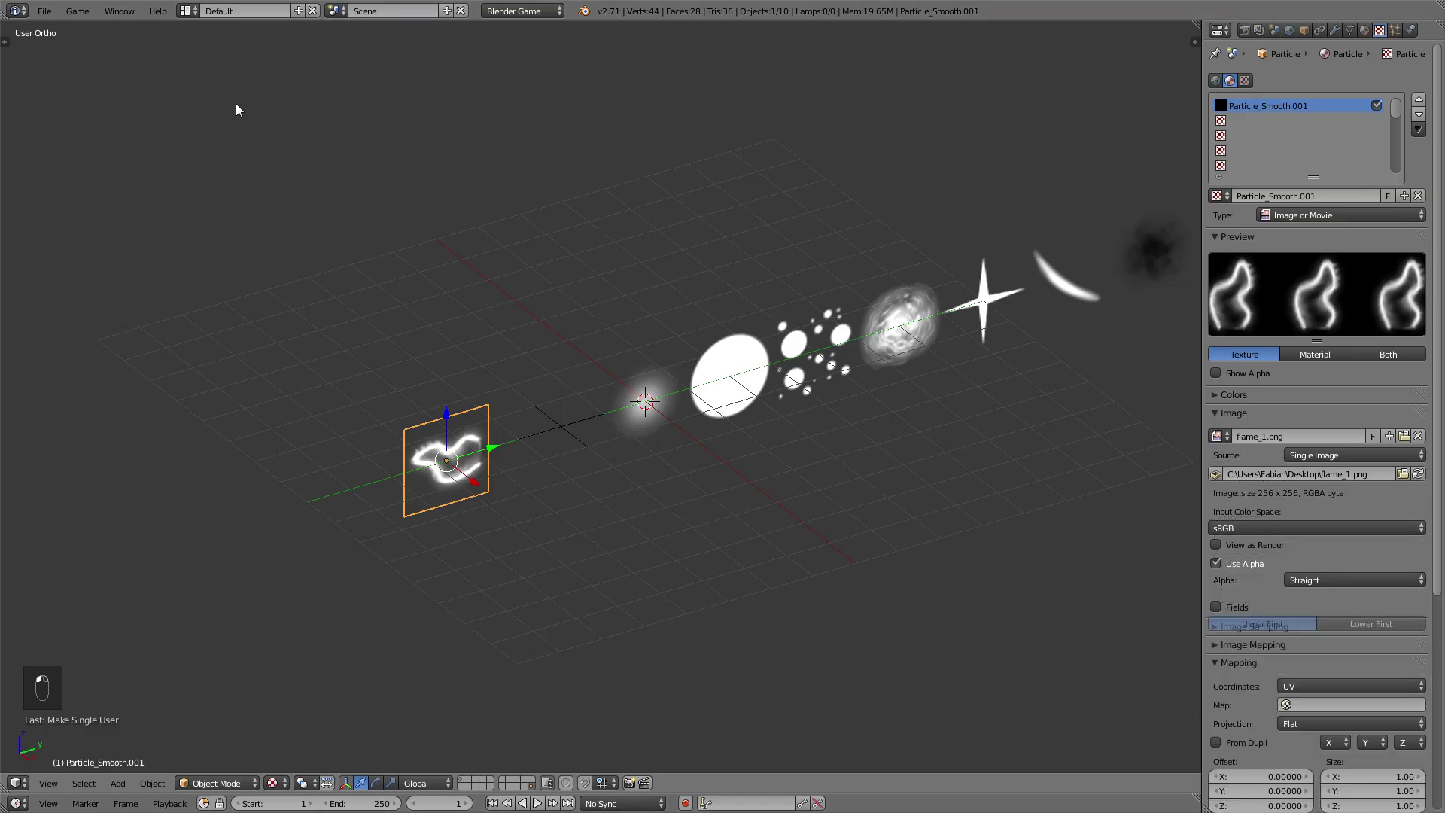
Rename the flame plane Flame_1 and add it to the easyEmit particle list.
left_click(1395, 30)
left_click(1310, 284)
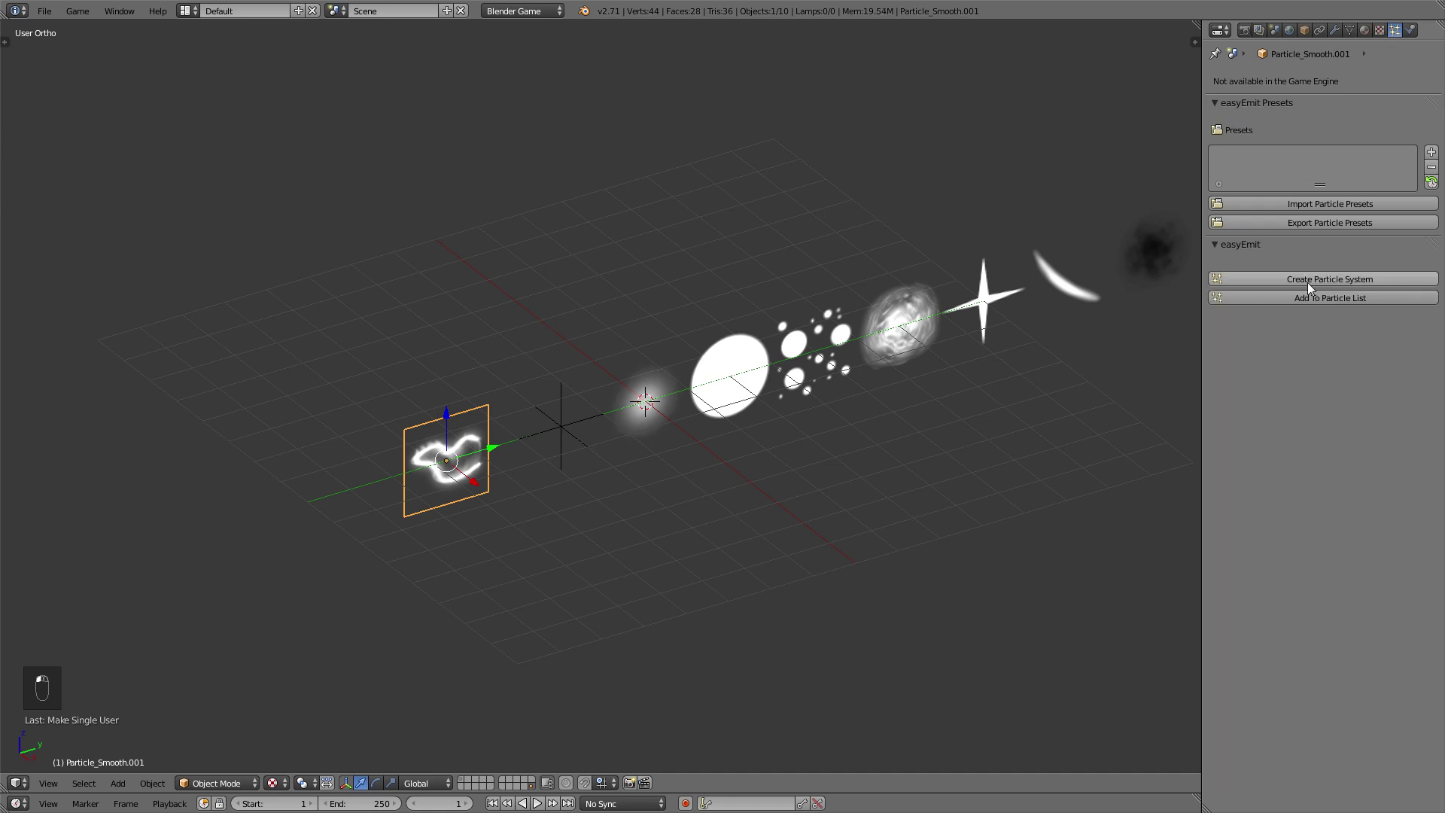
key("n")
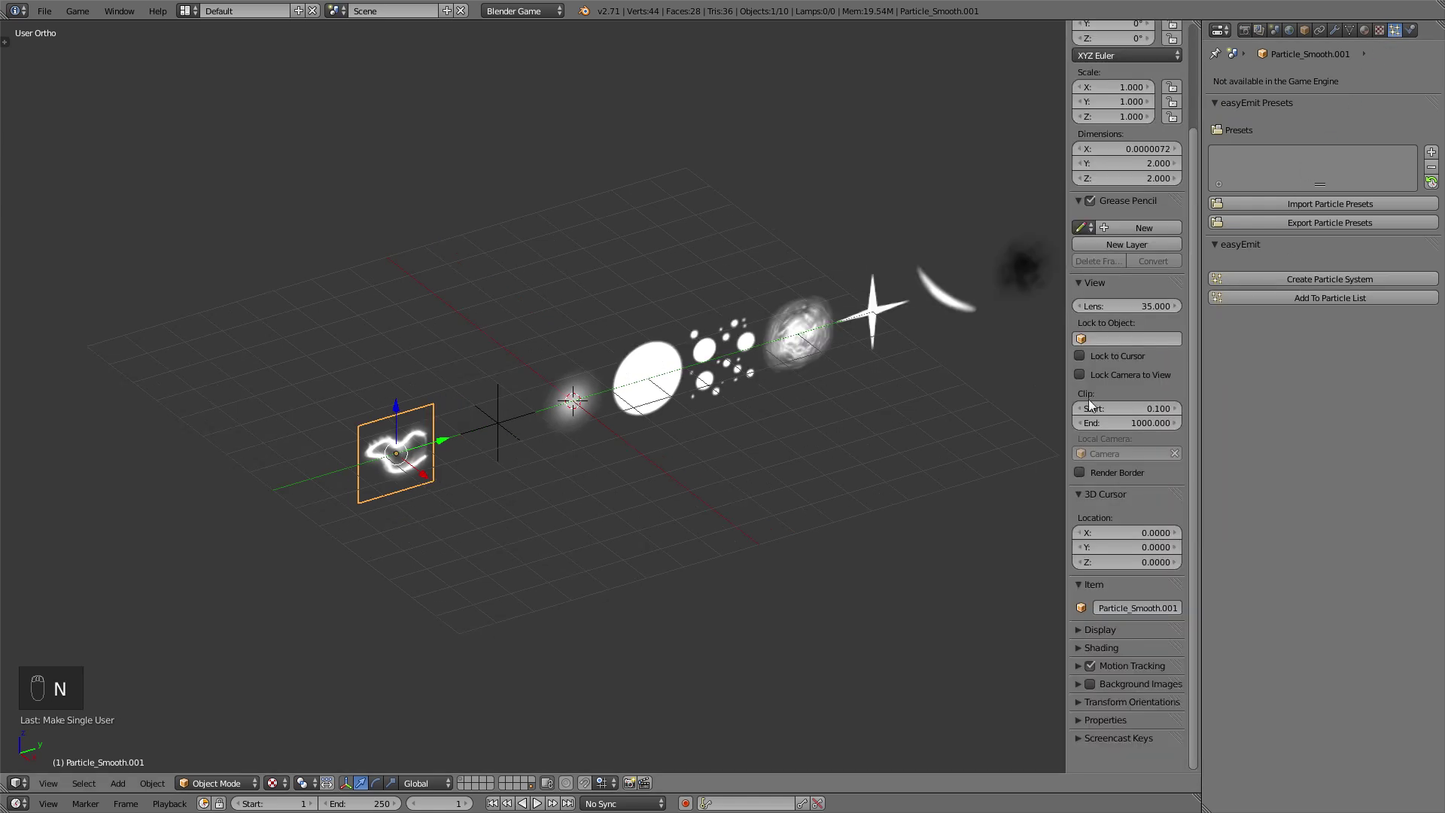
left_click(1151, 603)
type("Flame_1")
key("Return")
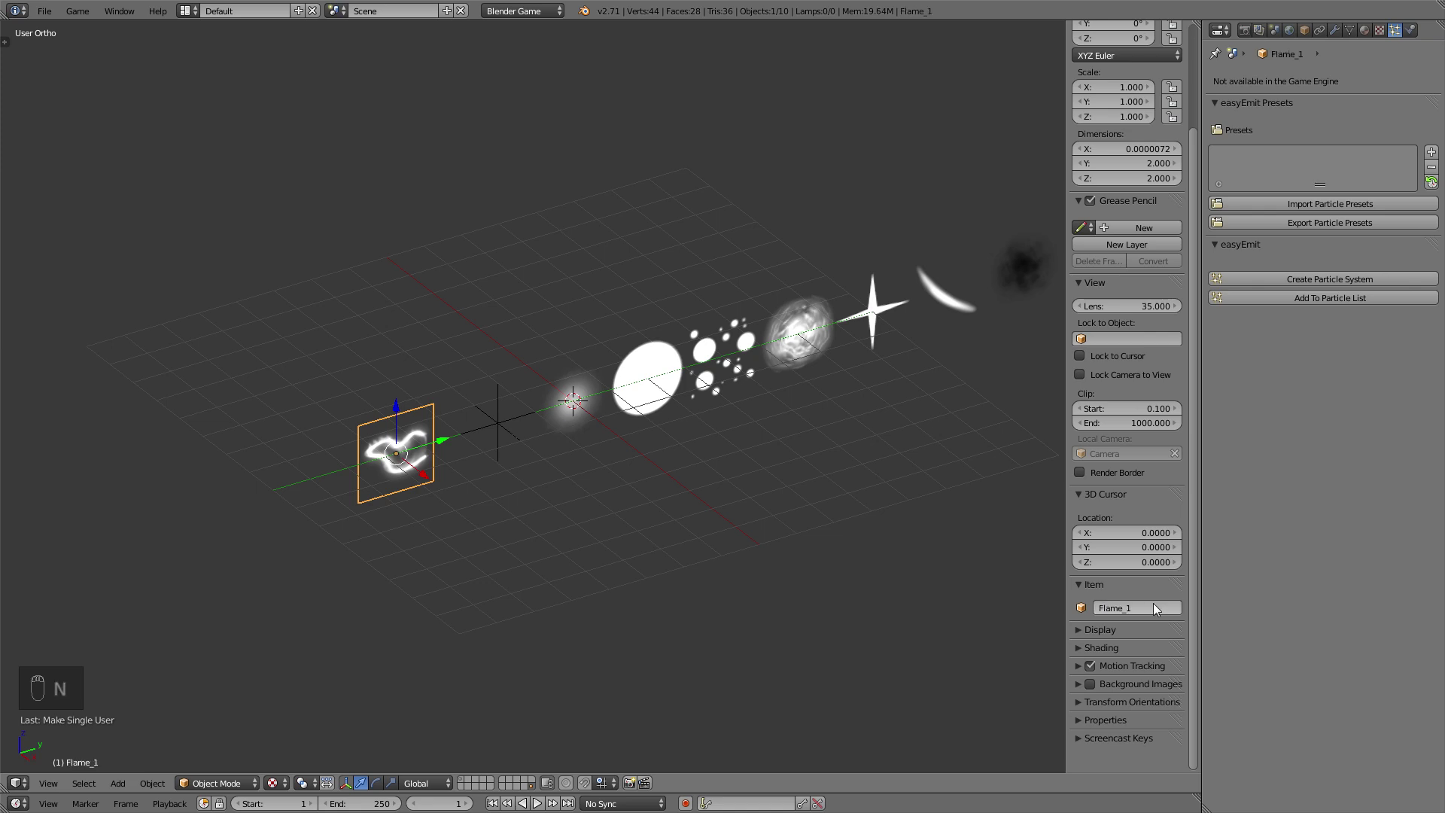
left_click(1319, 298)
key("n")
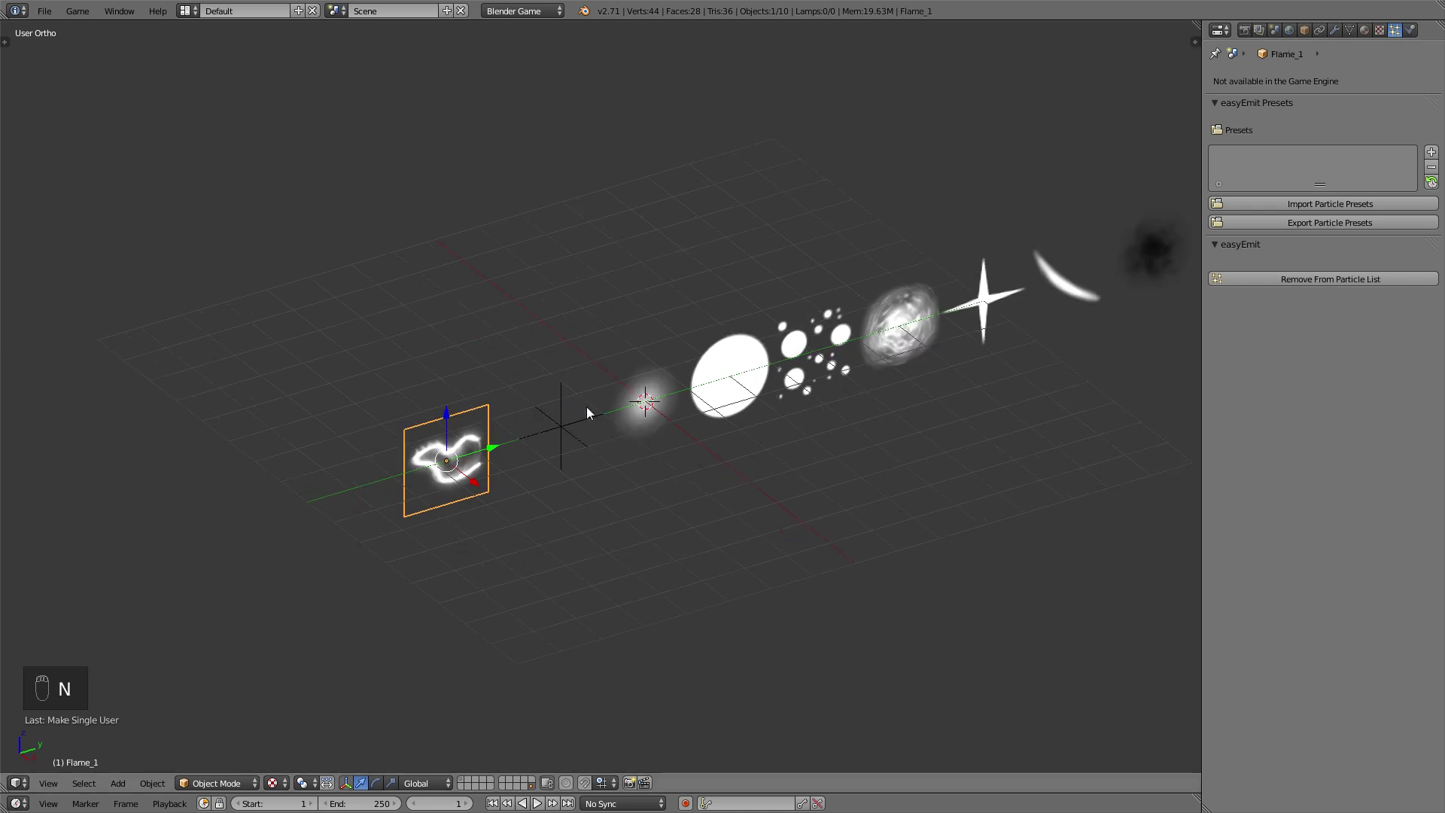
Rotate the Flame_1 mesh by -90° about the global X axis in Edit Mode, and return to Object Mode.
key("Tab")
key("r")
key("x")
key("9")
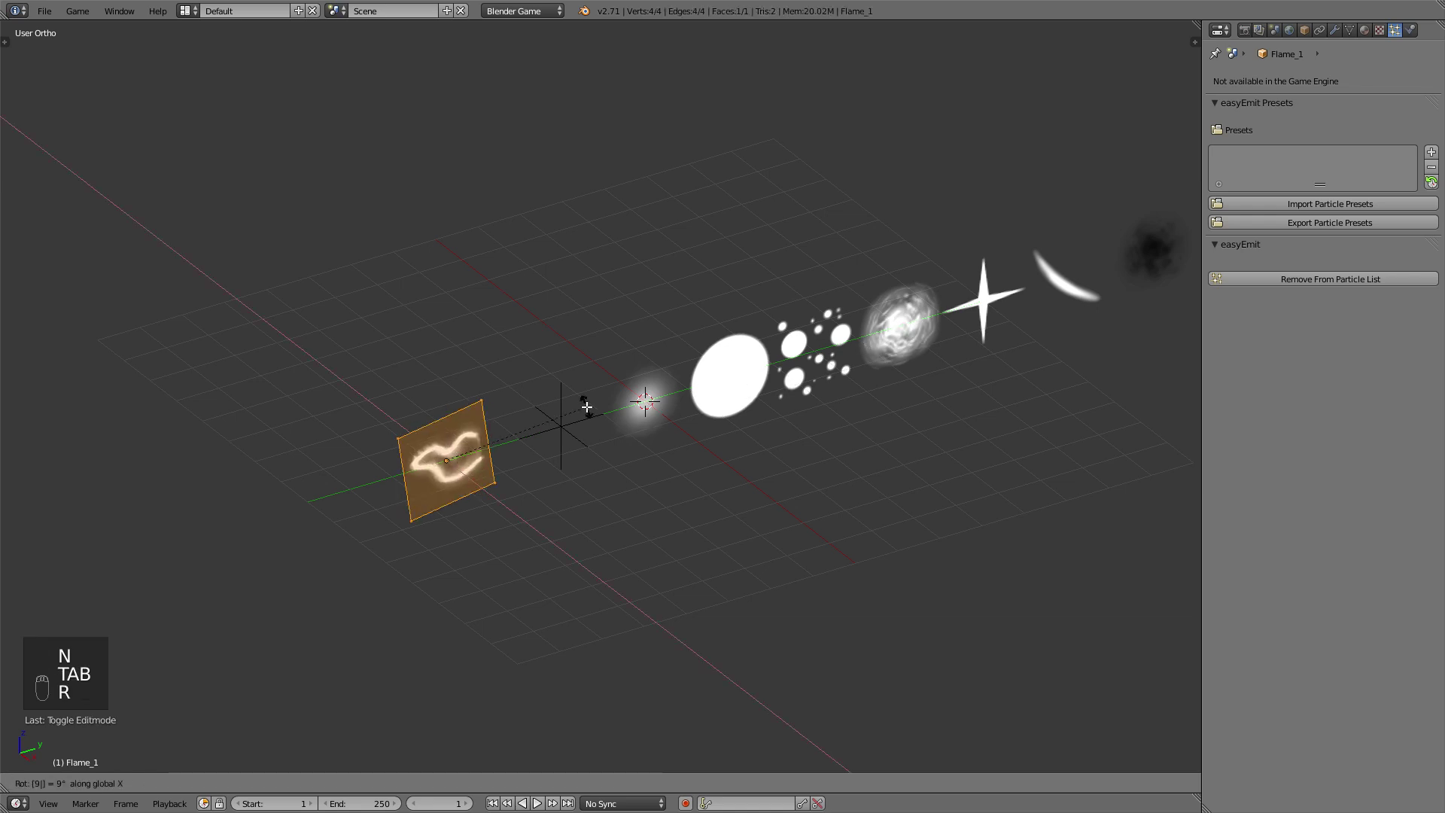
key("Escape")
key("r")
key("x")
key("9")
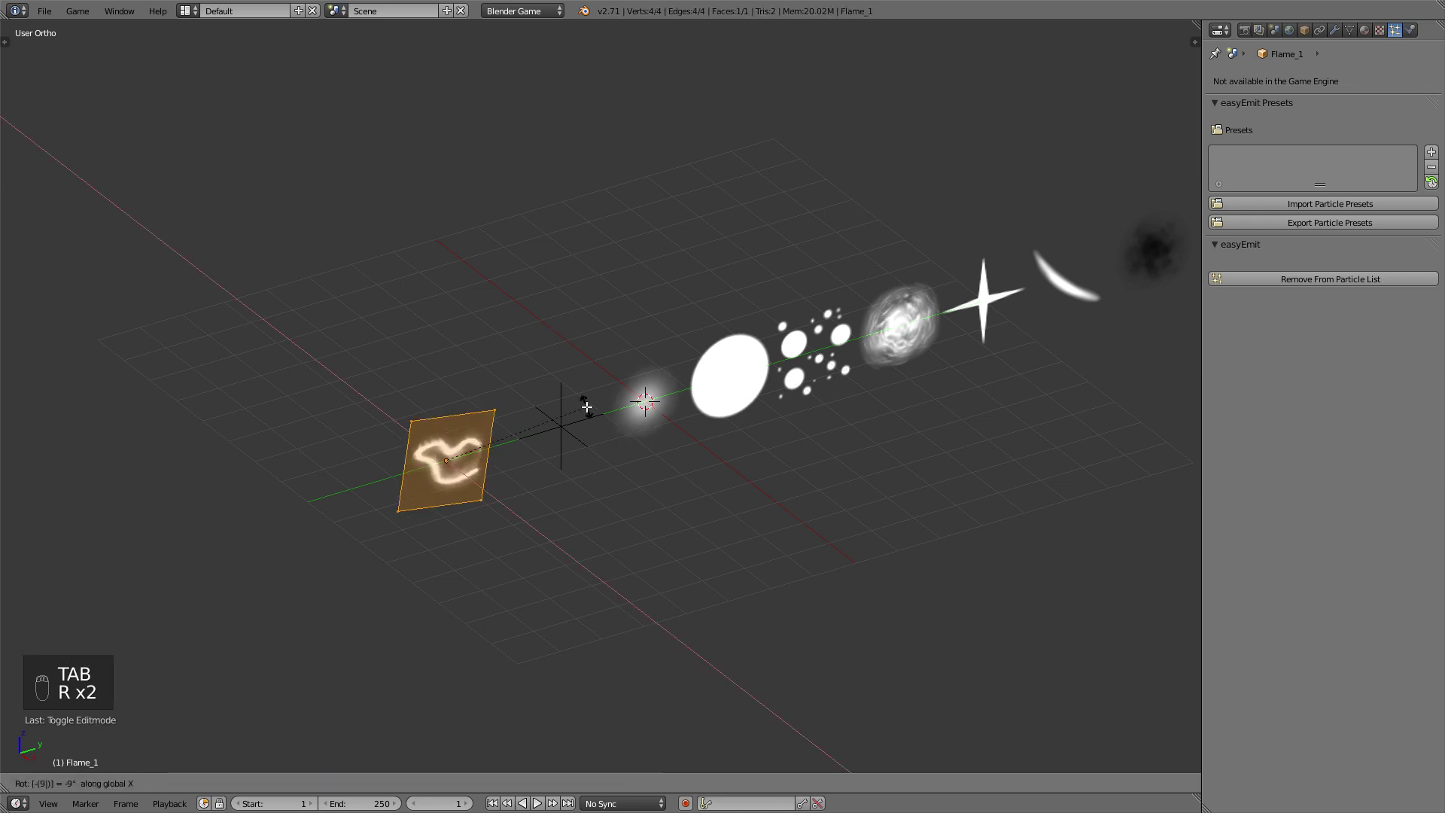
key("0")
key("Return")
key("Tab")
Duplicate Flame_1 along negative Y beside the original and make the copy single-user with Object & Data & Materials+Tex.
middle_click_drag(586, 406, 698, 382, "shift")
scroll(699, 382, "up", 1)
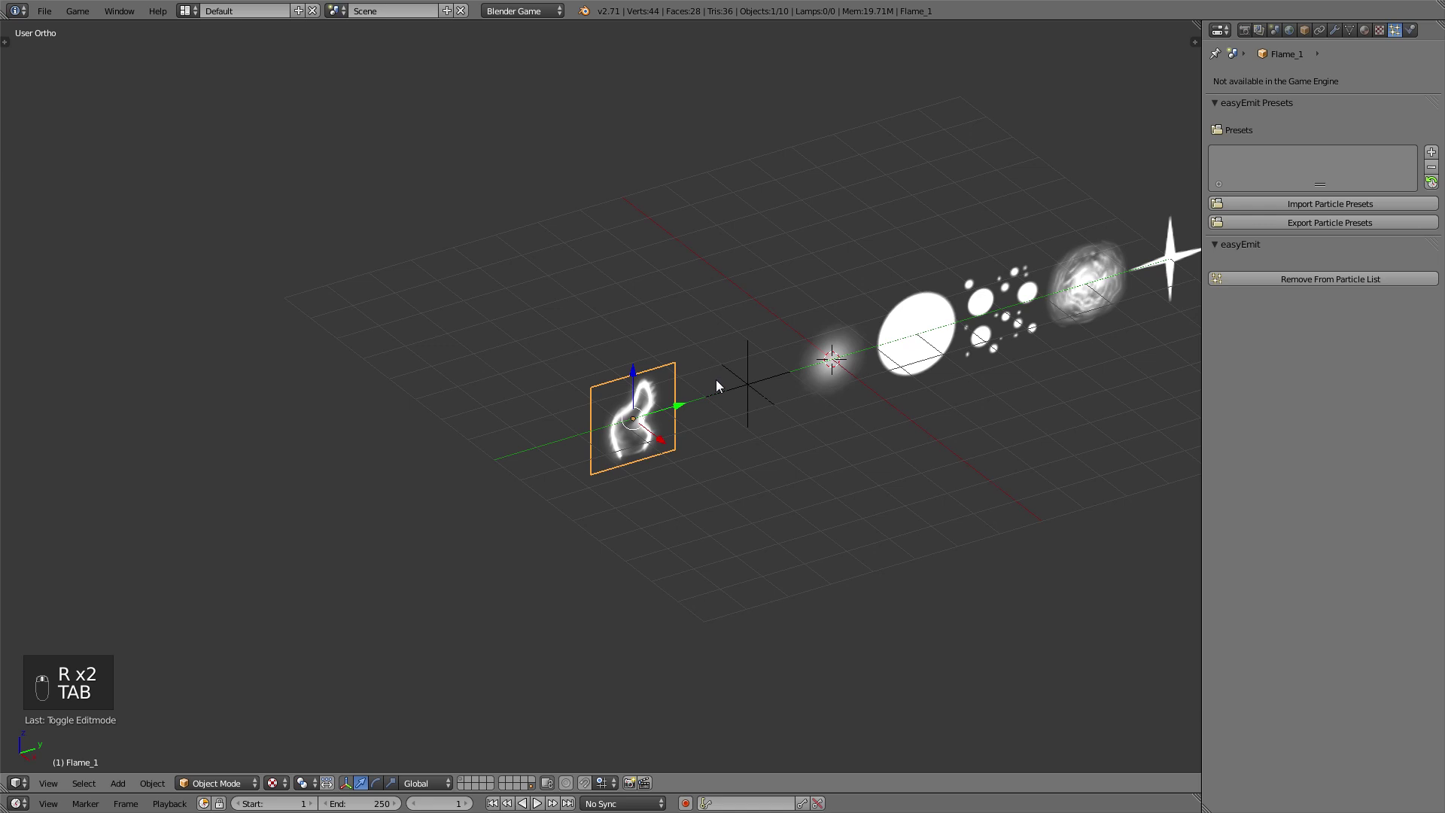
key("shift+d")
key("g")
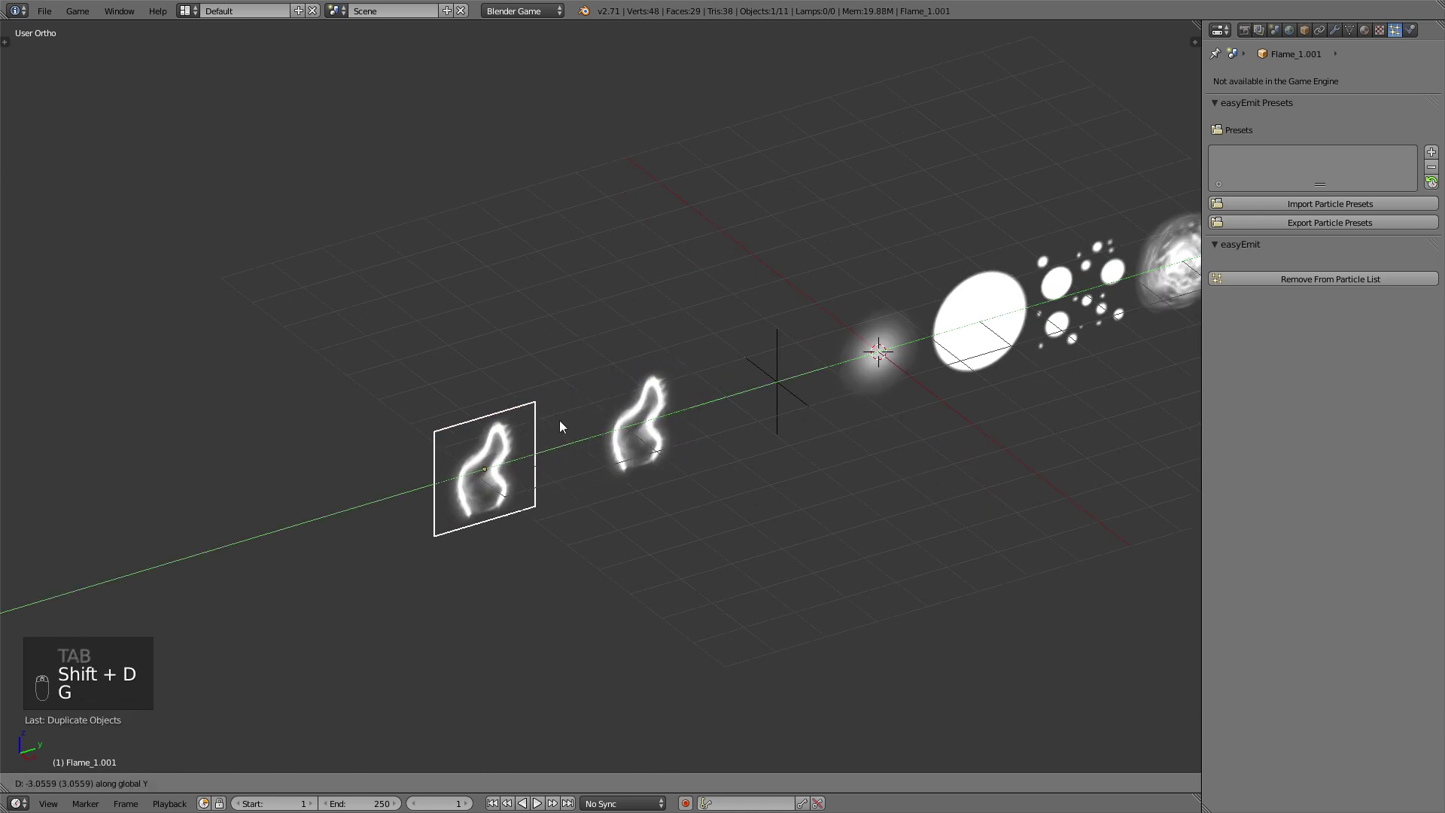
left_click(586, 417)
key("u")
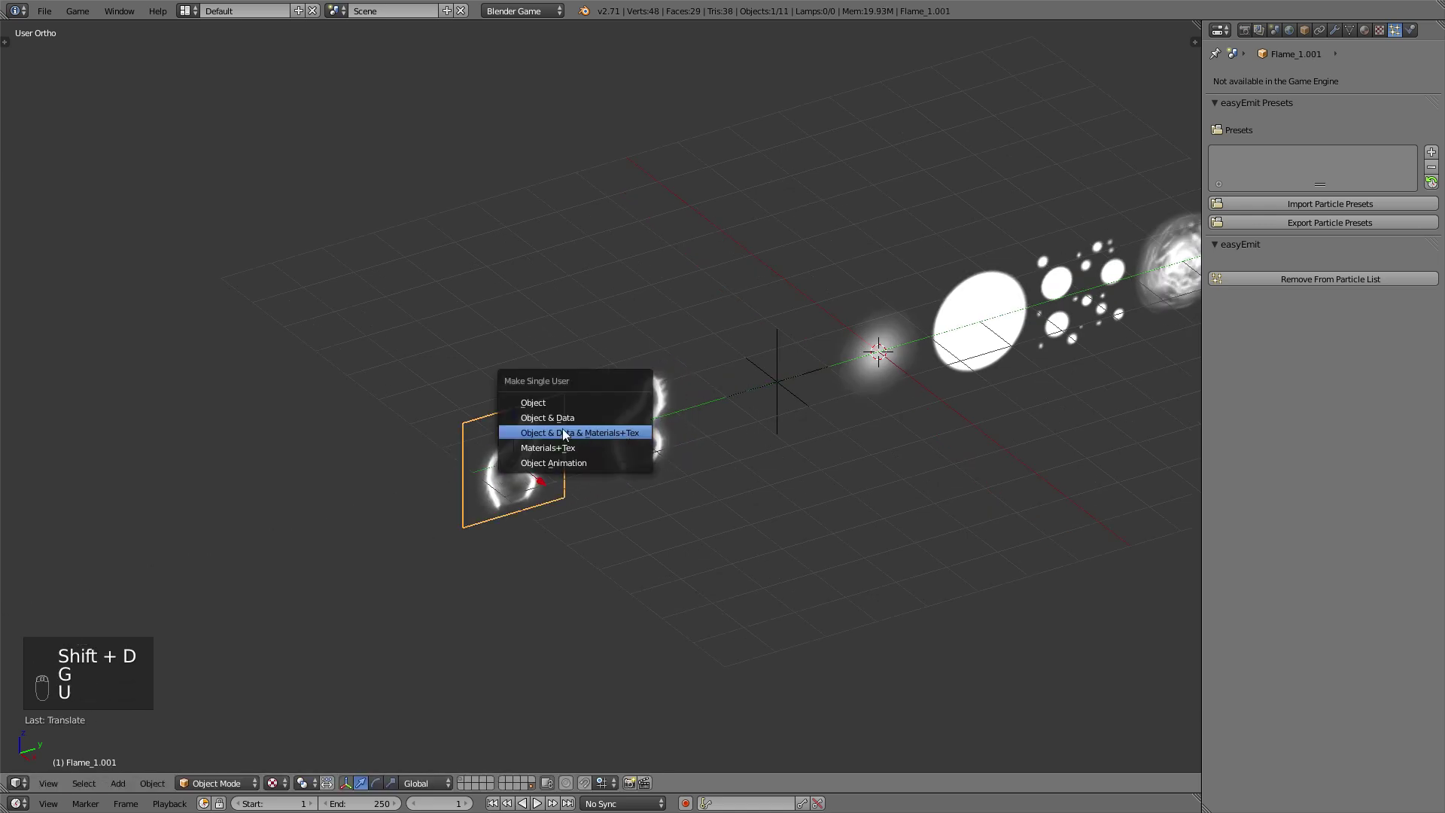
left_click(603, 433)
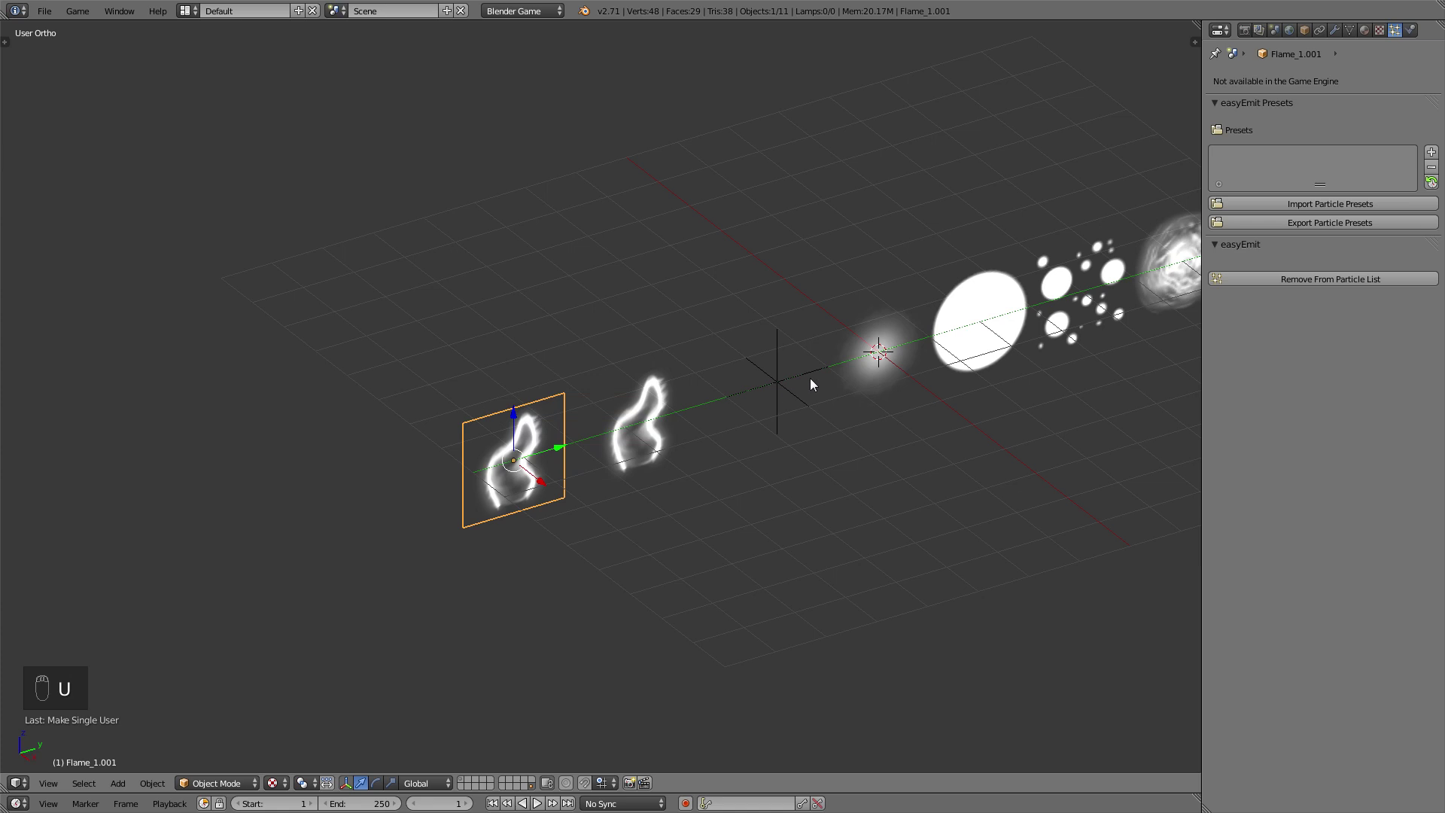
Remove the duplicated flame plane from the particle list and rename it Flame_2.
left_click(1298, 278)
key("n")
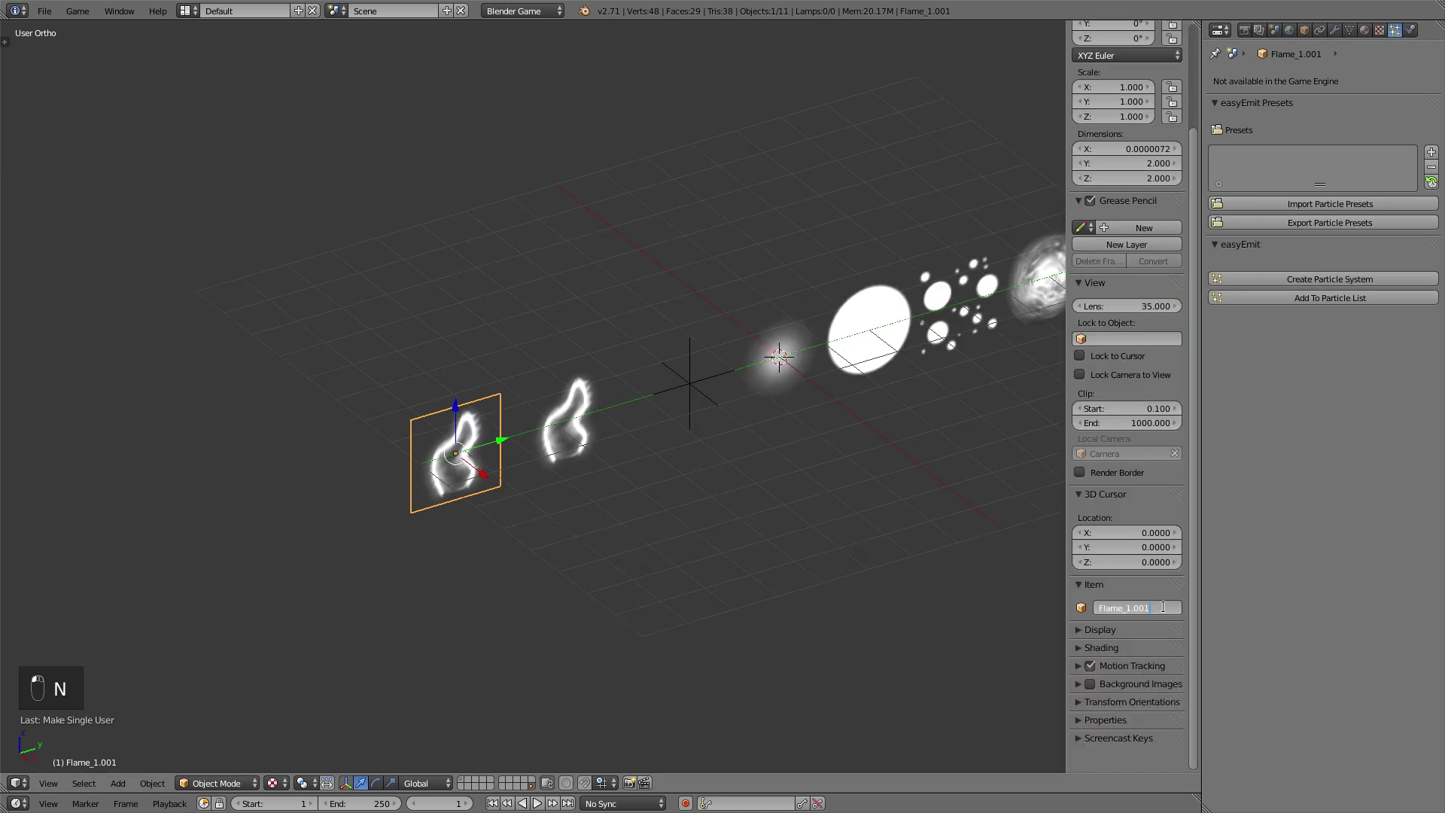
key("BackSpace")
key("BackSpace")
key("BackSpace")
type("2")
key("Return")
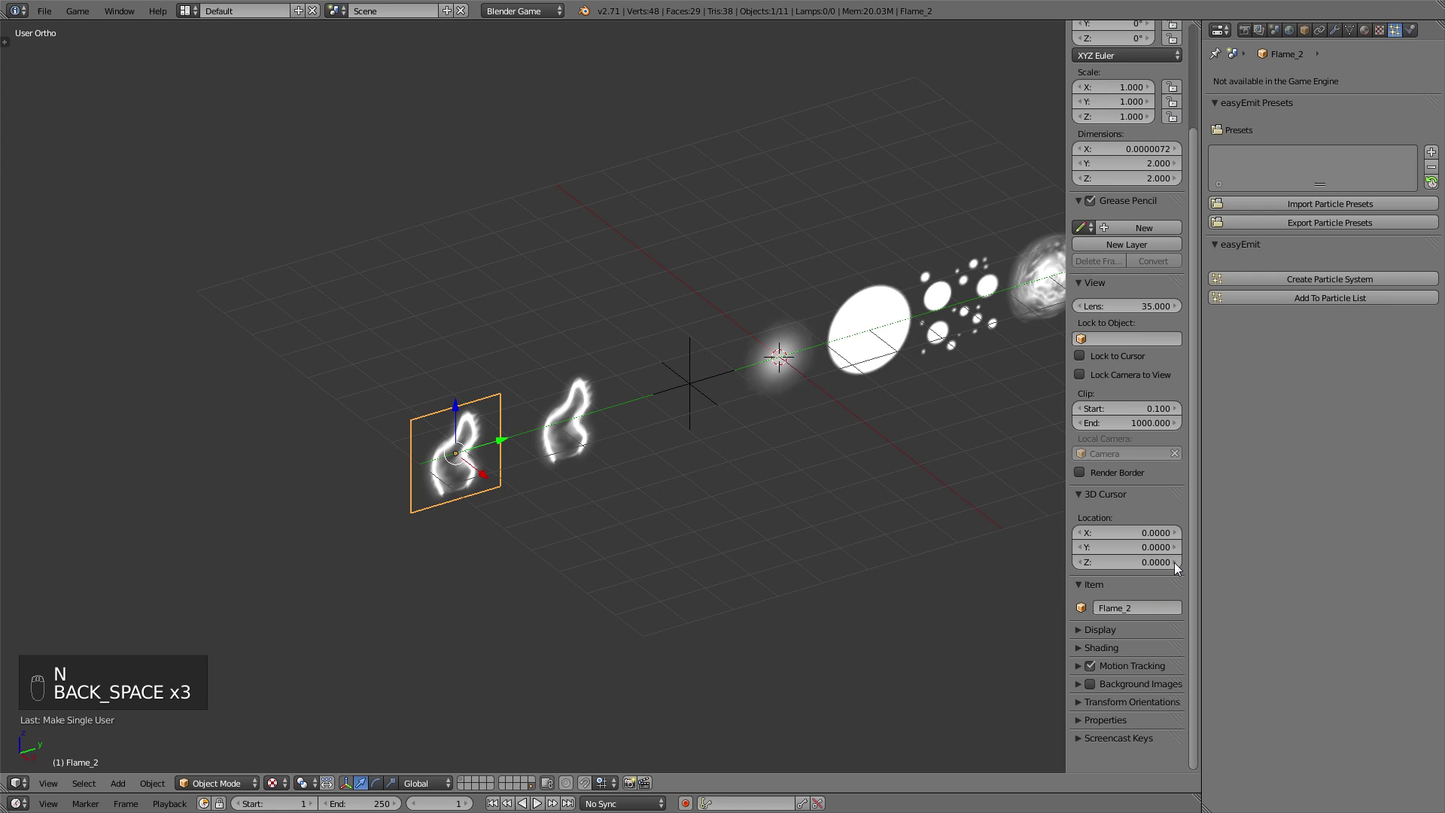
Load flame_2.png as the Flame_2 plane's texture image and add the plane to the particle list.
left_click(1380, 30)
left_click(1221, 85)
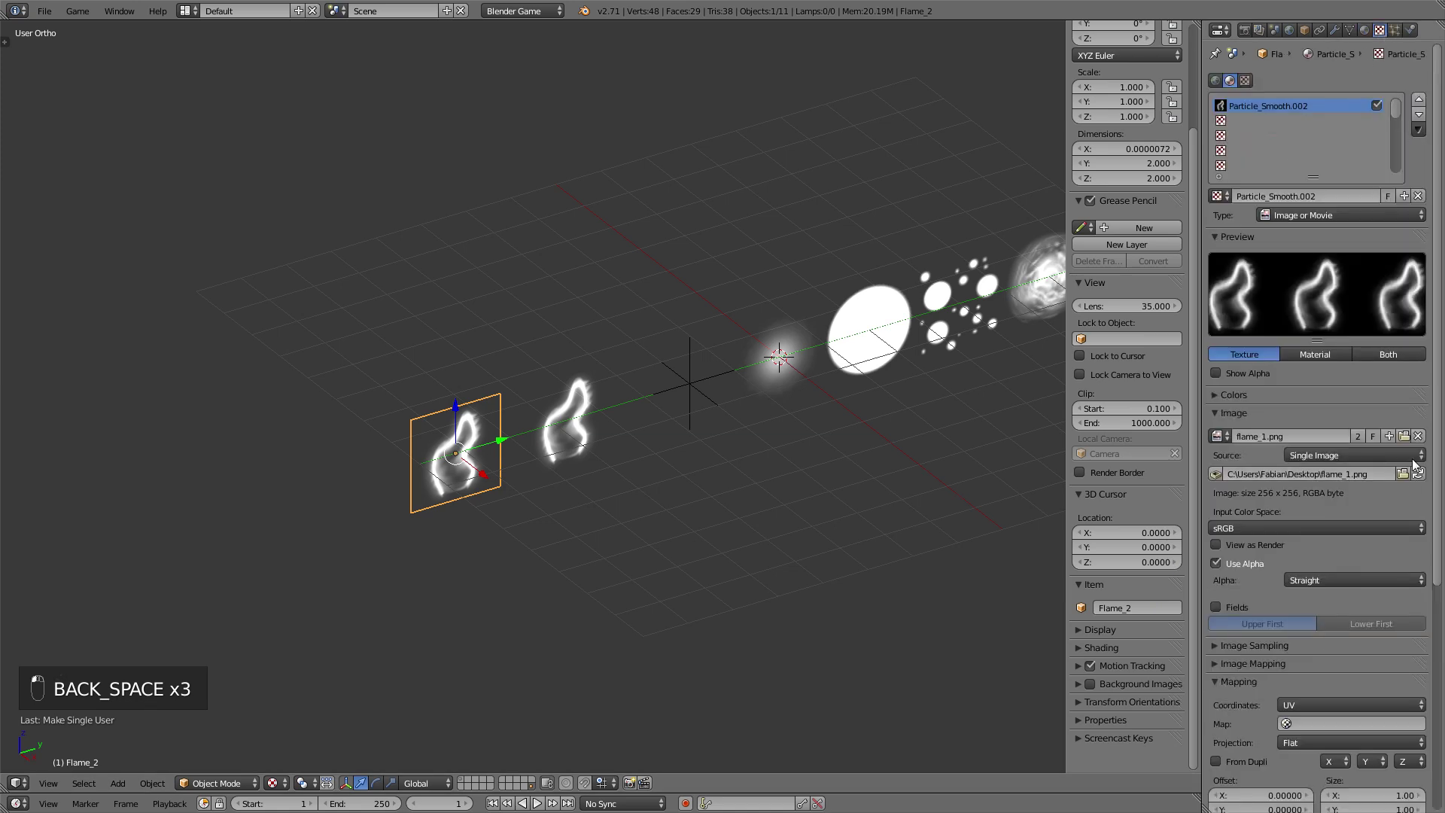
left_click(1414, 462)
double_click(198, 131)
left_click(1394, 29)
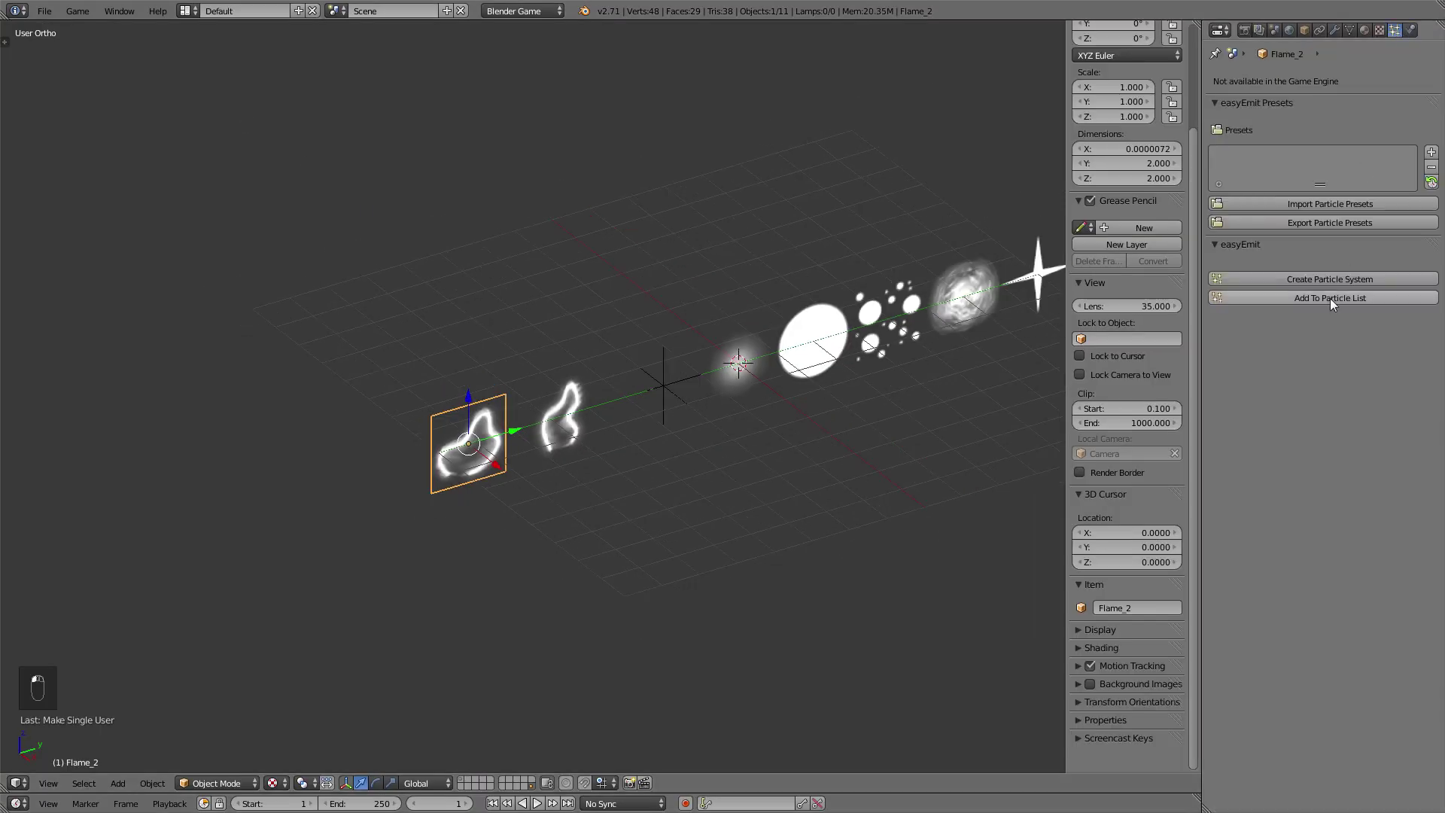
left_click(1331, 298)
Duplicate Flame_2 further along negative Y as a single-user copy named Flame_3.
key("shift+d")
left_click(691, 431)
key("u")
left_click(691, 437)
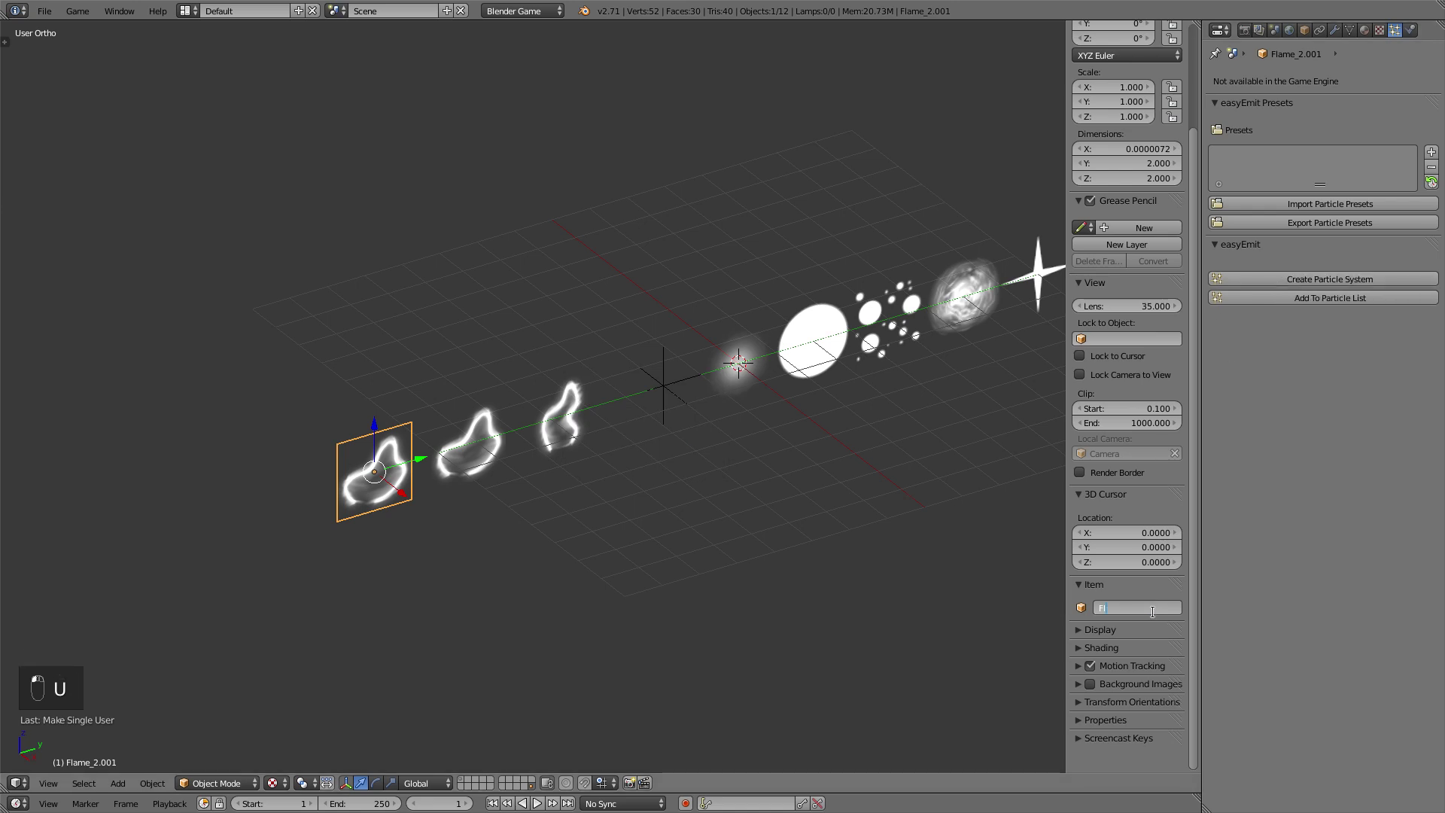
Load flame_3.png as the Flame_3 plane's texture image and add the plane to the particle list.
left_click(1380, 29)
left_click(1403, 436)
double_click(233, 129)
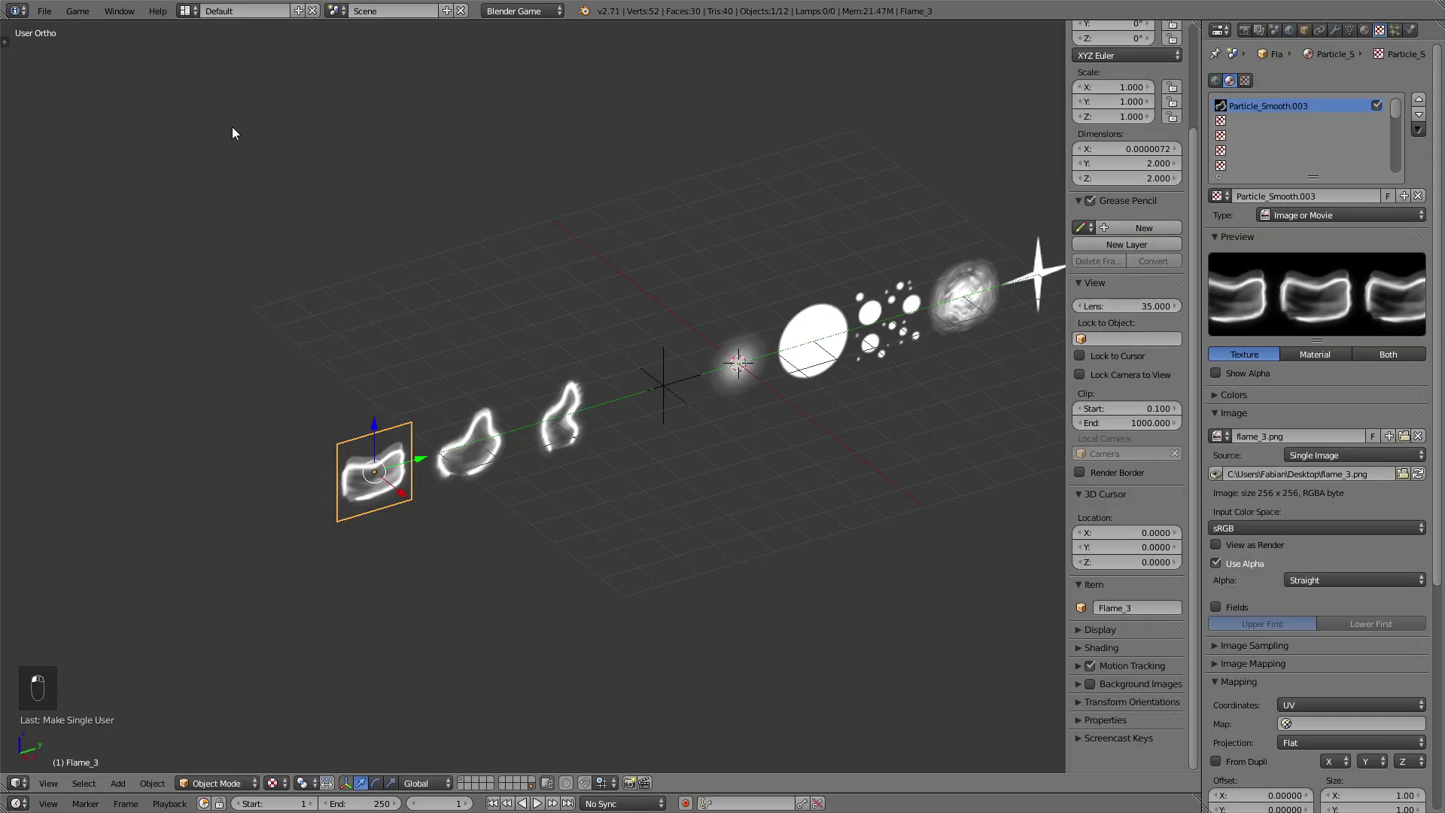
left_click(1395, 29)
left_click(1337, 297)
On layer 1, replace Particle_Fire with Flame_1 in the cube emitter's particles.
key("1")
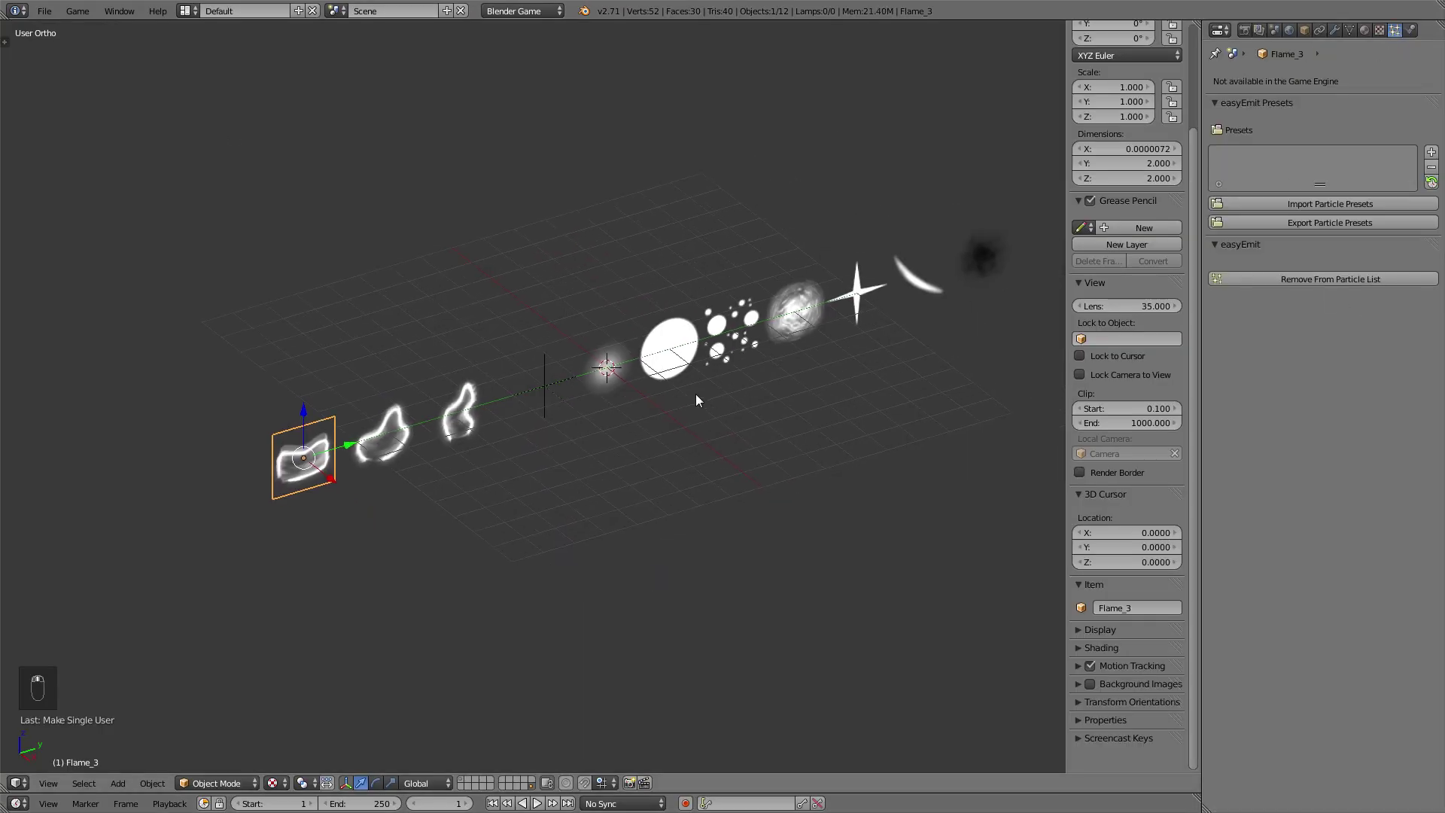
right_click(615, 369)
scroll(622, 392, "up", 1)
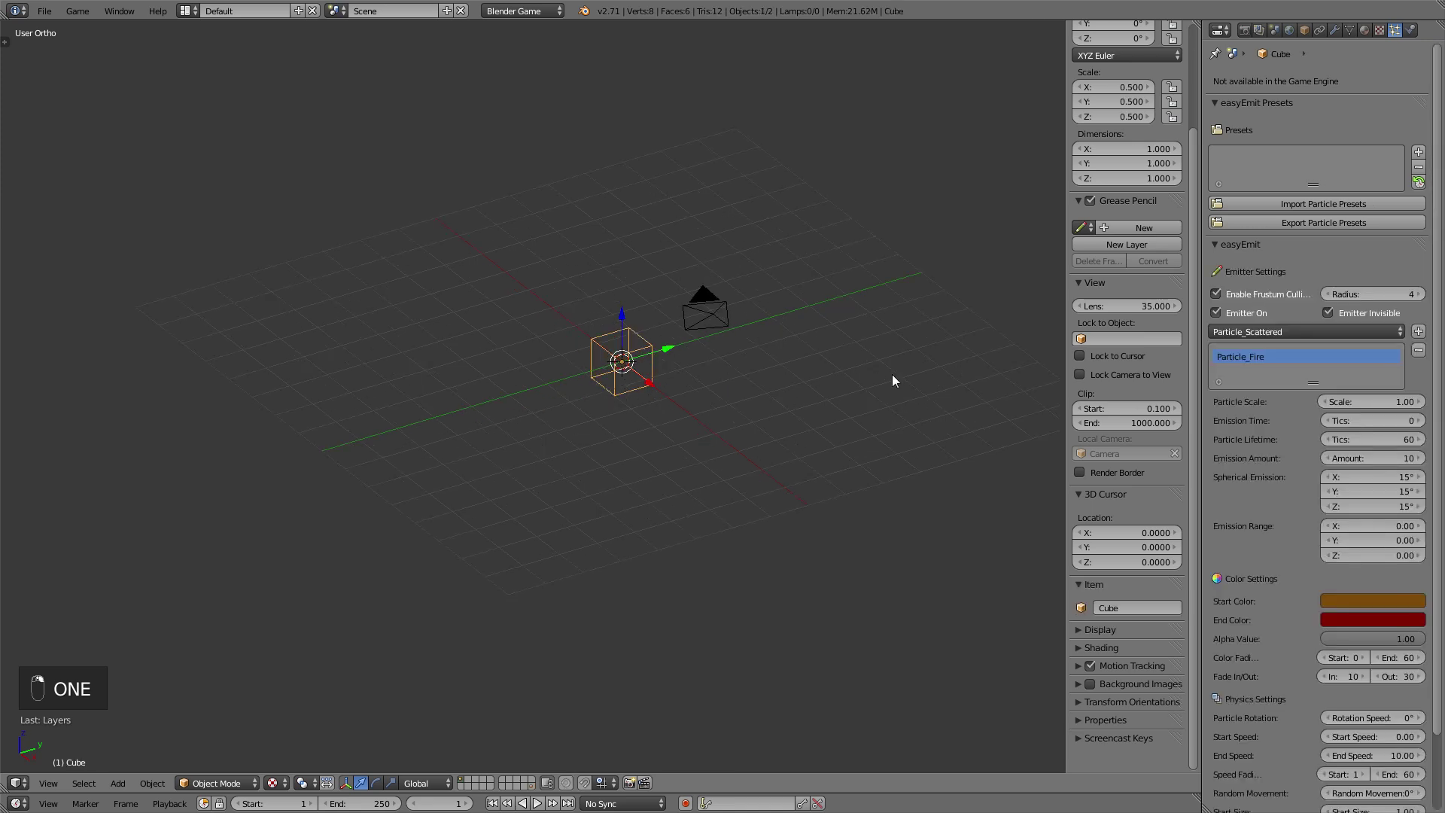
left_click(1418, 350)
left_click(1346, 337)
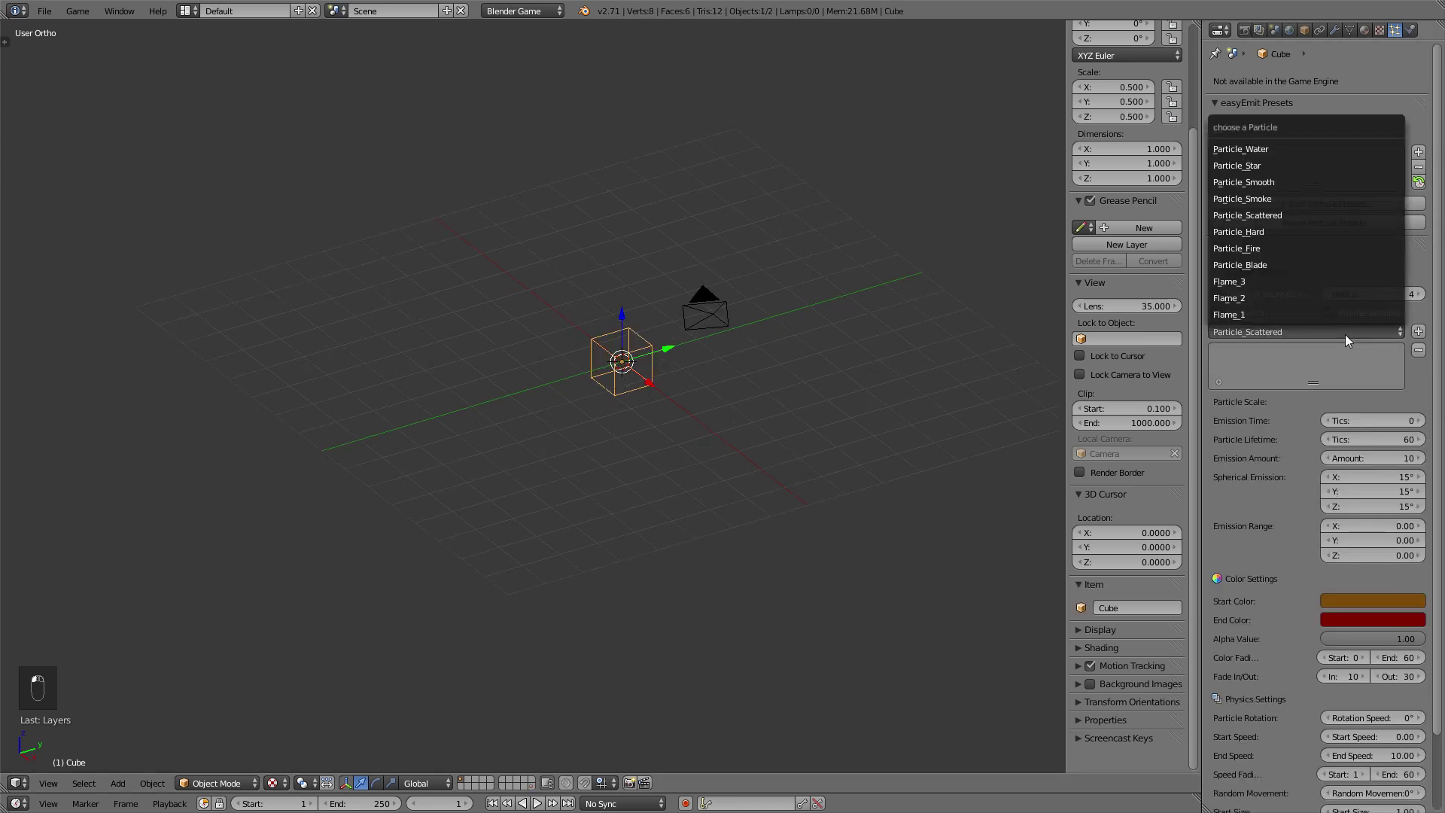
left_click(1284, 313)
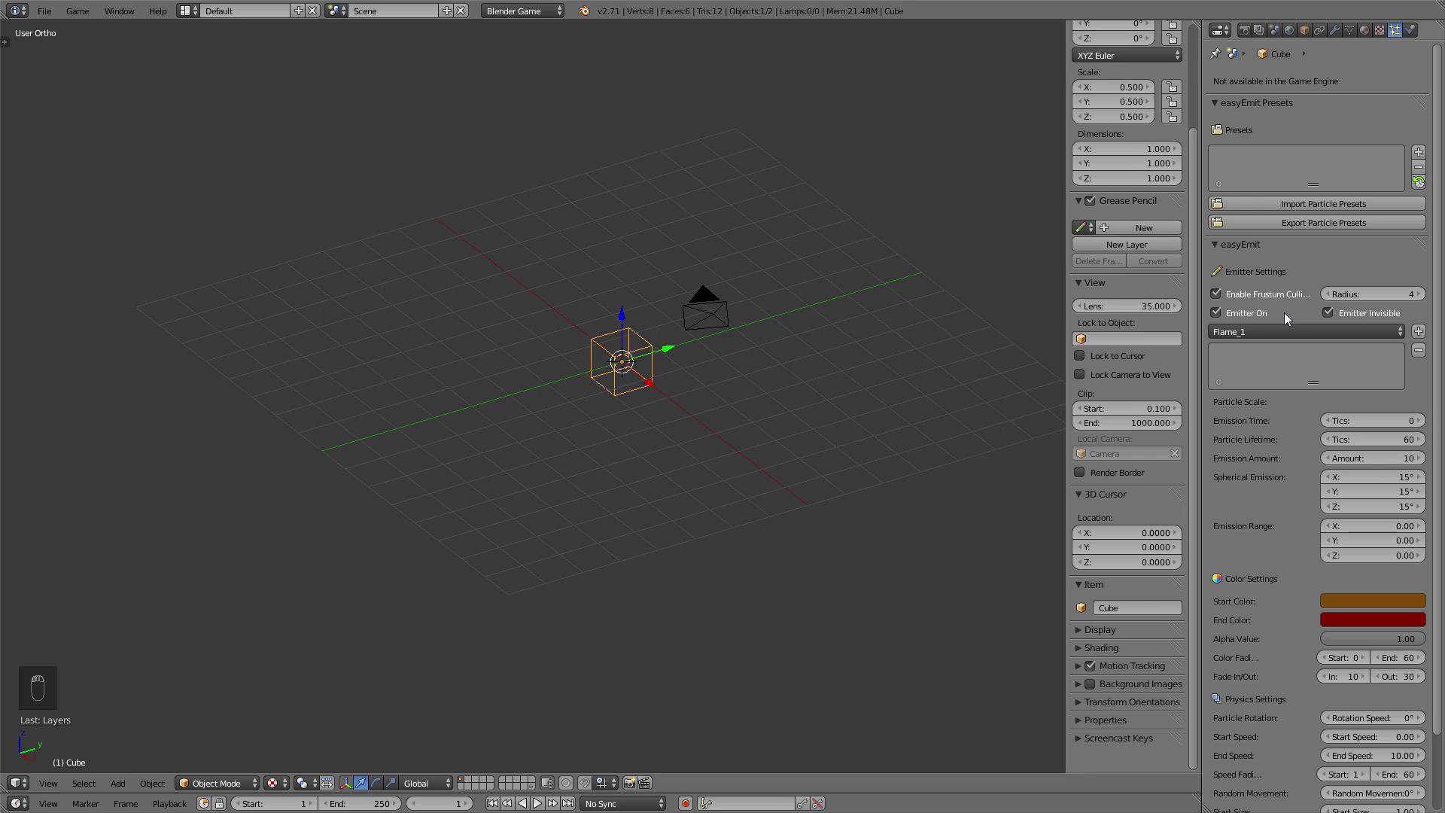
left_click(1418, 331)
Run the game engine from the camera view to preview the Flame_1 particle effect, and stop it.
scroll(971, 309, "up", 2)
middle_click_drag(833, 318, 744, 340, "shift")
key("KP_0")
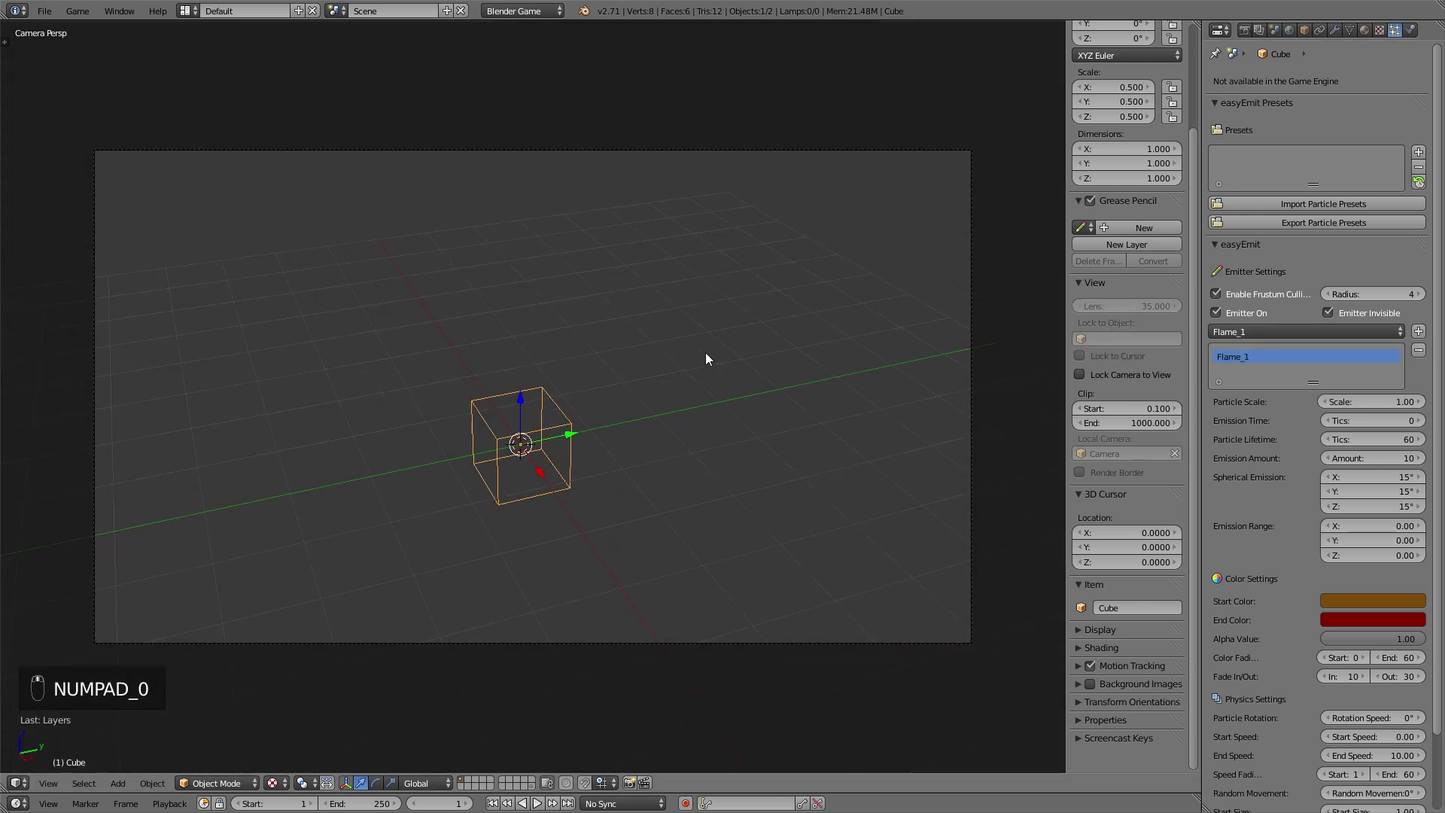
key("p")
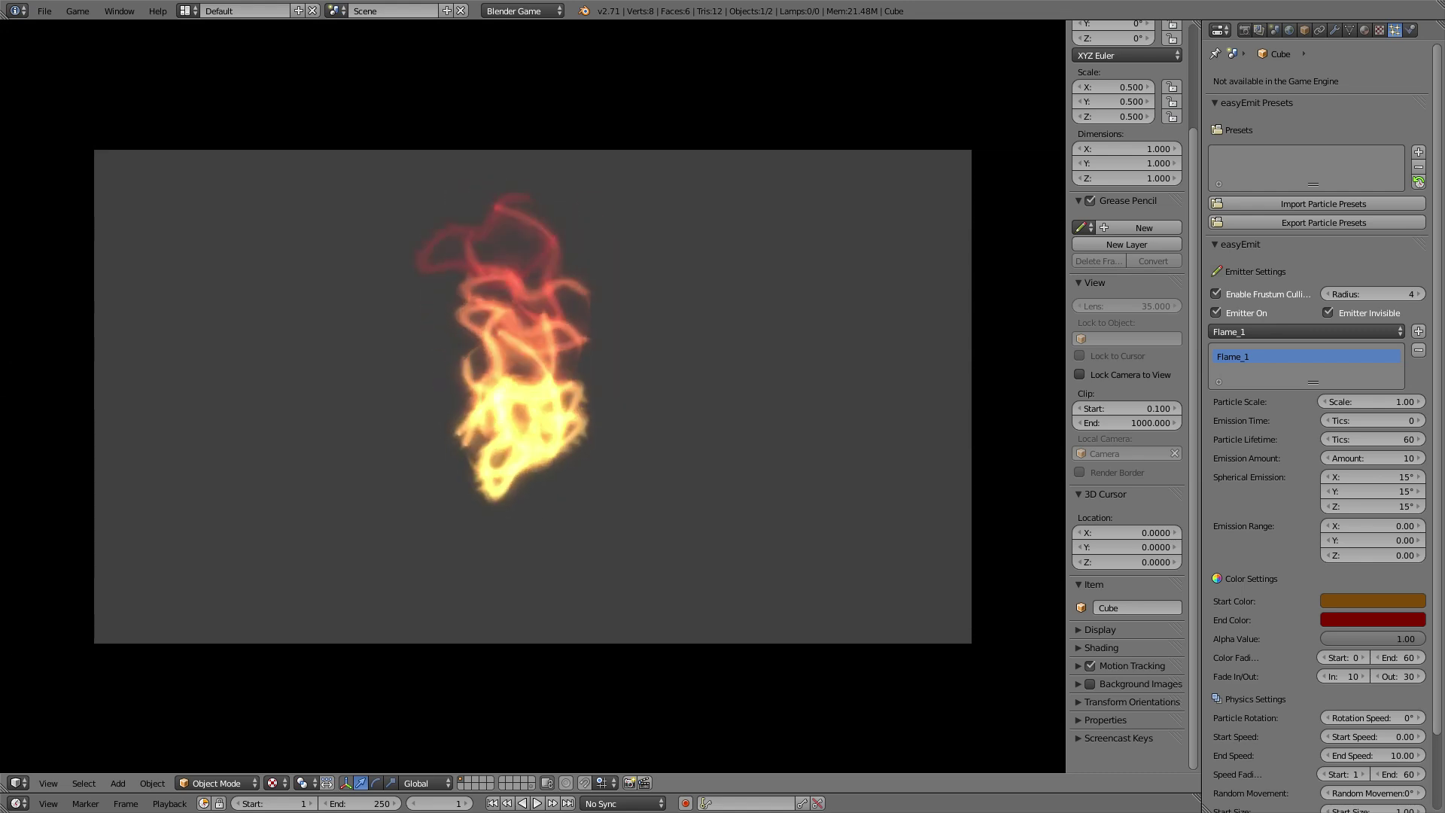
key("Escape")
Add Flame_2 to the cube emitter's particles and preview the combined effect in the game engine.
left_click(1263, 331)
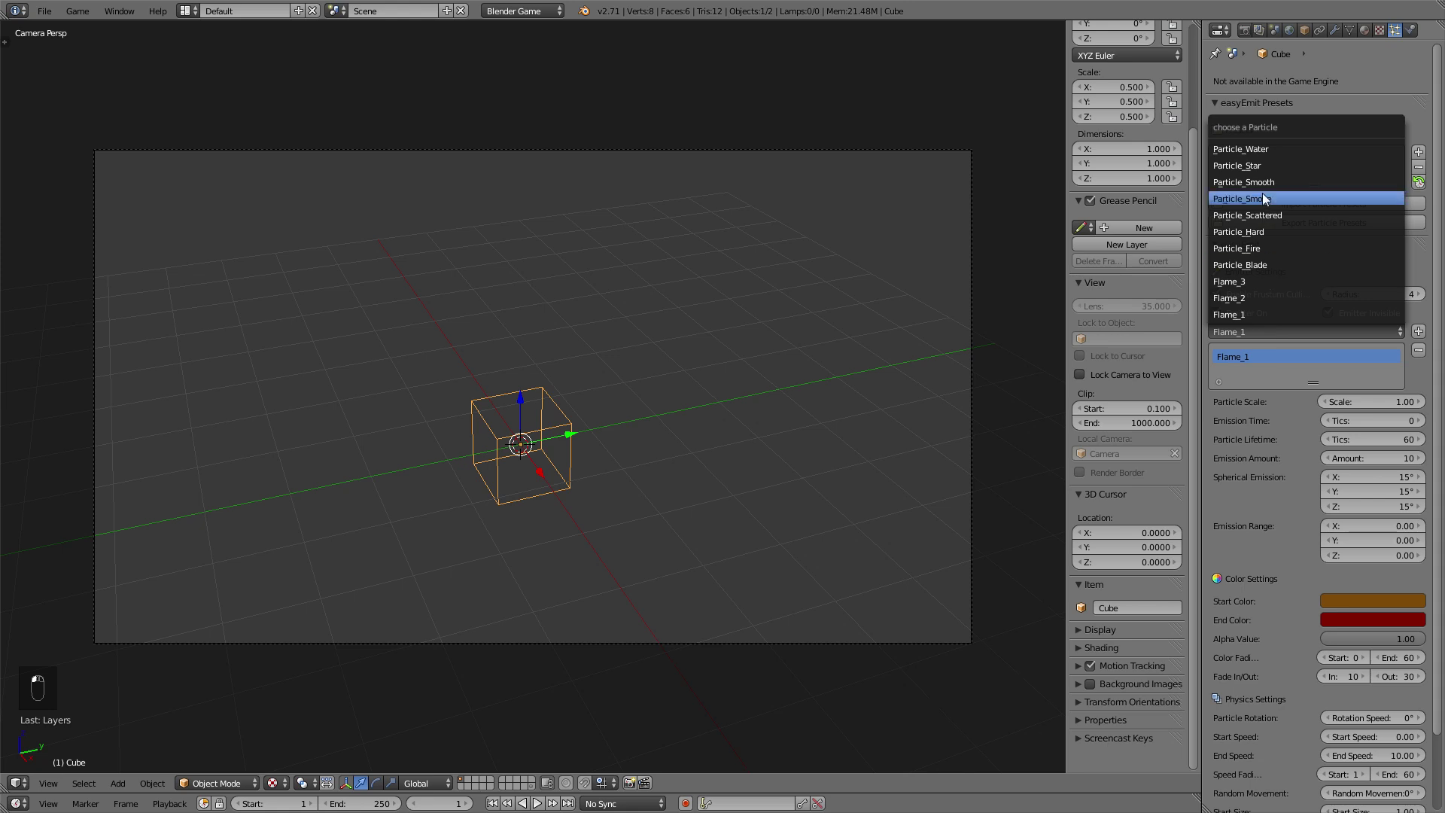
left_click(1256, 296)
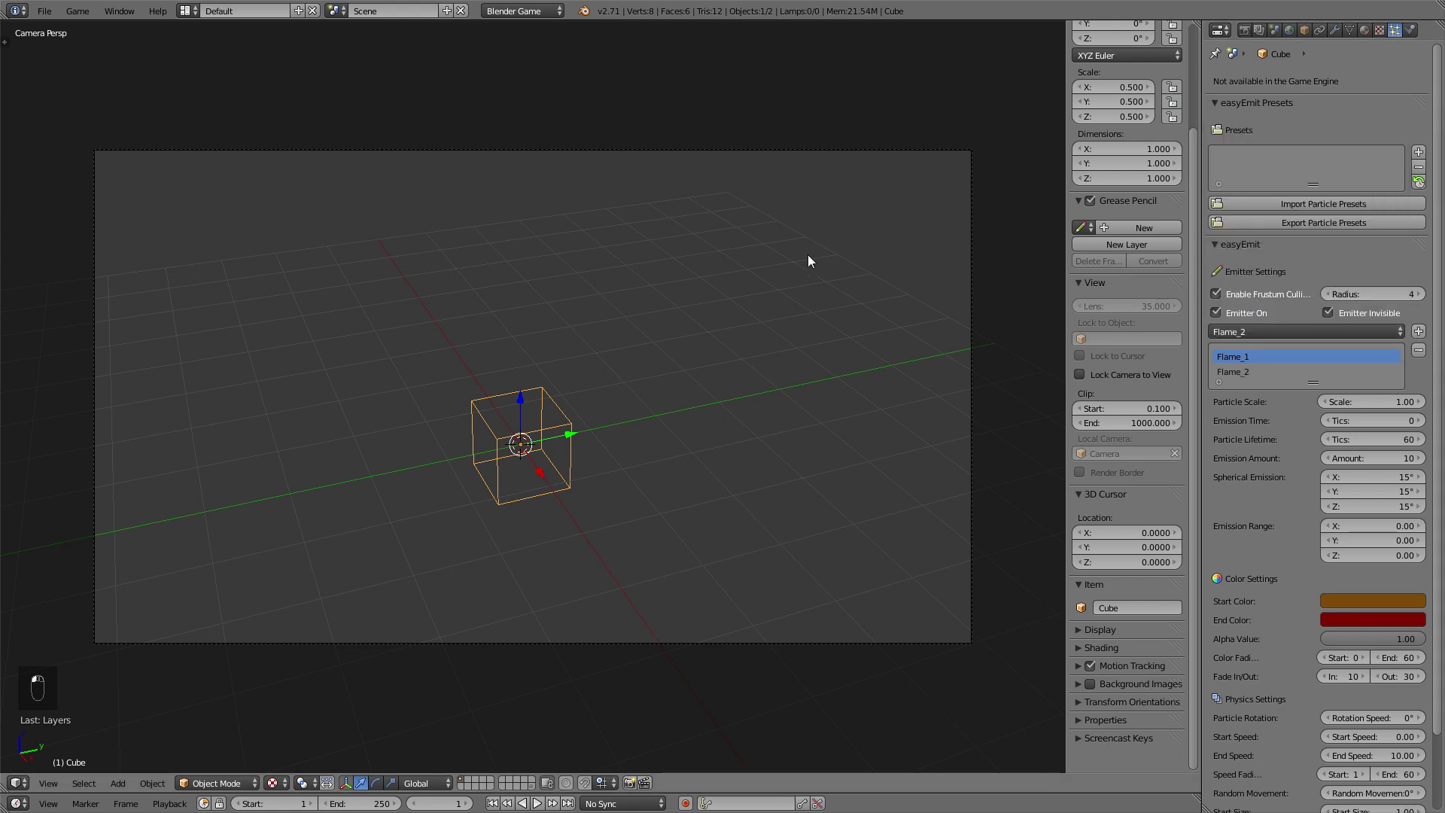
key("p")
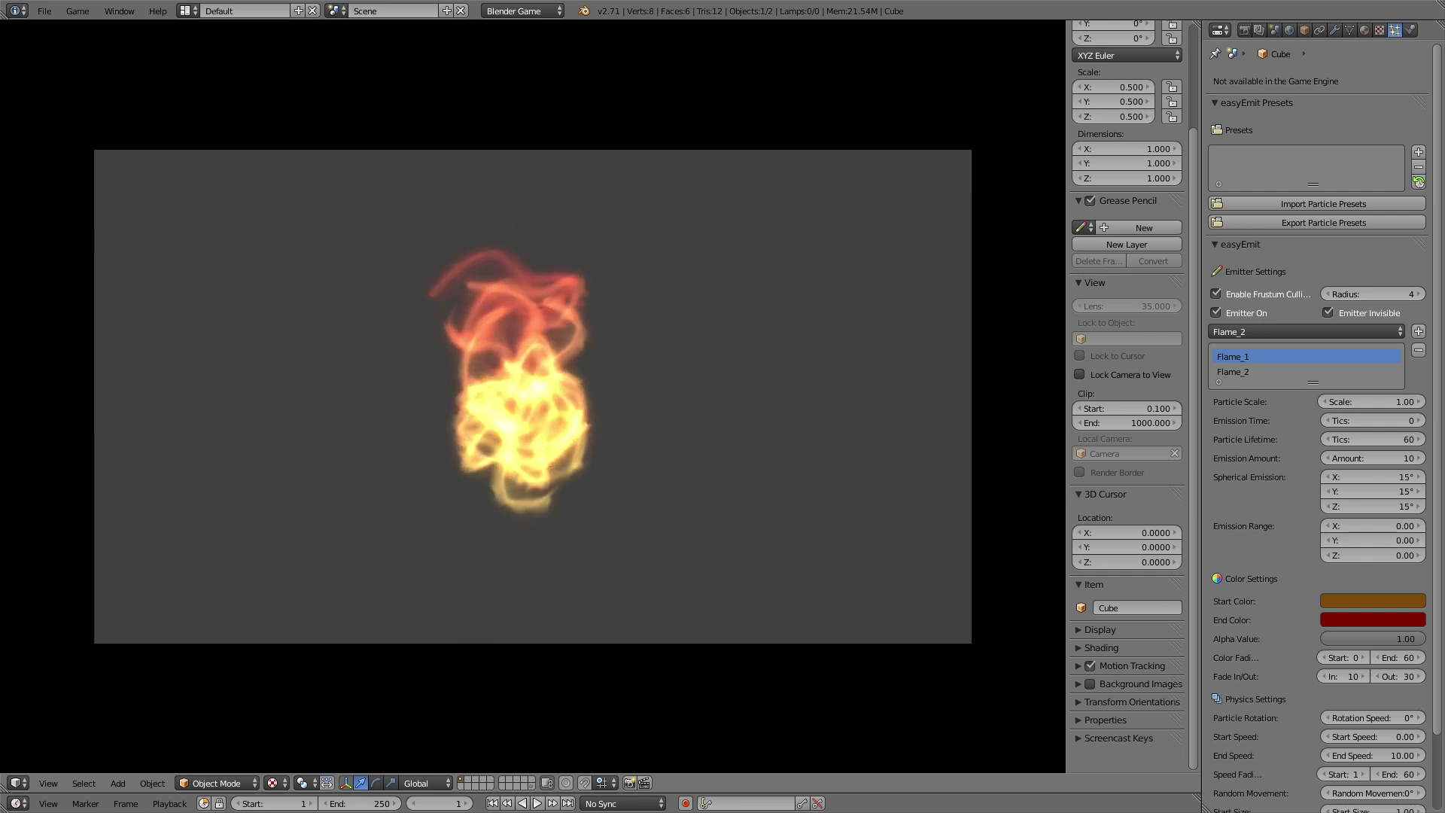
key("Escape")
Add Flame_3 to the cube emitter's particle list.
left_click(1248, 332)
left_click(1250, 281)
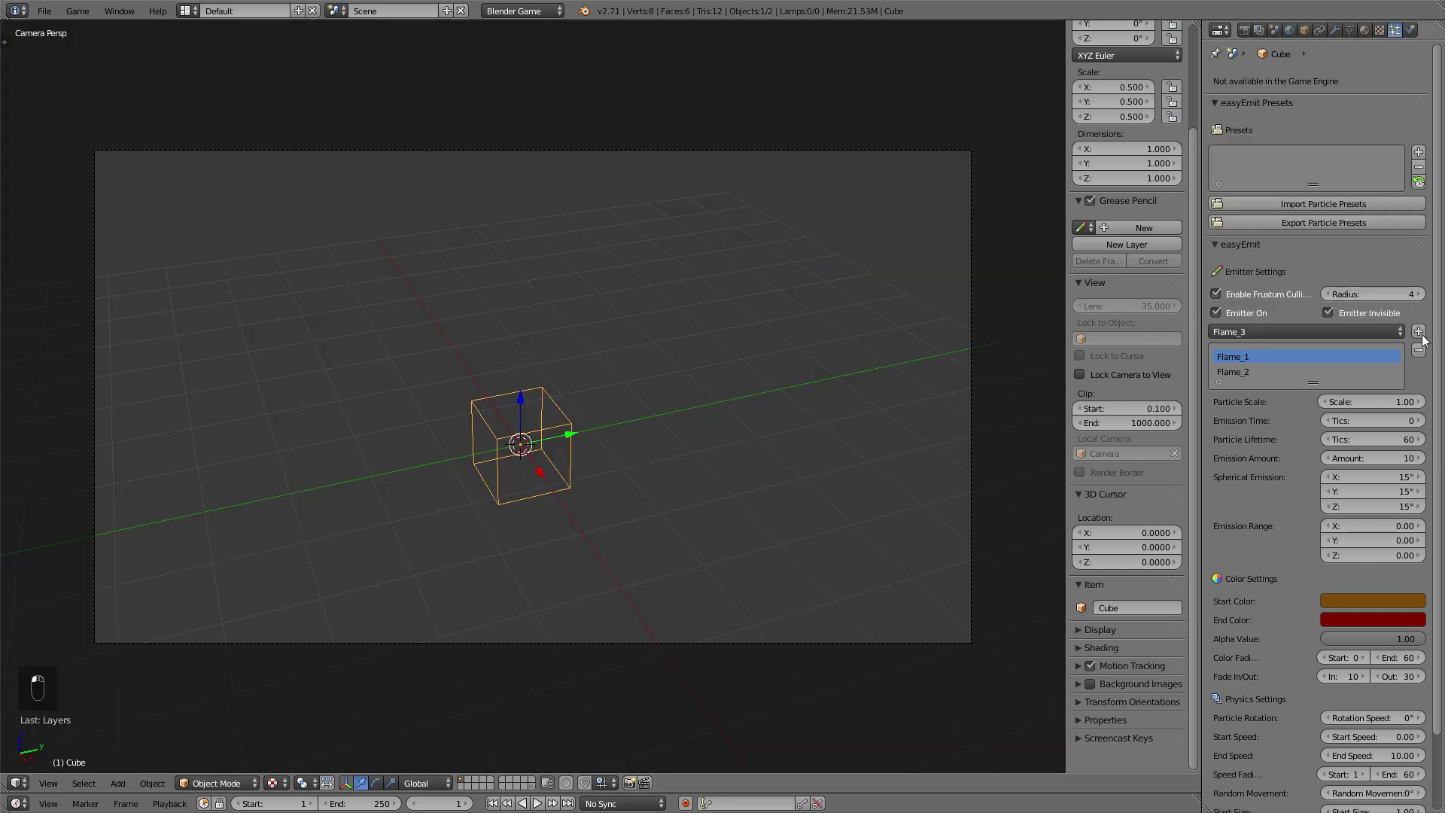
left_click(1419, 331)
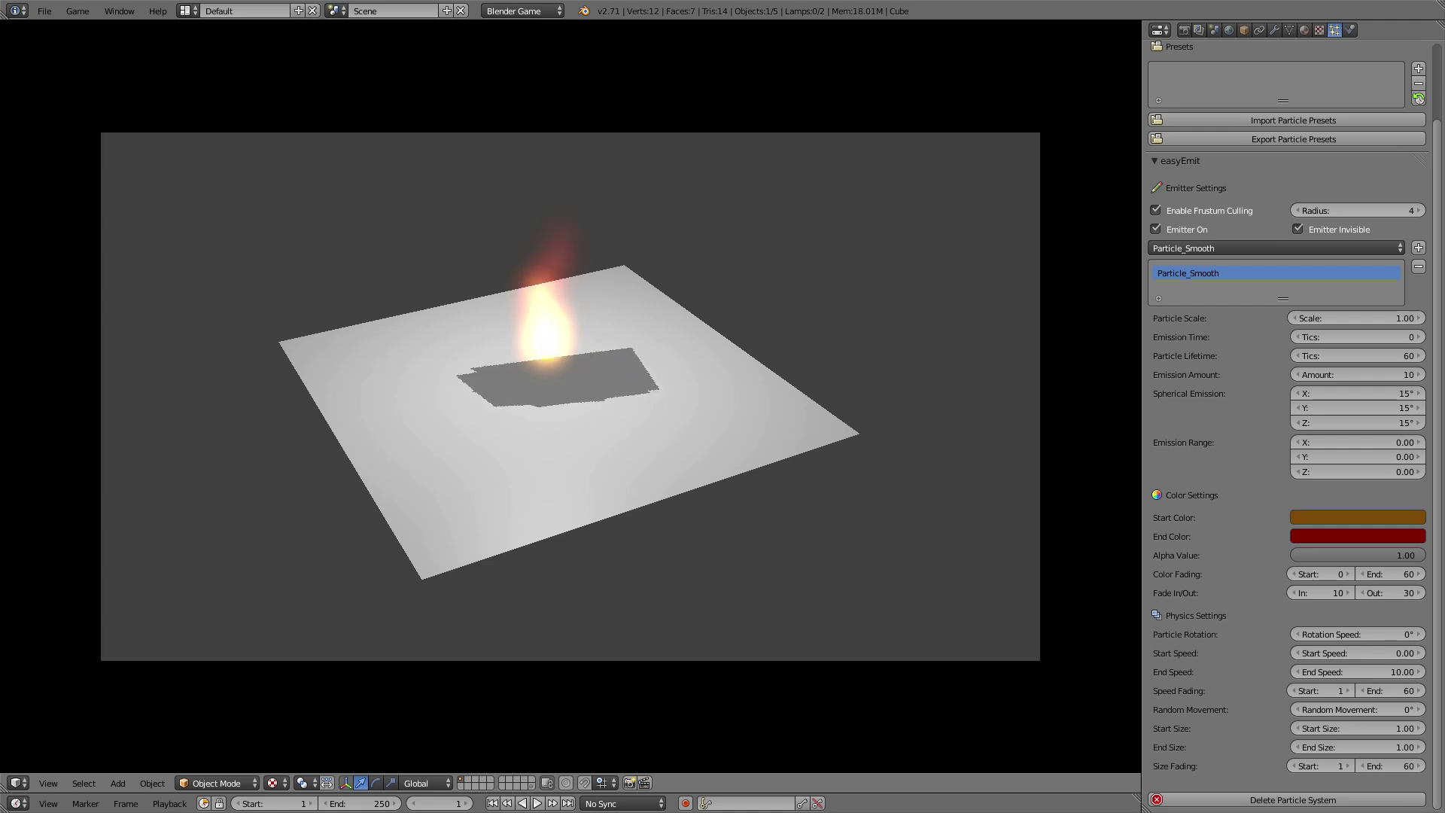
On the particle layer, disable Receive, Cast, Cast Buffer Shadows, Cast Approximate and Auto Ray Bias in the shadow settings of Particle_Smooth's material.
key("Escape")
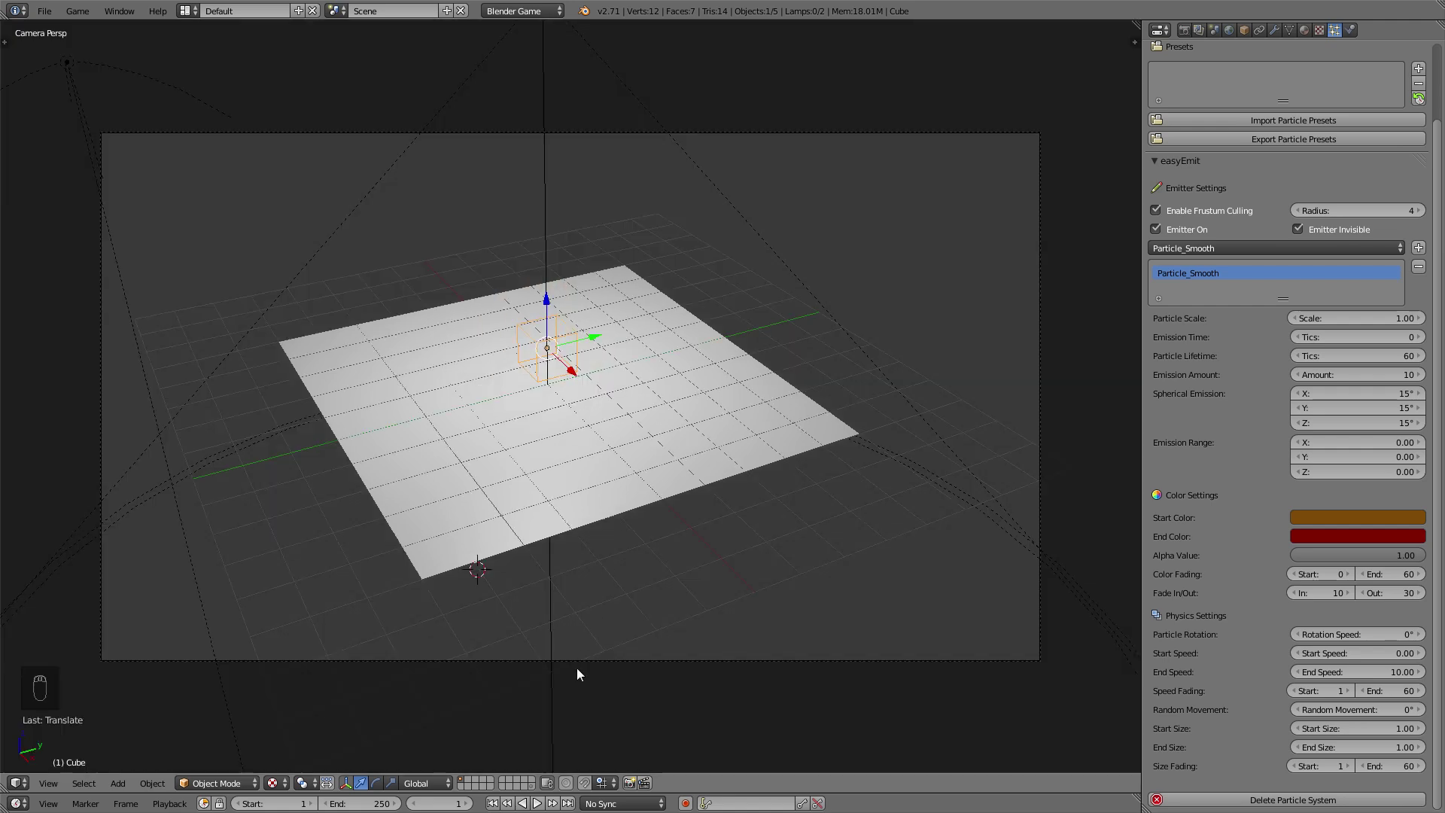
left_click(531, 782)
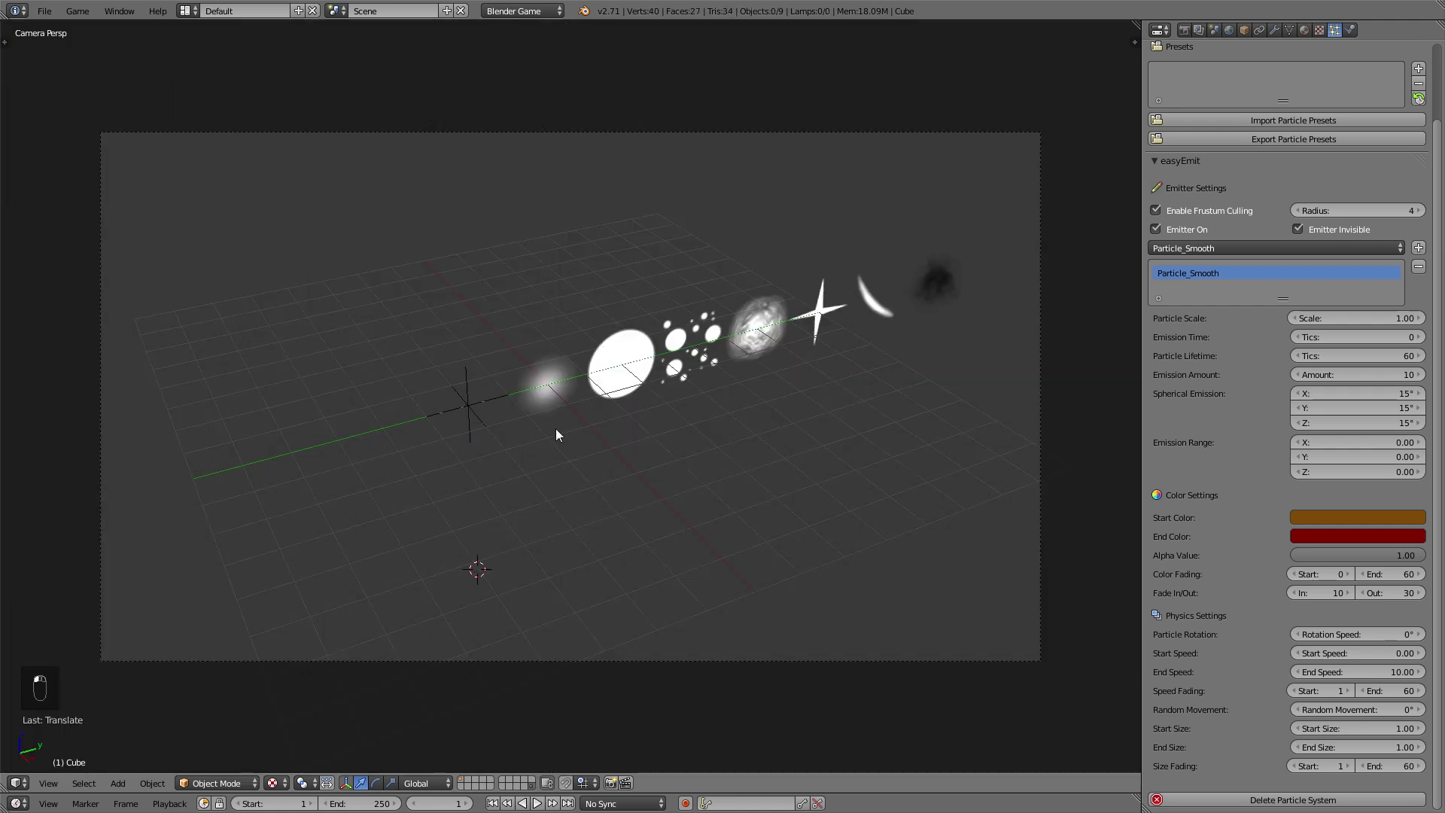
right_click(534, 393)
left_click(1304, 30)
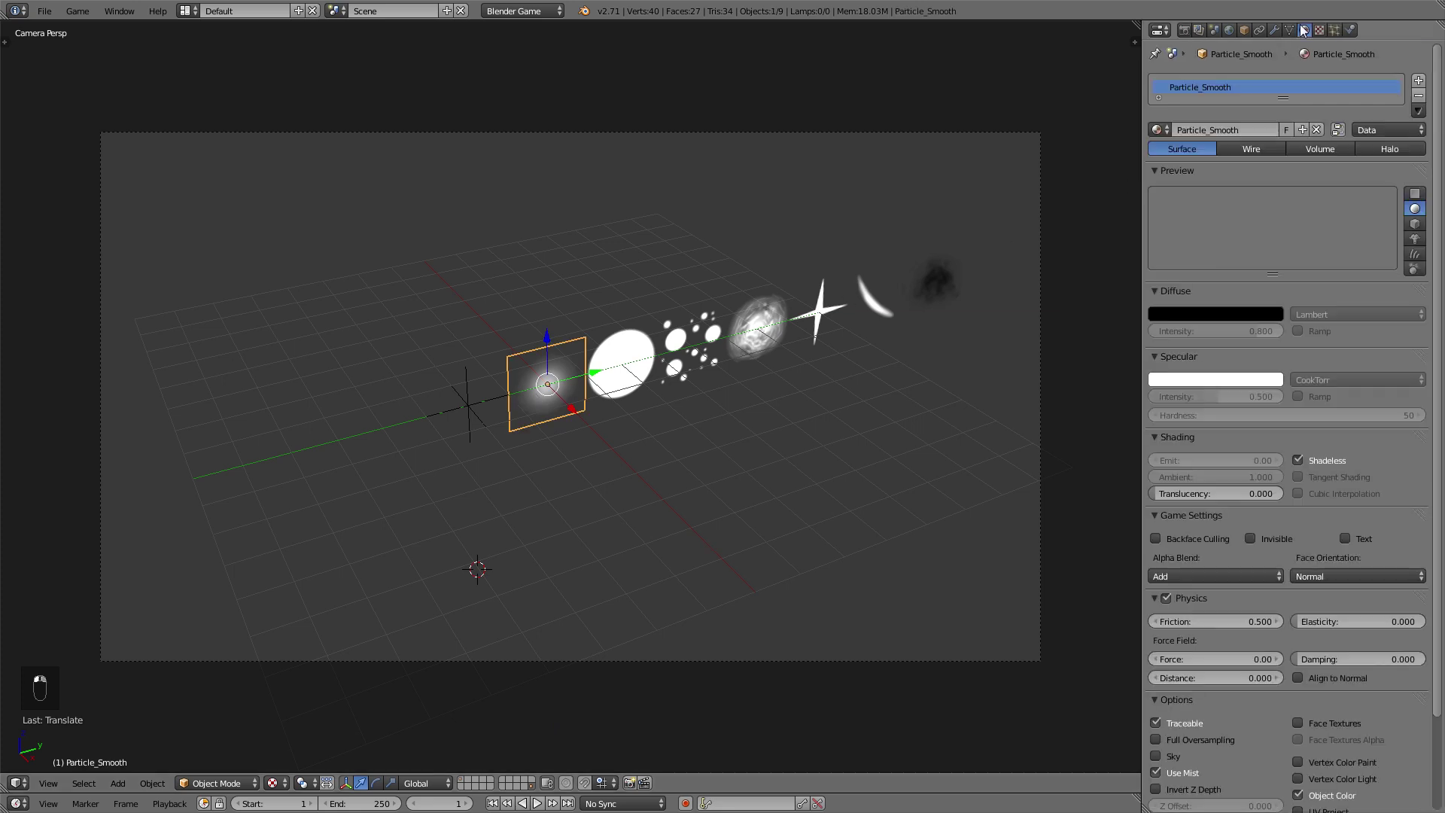
scroll(1439, 180, "down", 1)
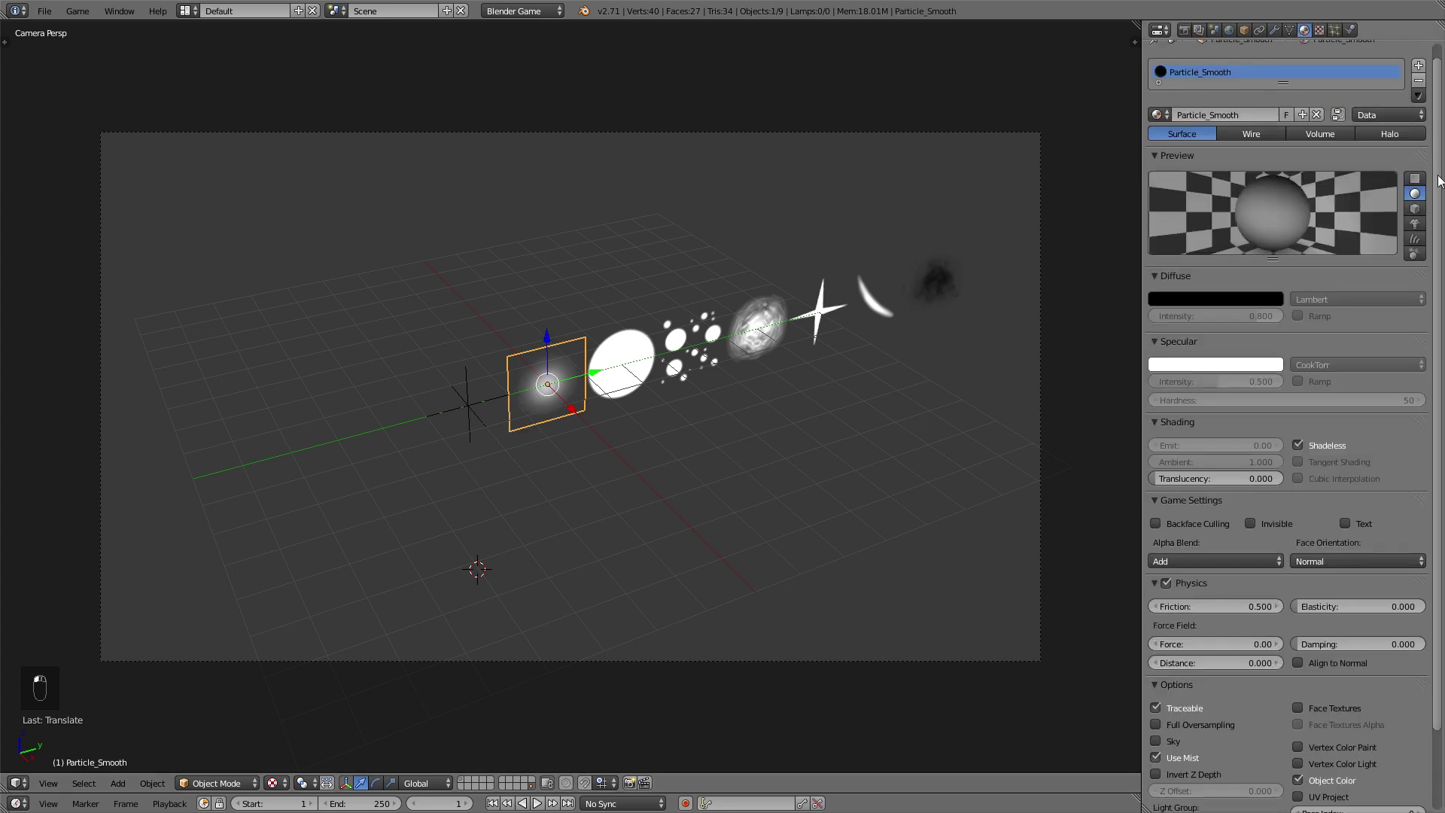
scroll(1438, 181, "down", 3)
left_click(1177, 594)
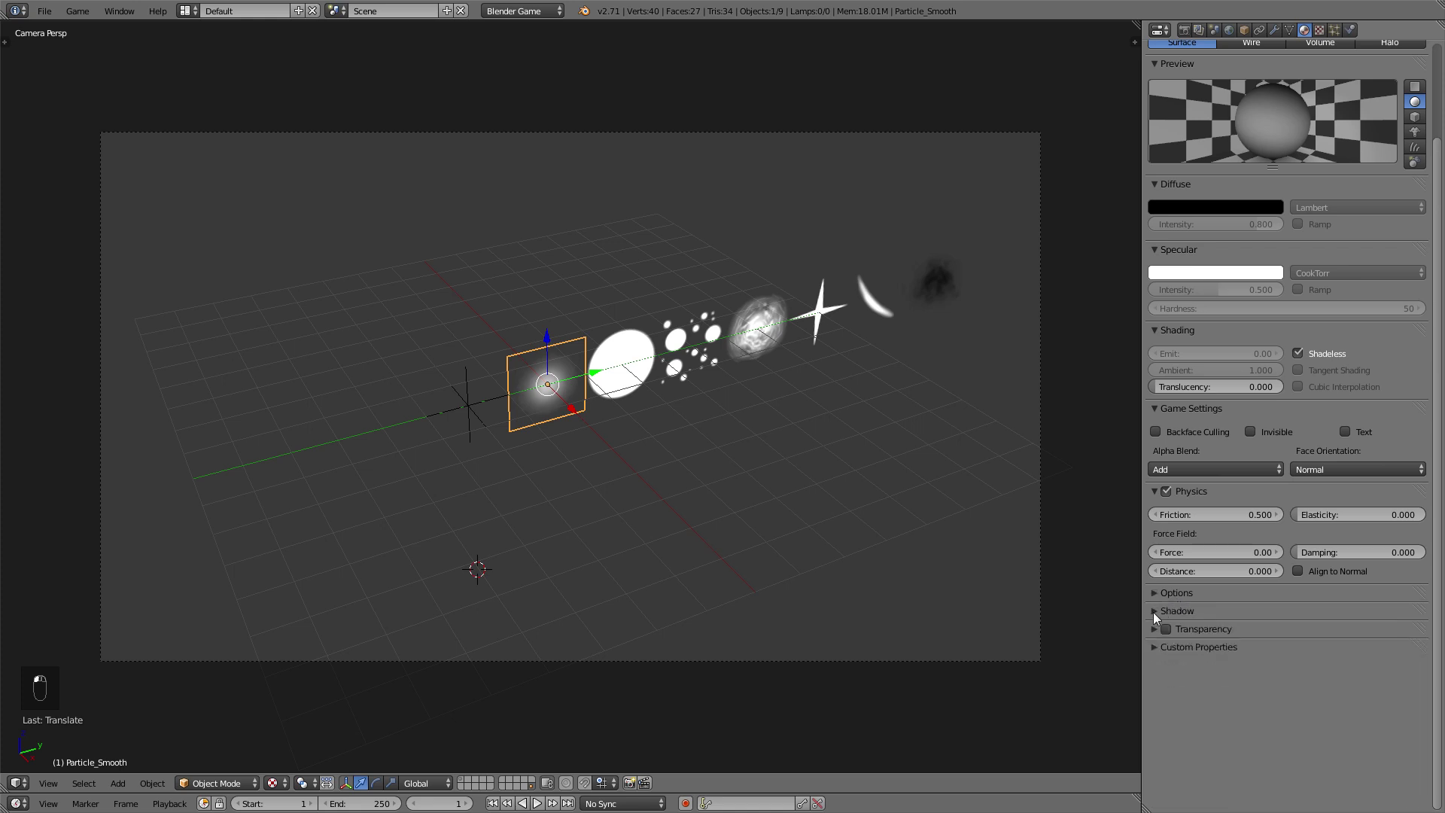
left_click(1157, 611)
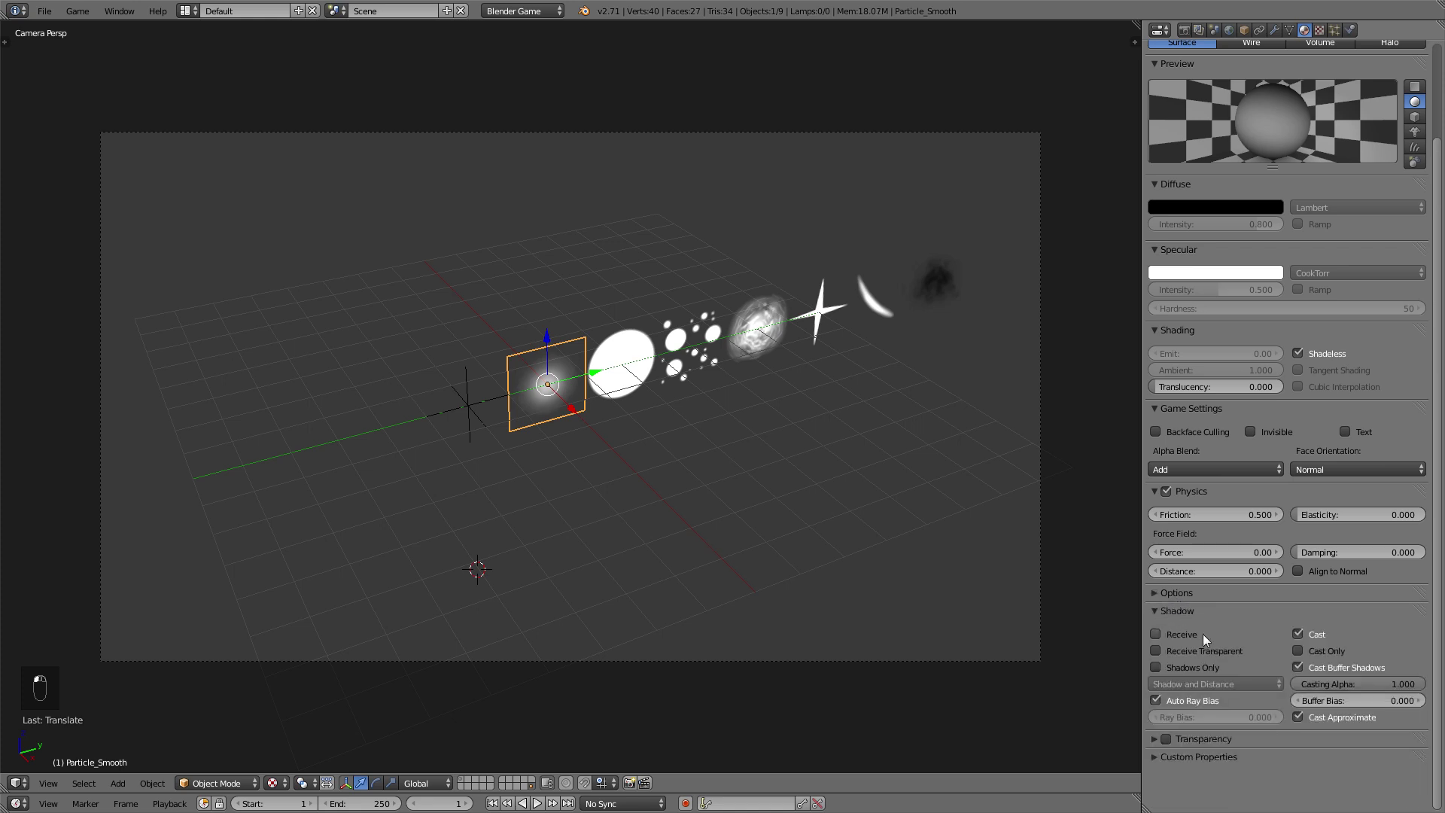
left_click(1203, 634)
left_click(1313, 633)
left_click(1317, 668)
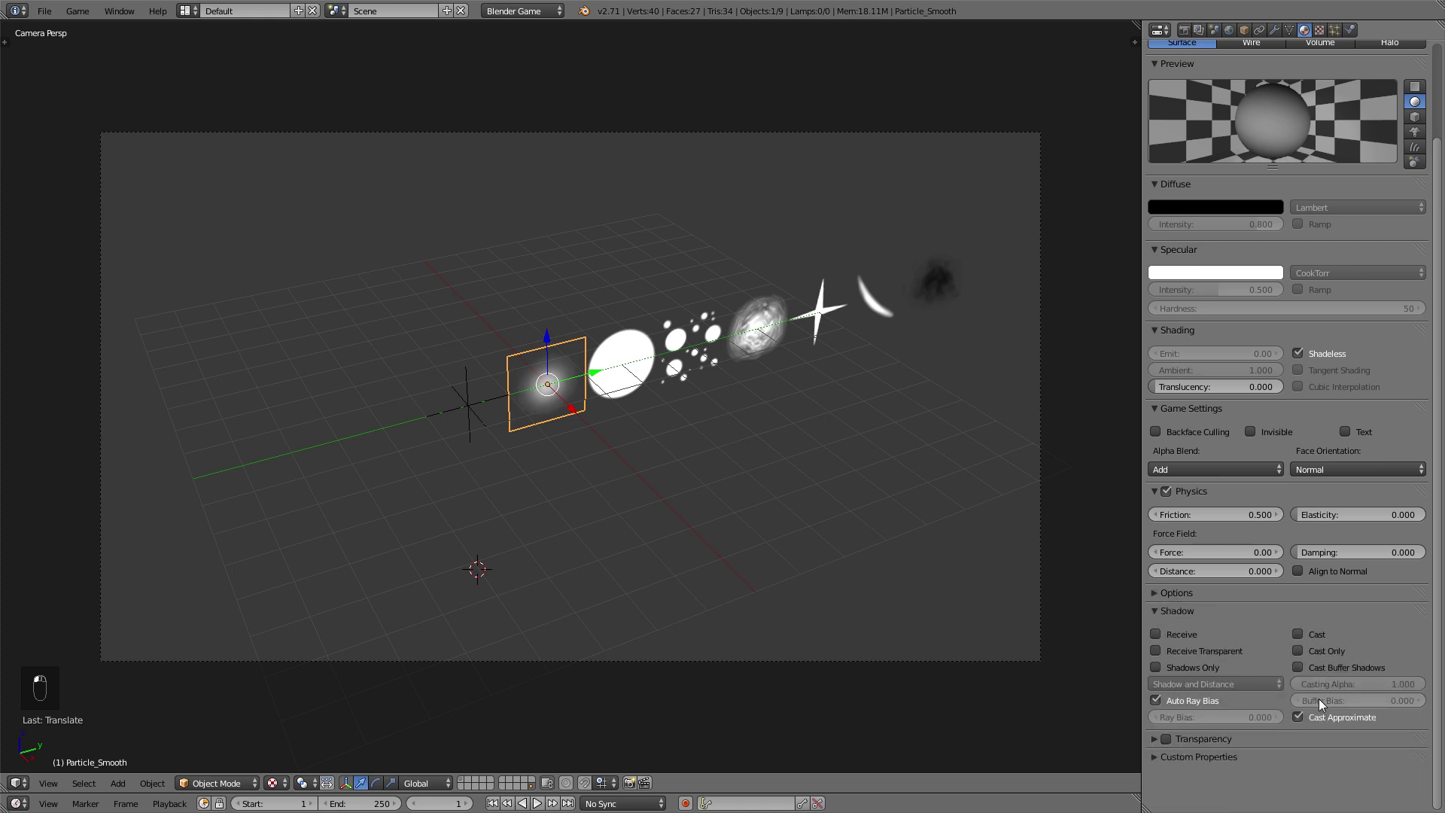
left_click(1321, 714)
left_click(1210, 700)
Select the Particle_Scattered plane, return to layer 1 and run the game engine to check the shadows.
right_click(688, 347)
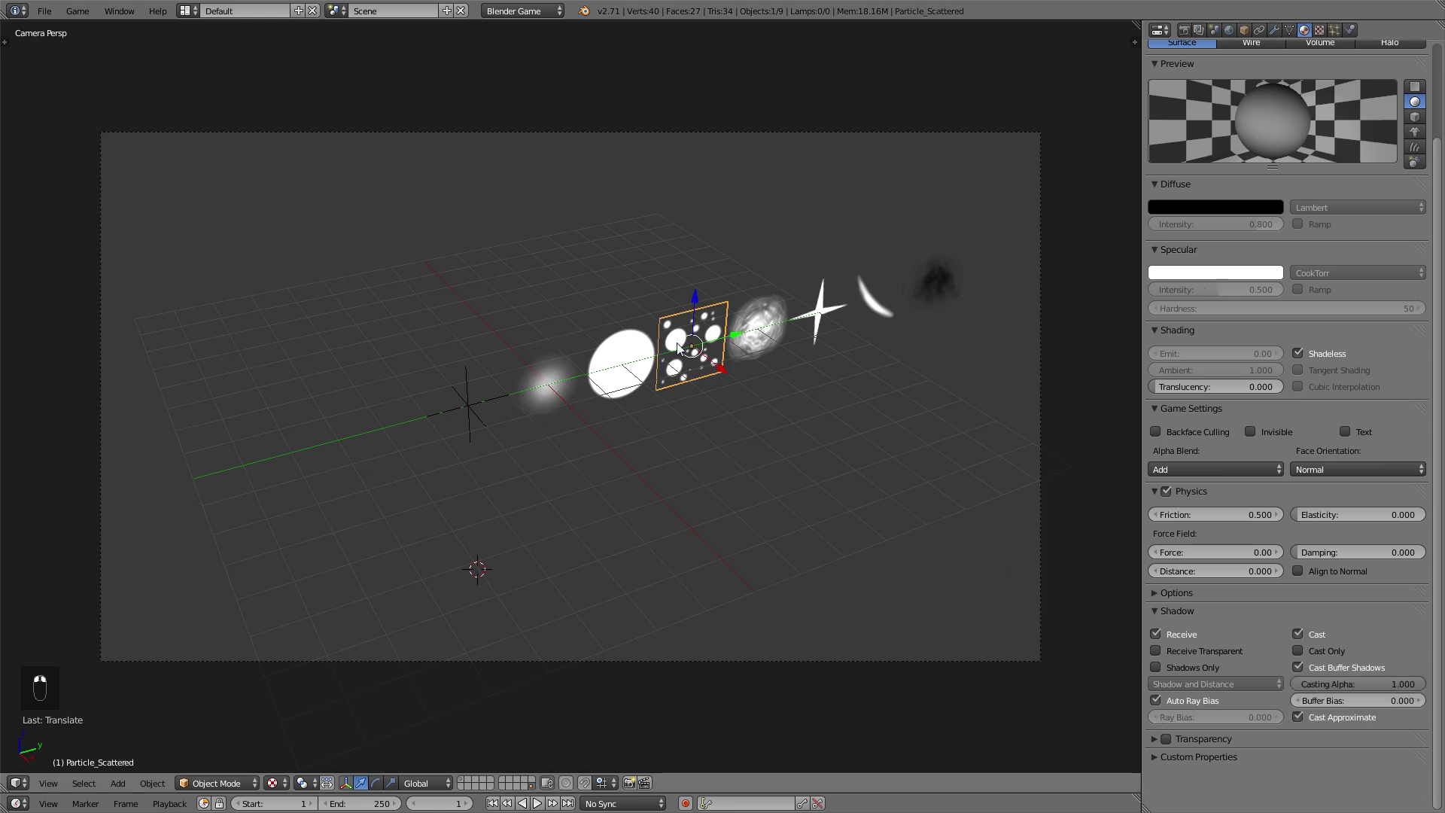
key("1")
key("p")
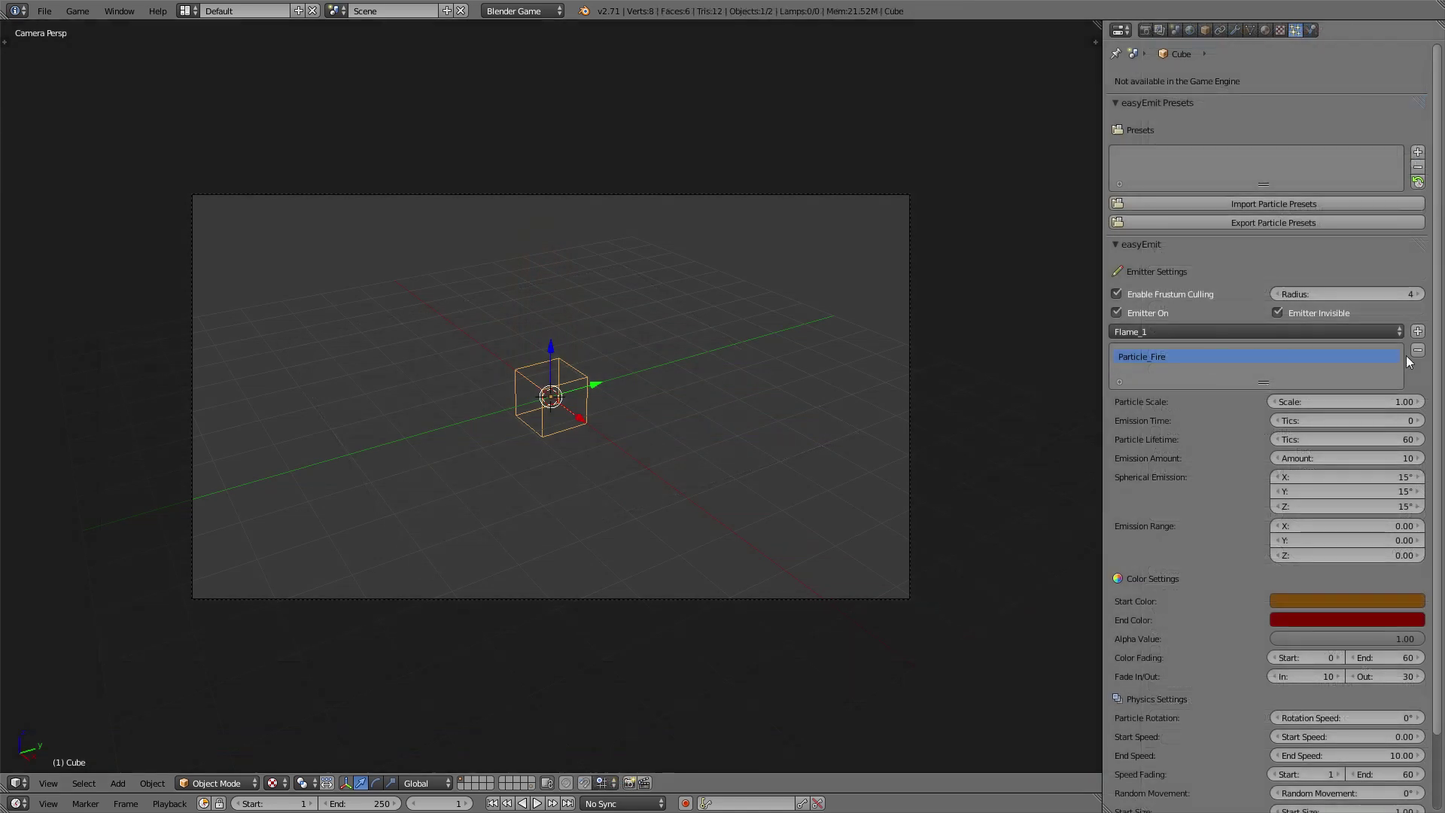
Replace Particle_Fire with Flame_1, Flame_2 and Flame_3 in the cube emitter's particles and preview the effect in the game engine.
left_click(1419, 350)
left_click(1418, 332)
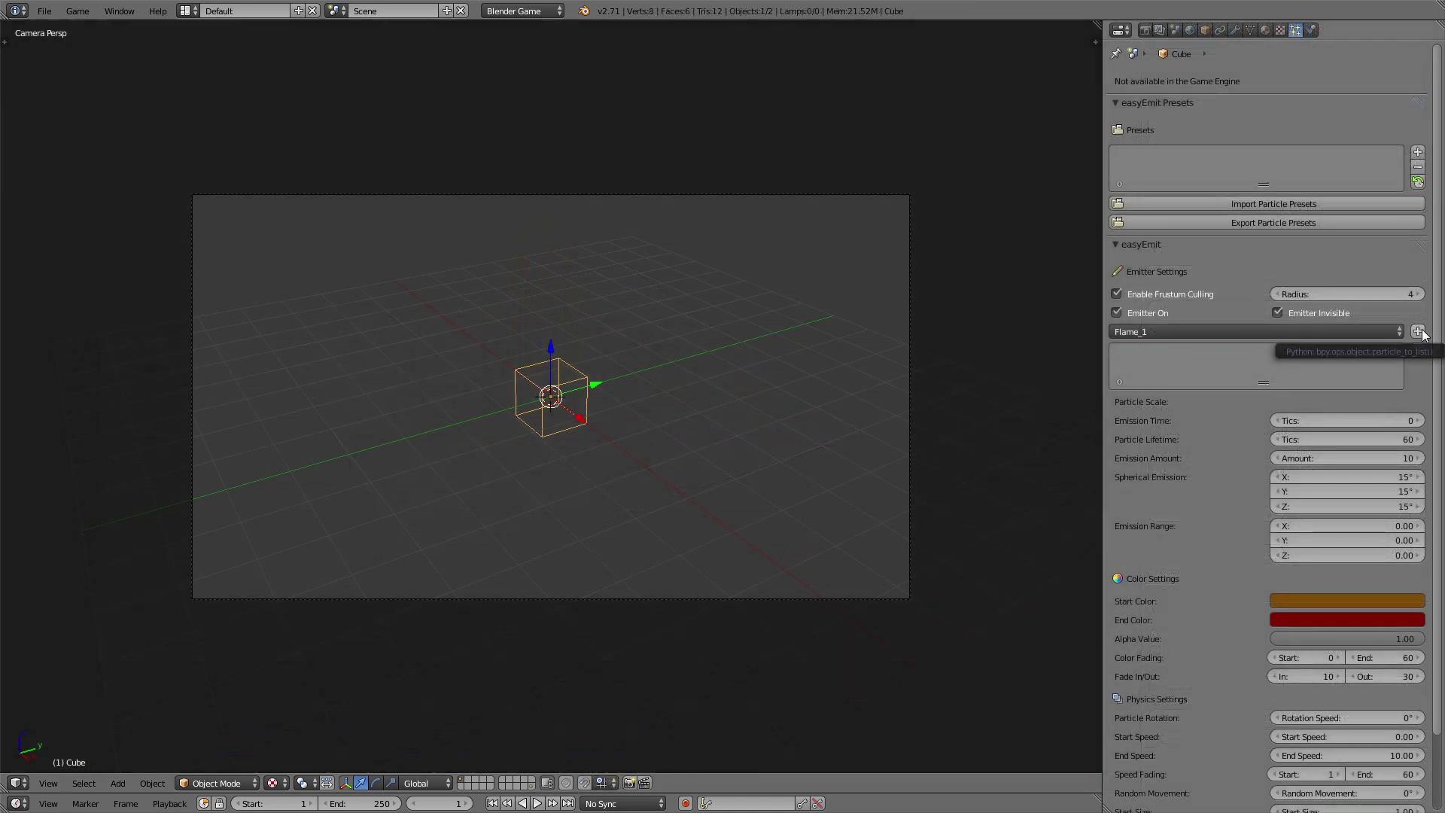
left_click(1350, 329)
left_click(1306, 298)
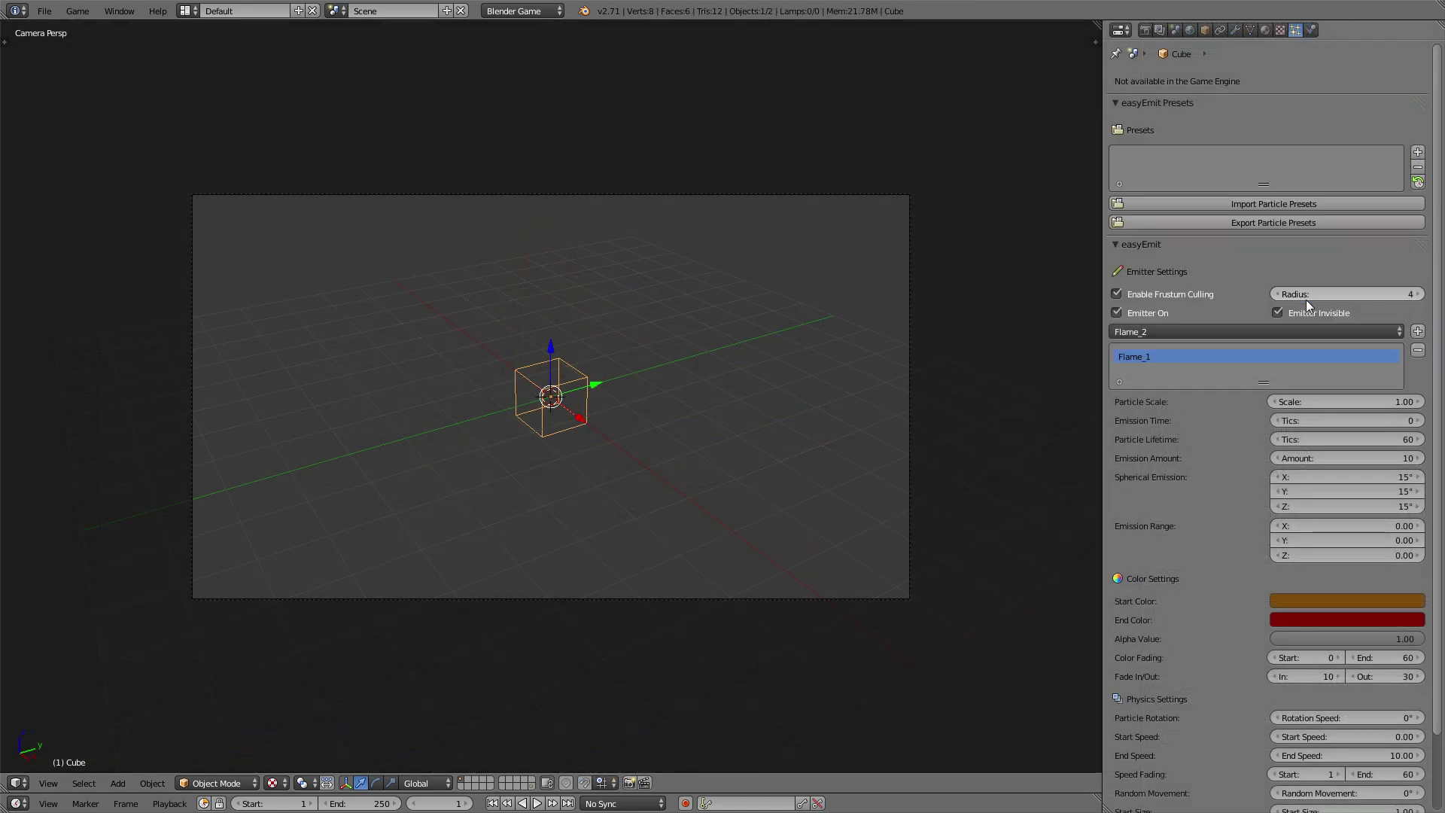
left_click(1418, 332)
left_click(1374, 331)
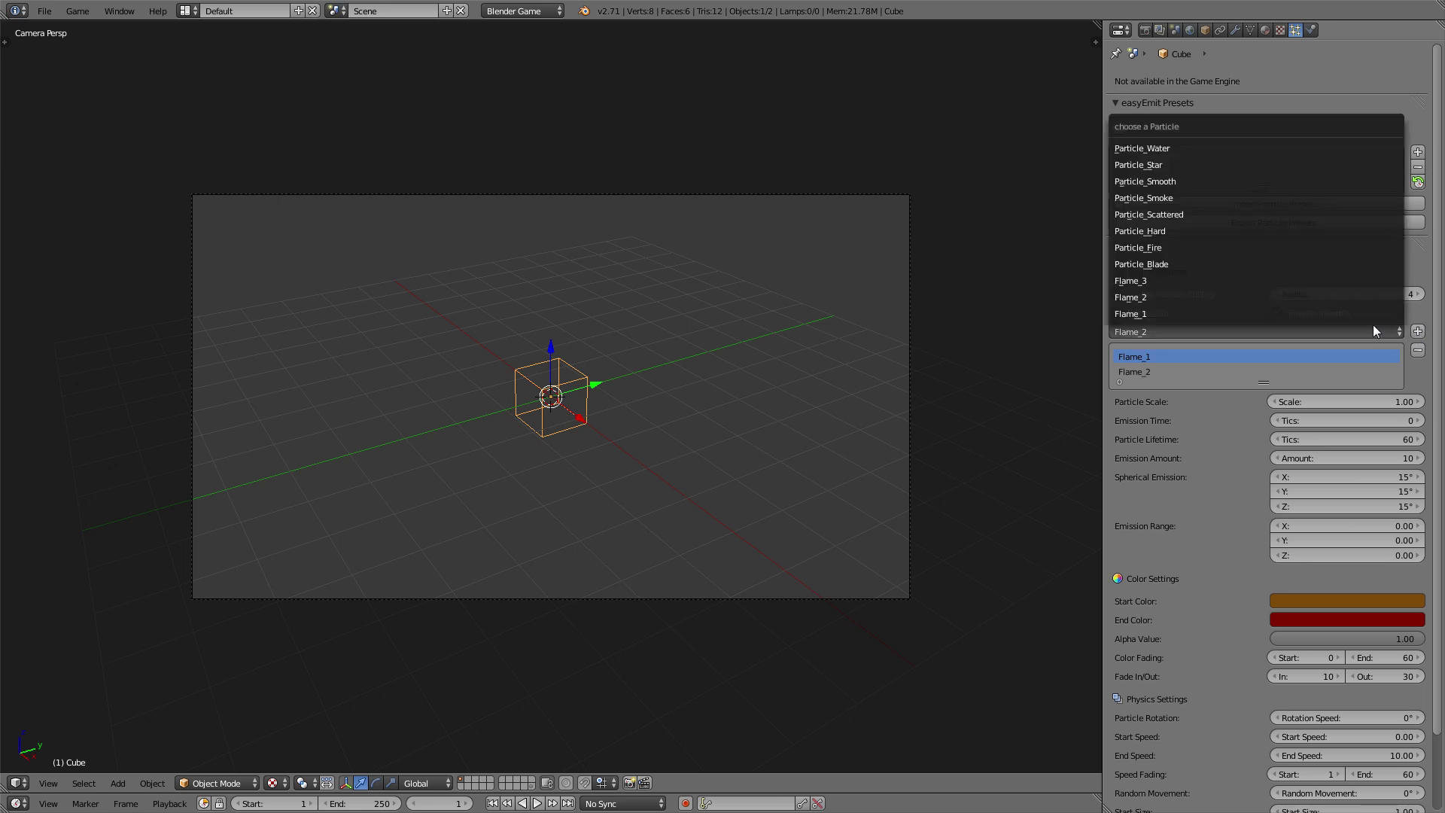
left_click(1313, 282)
left_click(1418, 332)
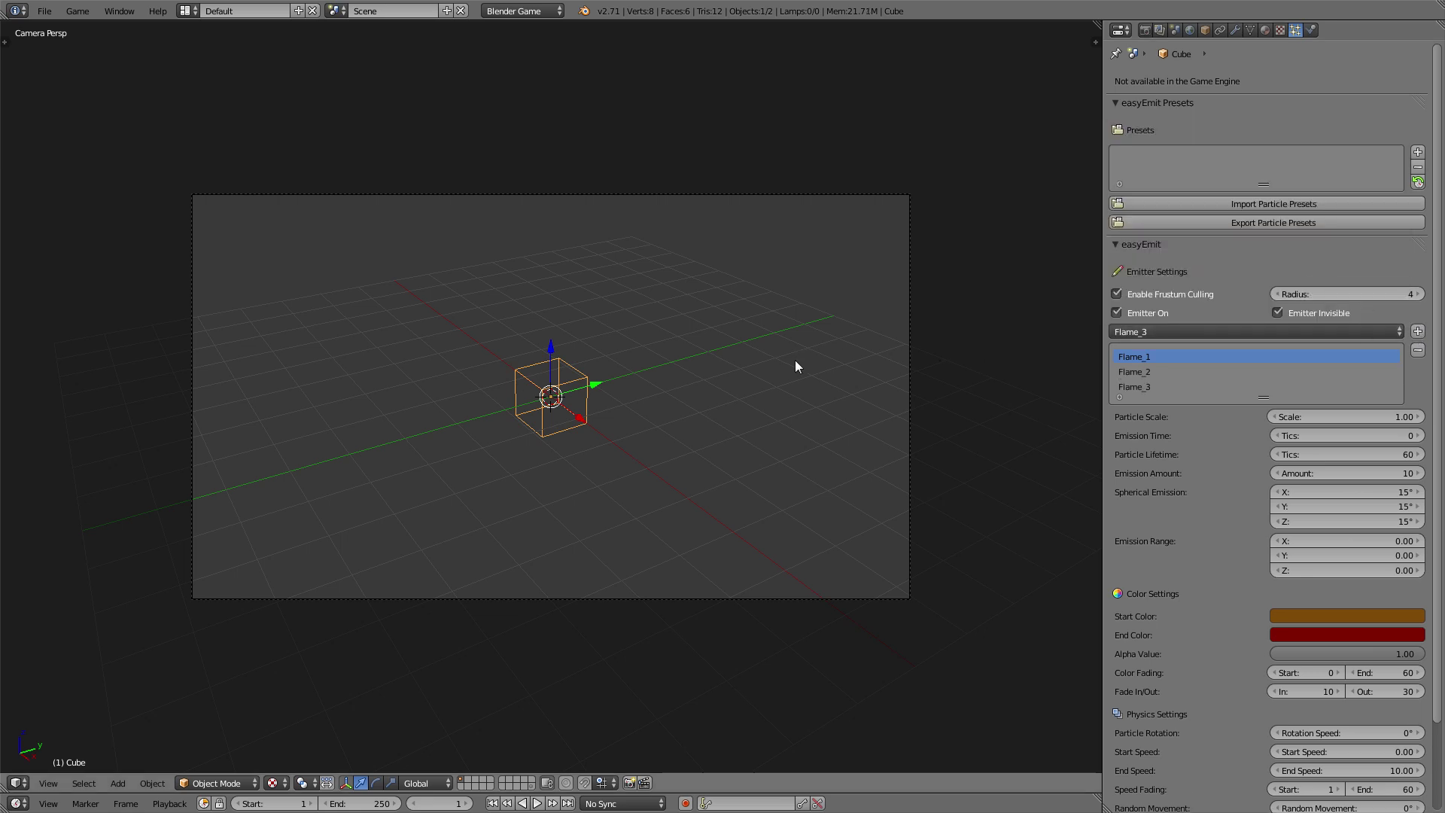
key("p")
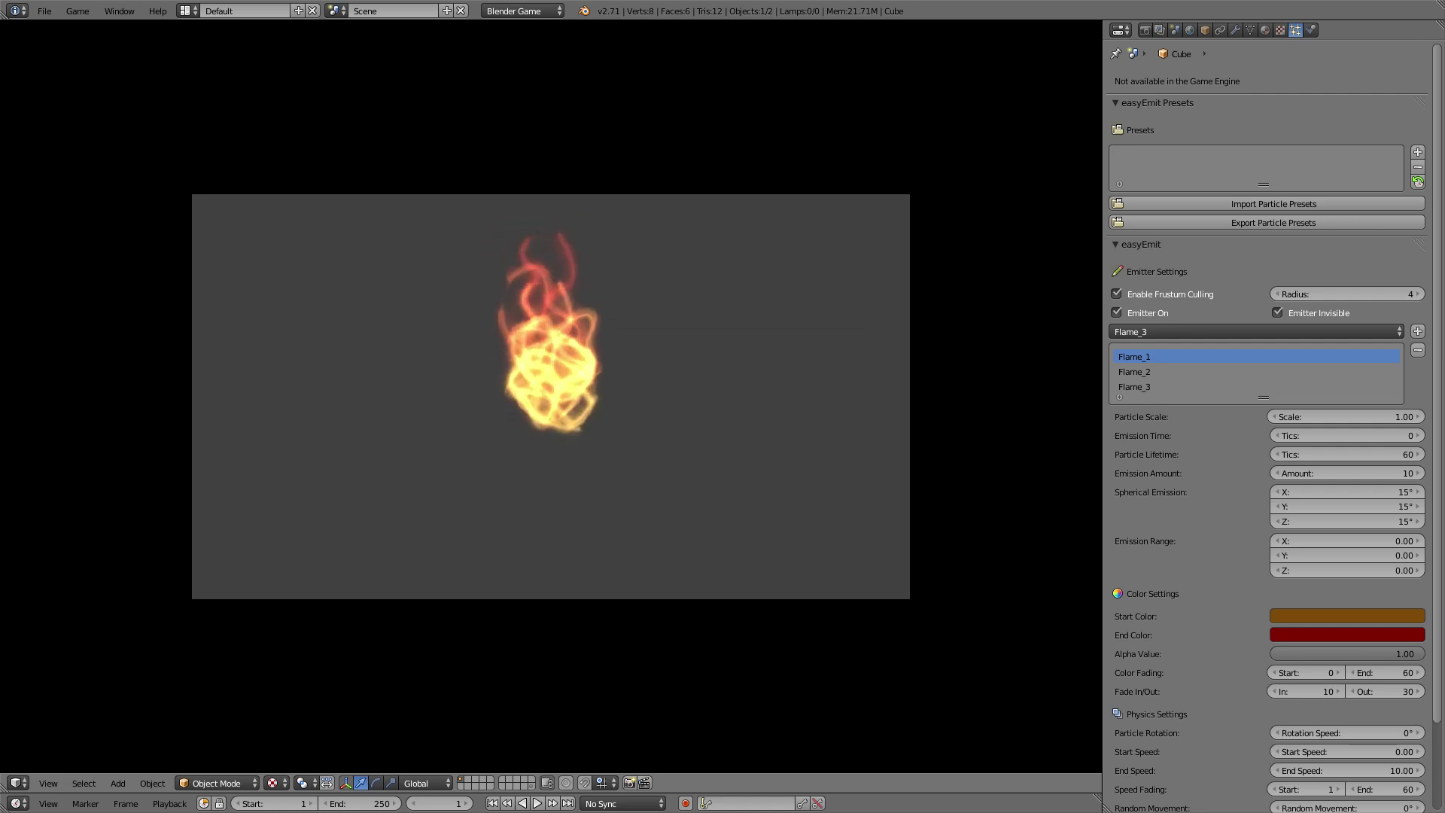
key("Escape")
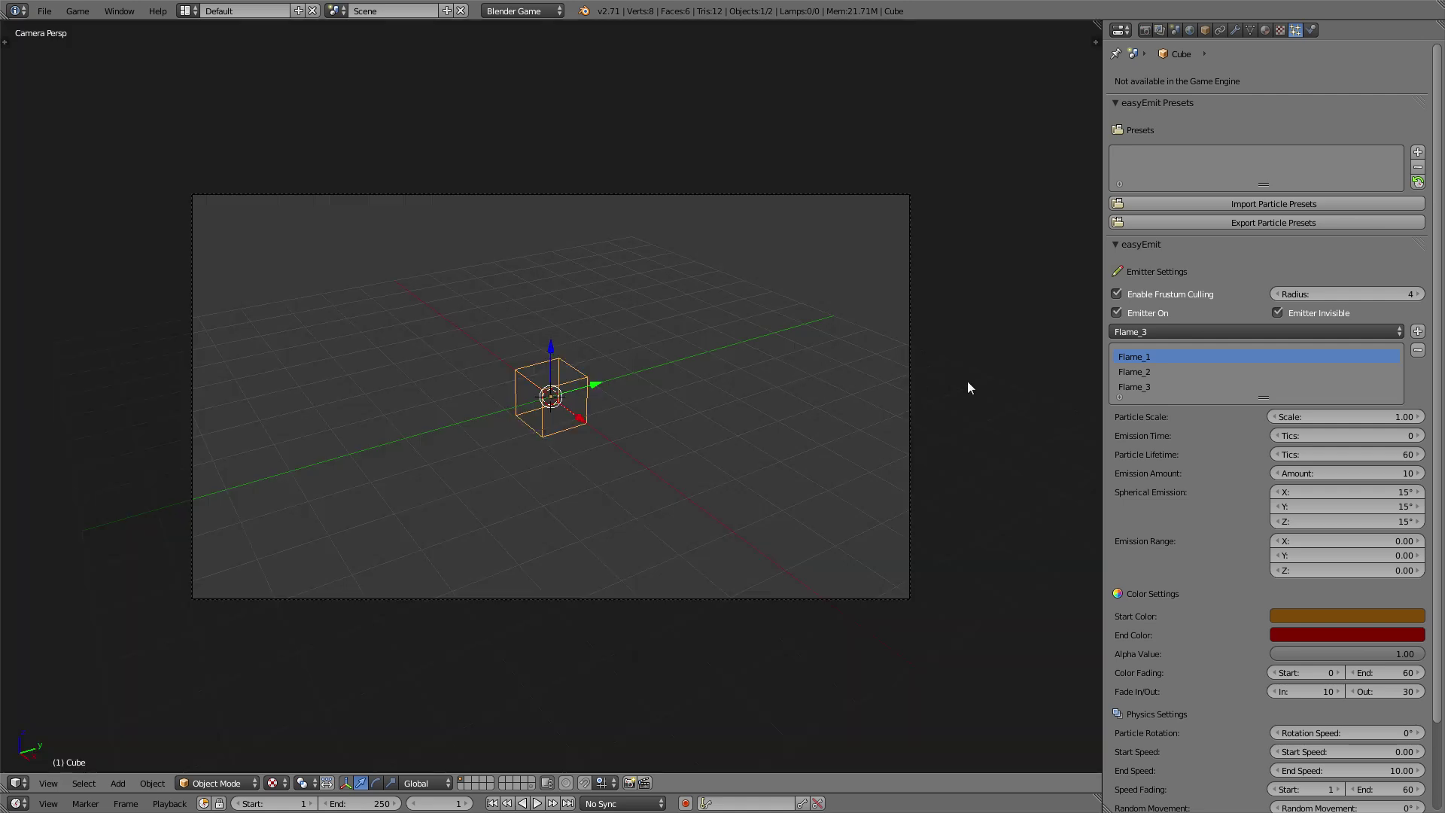
Set the cube emitter's particle lifetime to 100 tics and its emission amount to 15.
left_click(1371, 454)
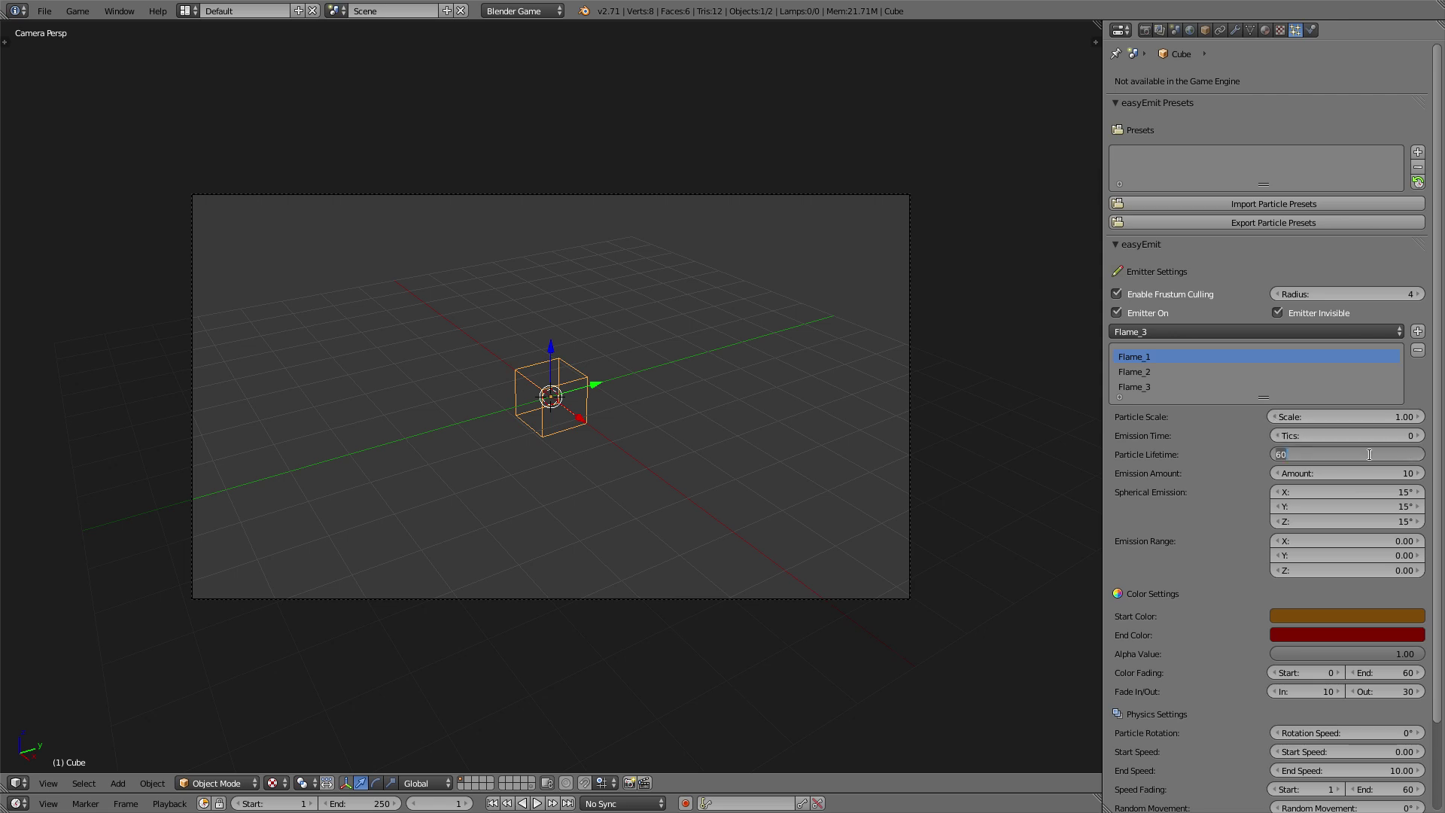
type("100")
key("Return")
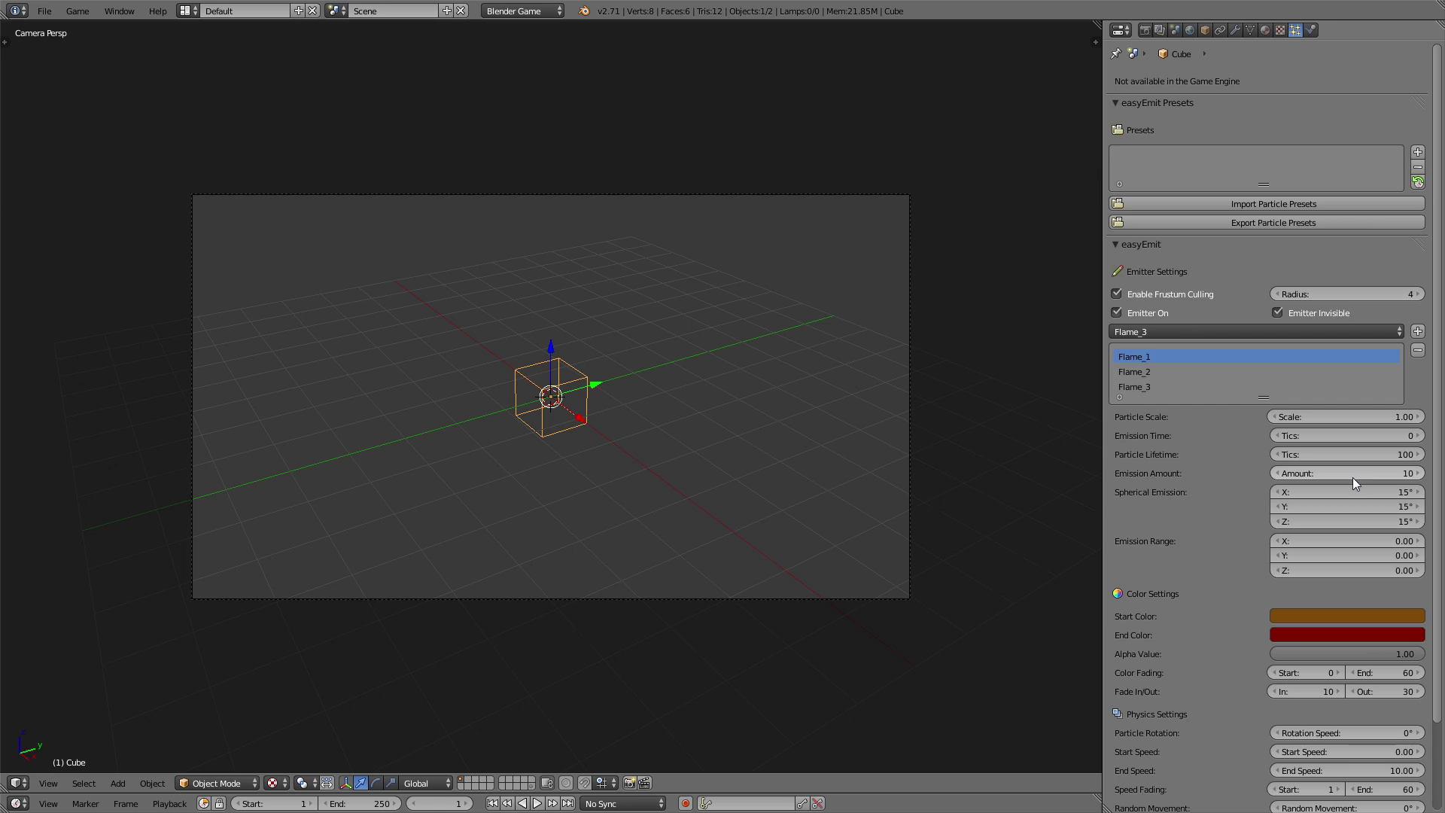
left_click(1353, 474)
type("15")
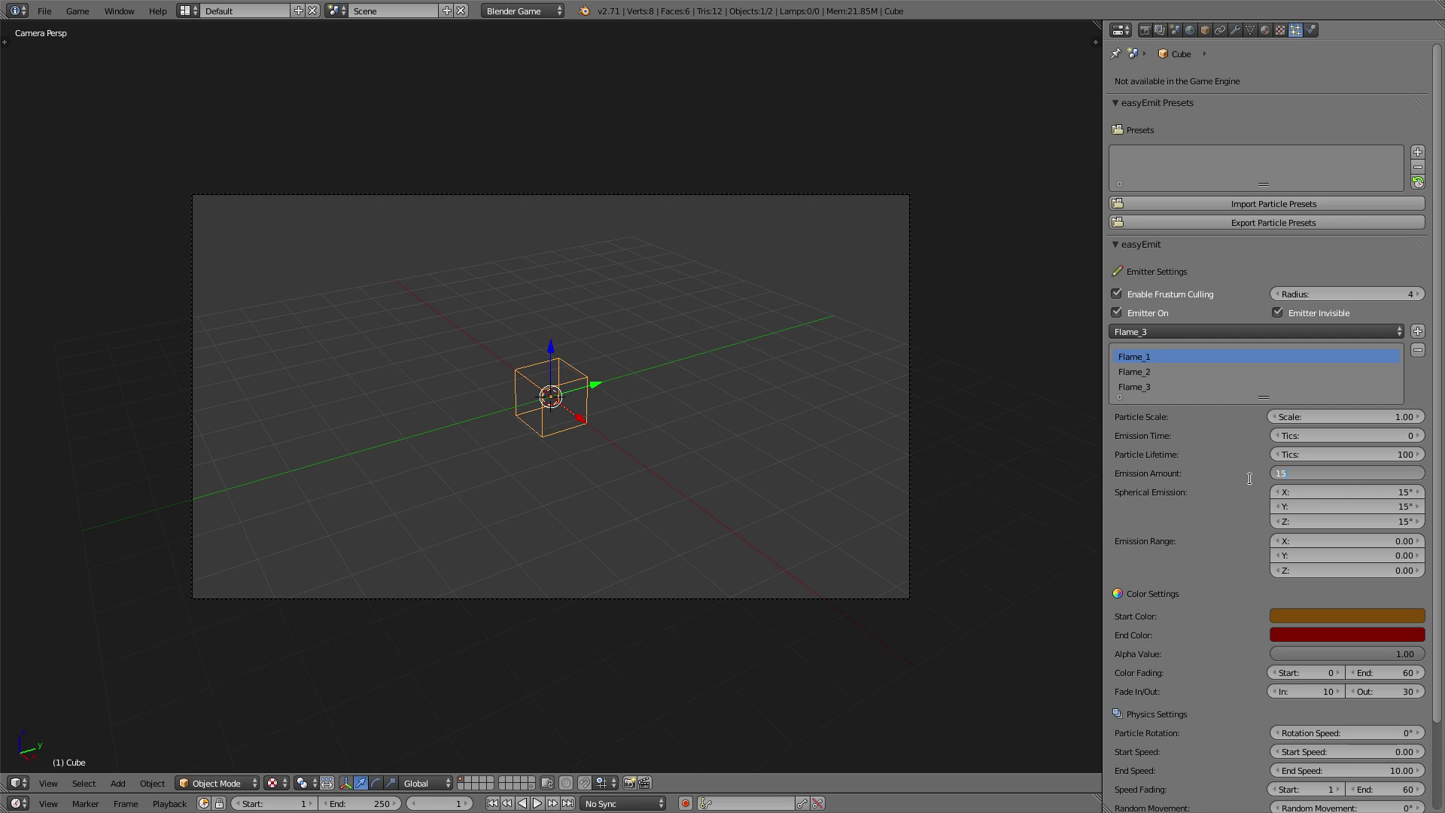
key("Return")
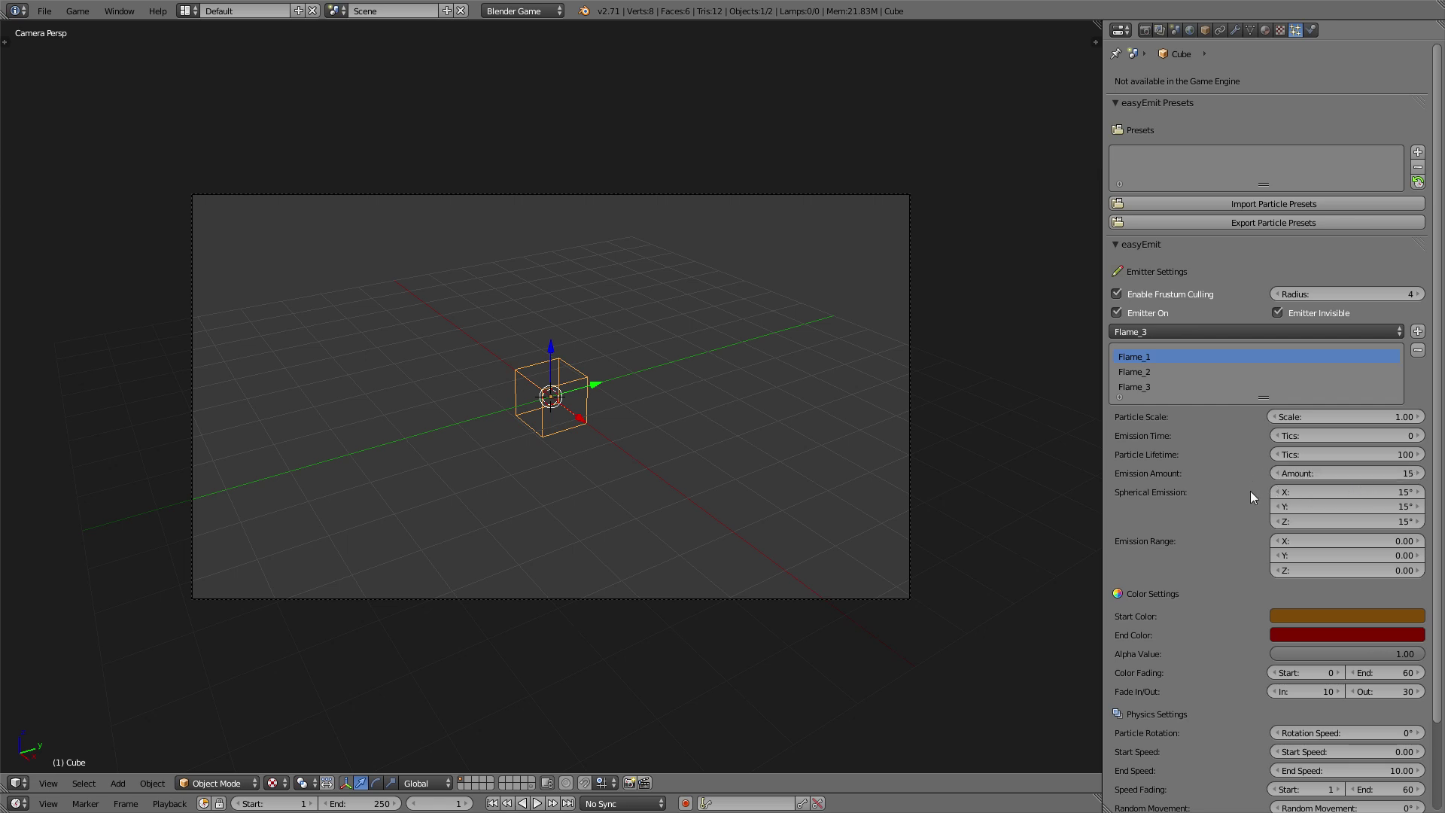
Set the particles' end speed to 2 and the color fading end to 90.
scroll(1277, 526, "down", 3)
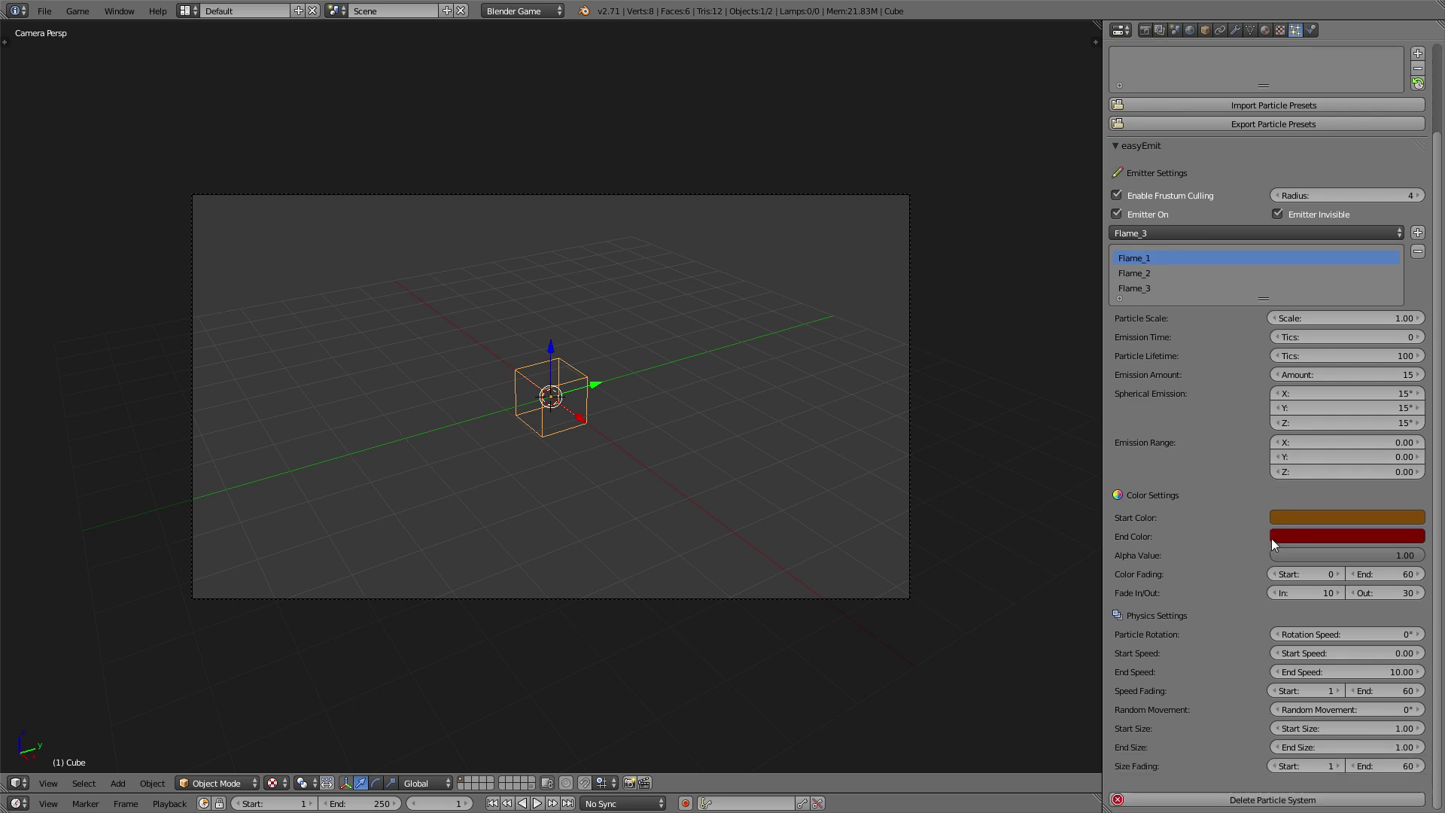
left_click(1386, 674)
type("2")
key("Return")
left_click(1378, 576)
type("9")
Set the particles' start size to 0.4, end size to 0.1 and size fading end to 100.
left_click(1387, 725)
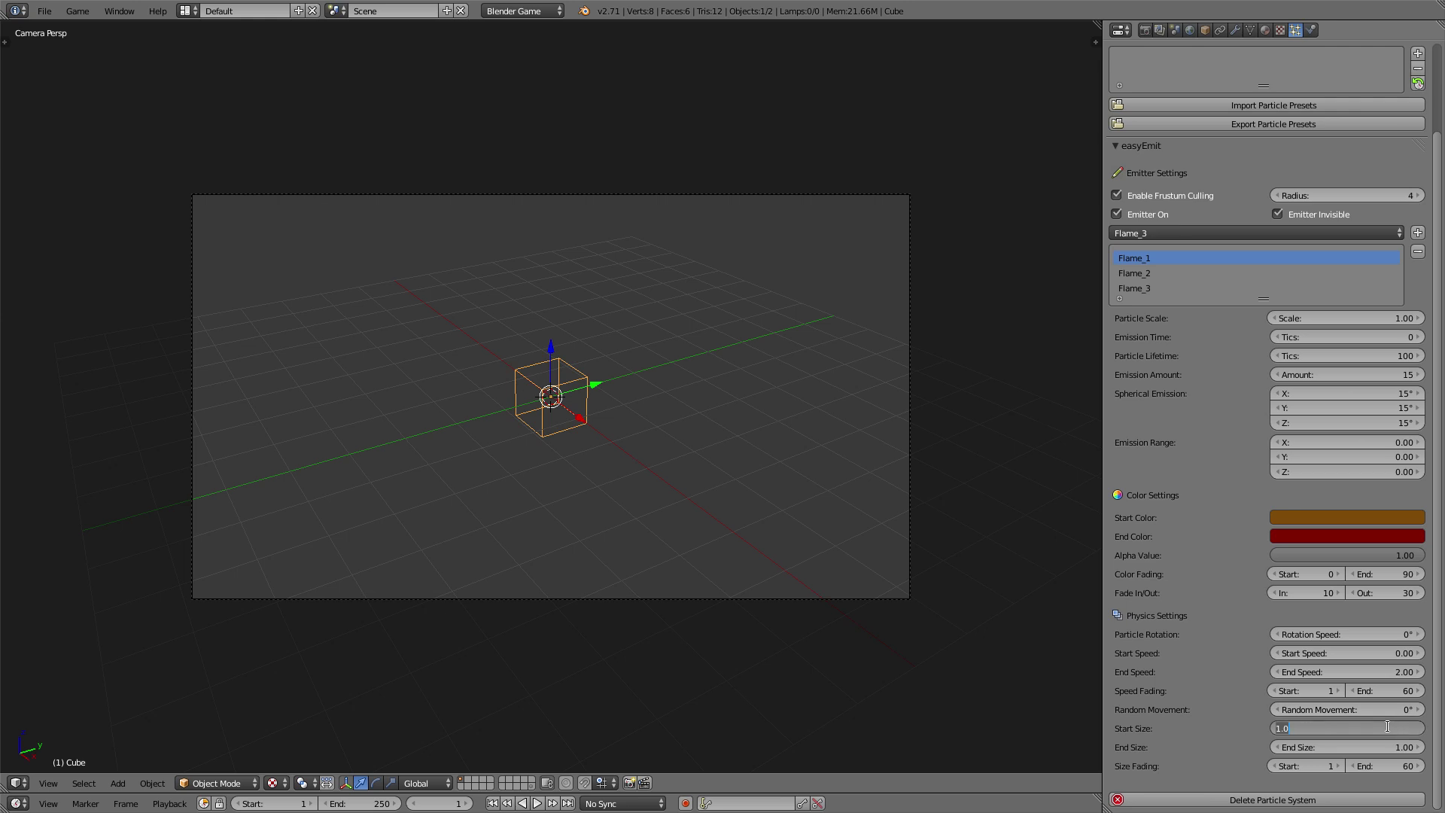
type("0.4")
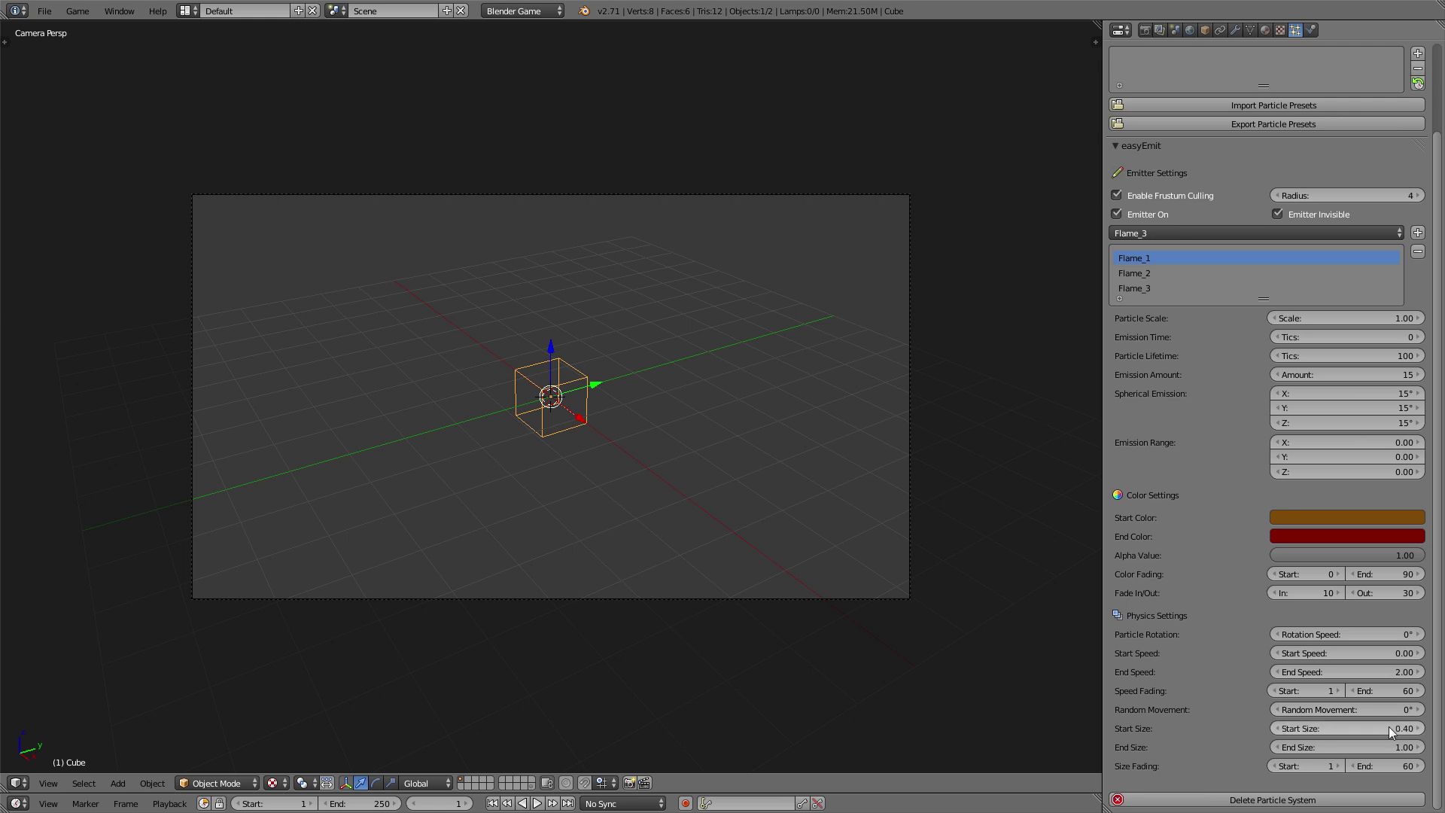
left_click(1398, 752)
type("0.1")
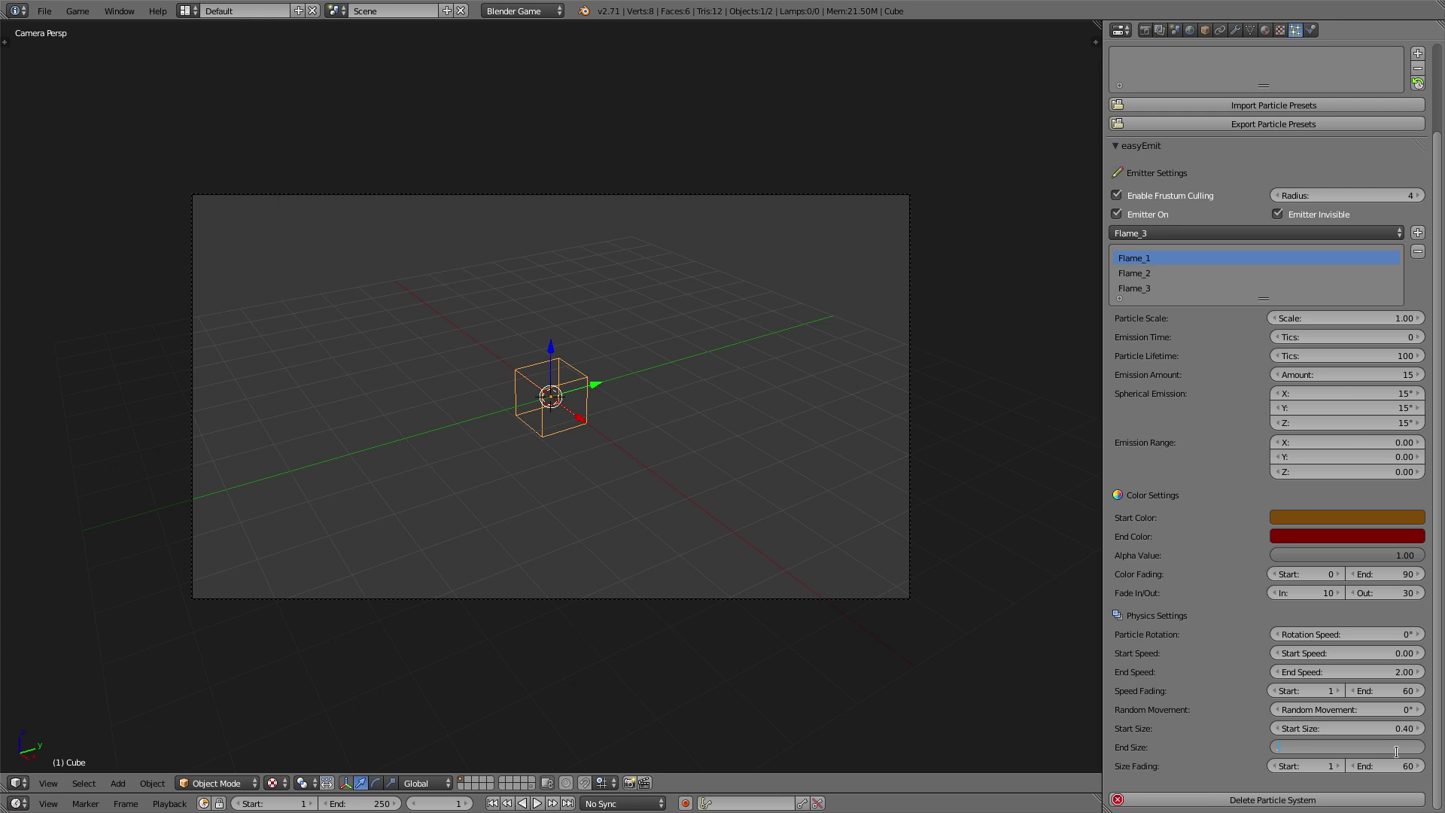
key("Return")
left_click(1391, 760)
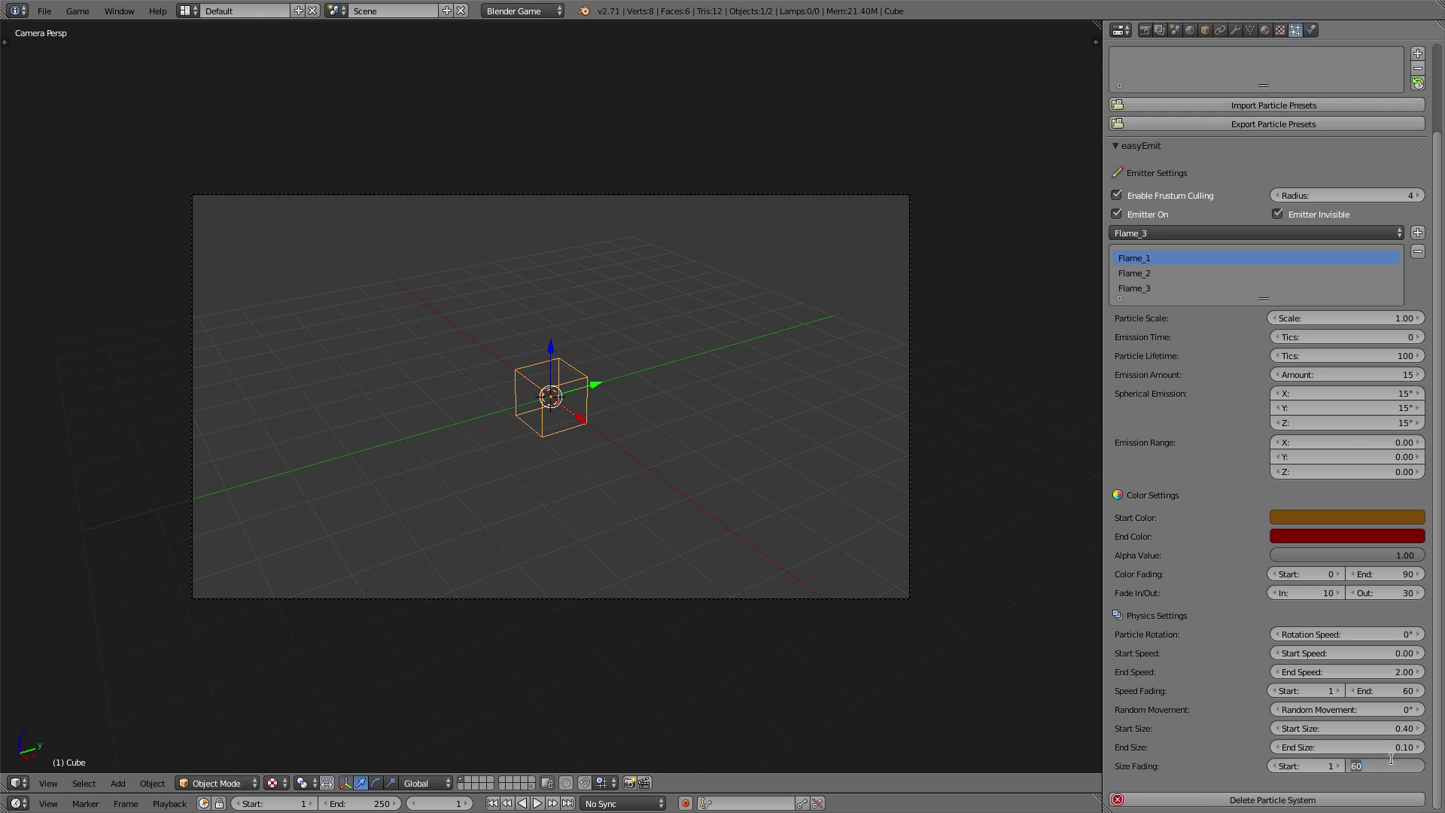
type("100")
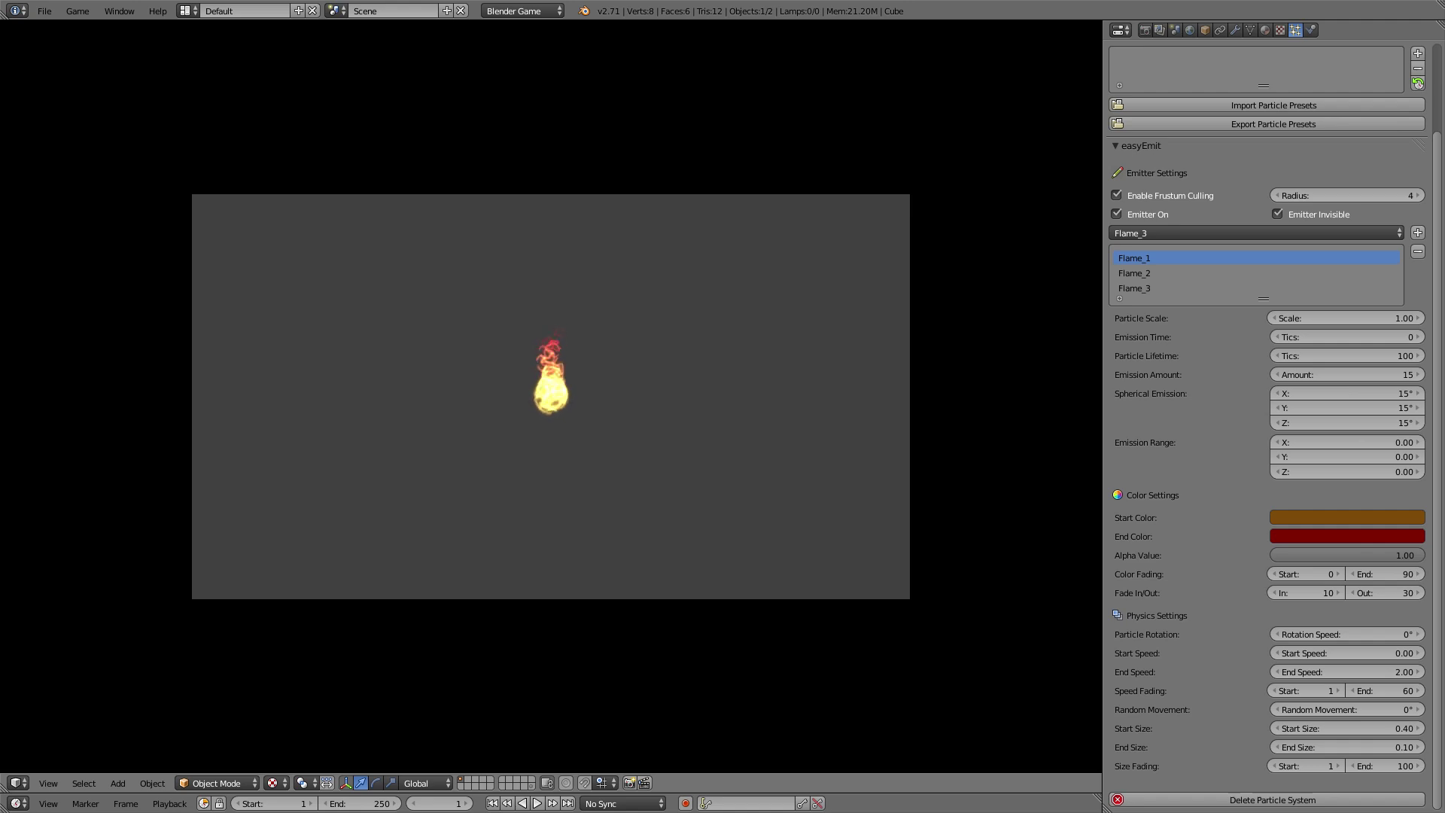
Stop the game preview and move the camera along its local Z axis closer to the cube.
key("Escape")
right_click(910, 428)
key("g")
key("z")
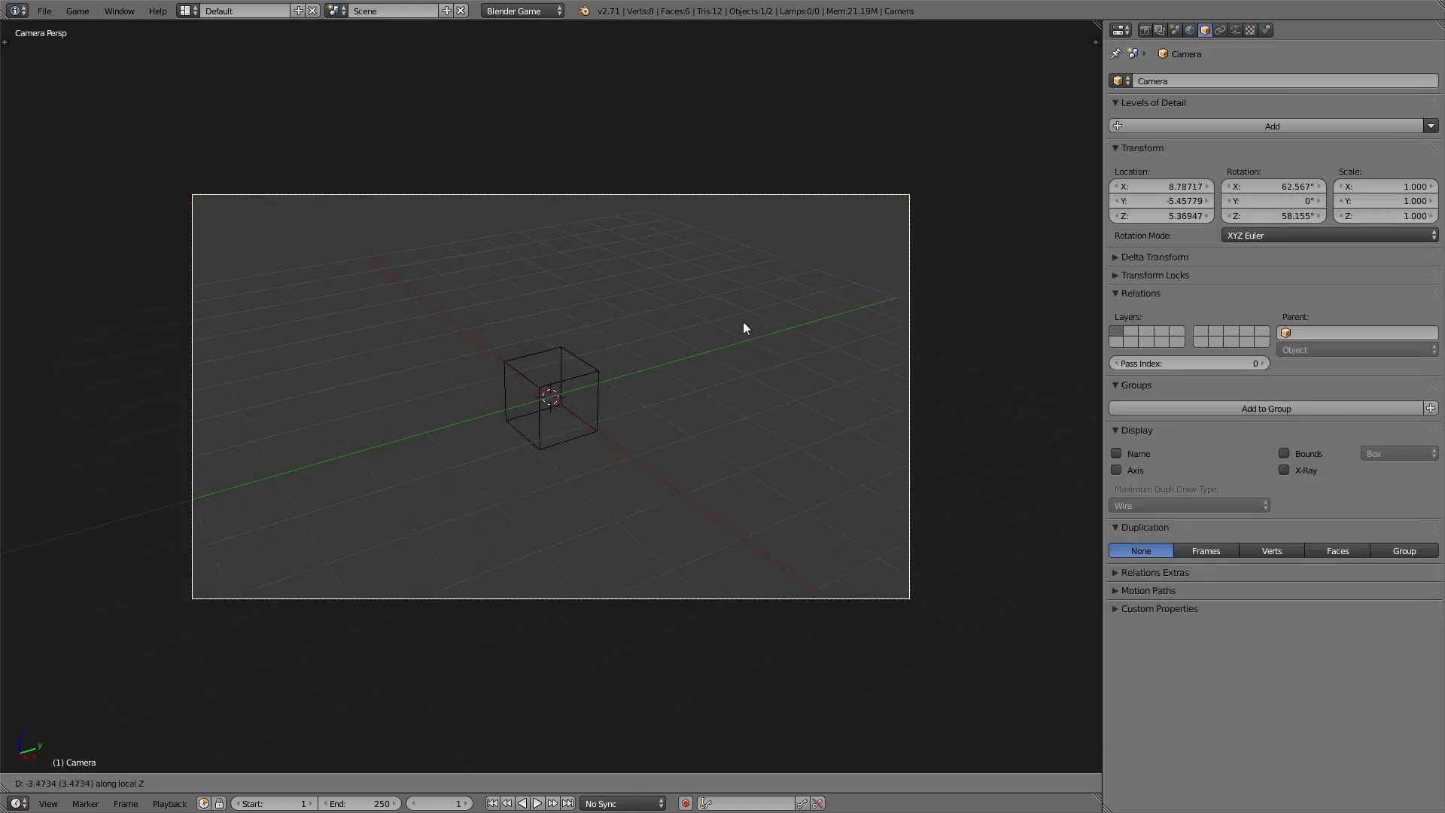
left_click(698, 384)
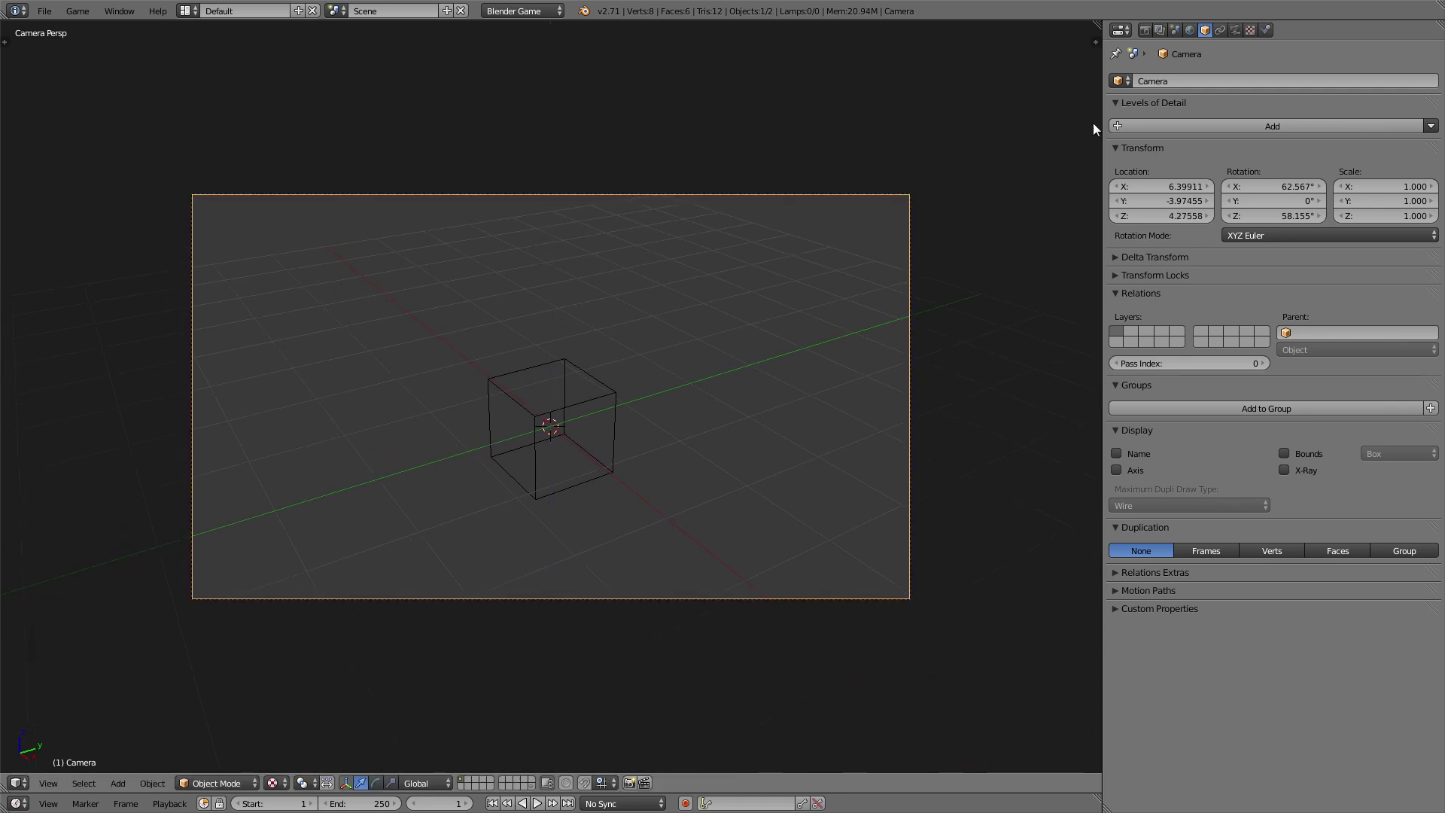
Darken the world's horizon color and run the game engine to preview the flame against it.
left_click(1190, 29)
left_click(1181, 136)
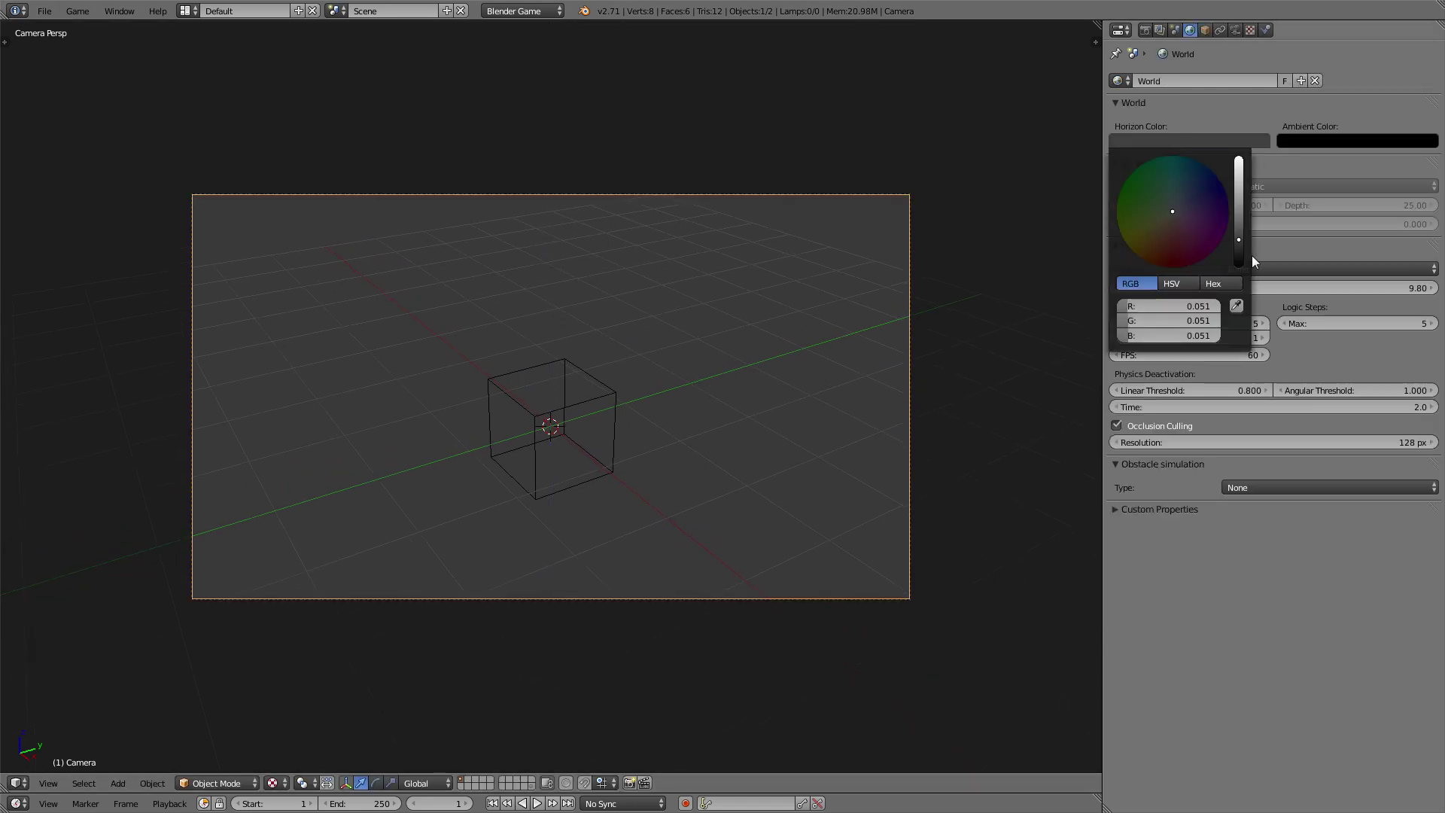
left_click_drag(1250, 255, 1246, 285)
key("p")
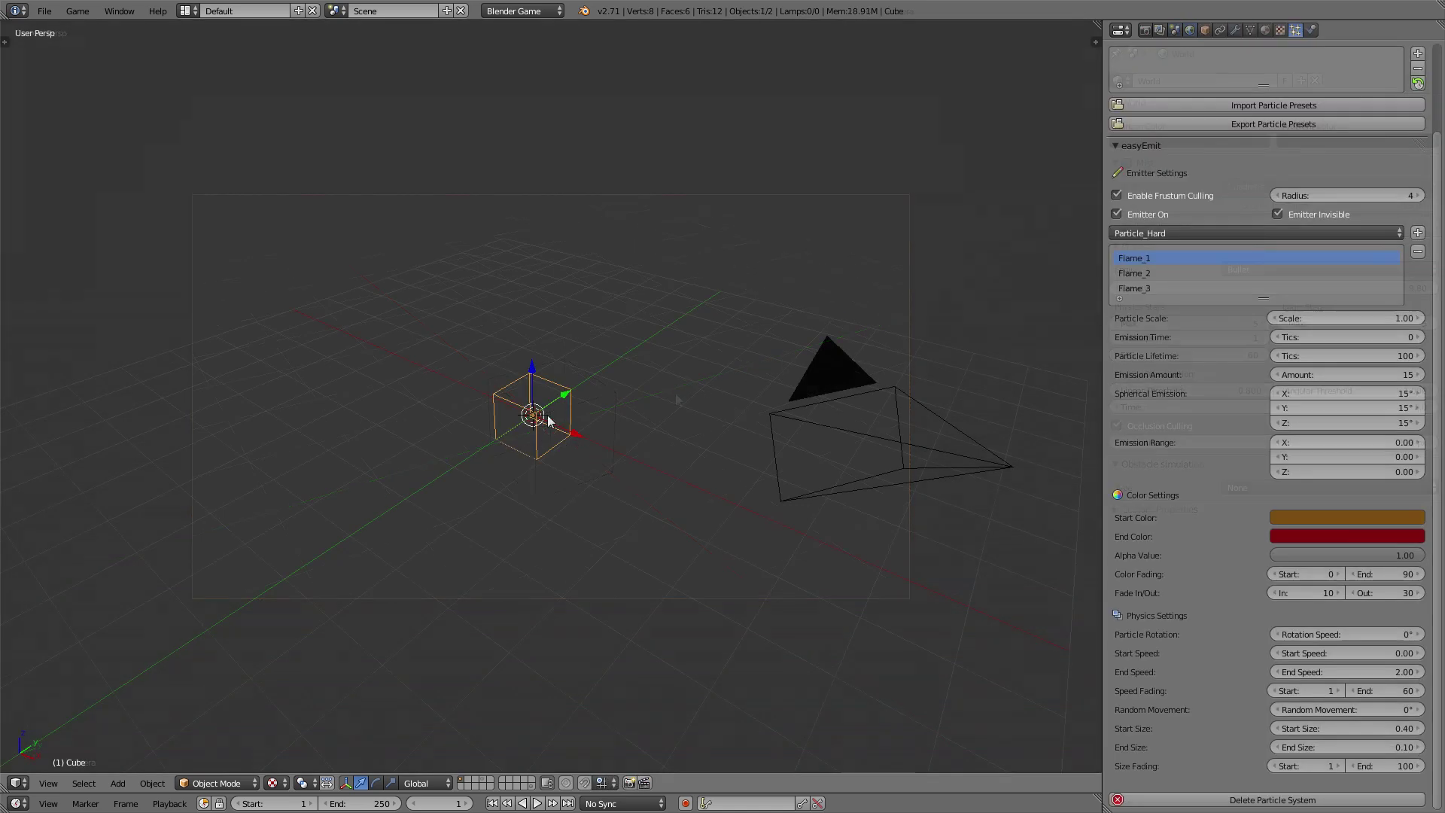
Duplicate the cube emitter along the X axis and remove the three flame particles from the copy's particle list.
key("shift+d")
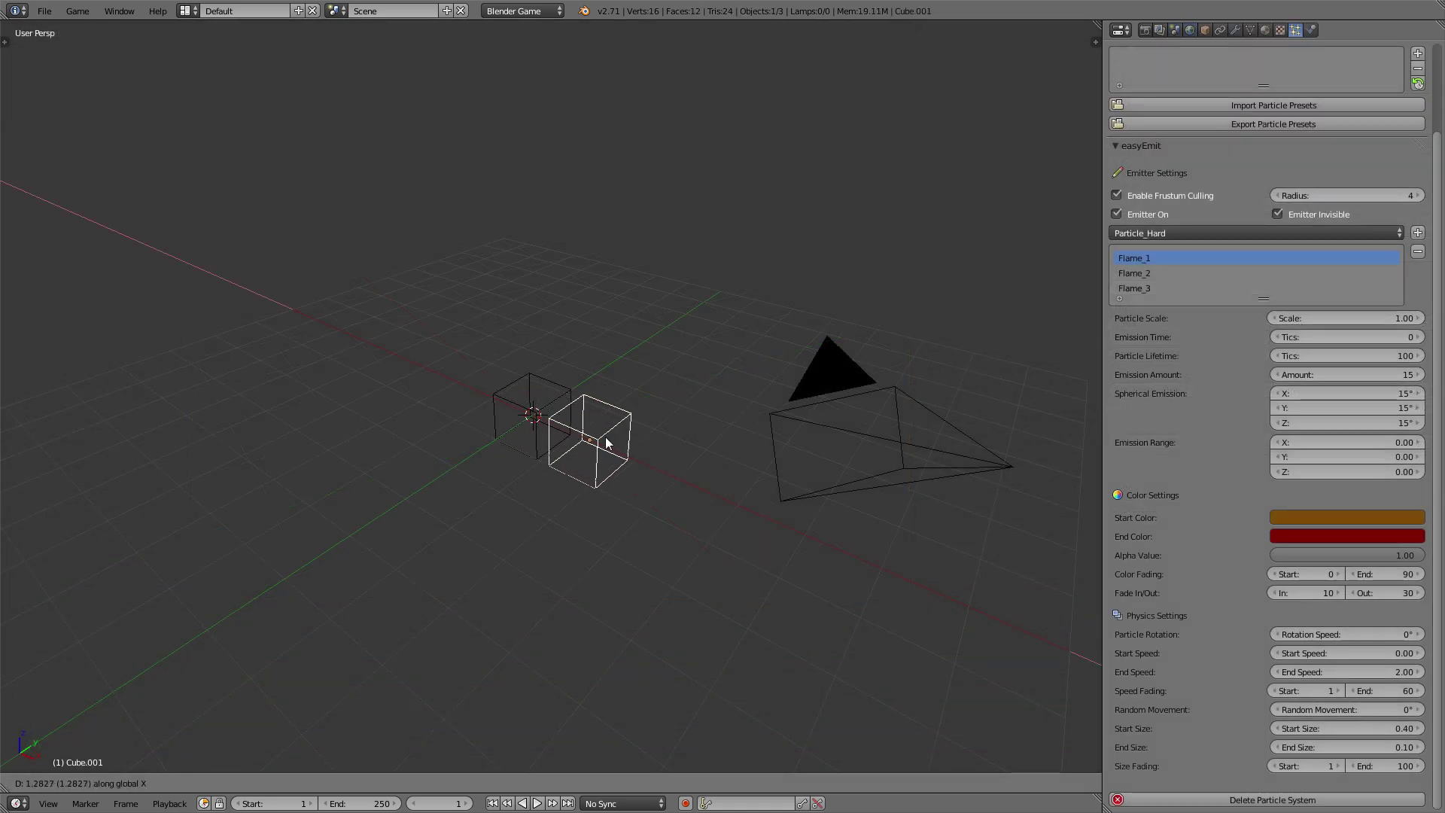
left_click(629, 448)
left_click(1419, 252)
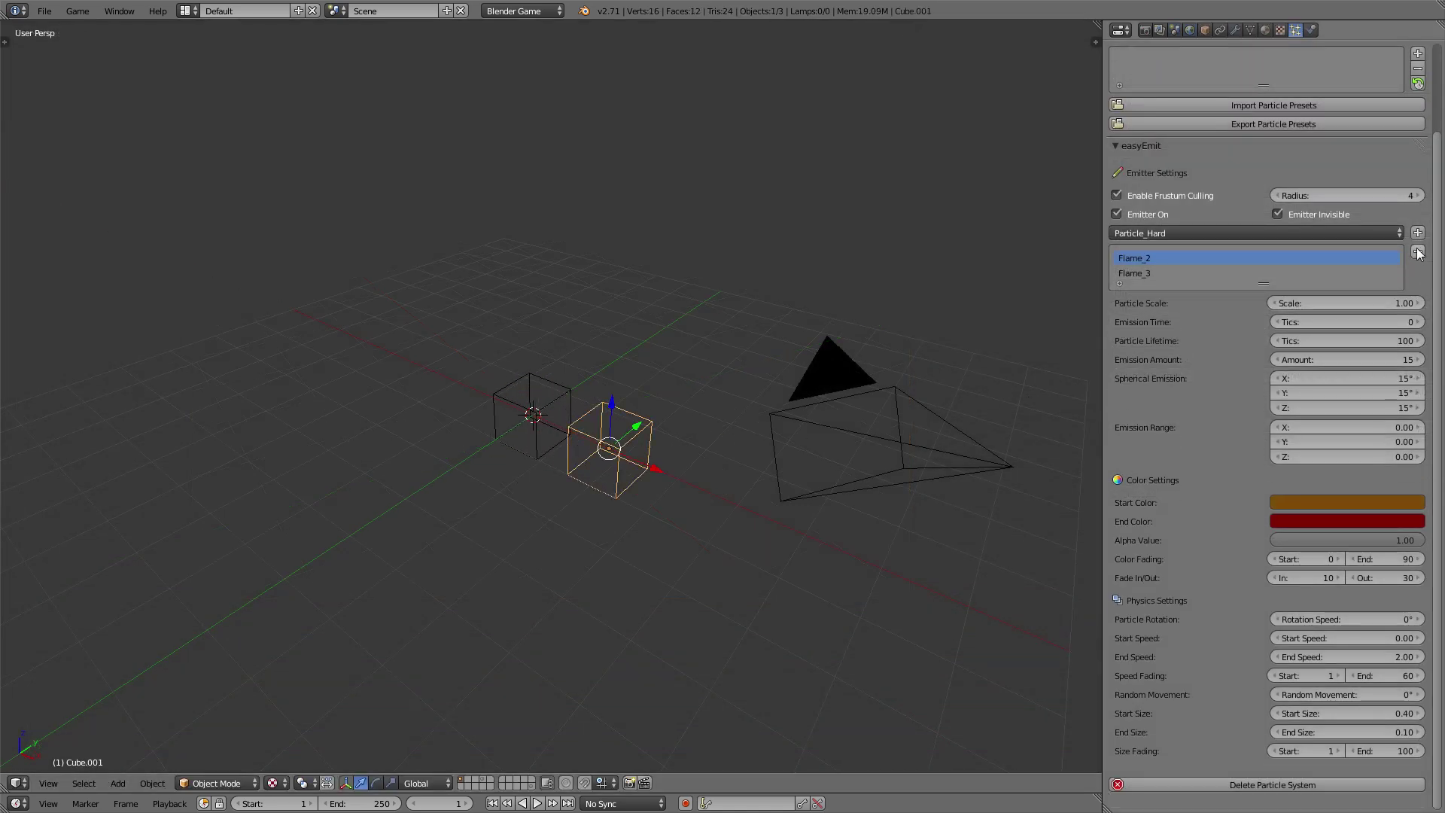
left_click(1419, 252)
left_click(1418, 251)
Add Particle_Smooth to the duplicated emitter and set its particle scale to 1.7.
left_click(1328, 235)
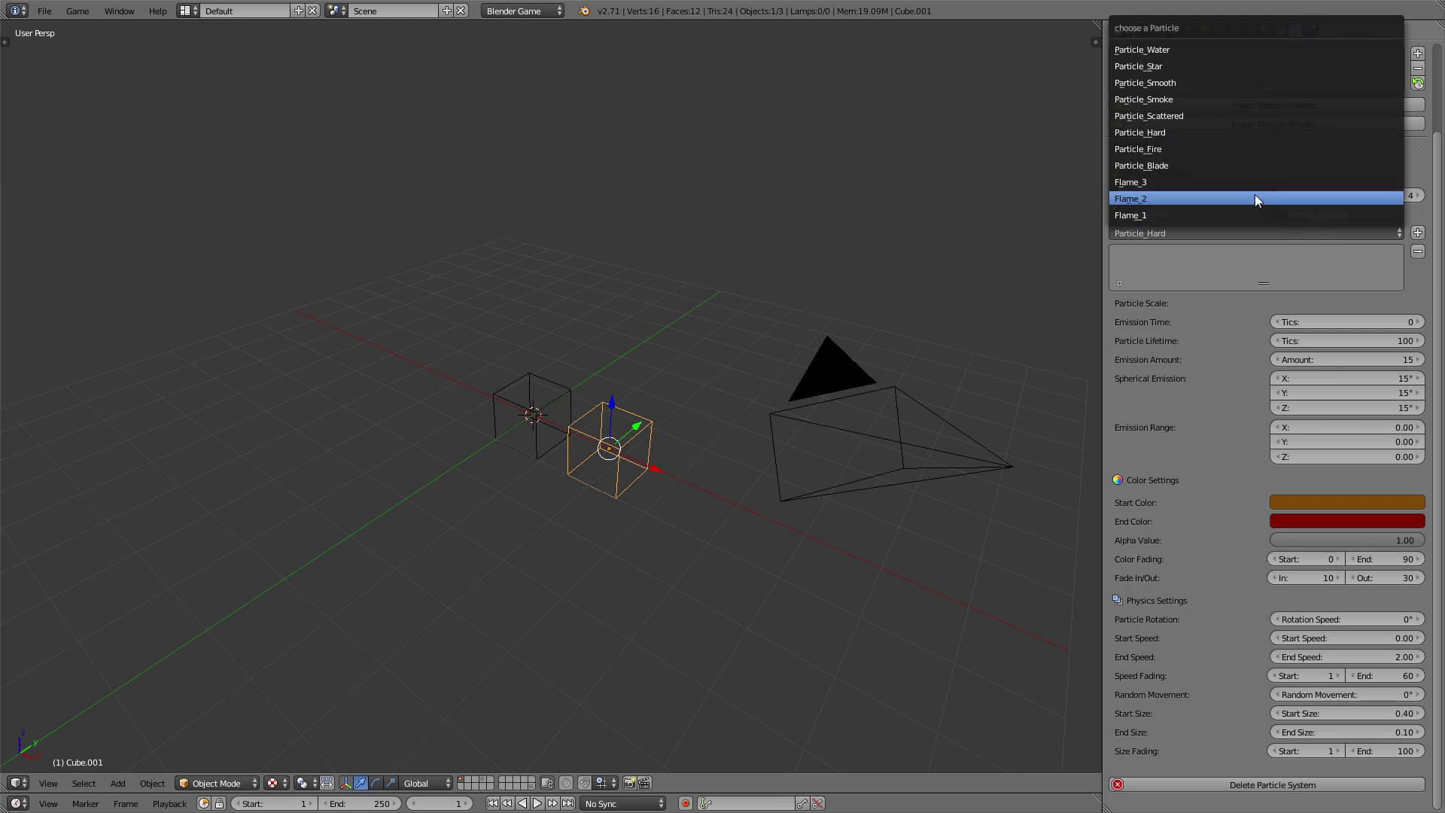
left_click(1182, 84)
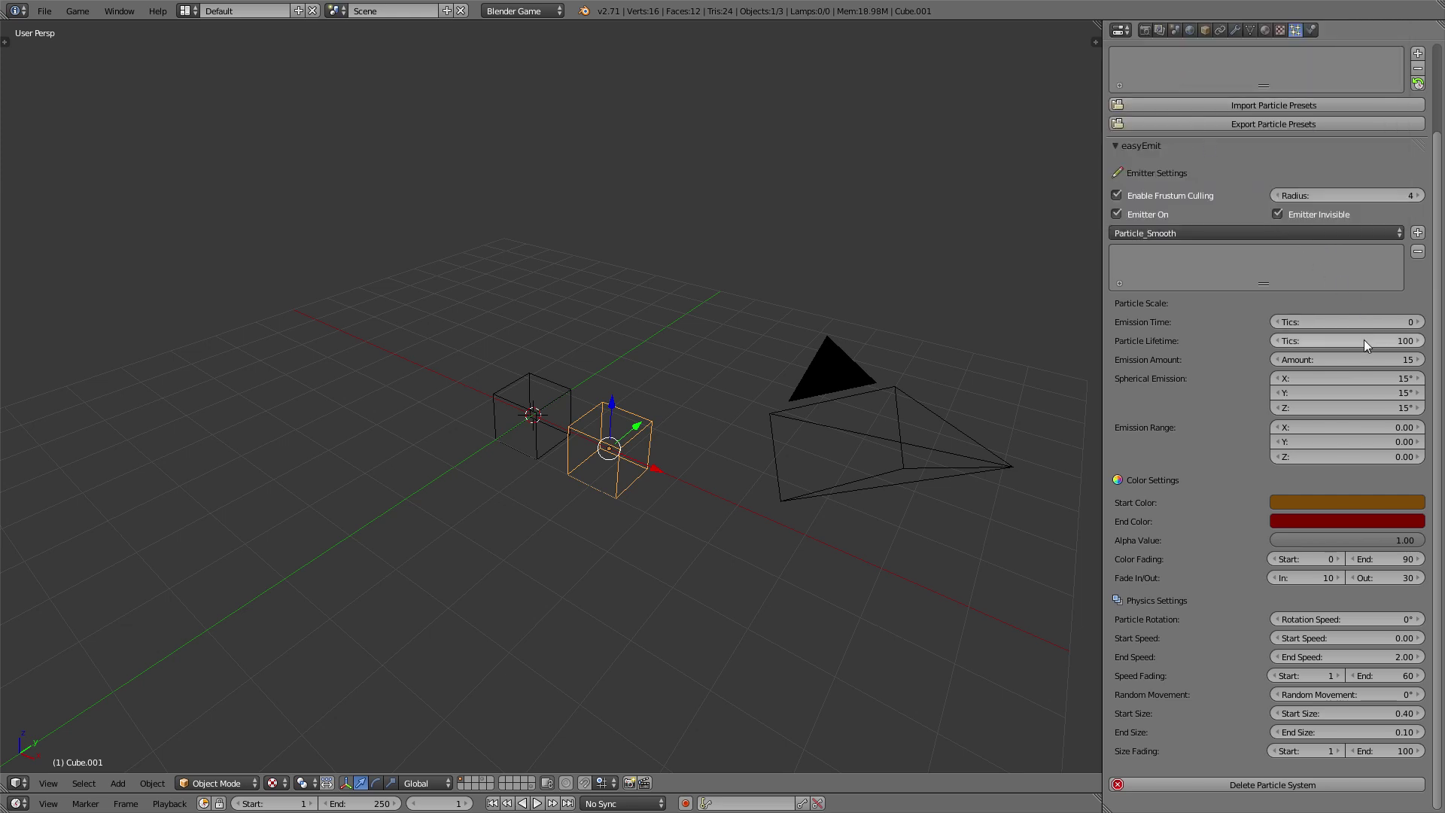
left_click(1418, 233)
left_click(1363, 303)
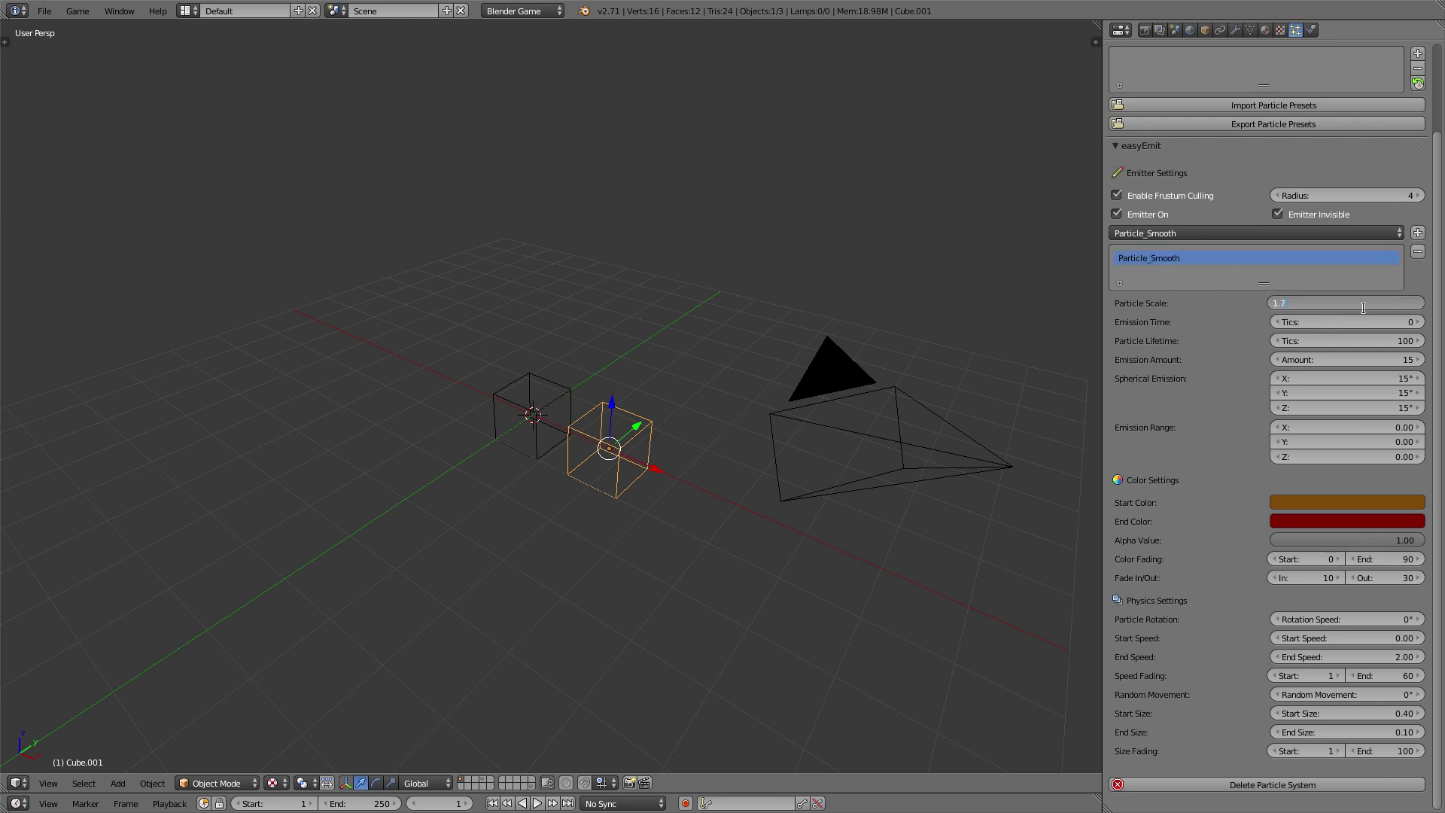
key("Return")
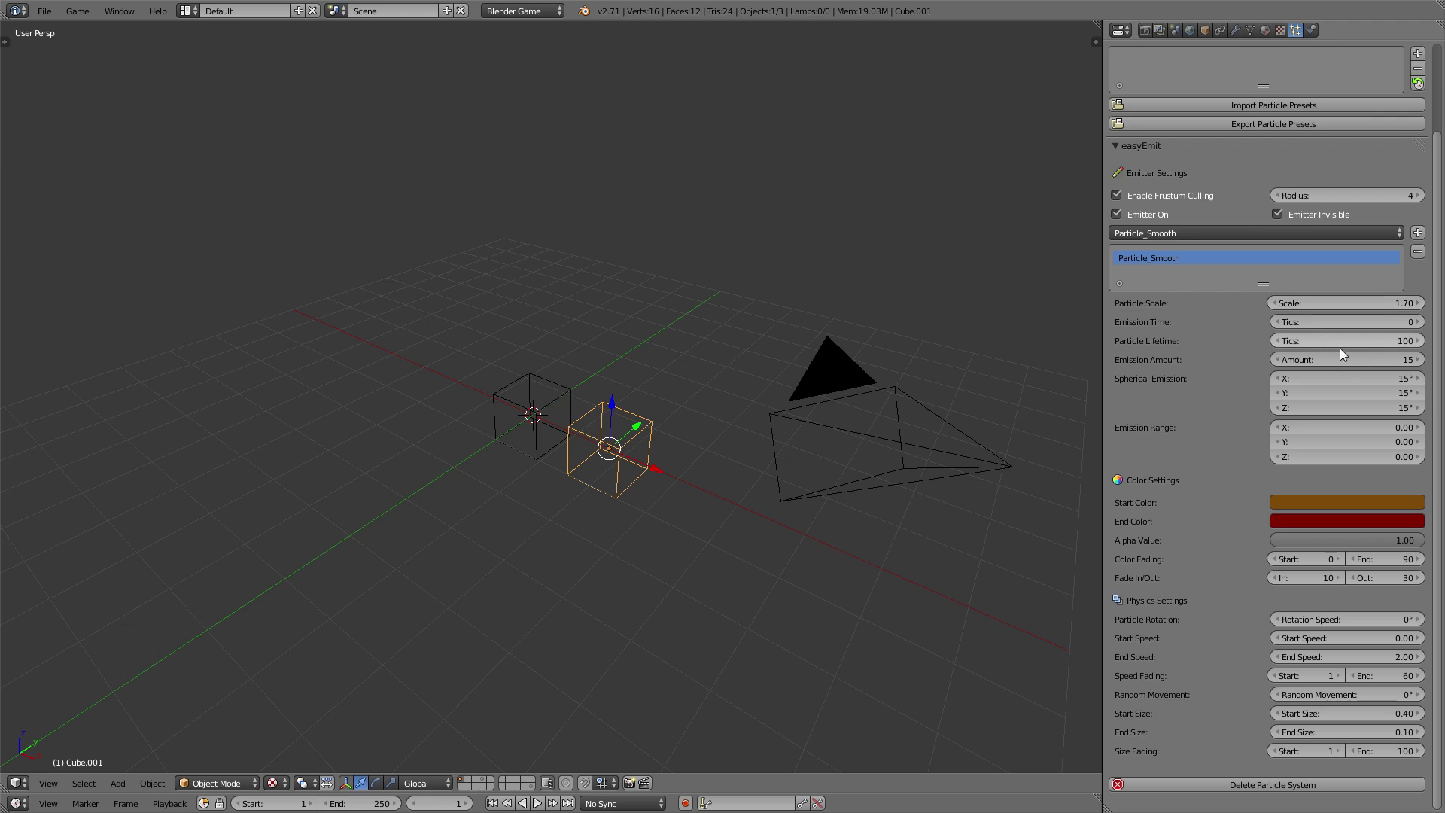
Set the smooth emitter's emission amount to 3 and its end size to 0.4.
left_click(1344, 356)
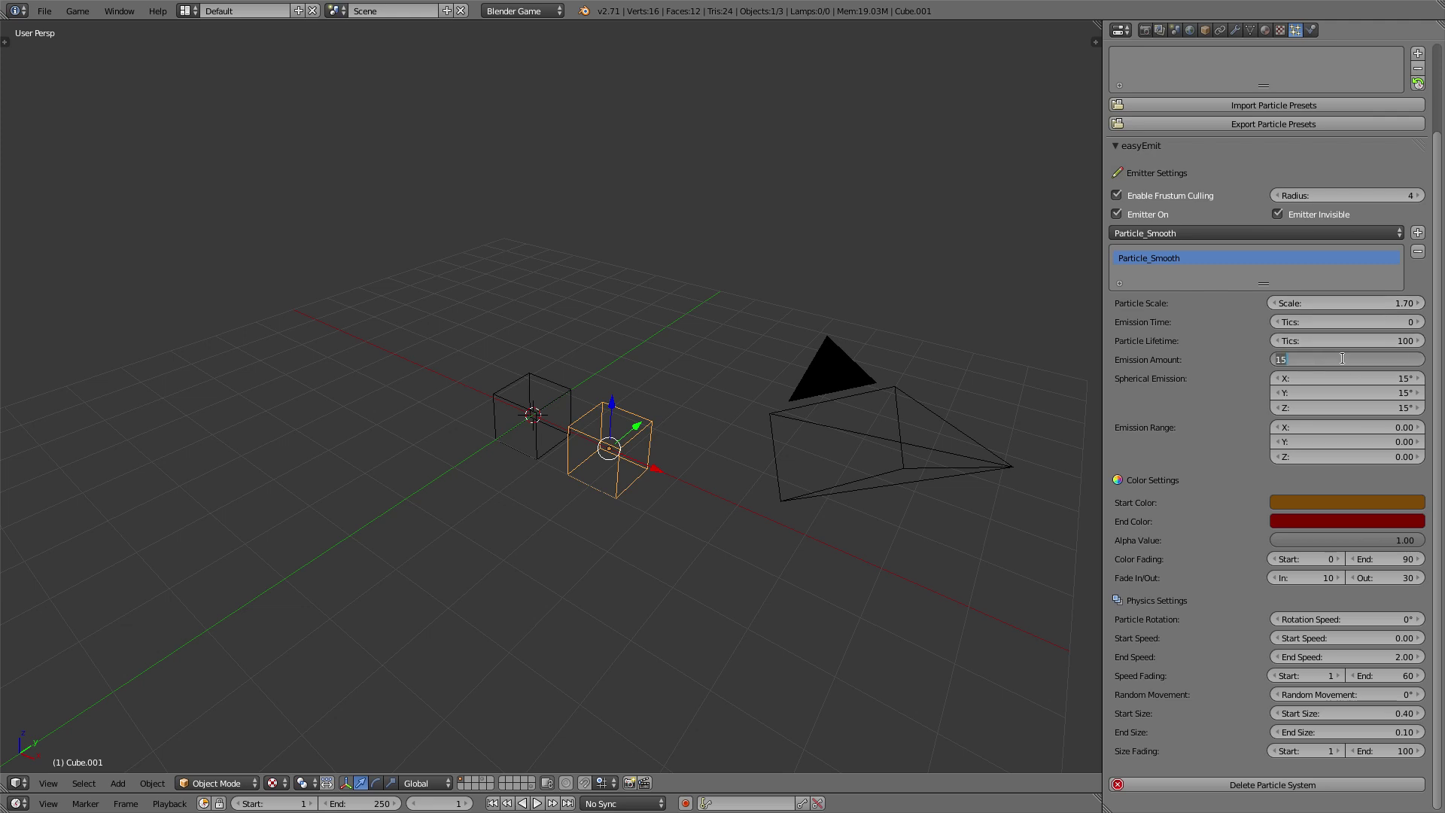
type("3")
key("Return")
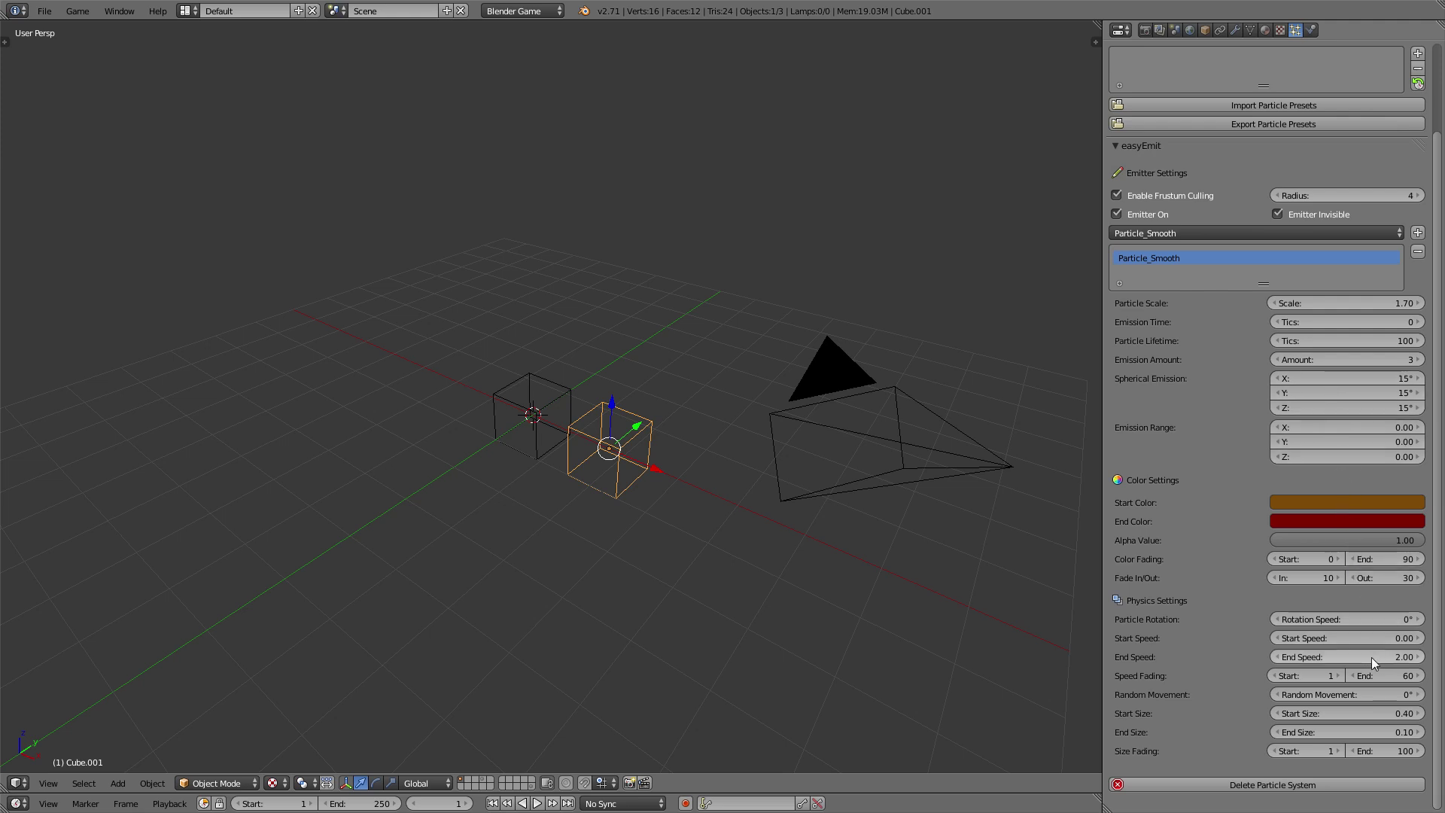
left_click(1393, 731)
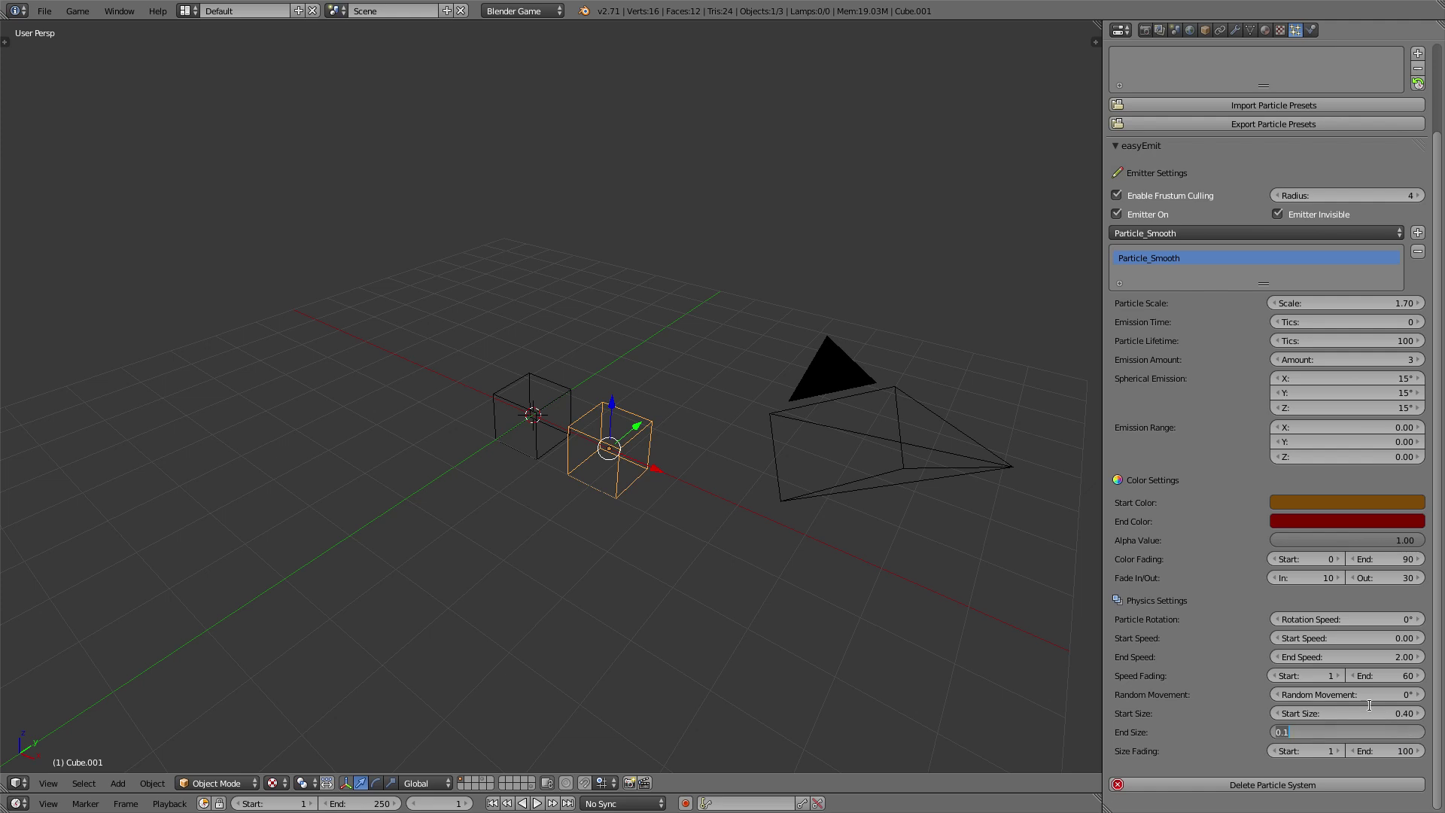
type("0.4")
key("Return")
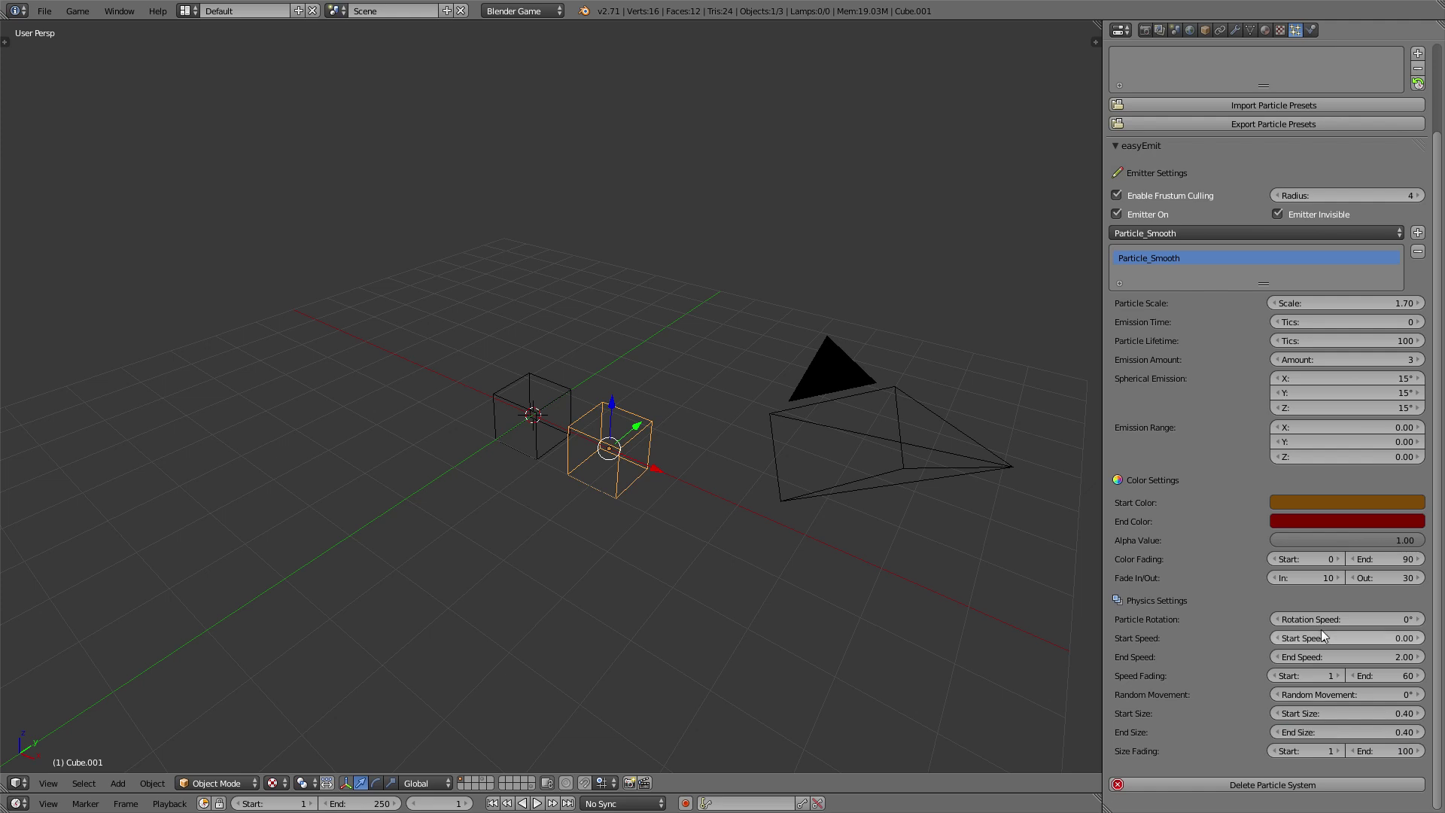
Preview both emitters in the game engine from the camera view.
key("KP_0")
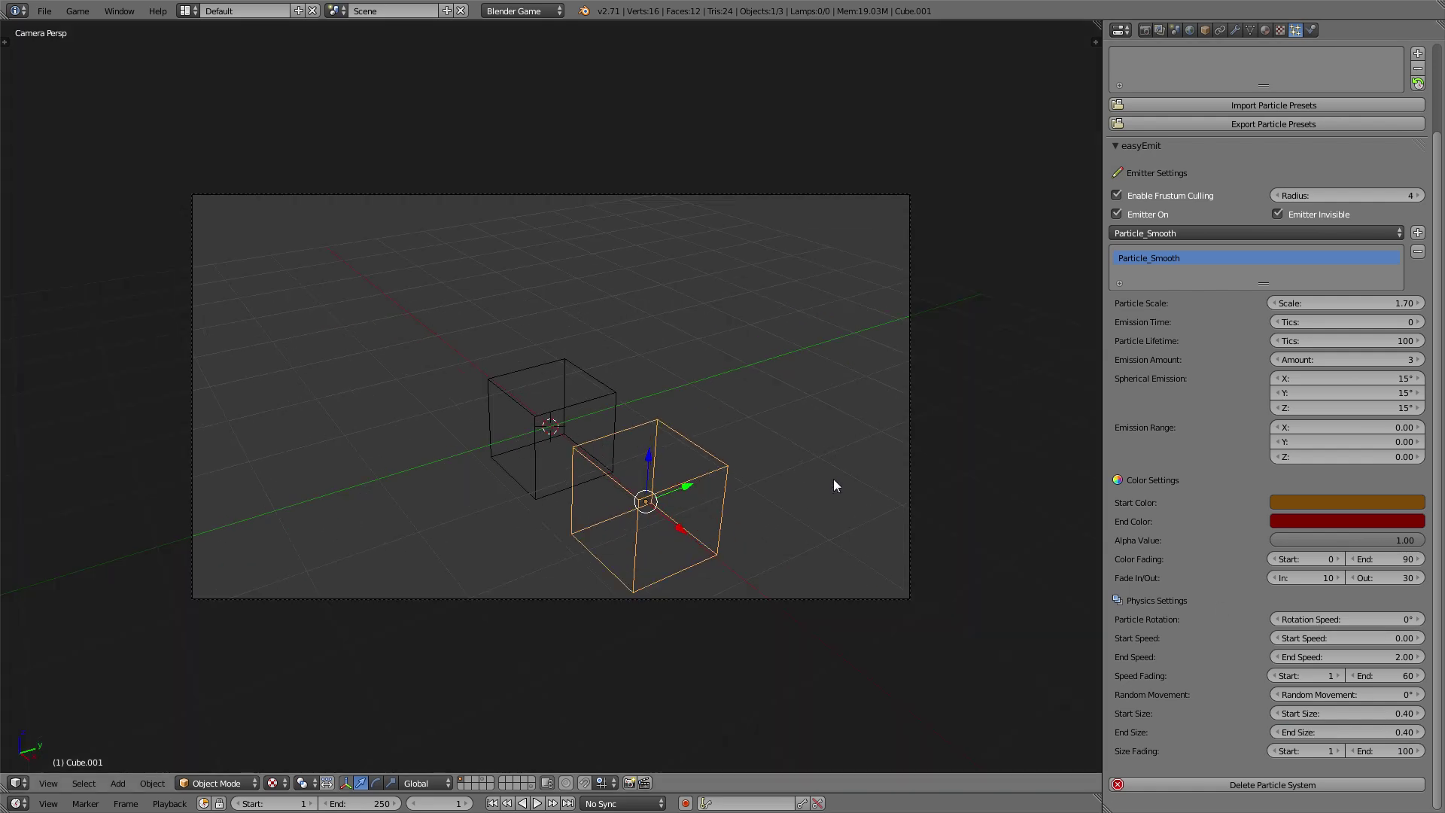
key("p")
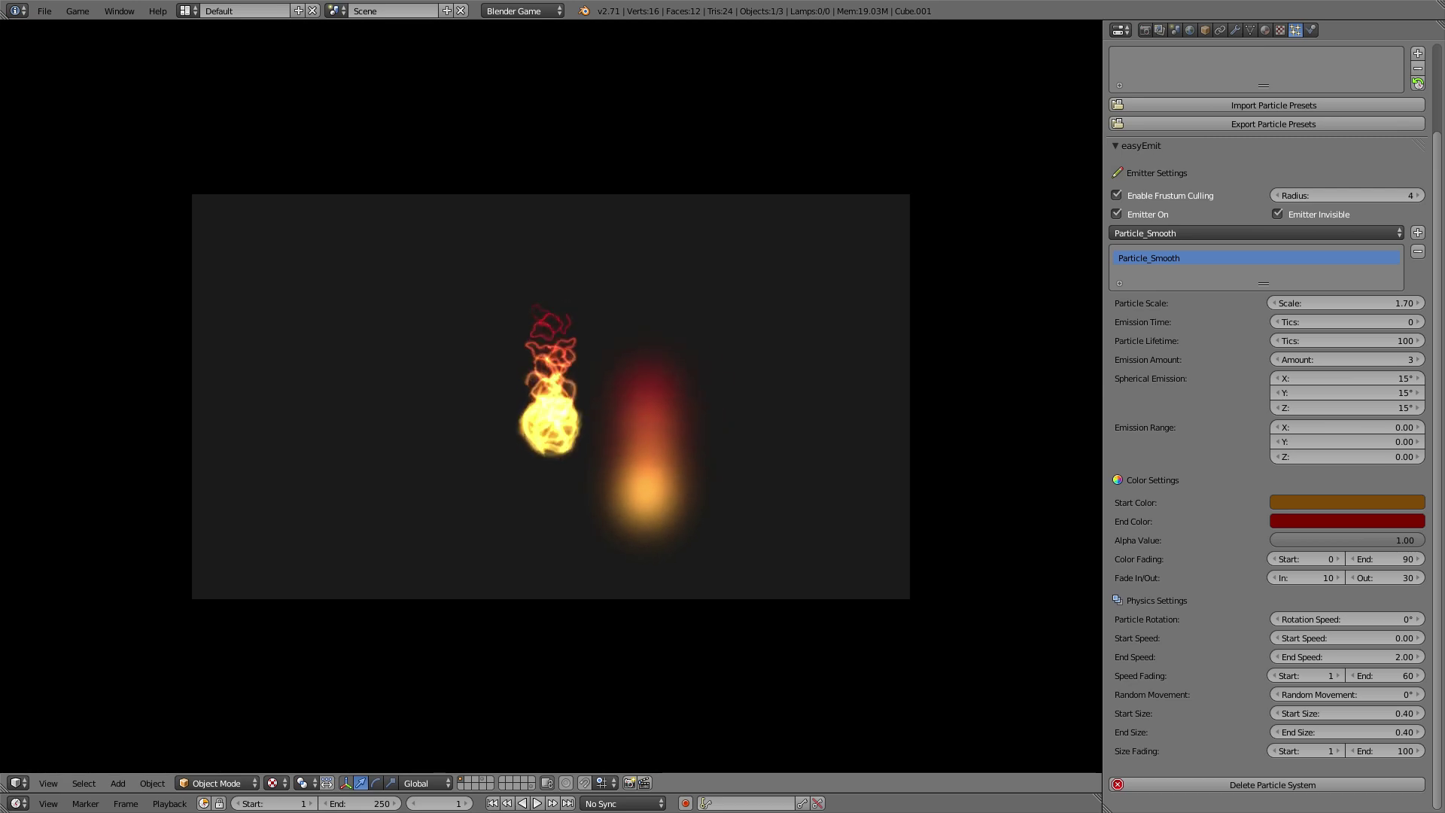
key("Escape")
Reset the smooth emitter's location to the world origin and preview the combined flame in the game engine.
key("alt+g")
key("p")
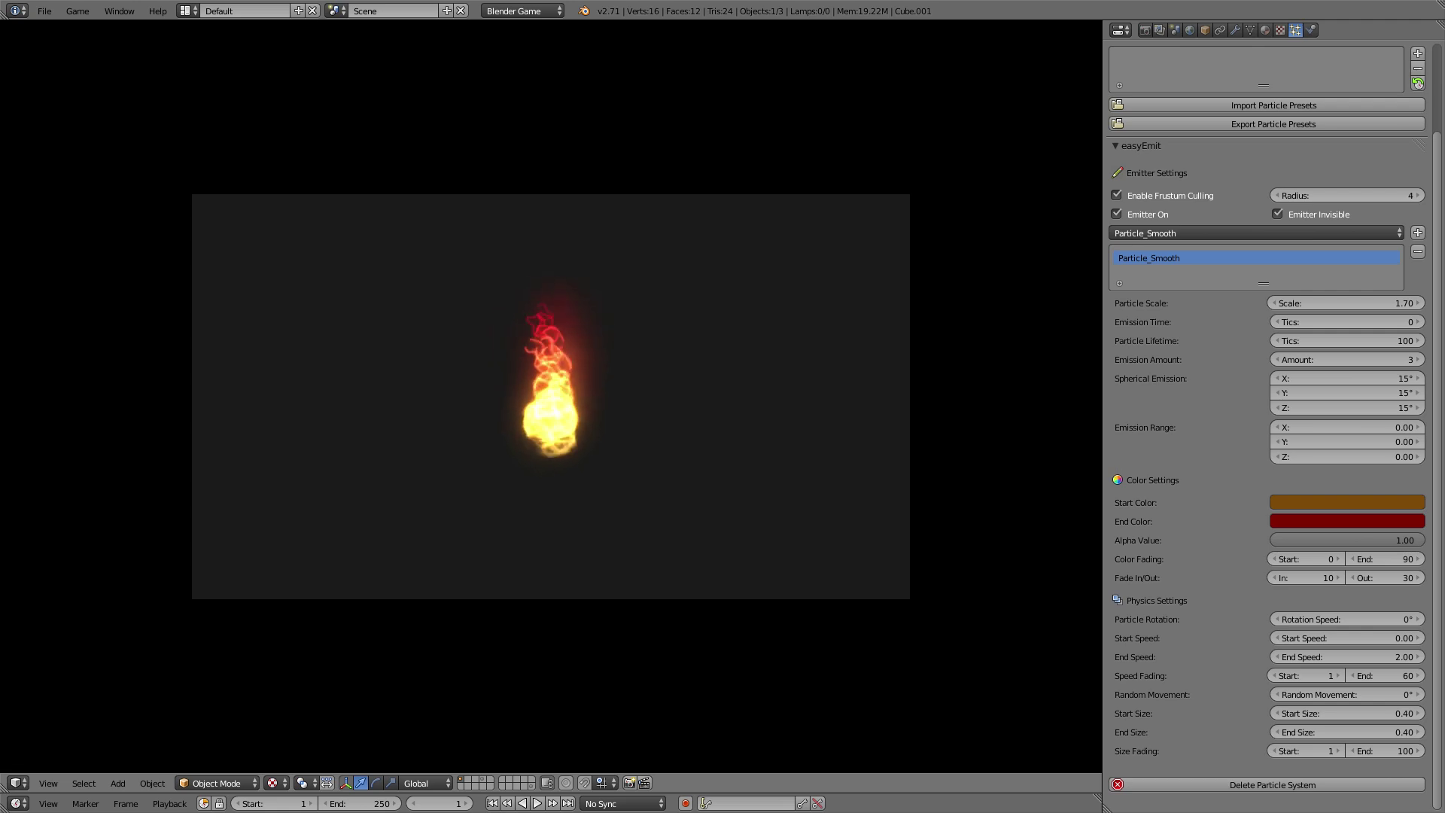
key("Escape")
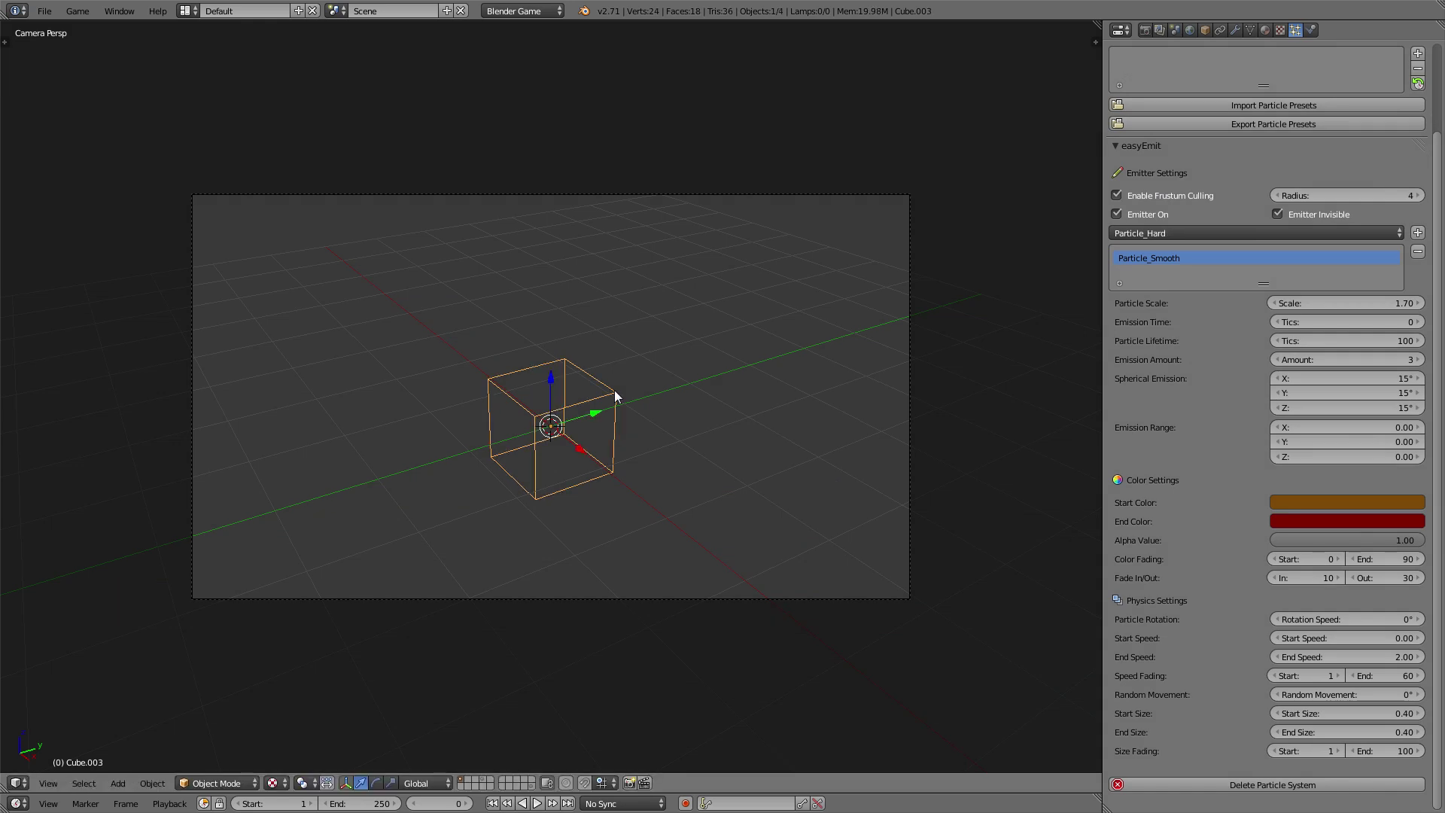
Duplicate the smooth emitter along the X axis and replace the copy's particle with Particle_Hard.
key("shift+d")
key("x")
left_click(717, 478)
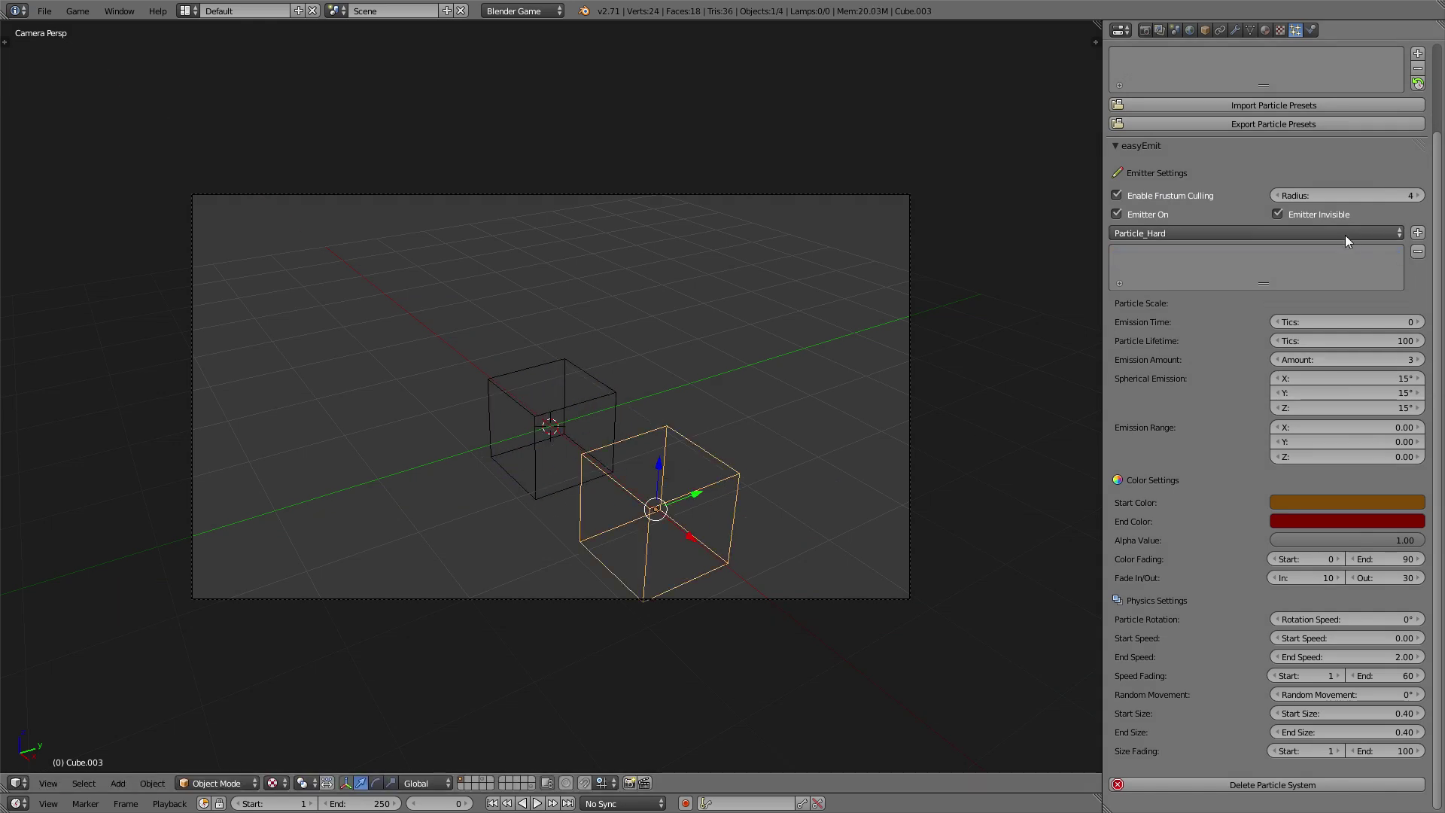
left_click(1419, 233)
Set the new emitter's particle scale to 0.02, particle lifetime to 150 tics and emission amount to 15.
left_click(1358, 303)
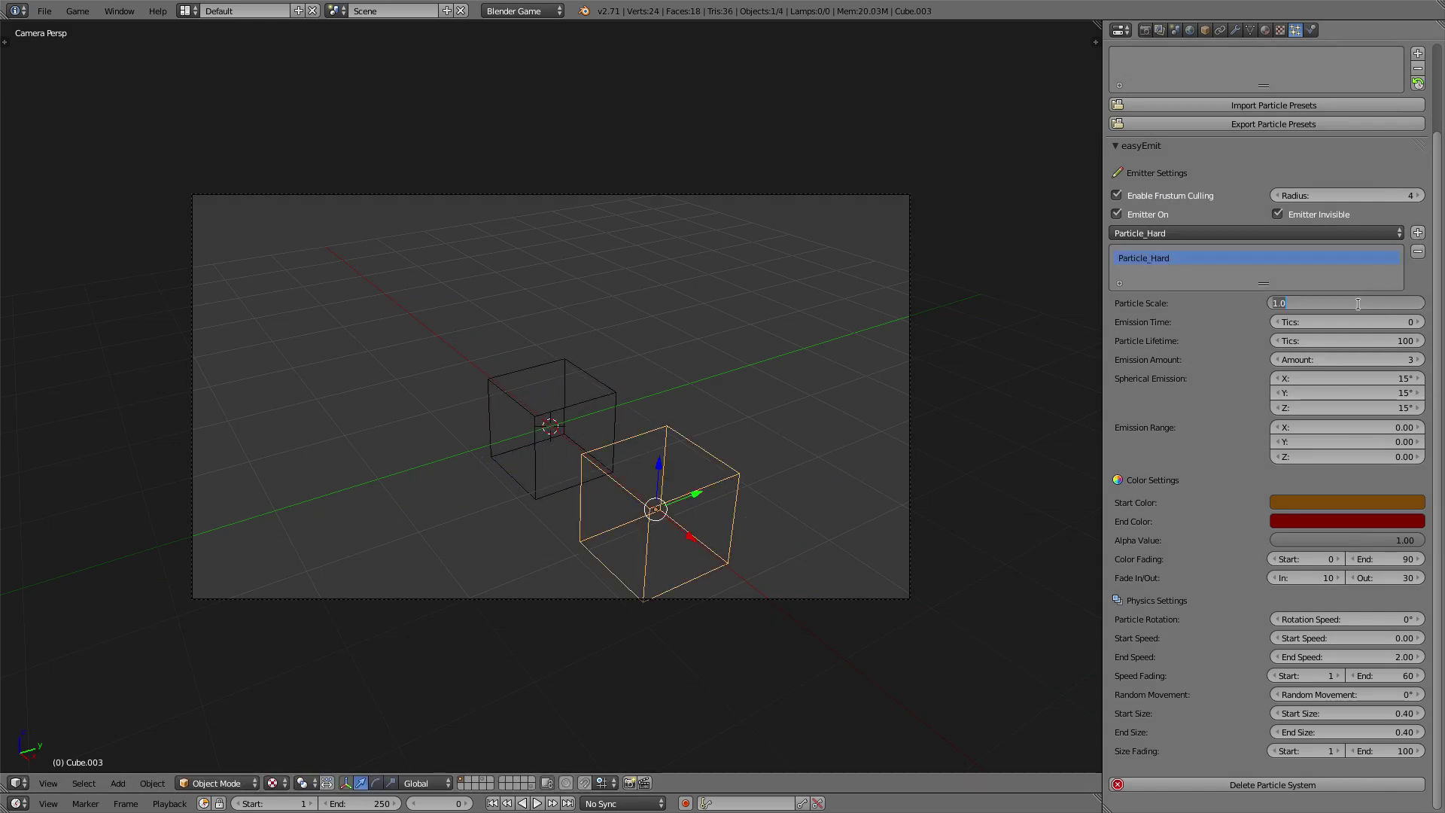
key("BackSpace")
type(".02")
key("Return")
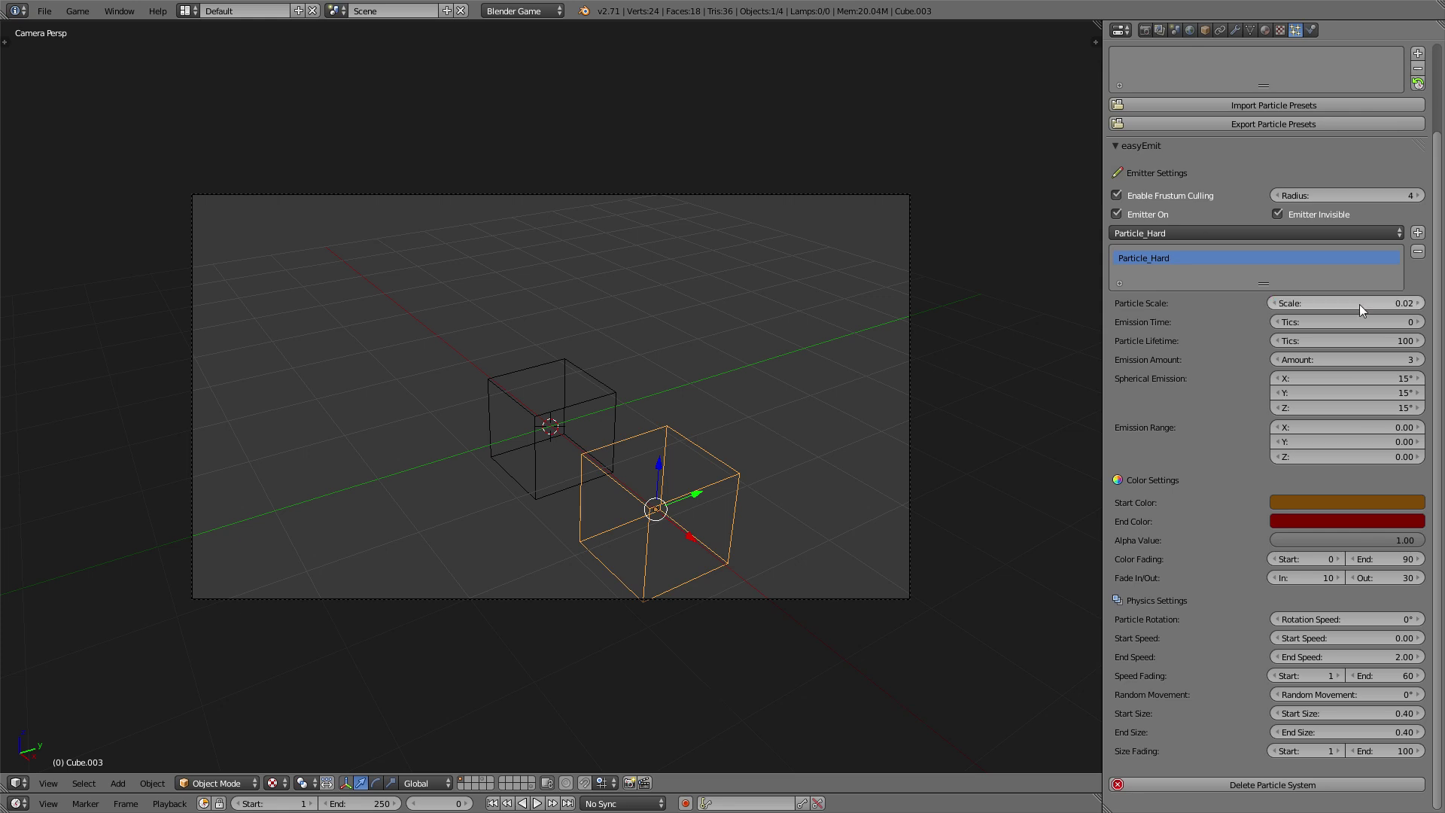
left_click(1357, 341)
type("150")
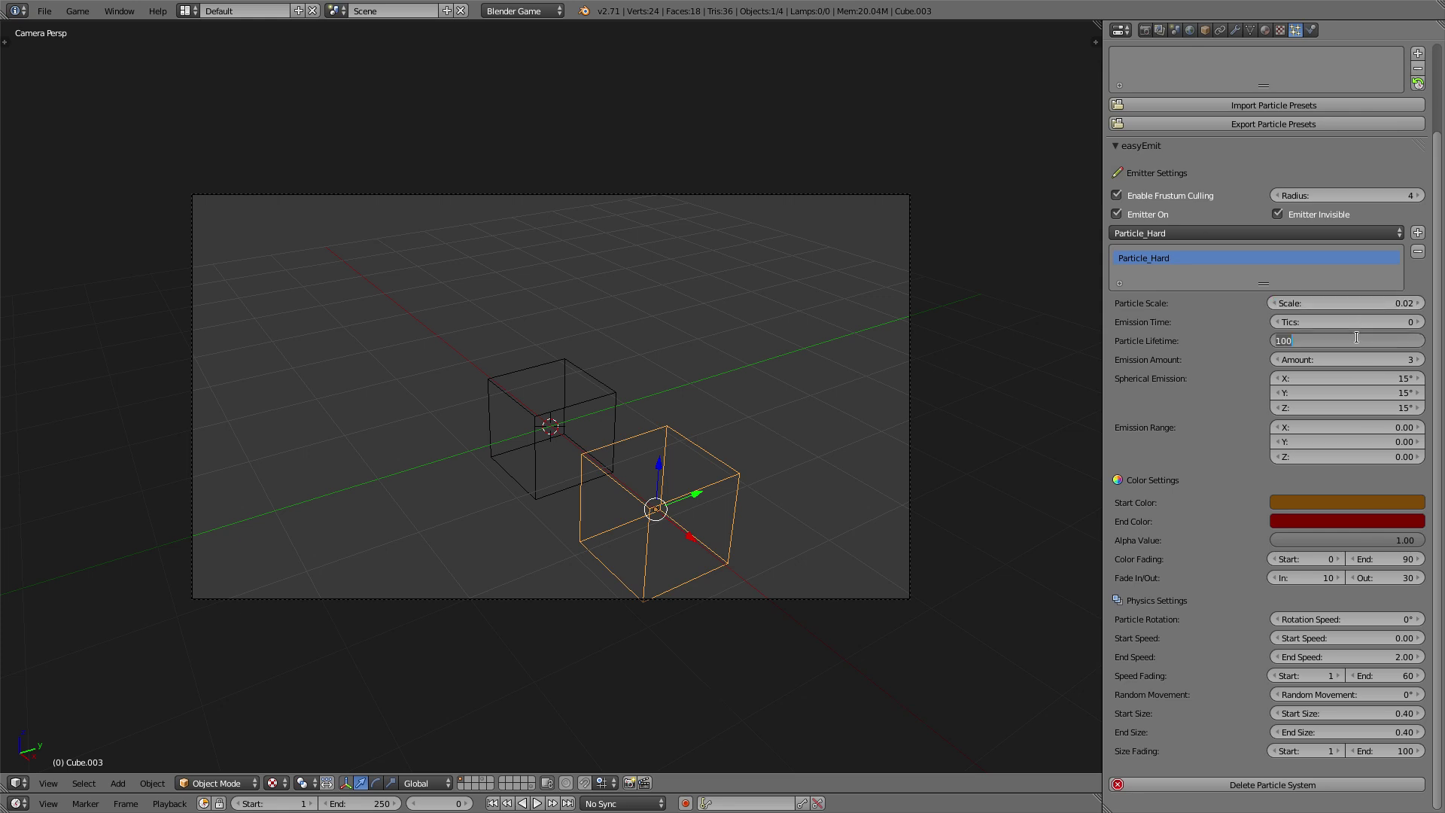
left_click(1366, 357)
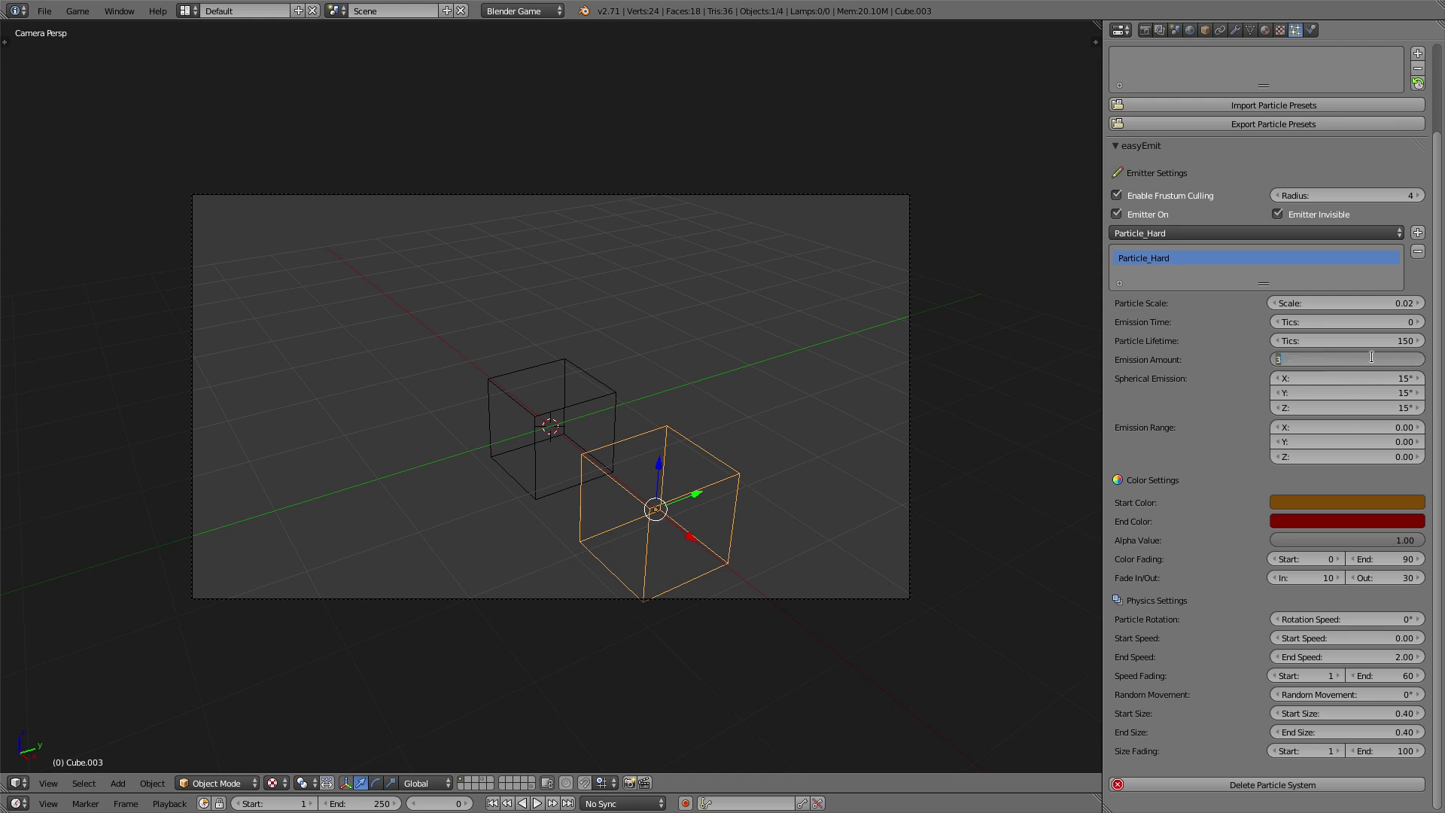
type("15")
key("Return")
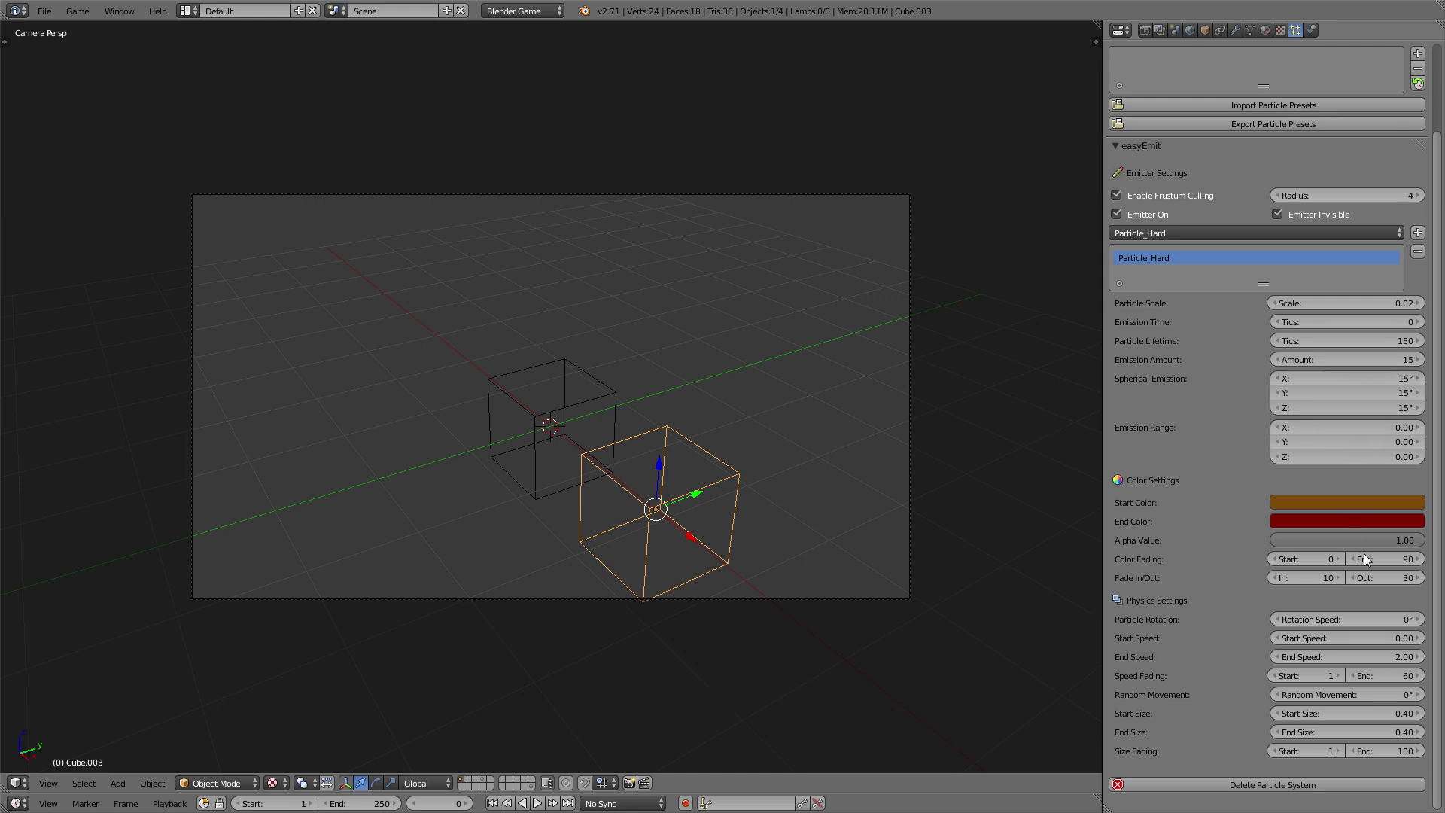
Set the Particle_Hard emitter's color fading end to 140 and its end speed to 1.
type("140")
left_click(1382, 655)
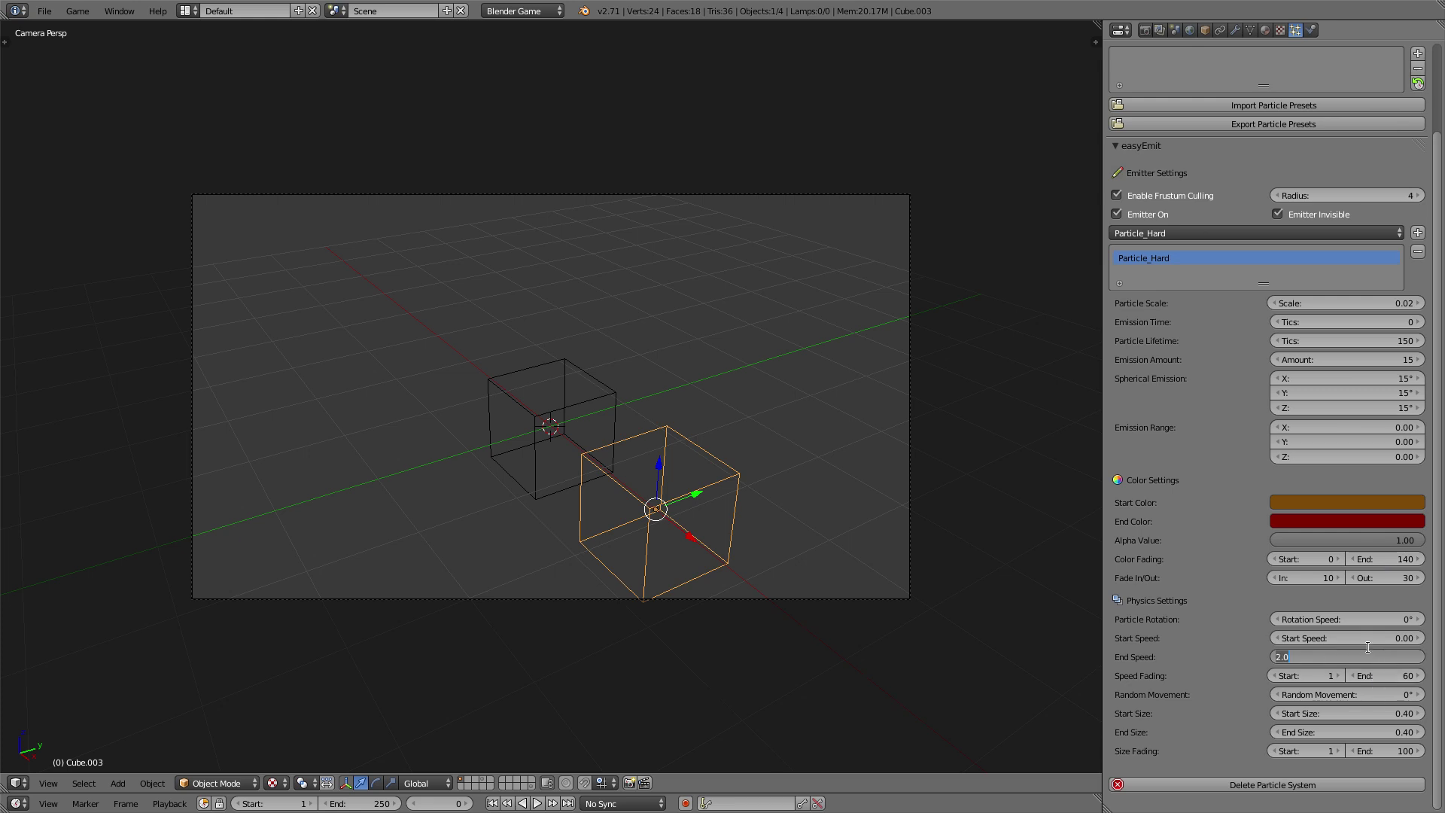
type("1")
key("Return")
Set the Particle_Hard emitter's speed fading end to 30 and its random movement to 30°.
left_click(1390, 676)
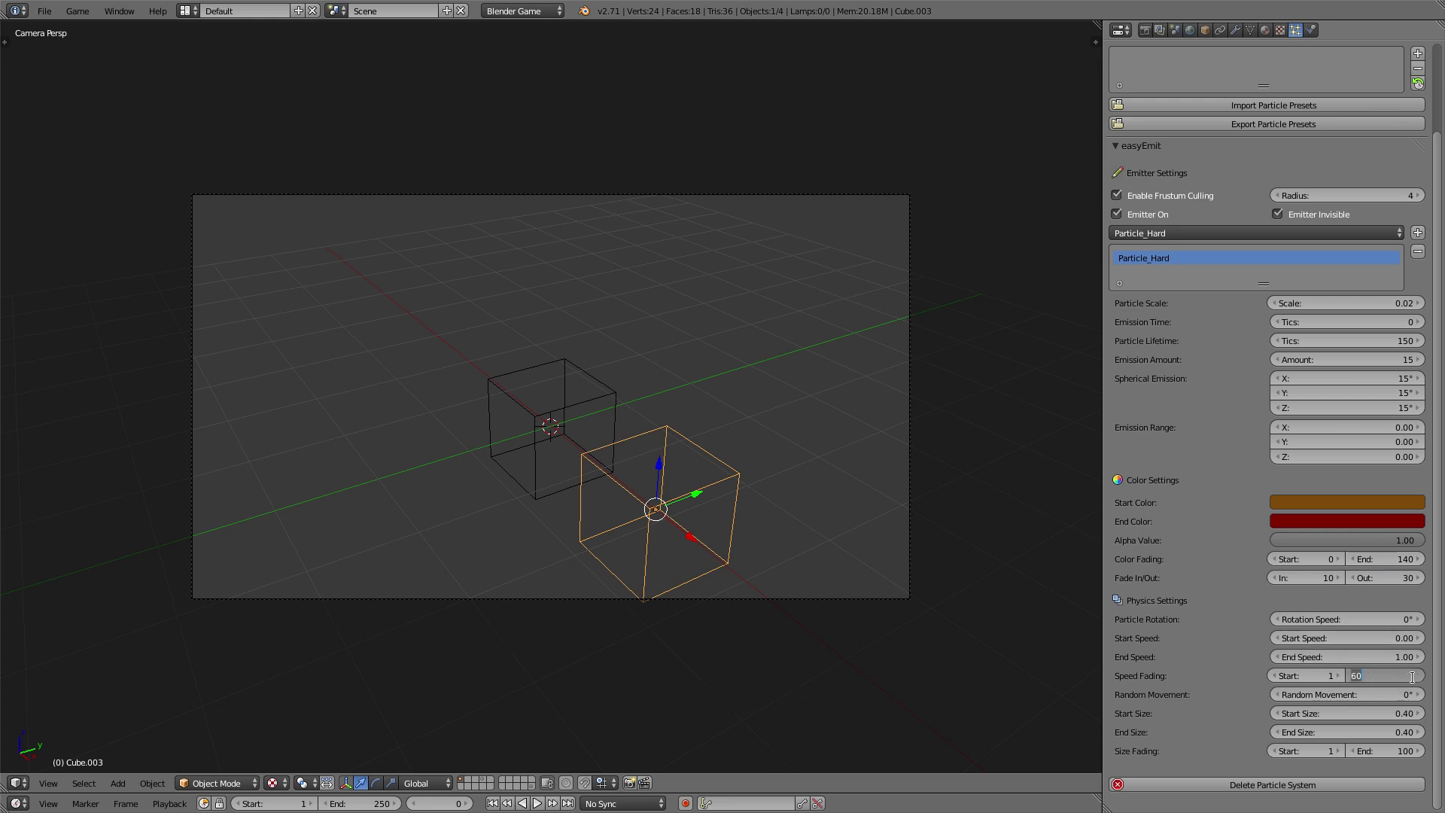
type("30")
key("Return")
left_click(1380, 698)
type("30")
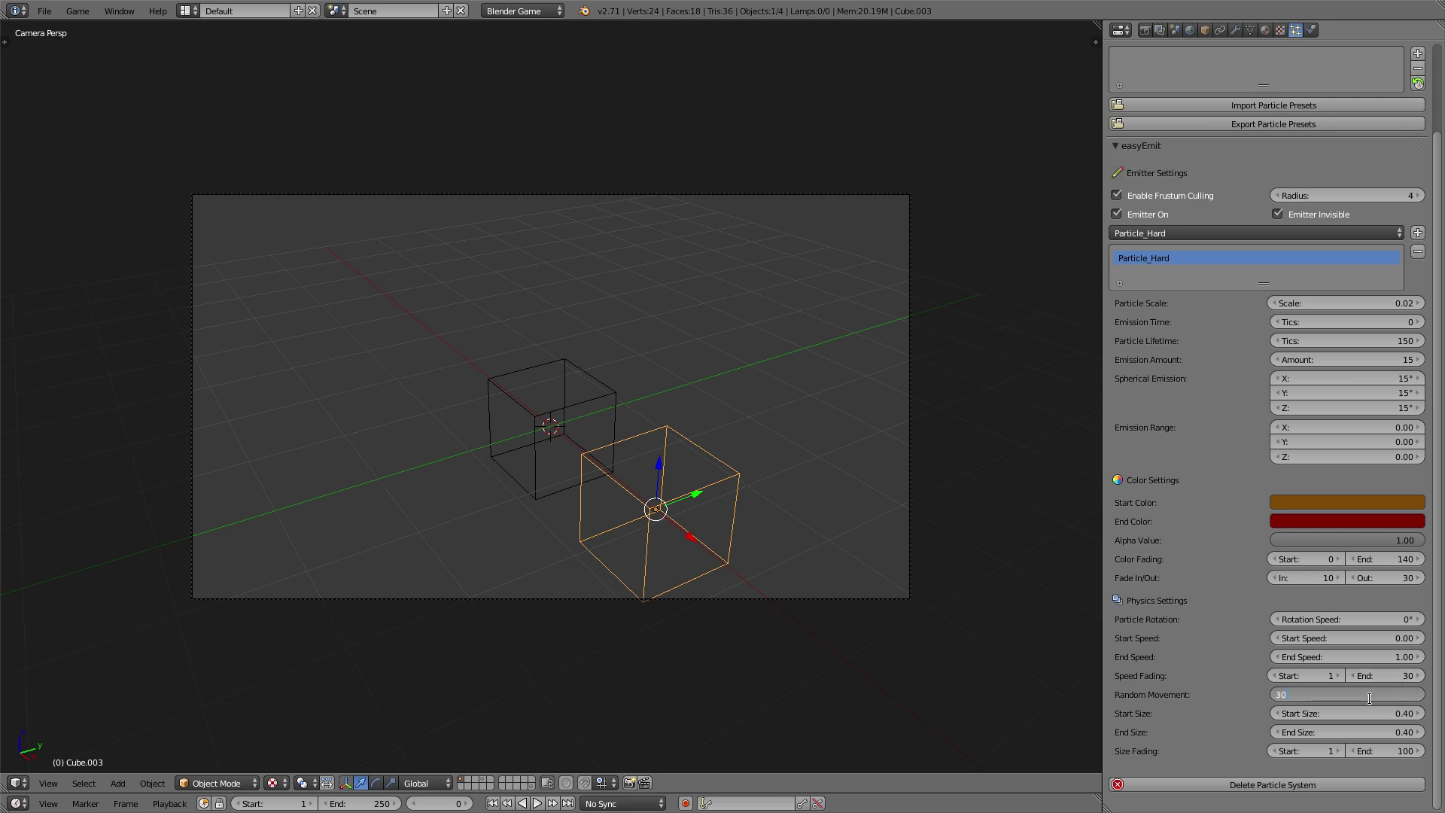
key("Return")
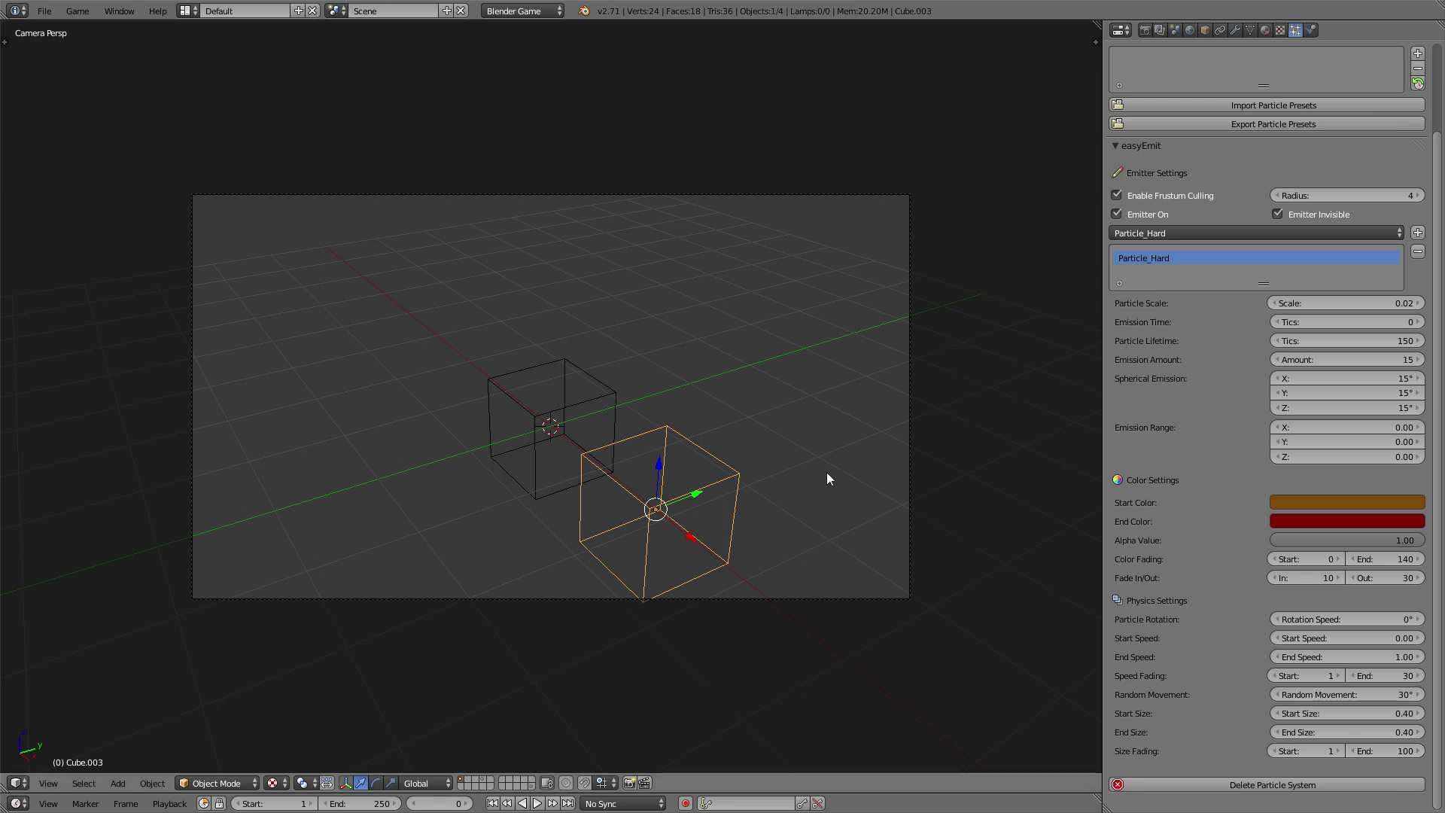
Preview the small spark particles together with the flame in the game engine, stopping and rerunning the preview.
key("p")
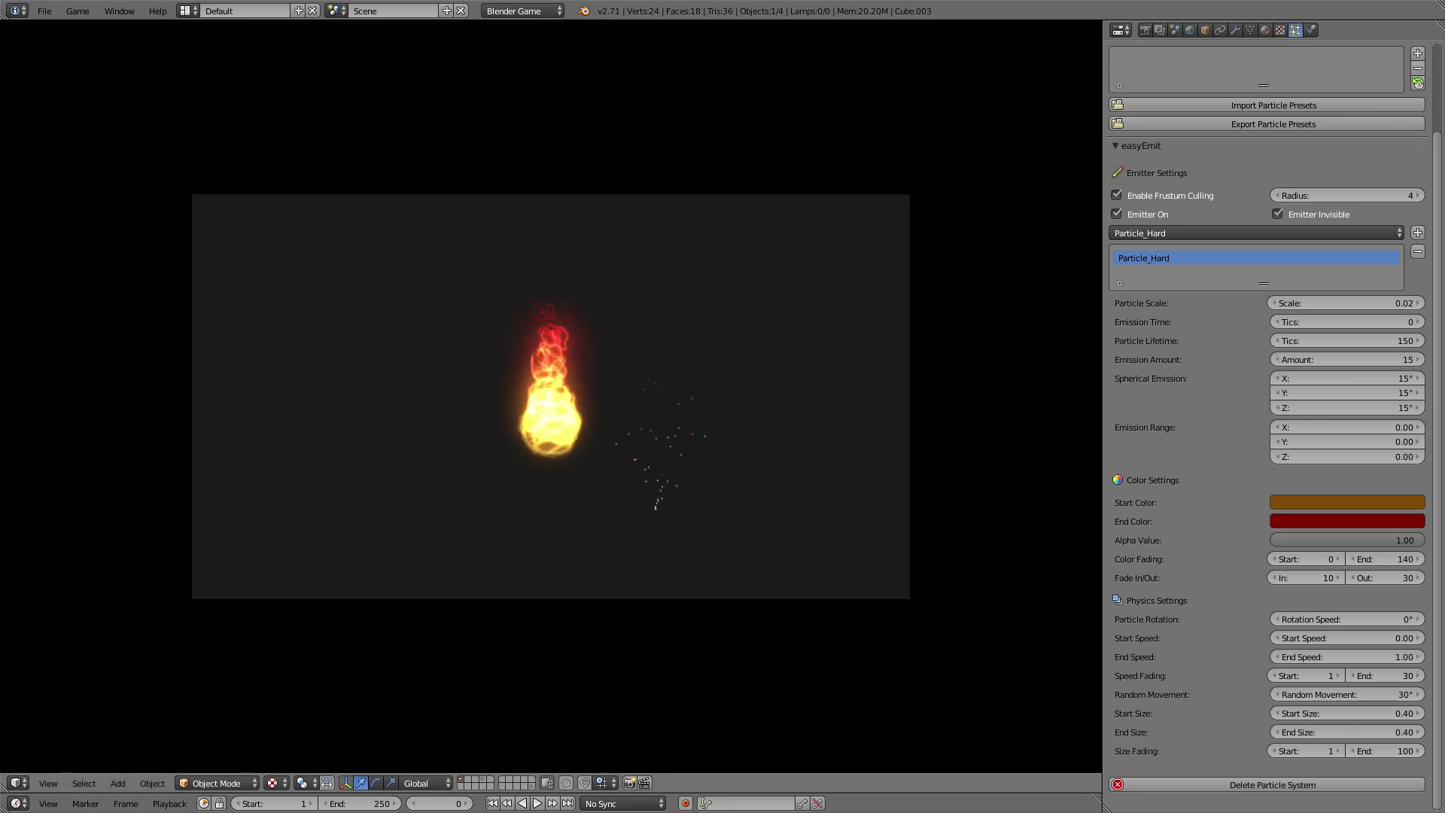
key("Escape")
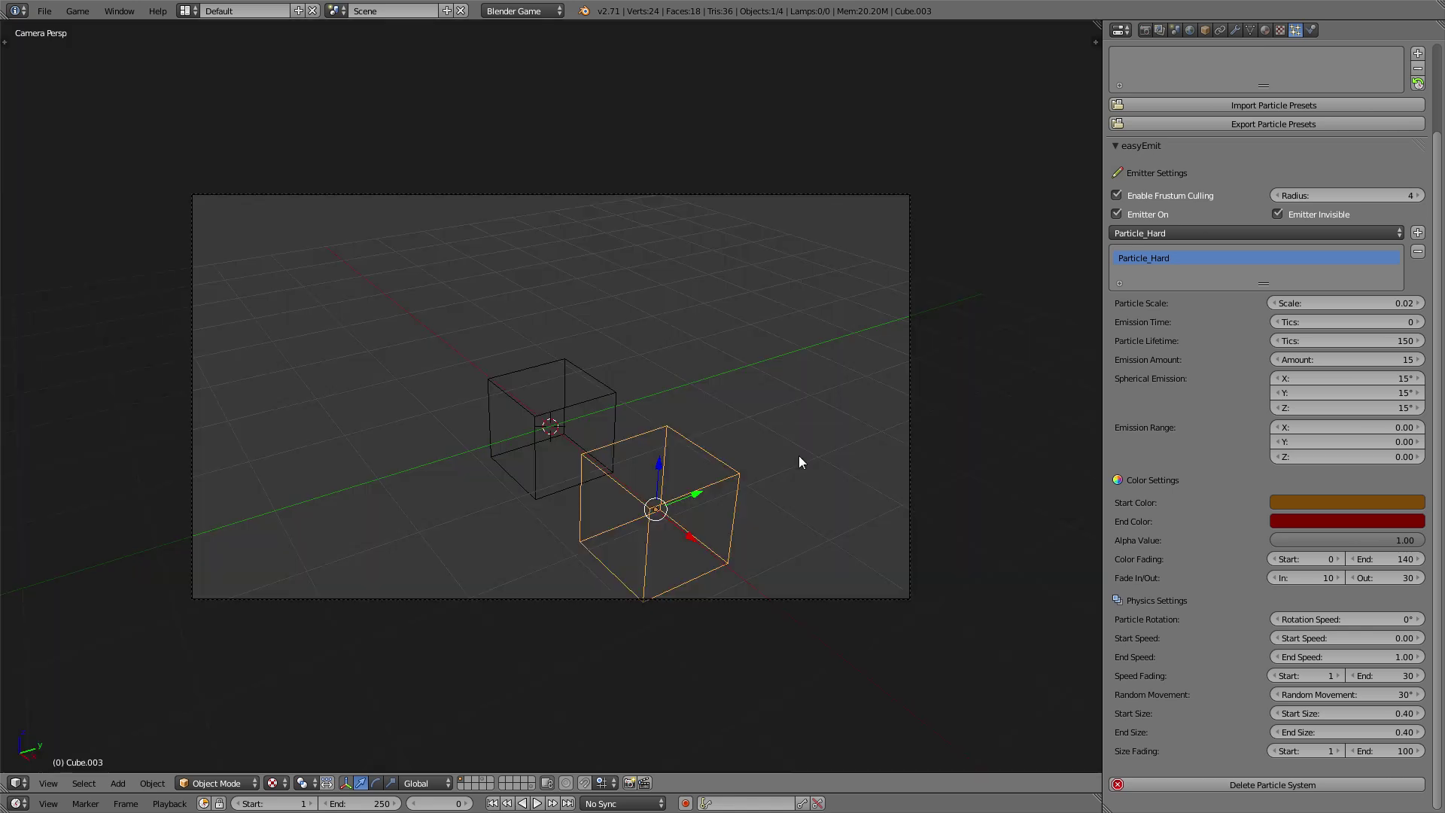
key("p")
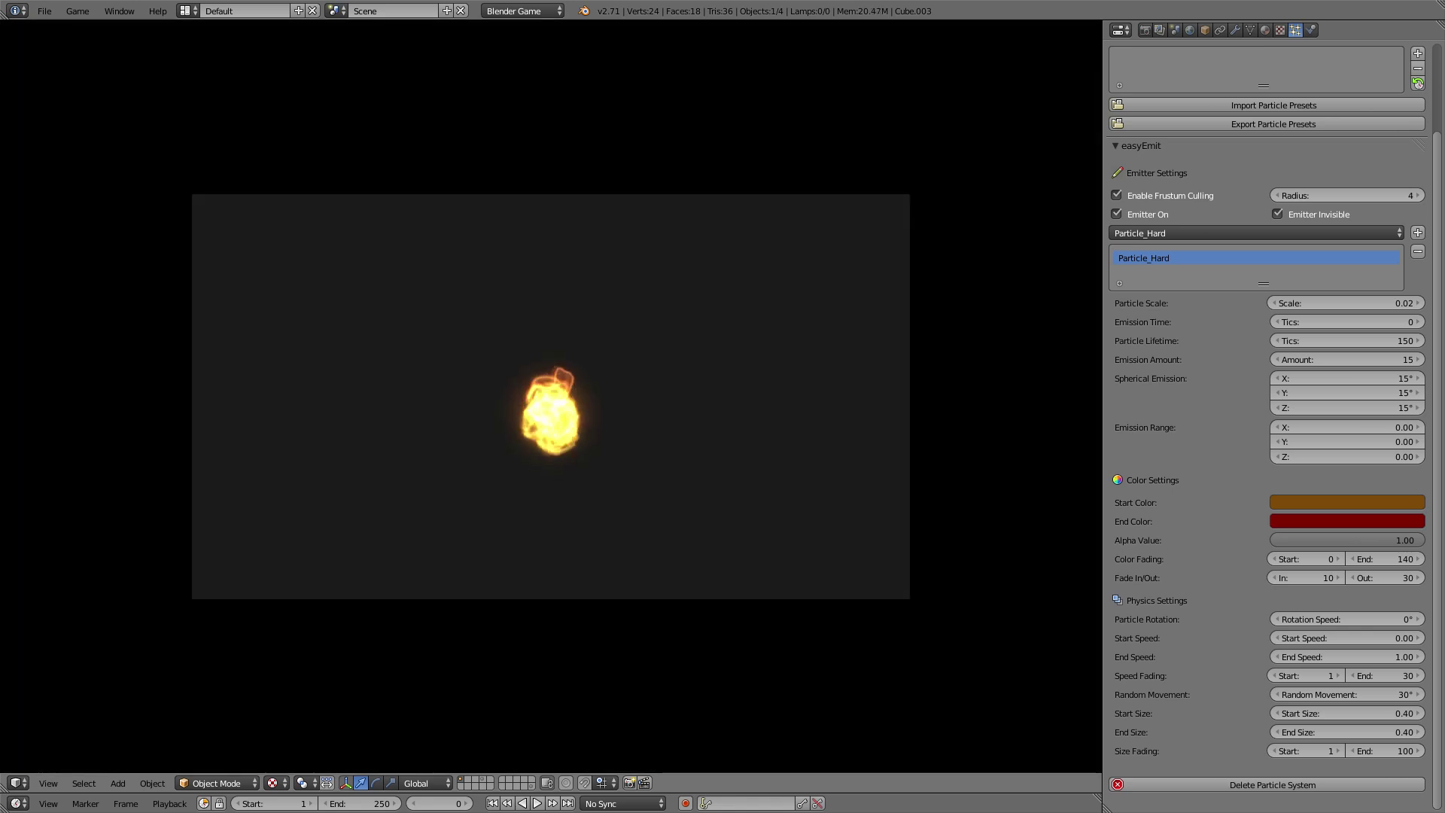